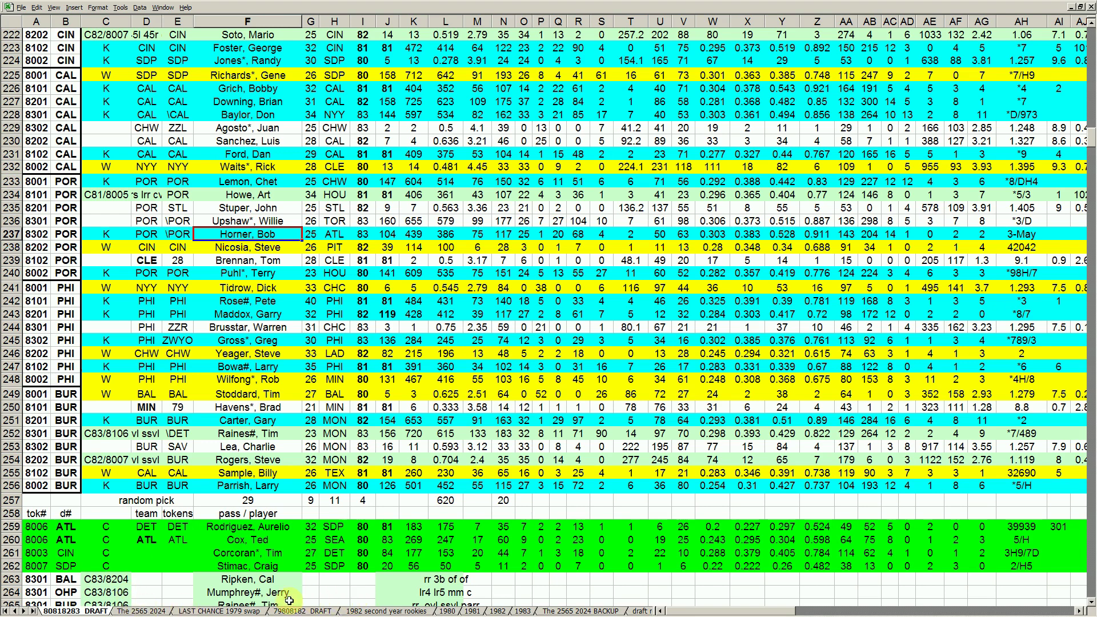
# - On The 2565 2024 BACKUP sheet, move from the Boston and Atlanta rows to the Milwaukee and Minnesota rows
pyautogui.click(563, 610)
pyautogui.click(173, 389)
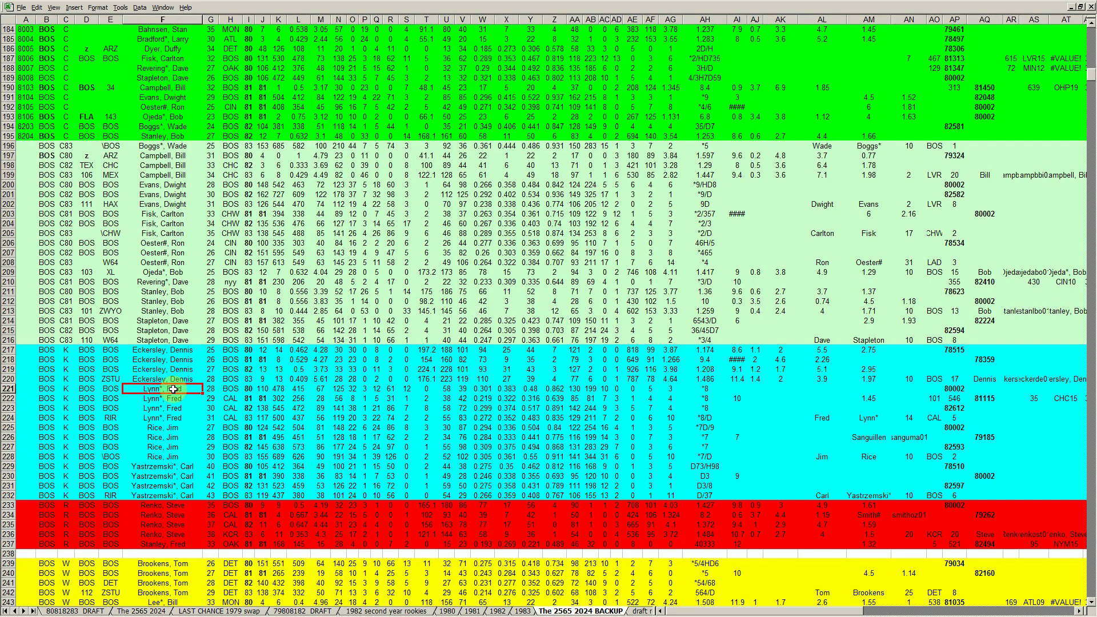
pyautogui.press('pageup')
pyautogui.press('pageup')
pyautogui.scroll(2, 173, 389)
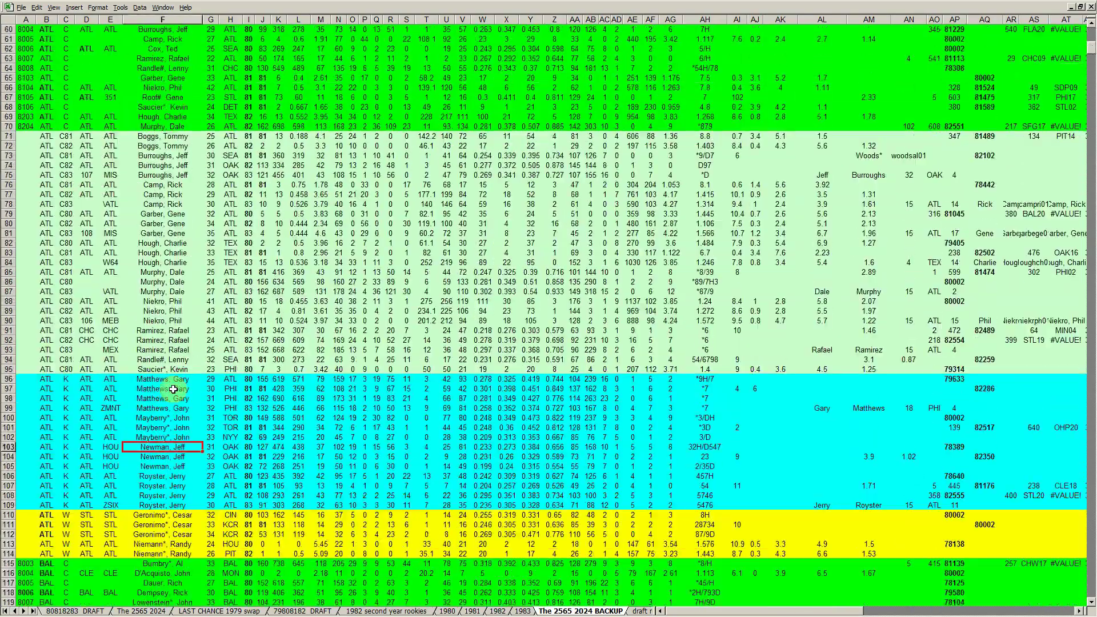
pyautogui.scroll(-20, 173, 389)
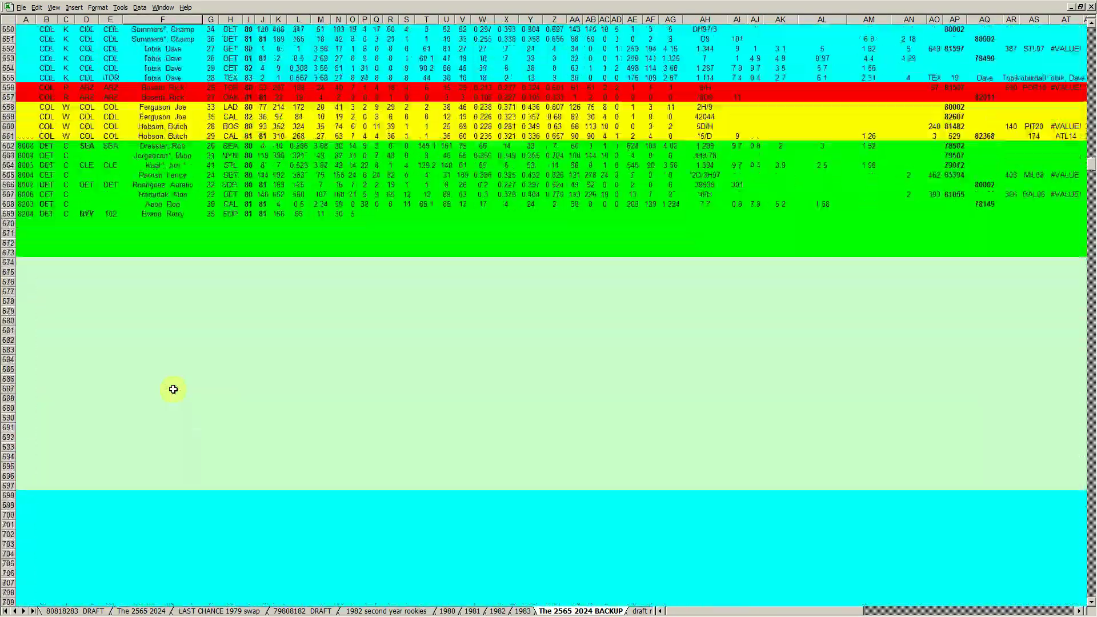
pyautogui.scroll(-20, 173, 389)
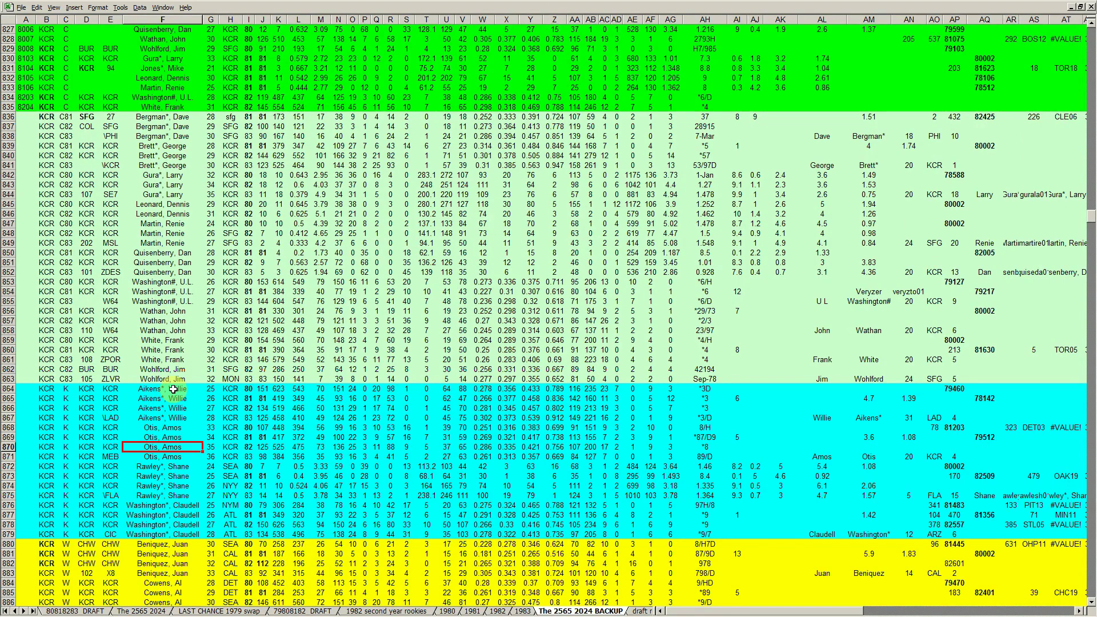
pyautogui.press('pagedown')
pyautogui.press('pagedown')
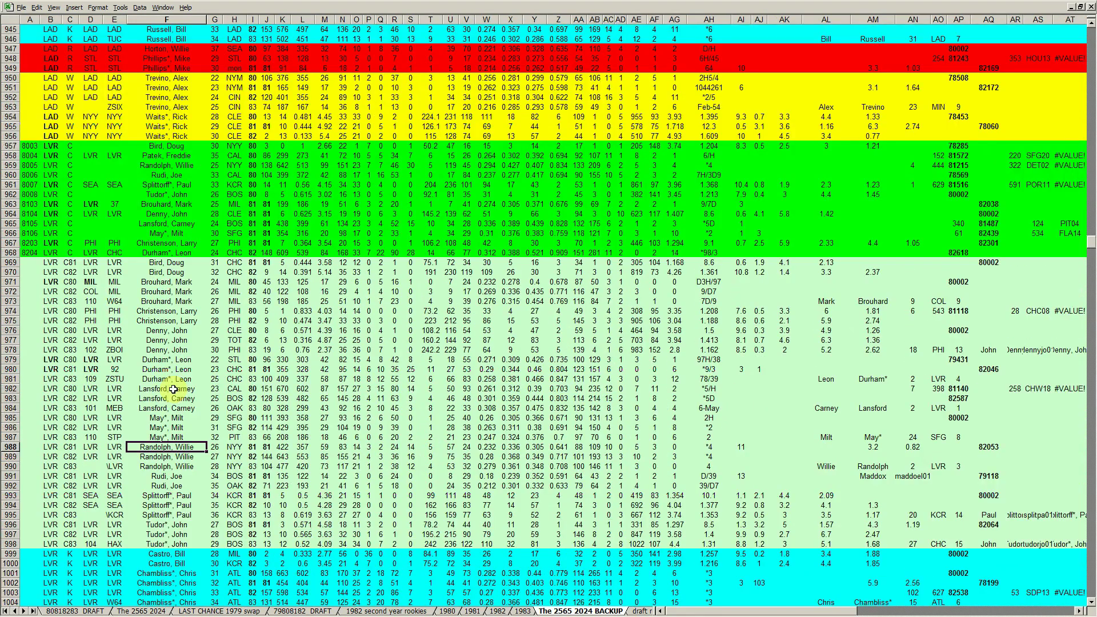
pyautogui.press('pagedown')
pyautogui.press('pagedown')
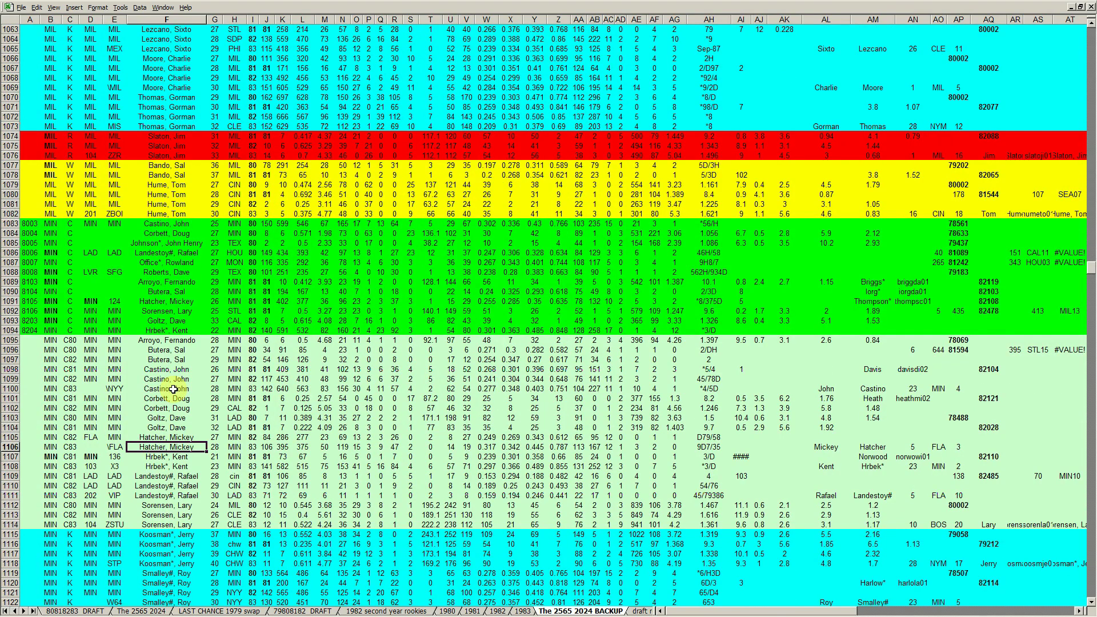
pyautogui.click(212, 610)
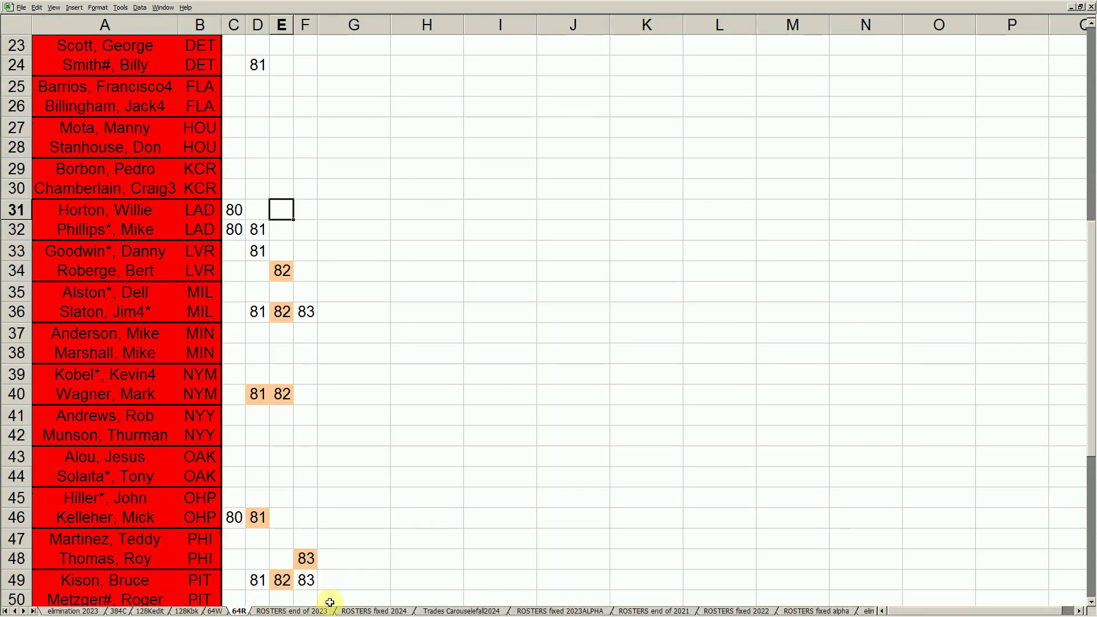
# - At the top of the 384C sheet, mark the first four Arizona players and the 8103–8106 and 8203–8204 picks
pyautogui.click(120, 610)
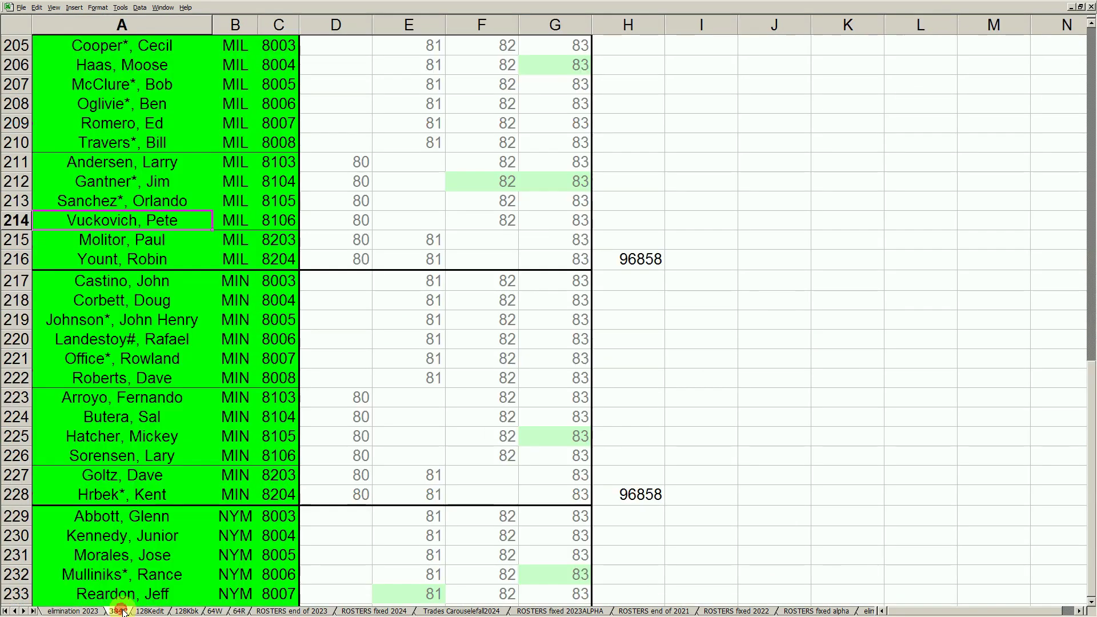
pyautogui.click(158, 208)
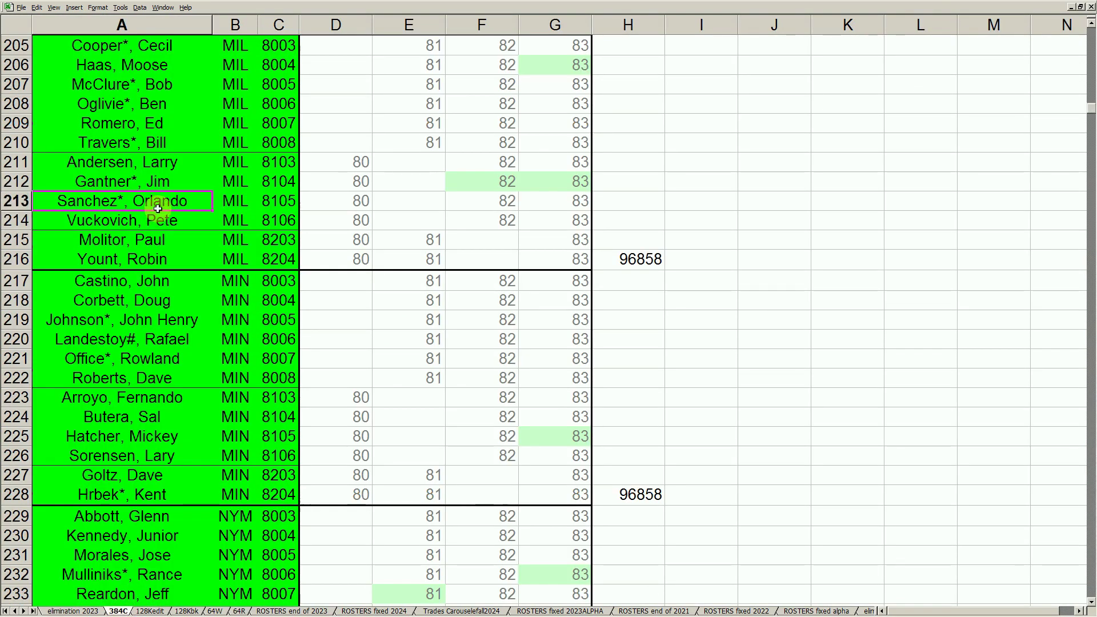
pyautogui.press('pageup')
pyautogui.press('pageup')
pyautogui.press('pageup')
pyautogui.press('pageup')
pyautogui.press('pageup')
pyautogui.press('pageup')
pyautogui.press('pageup')
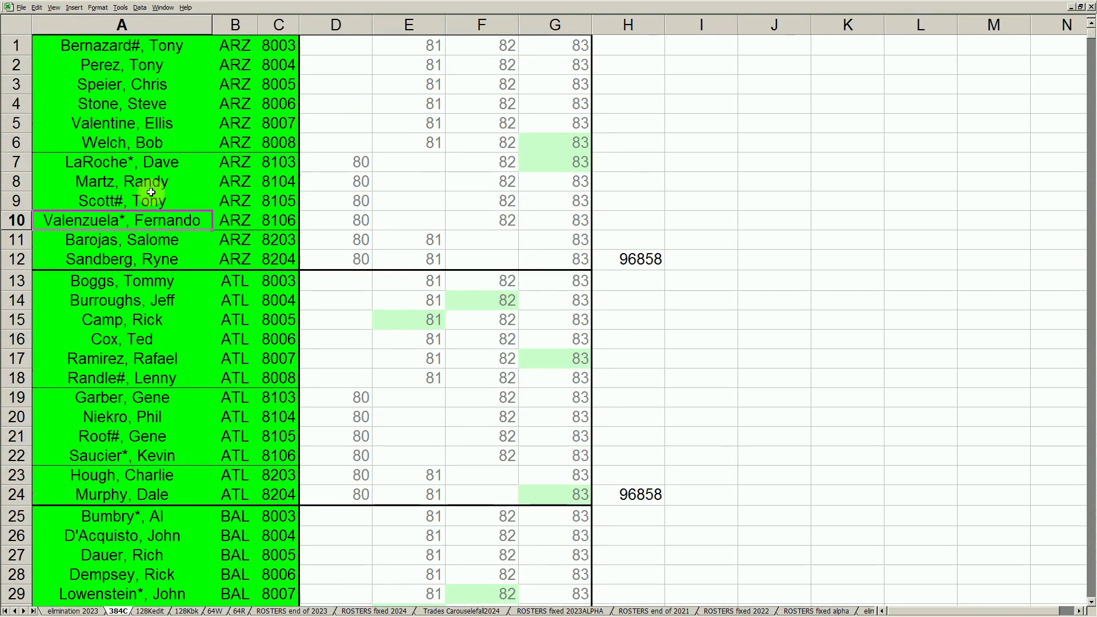
pyautogui.moveTo(142, 44); pyautogui.dragTo(268, 144)
pyautogui.moveTo(188, 163); pyautogui.dragTo(264, 214)
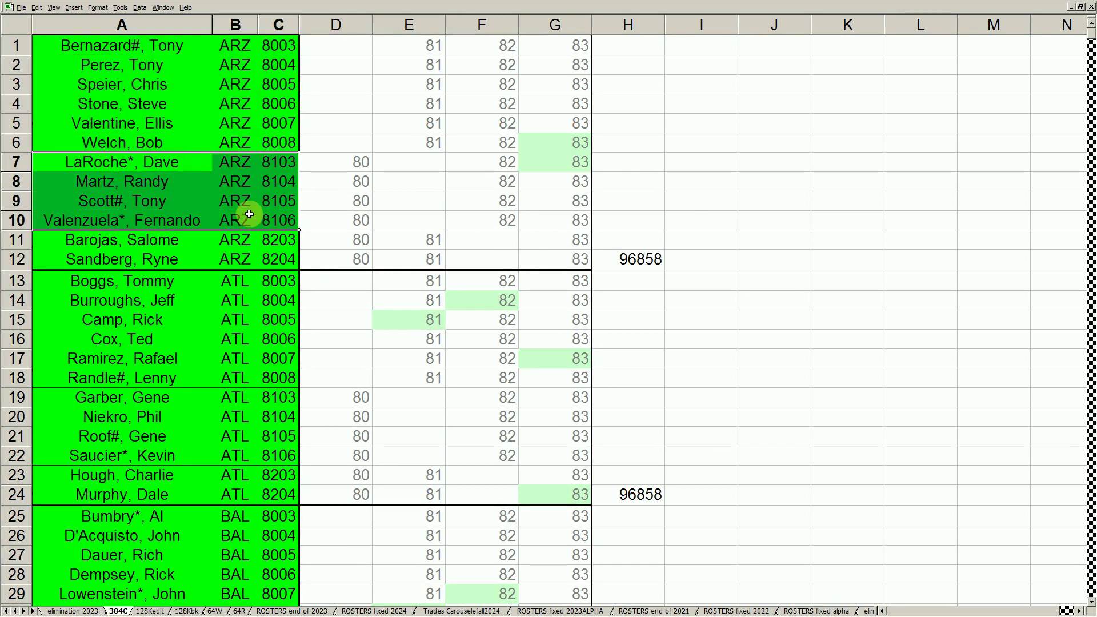
pyautogui.moveTo(189, 239); pyautogui.dragTo(266, 253)
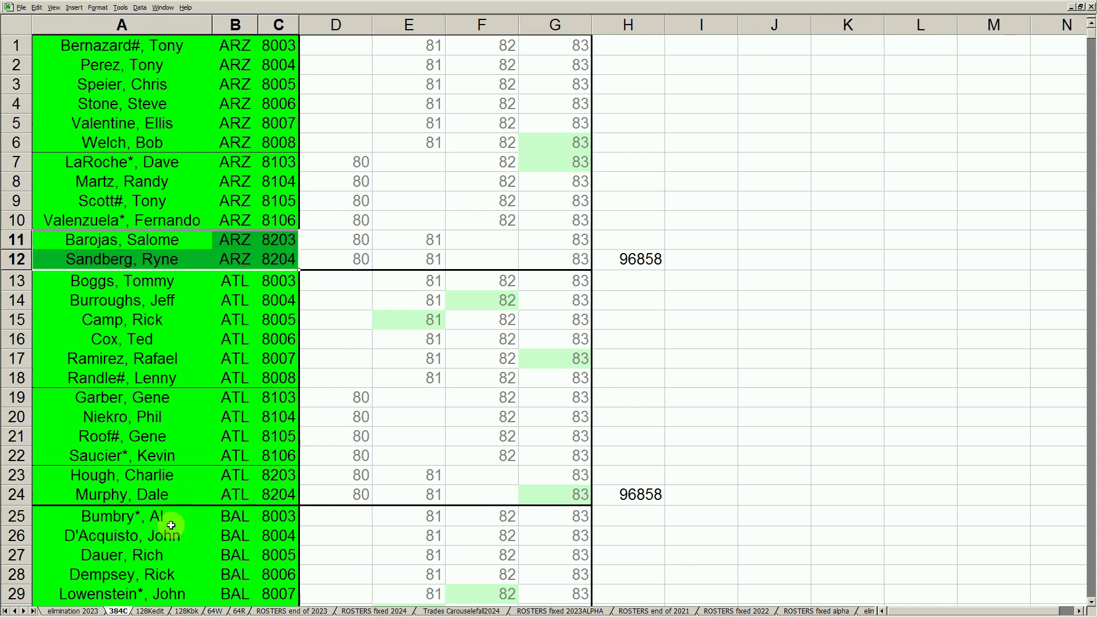
pyautogui.click(146, 611)
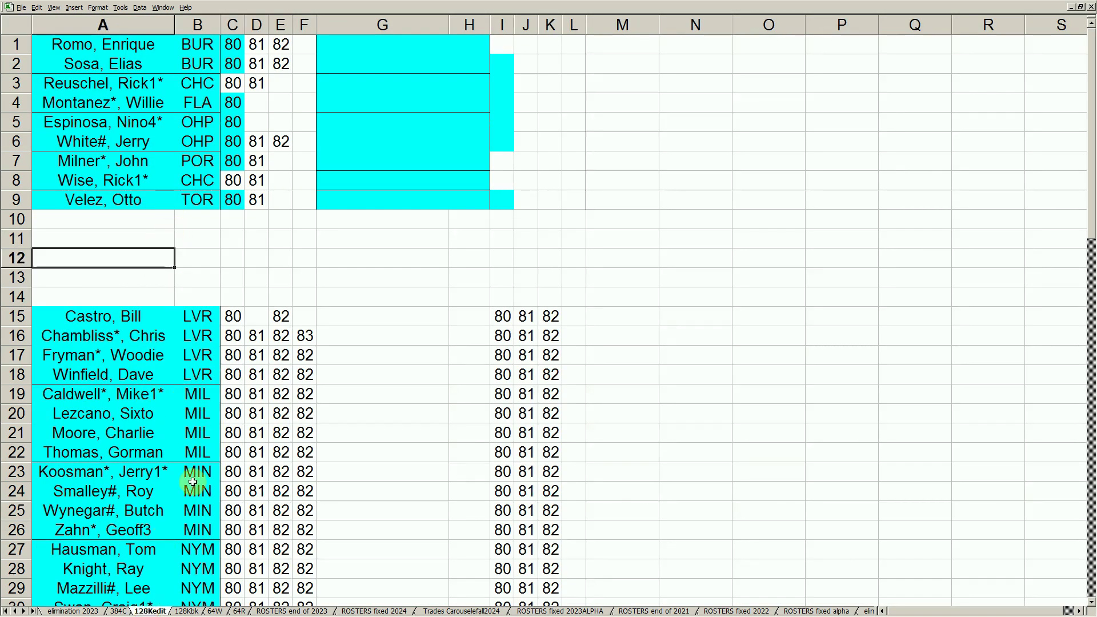
# - On the 128Kbk sheet, mark the four Detroit players and the left and right roster name columns
pyautogui.click(188, 610)
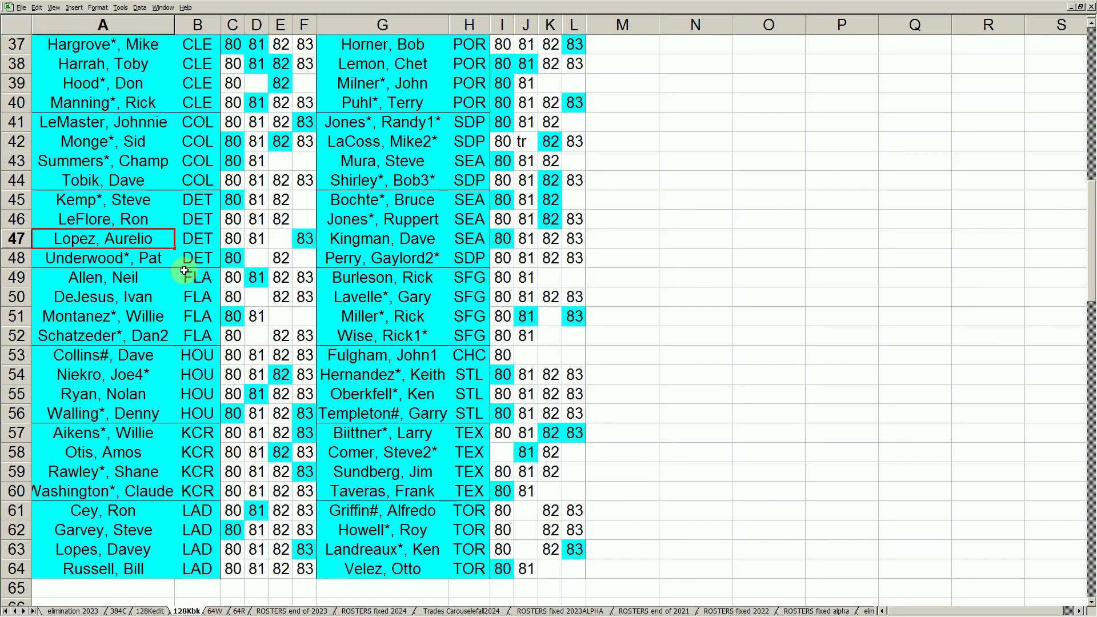
pyautogui.moveTo(137, 198); pyautogui.dragTo(186, 260)
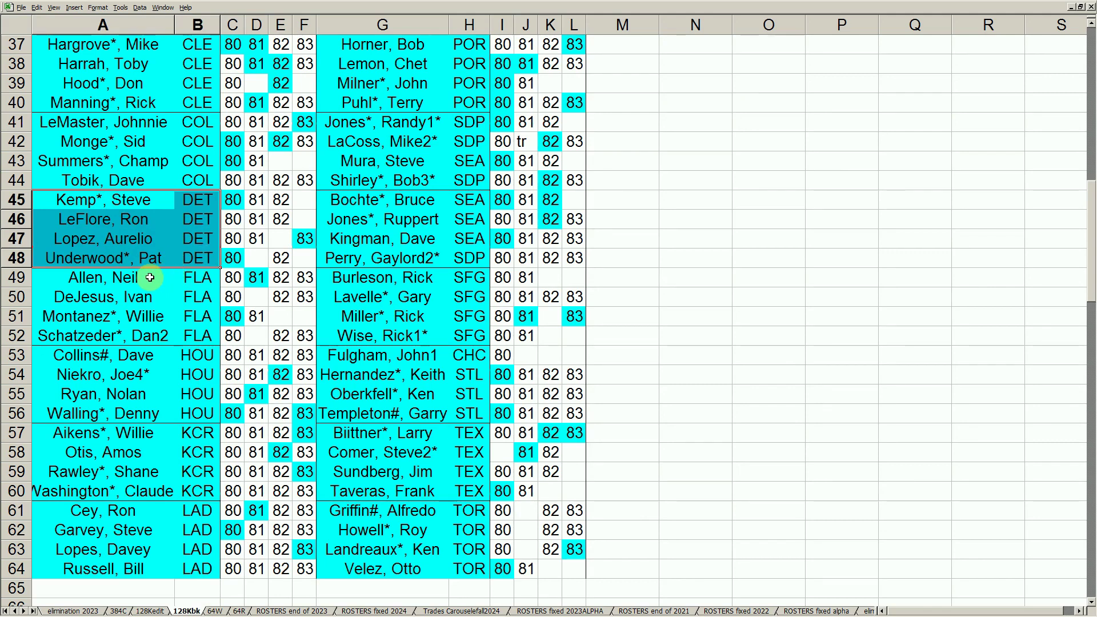
pyautogui.moveTo(119, 67); pyautogui.dragTo(144, 358)
pyautogui.moveTo(377, 359); pyautogui.dragTo(368, 140)
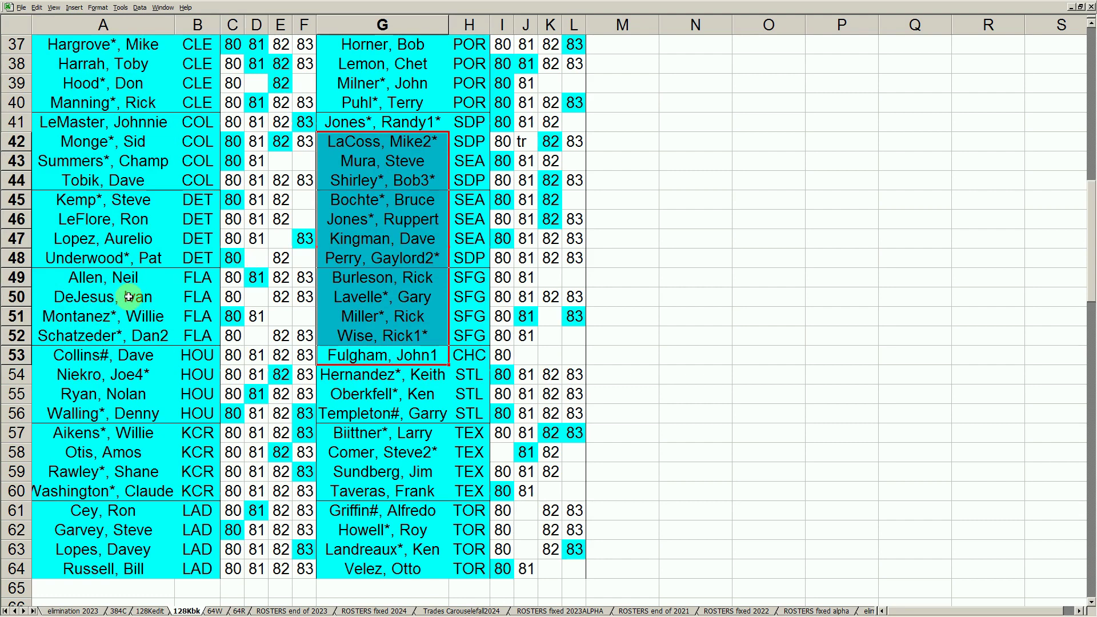
pyautogui.moveTo(144, 201); pyautogui.dragTo(190, 257)
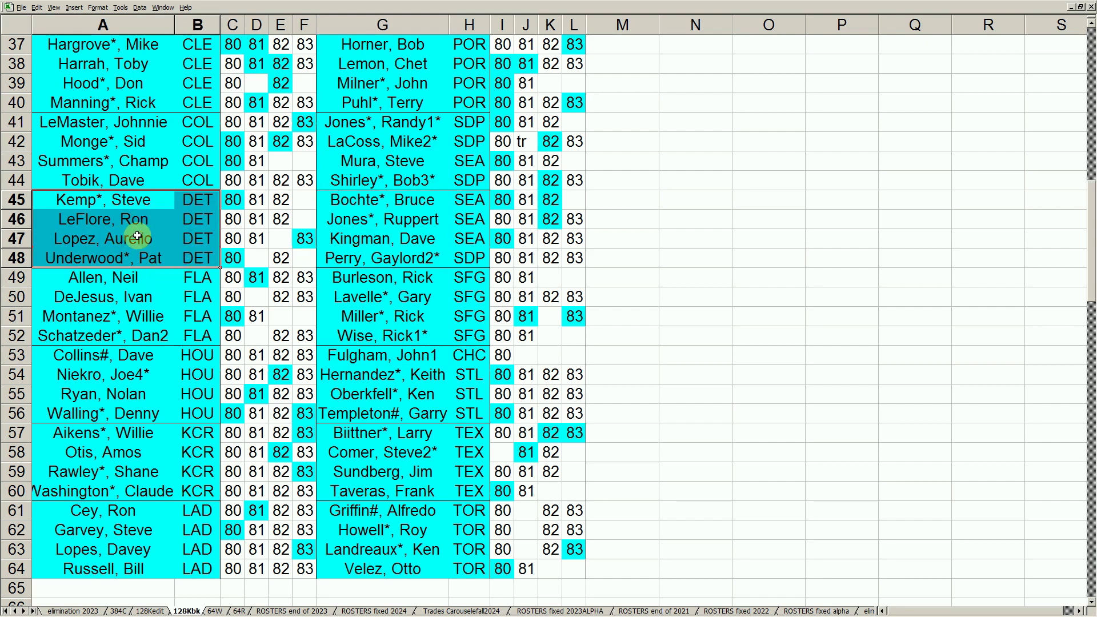
# - On the 64W sheet, mark the NYY, Philadelphia and Portland player pairs
pyautogui.click(222, 610)
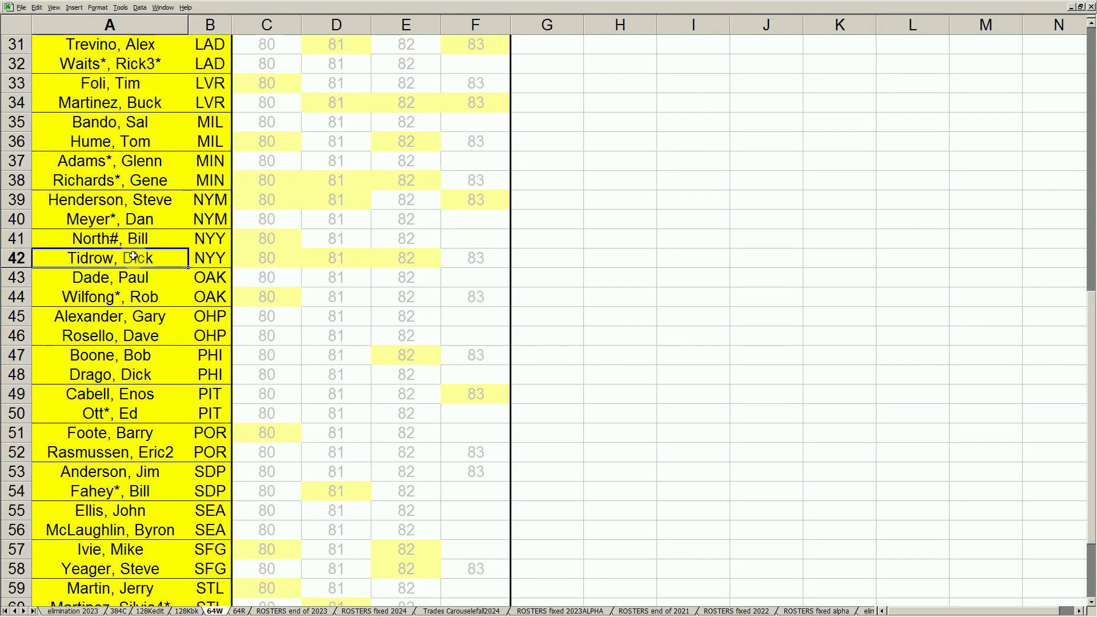
pyautogui.moveTo(136, 243); pyautogui.dragTo(135, 257)
pyautogui.moveTo(125, 351); pyautogui.dragTo(135, 376)
pyautogui.click(146, 430)
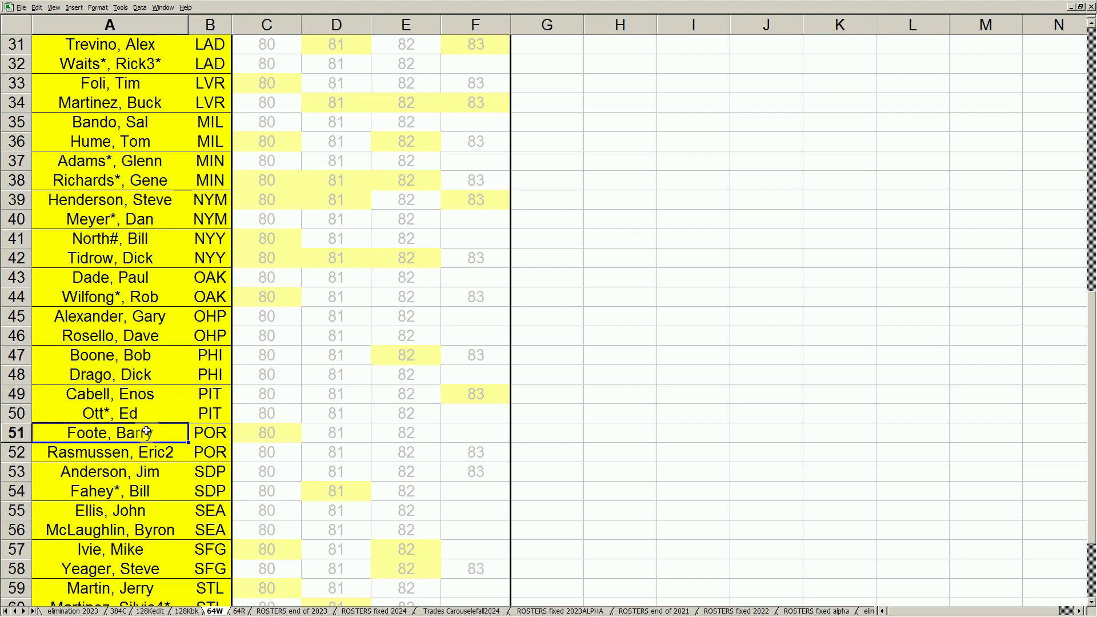
pyautogui.moveTo(146, 430); pyautogui.dragTo(147, 450)
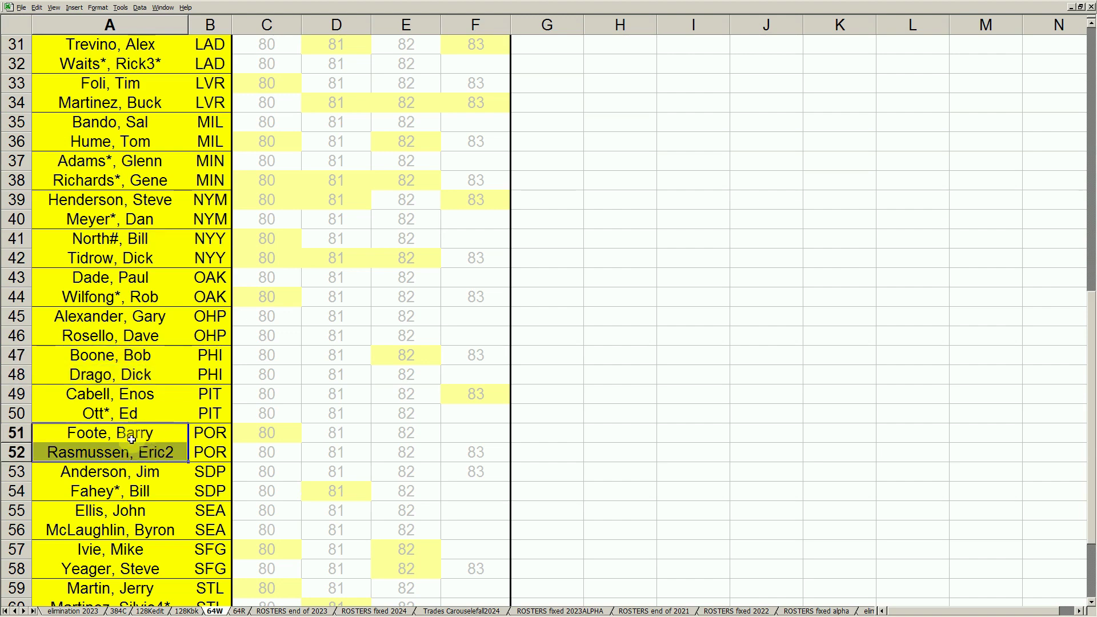
# - On the 64R sheet, mark the two Minnesota players and check the scattered 80–83 year entries
pyautogui.click(239, 611)
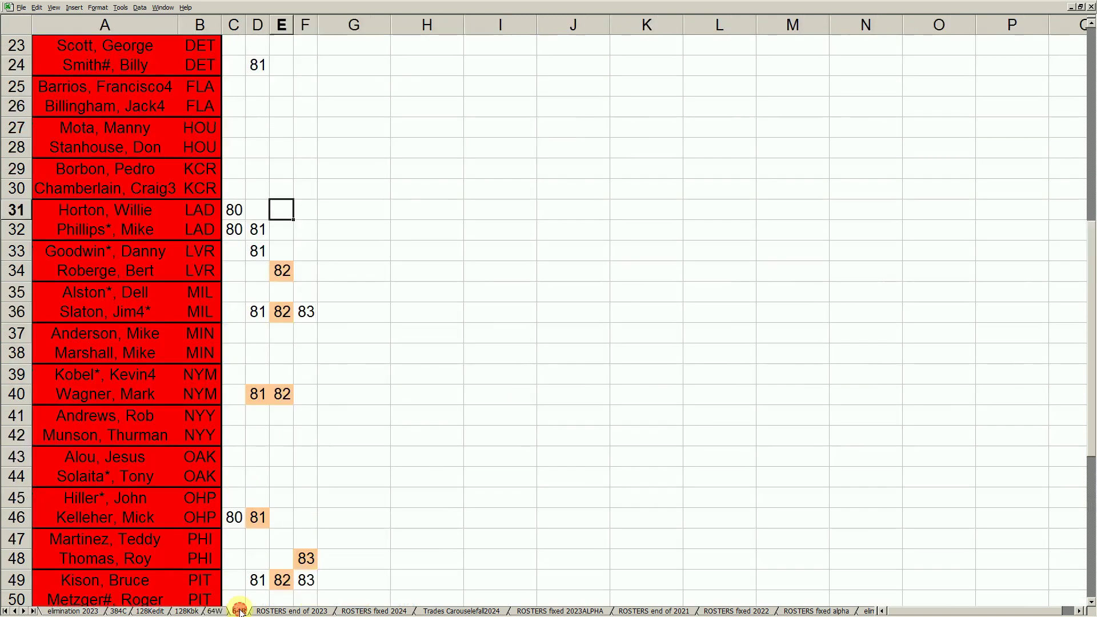
pyautogui.moveTo(140, 326); pyautogui.dragTo(137, 346)
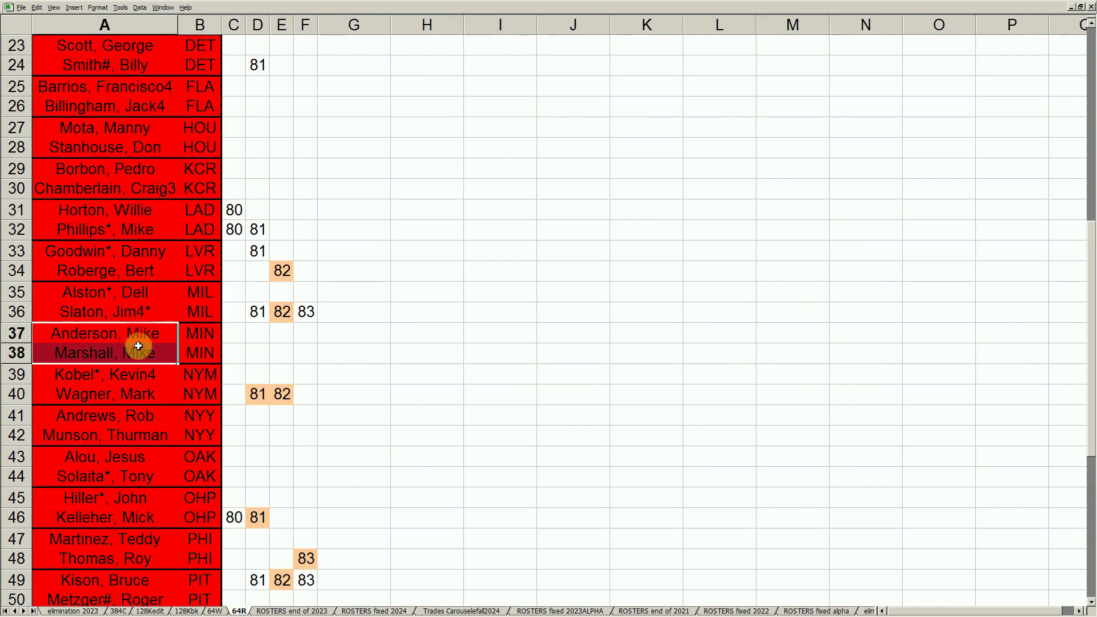
pyautogui.click(248, 153)
pyautogui.click(281, 269)
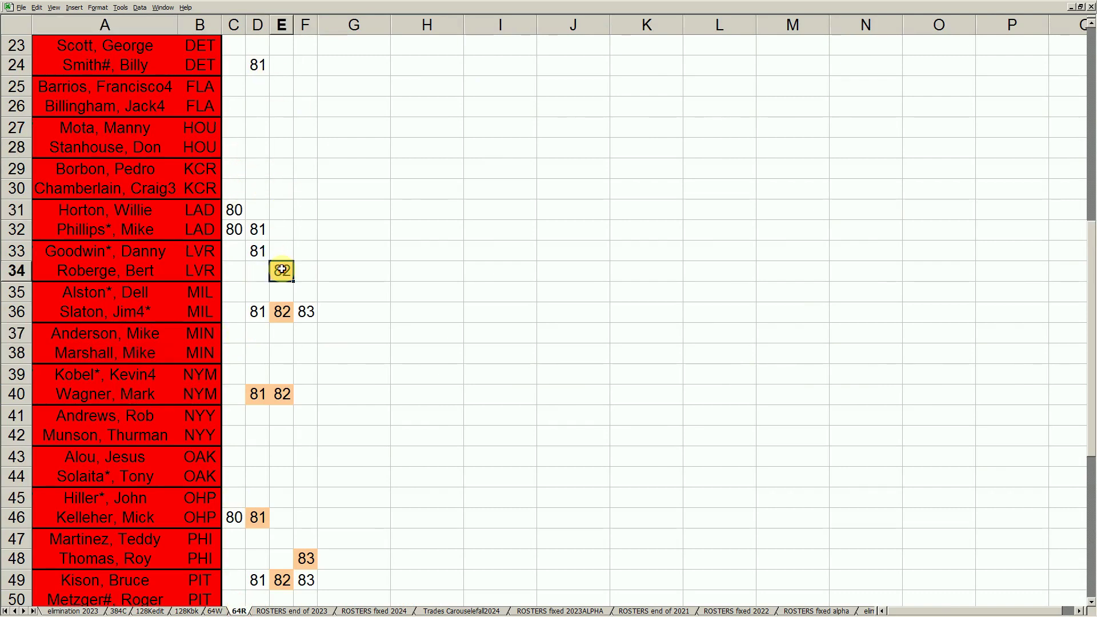
pyautogui.click(257, 394)
pyautogui.click(251, 517)
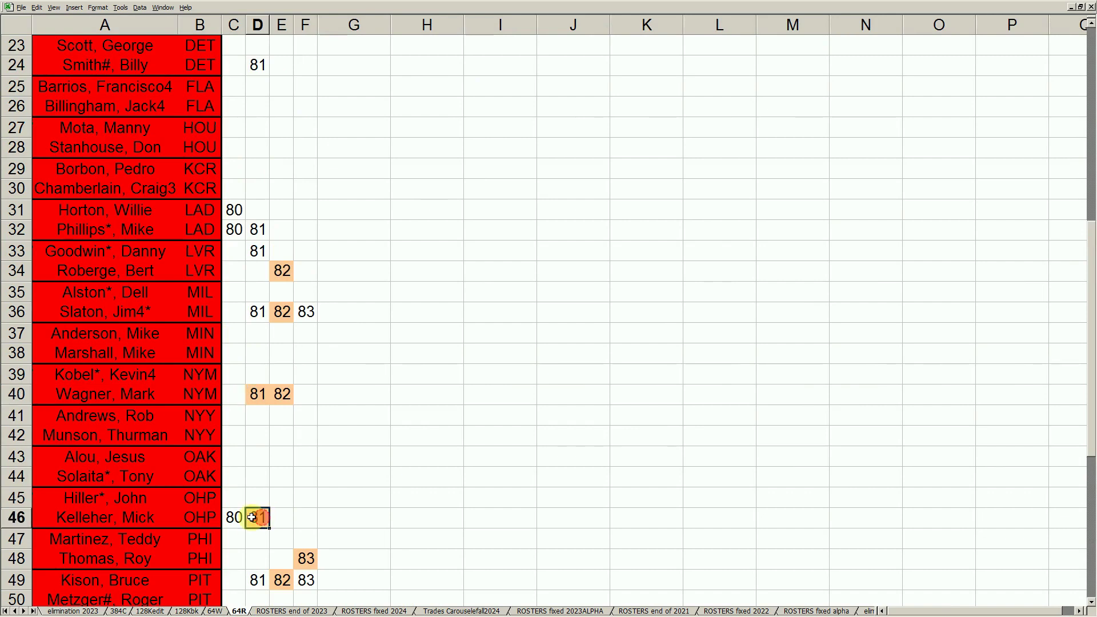
pyautogui.click(228, 516)
pyautogui.click(255, 312)
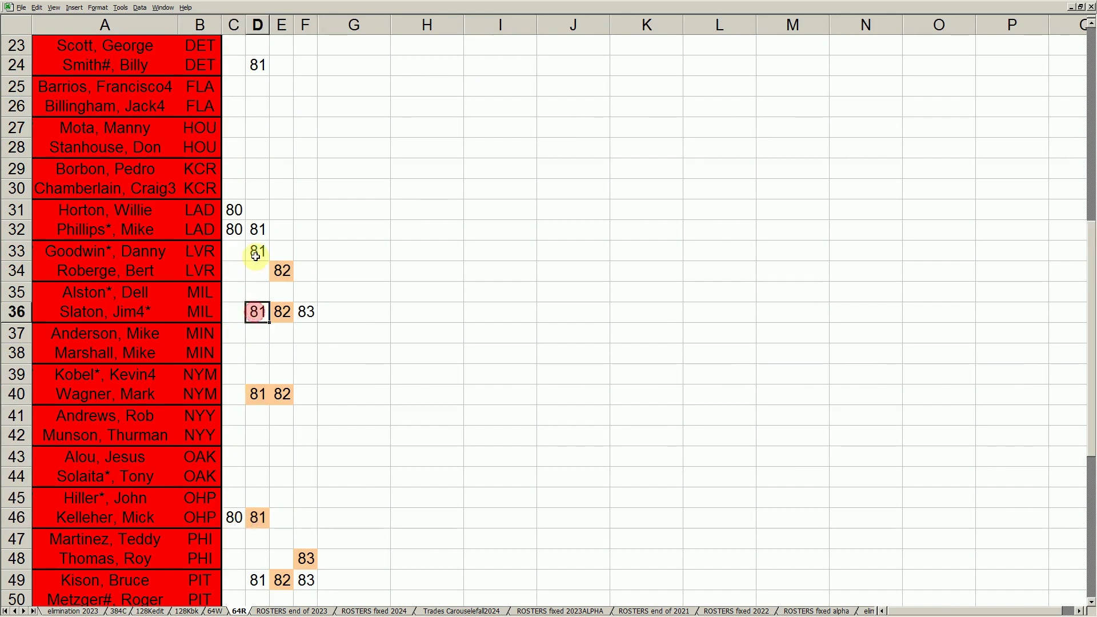
pyautogui.click(230, 228)
pyautogui.click(306, 312)
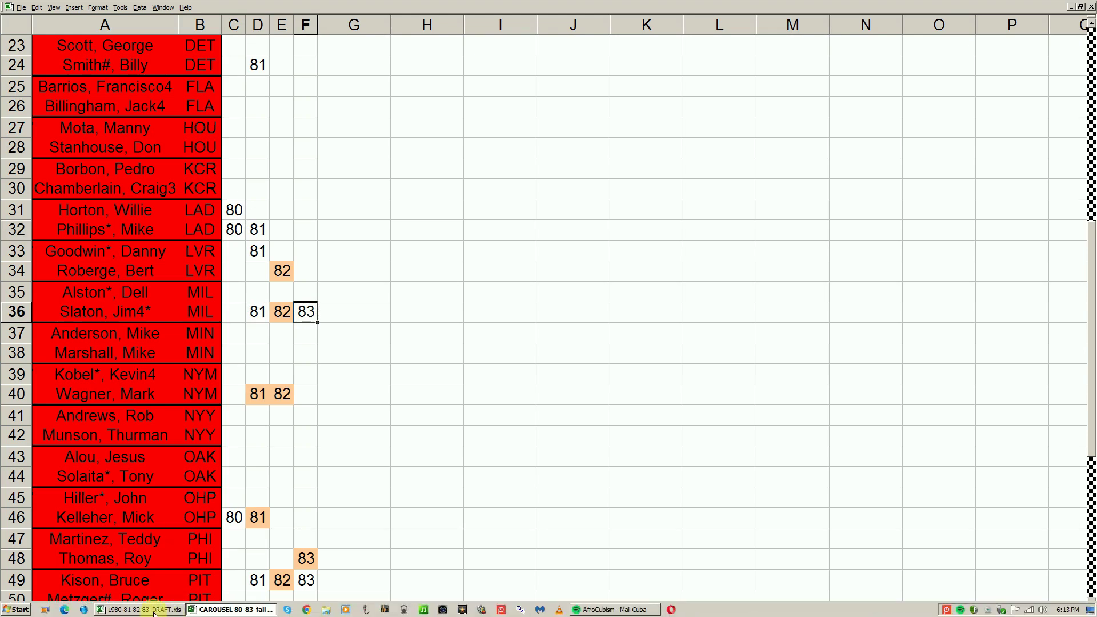
pyautogui.click(154, 610)
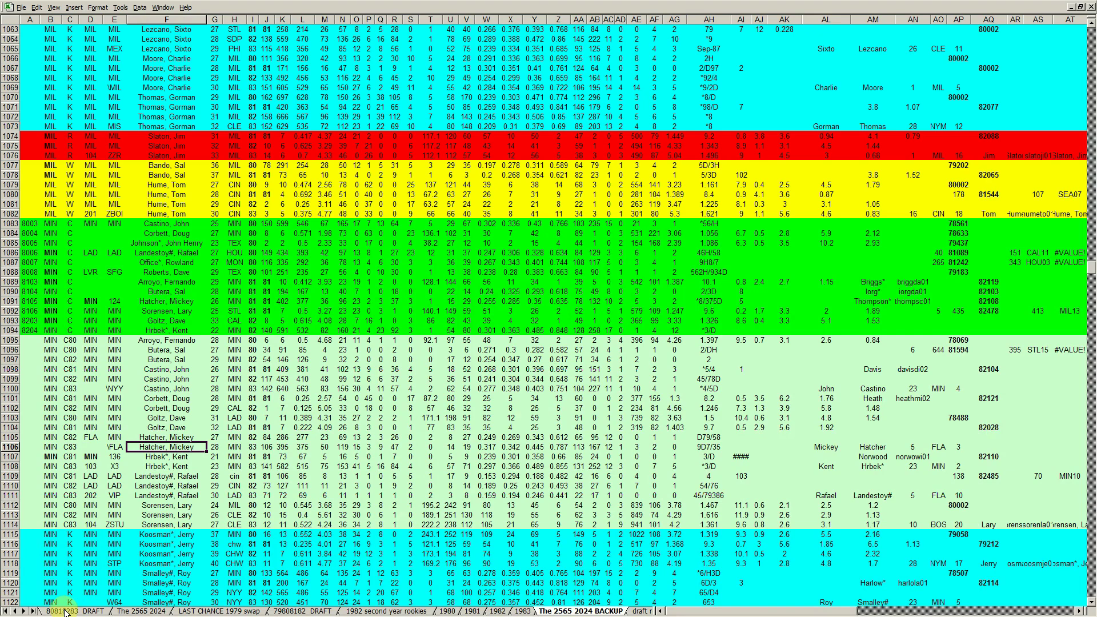
# - On the 80818283 DRAFT sheet, select row 256 and Portland's code in B238, then return to the top
pyautogui.click(65, 612)
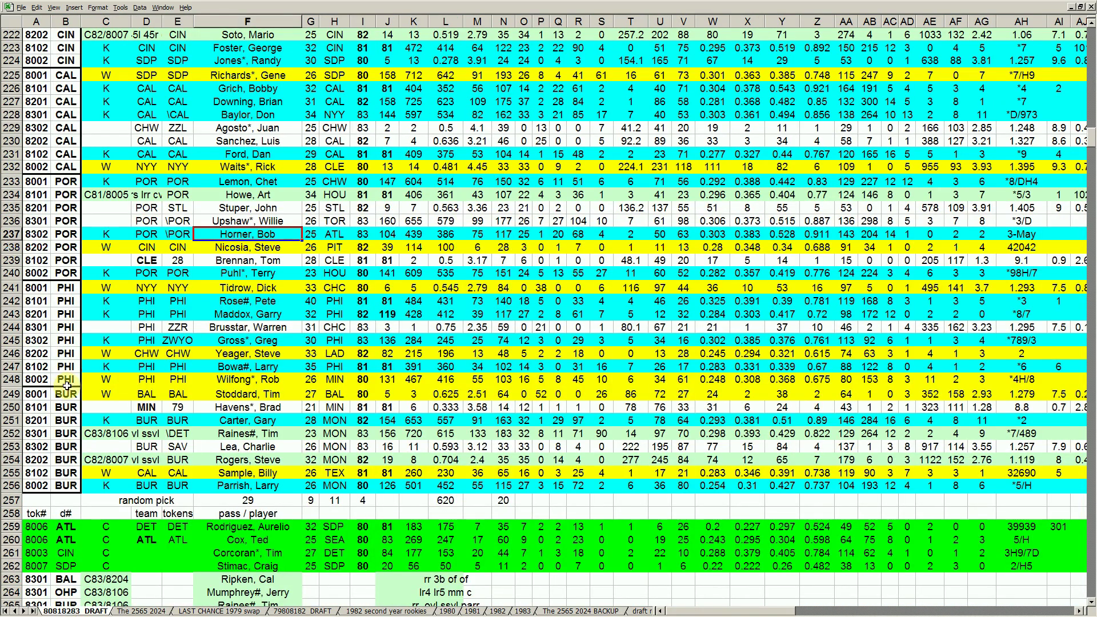
pyautogui.click(13, 485)
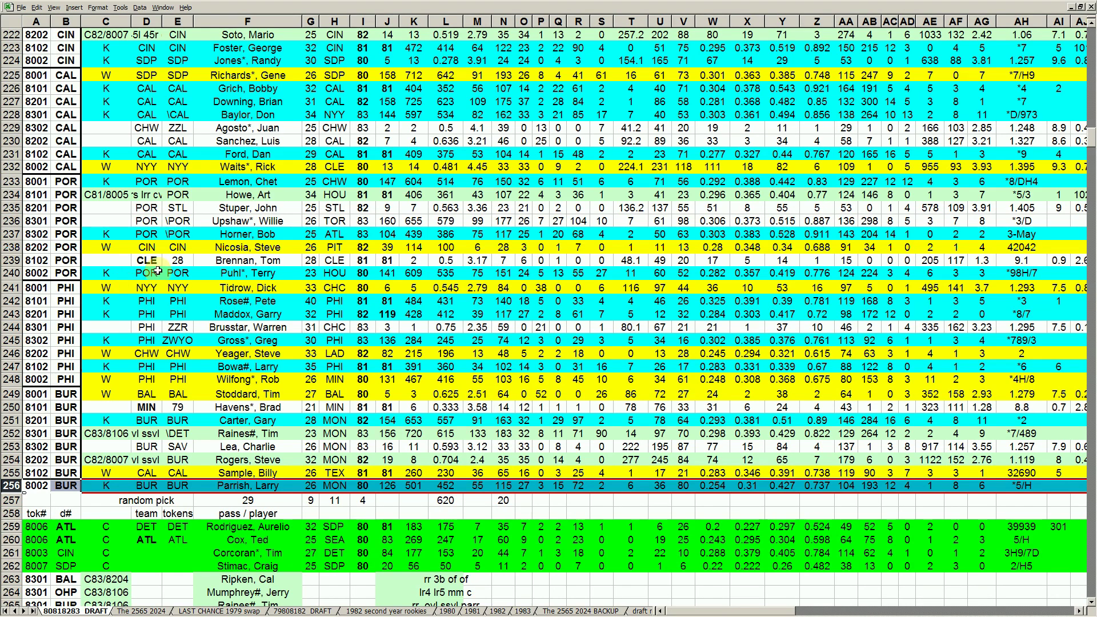
pyautogui.click(71, 246)
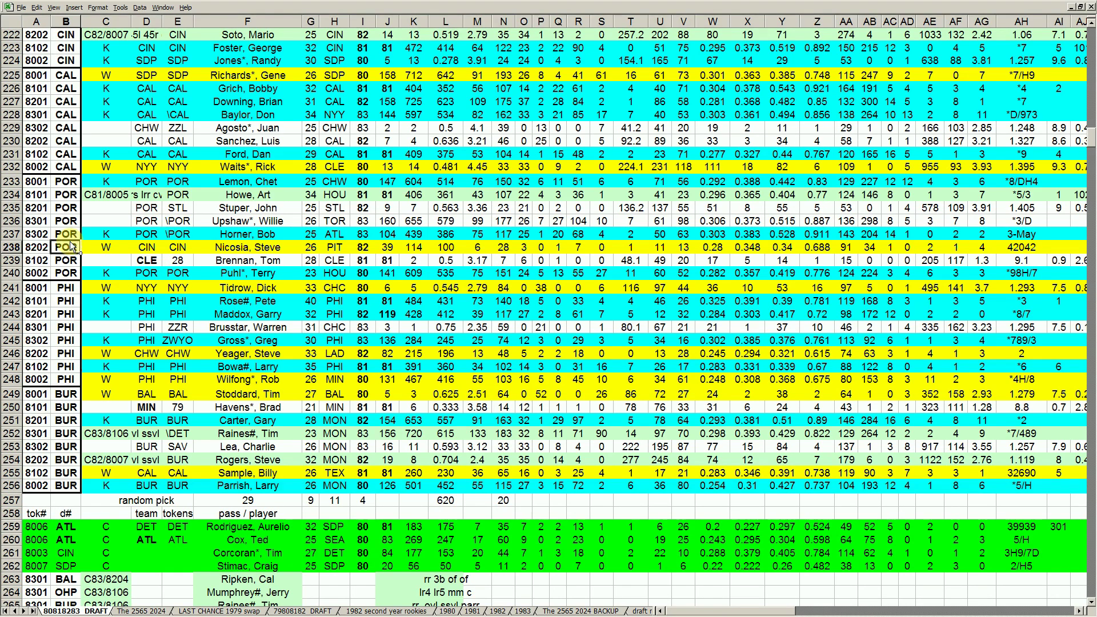
pyautogui.press('pageup')
pyautogui.press('pageup')
pyautogui.press('pageup')
pyautogui.press('pageup')
pyautogui.press('pageup')
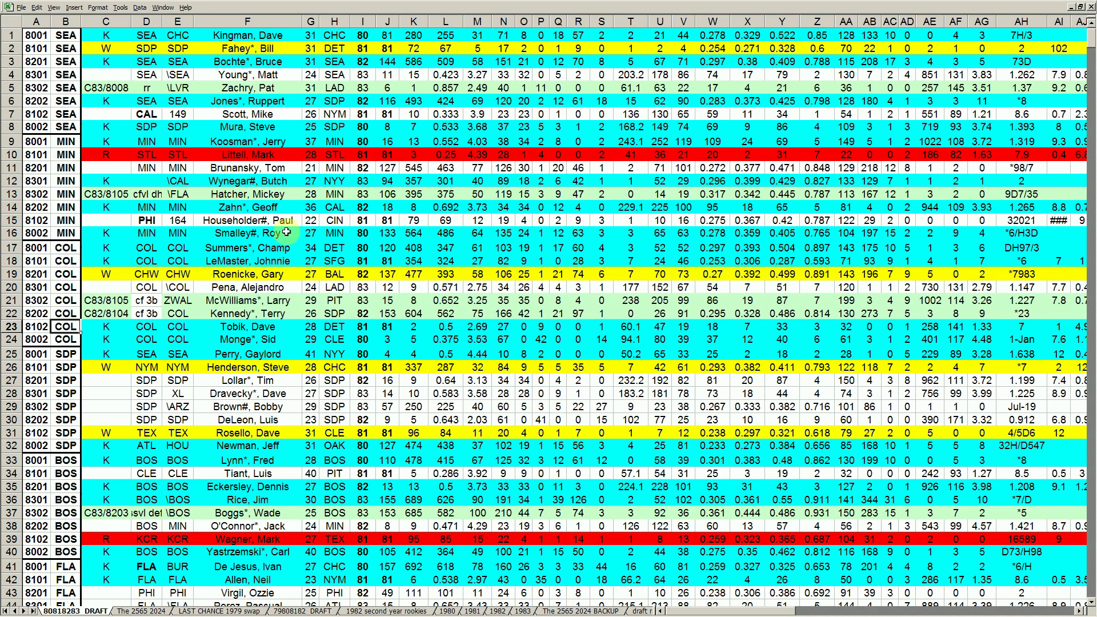
pyautogui.moveTo(63, 91); pyautogui.dragTo(120, 369)
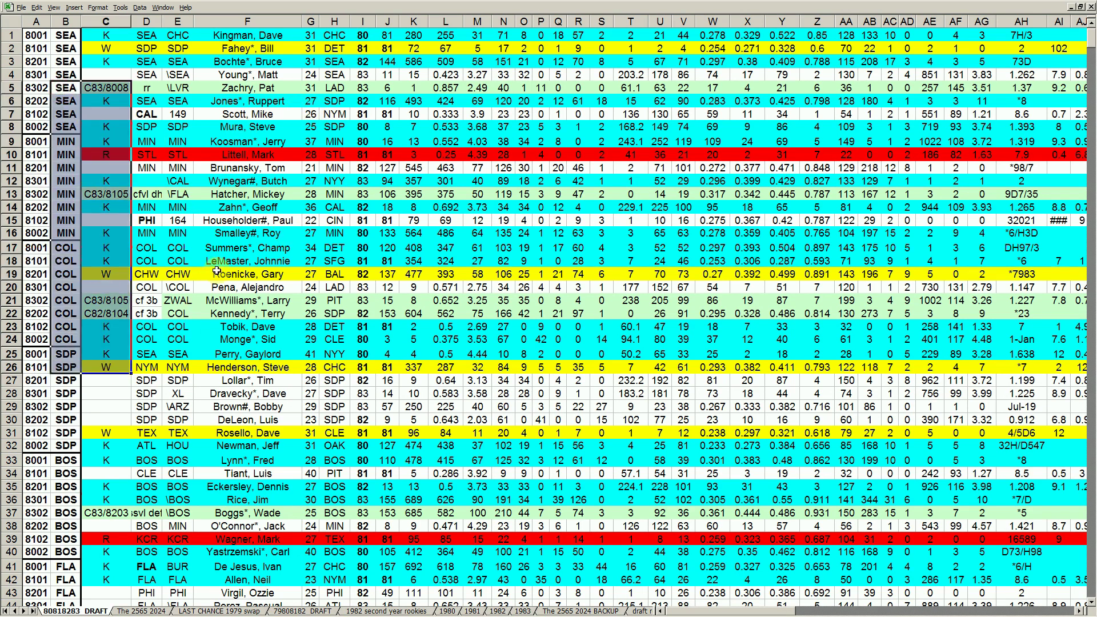
pyautogui.click(247, 233)
pyautogui.moveTo(64, 36); pyautogui.dragTo(53, 128)
pyautogui.click(64, 88)
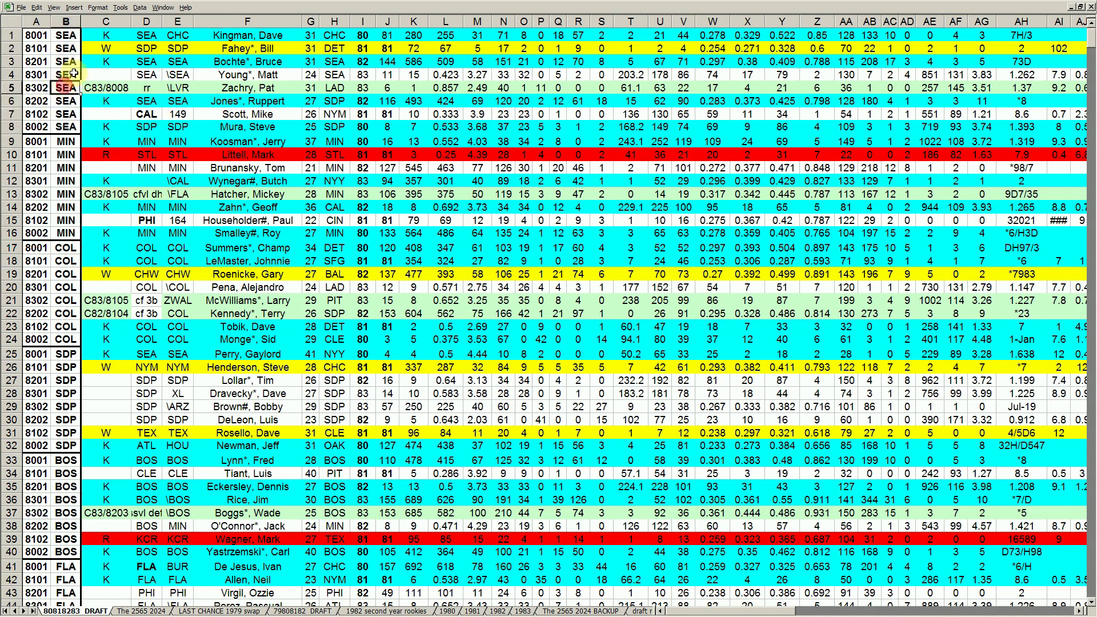
pyautogui.moveTo(66, 35)
pyautogui.mouseDown()
pyautogui.moveTo(42, 152)
pyautogui.moveTo(57, 238)
pyautogui.mouseUp()
pyautogui.click(59, 252)
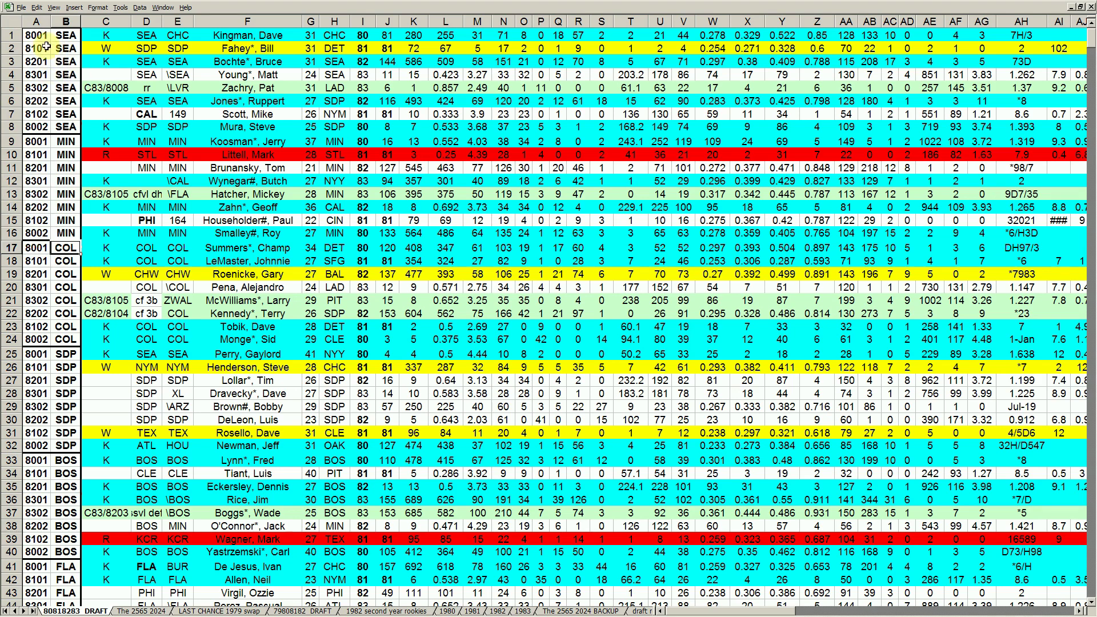
pyautogui.moveTo(40, 36); pyautogui.dragTo(61, 130)
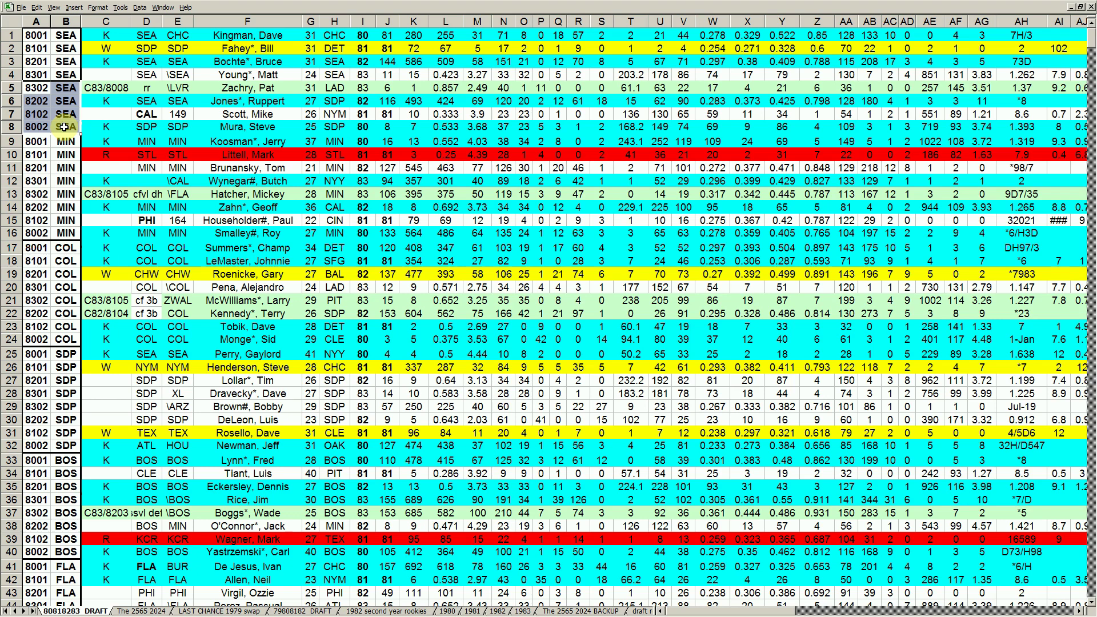
pyautogui.click(111, 101)
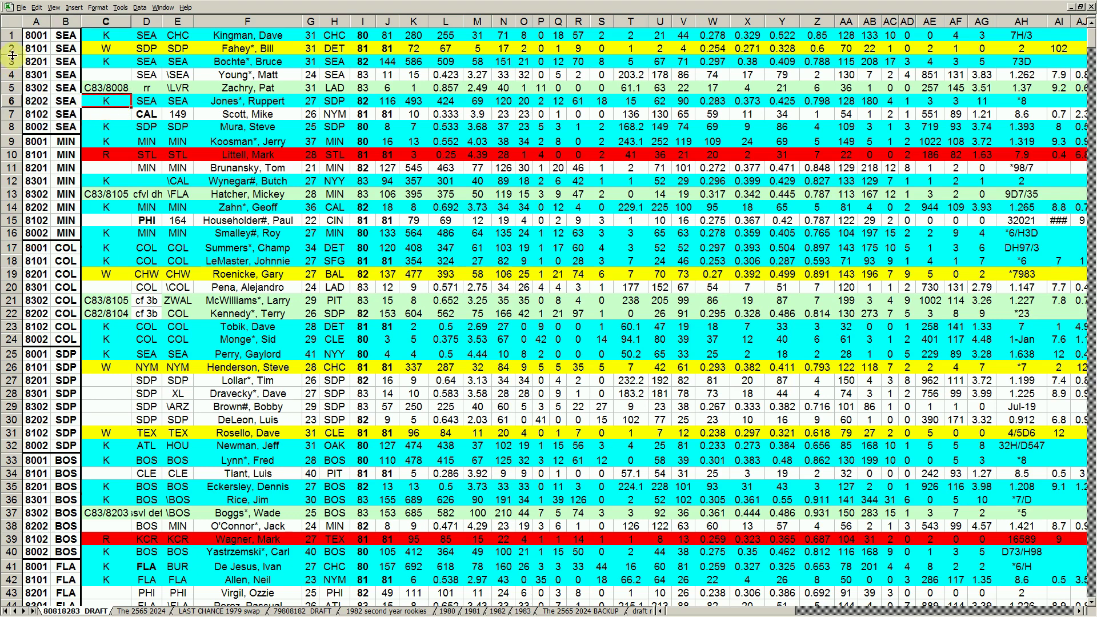
pyautogui.click(12, 35)
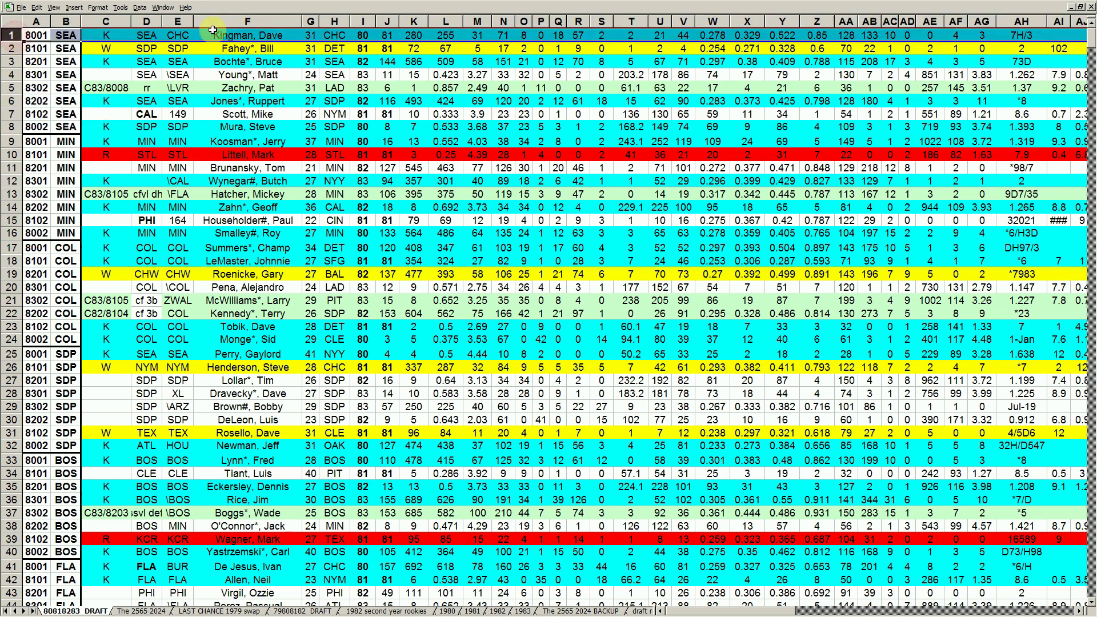
pyautogui.click(107, 61)
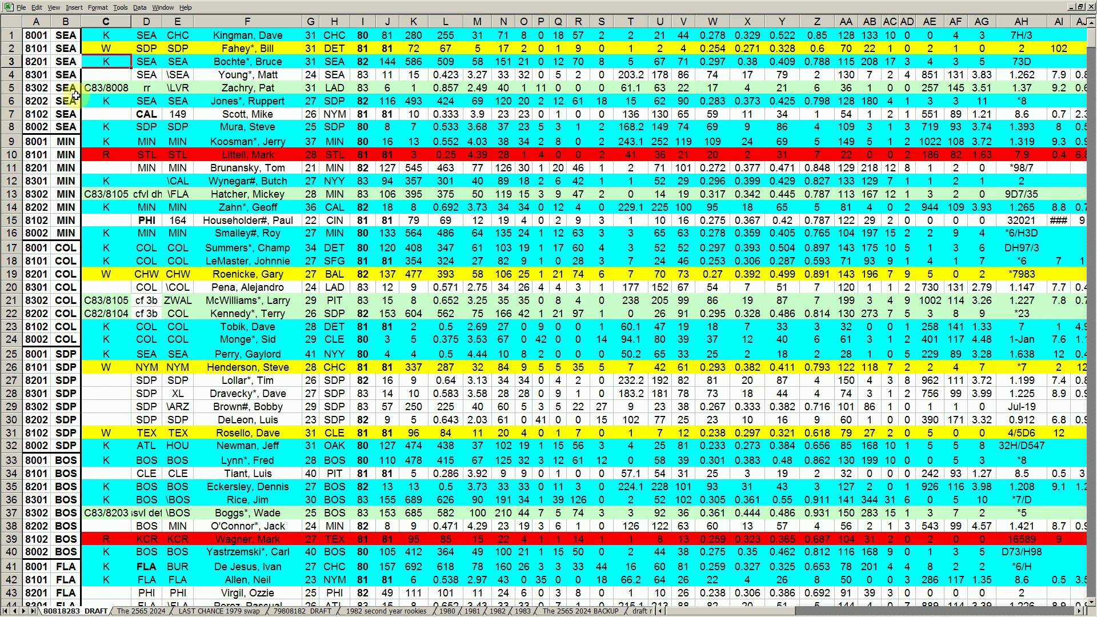
pyautogui.click(13, 49)
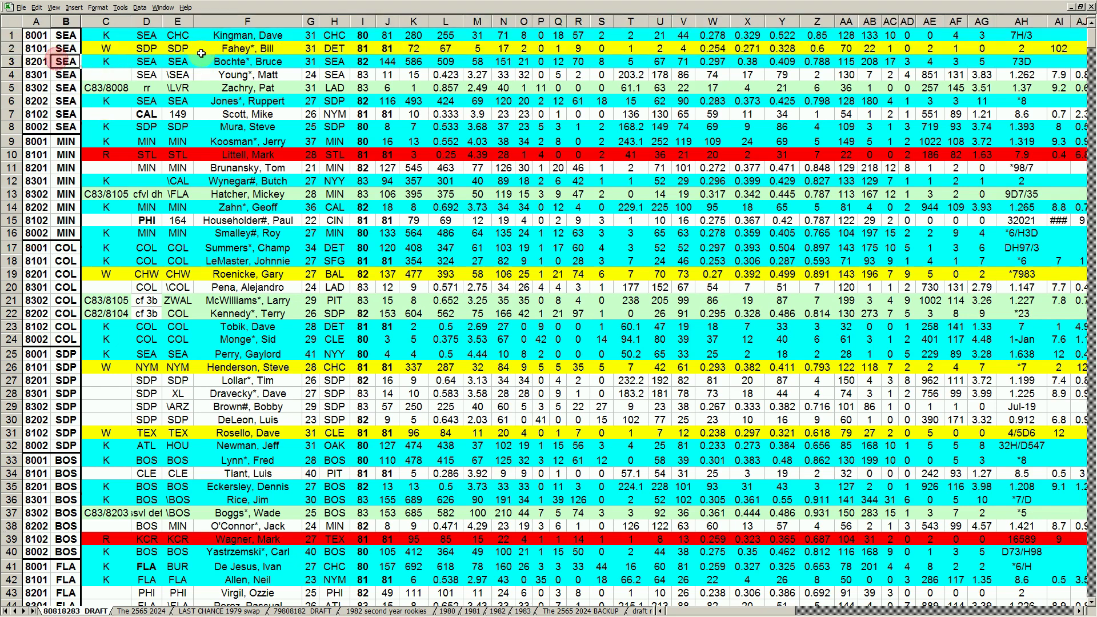
pyautogui.click(240, 49)
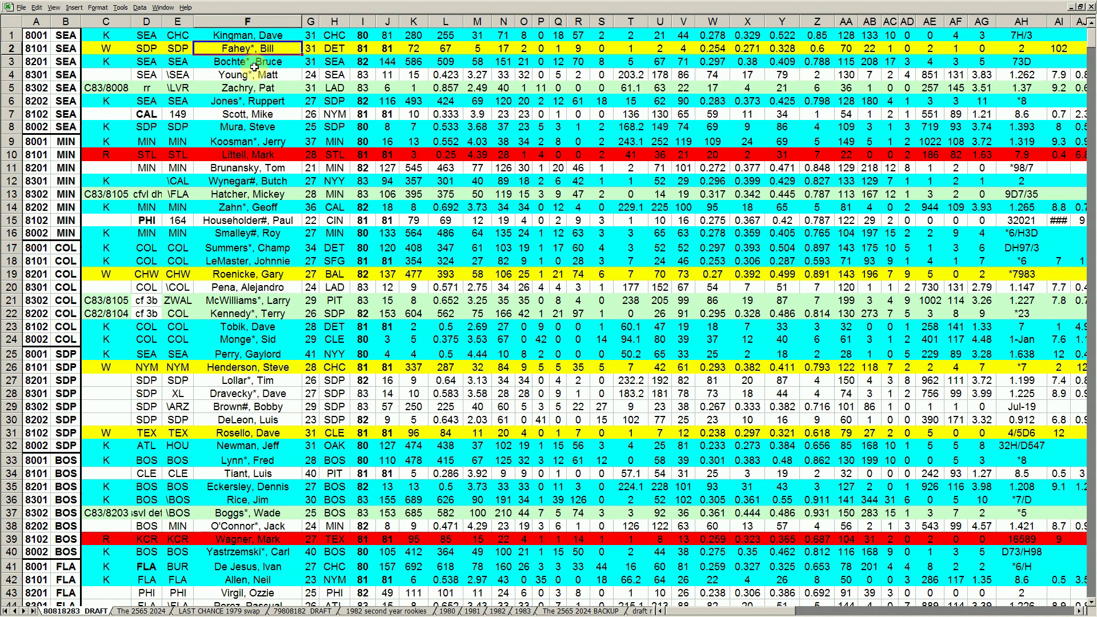
# - Review the early draft rows: B2, F19, row 19, F26, row 11, rows 27–28 and D28
pyautogui.click(65, 50)
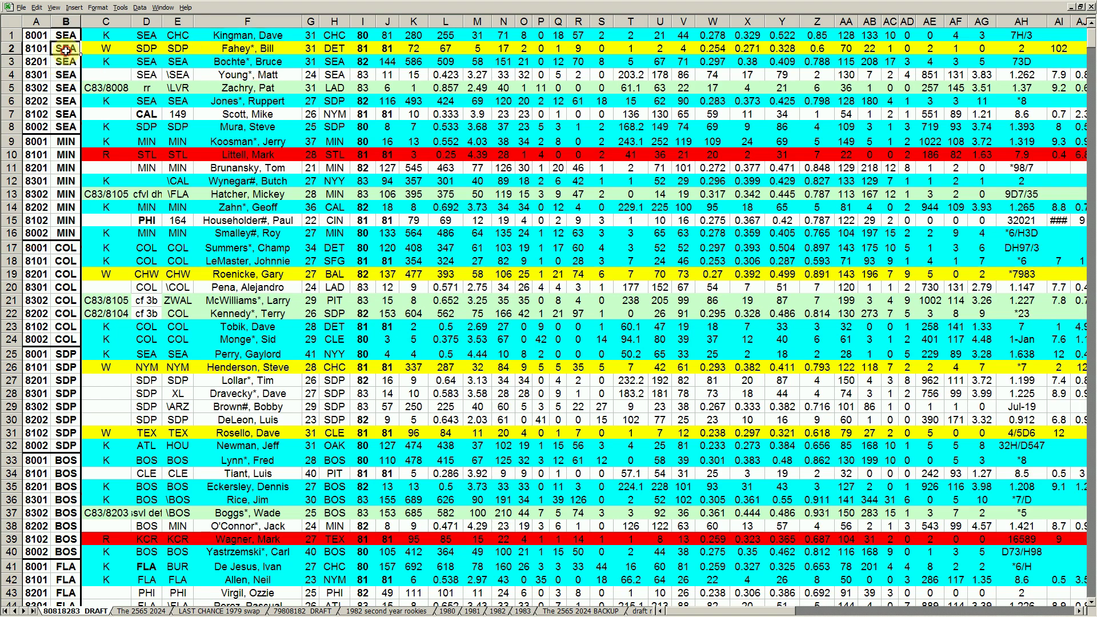
pyautogui.click(214, 275)
pyautogui.click(12, 274)
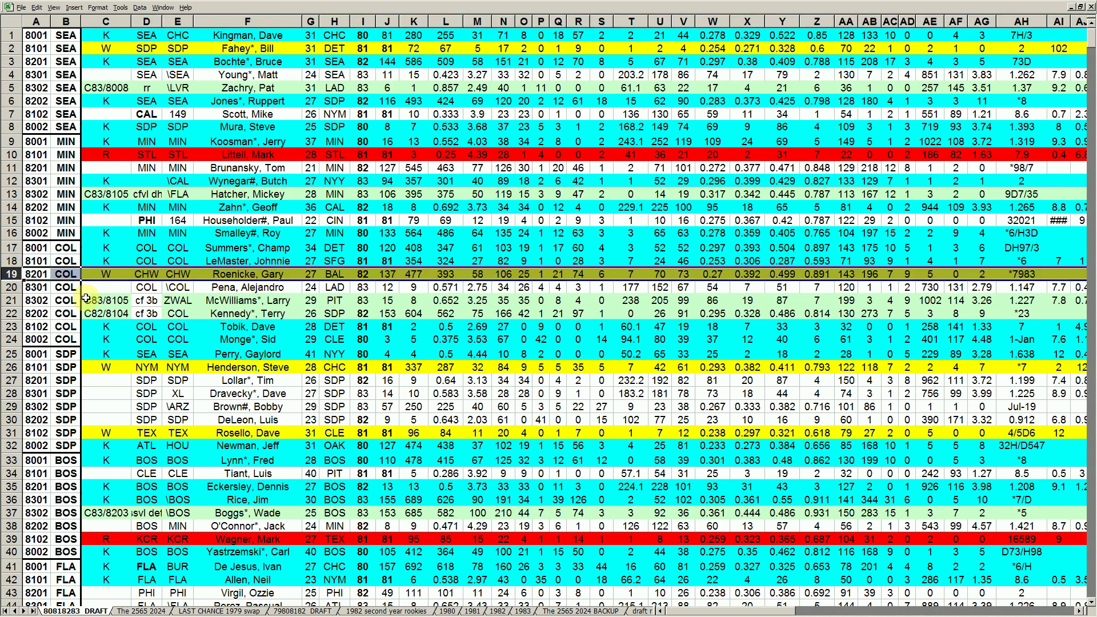
pyautogui.click(223, 368)
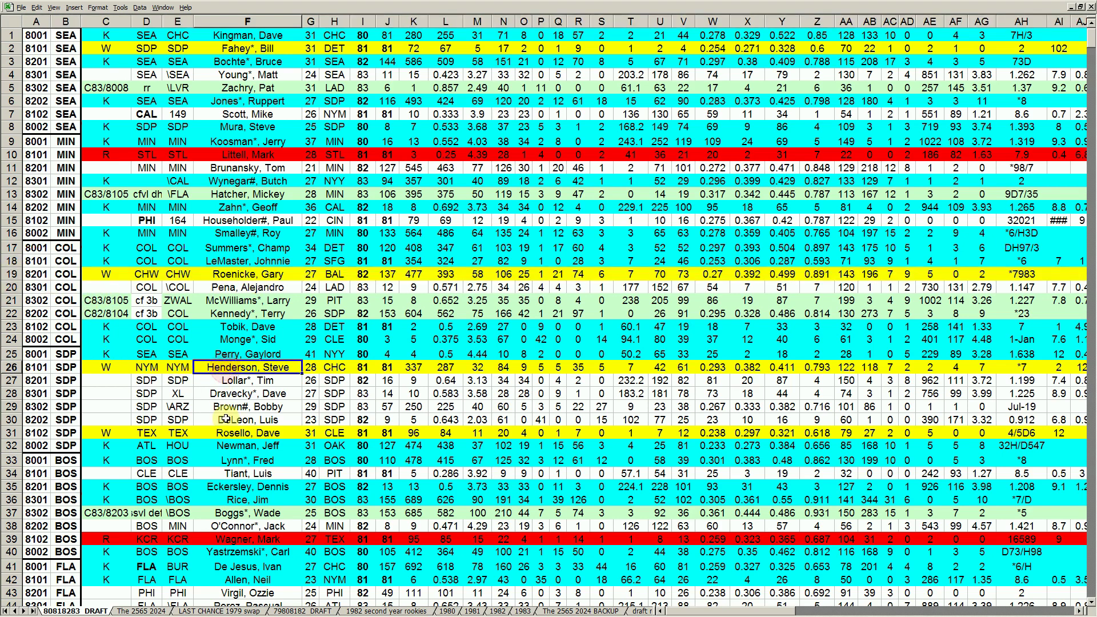
pyautogui.click(13, 168)
pyautogui.moveTo(21, 381); pyautogui.dragTo(17, 394)
pyautogui.click(152, 393)
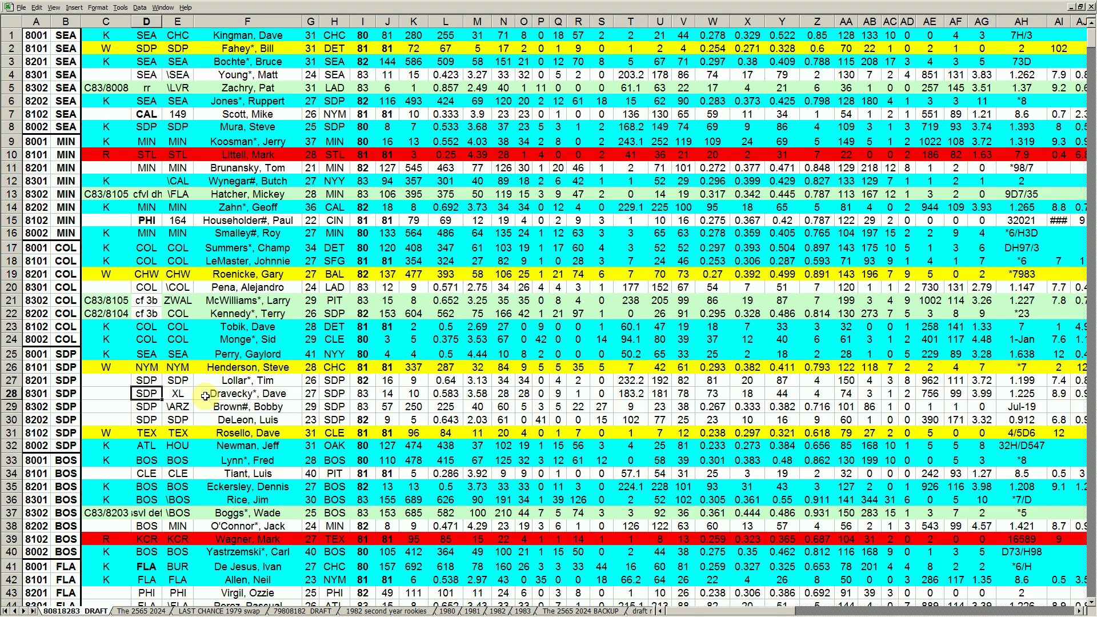
# - Review red row 10, the F5, F6 and F12 names and C7, then page down the sheet
pyautogui.click(11, 154)
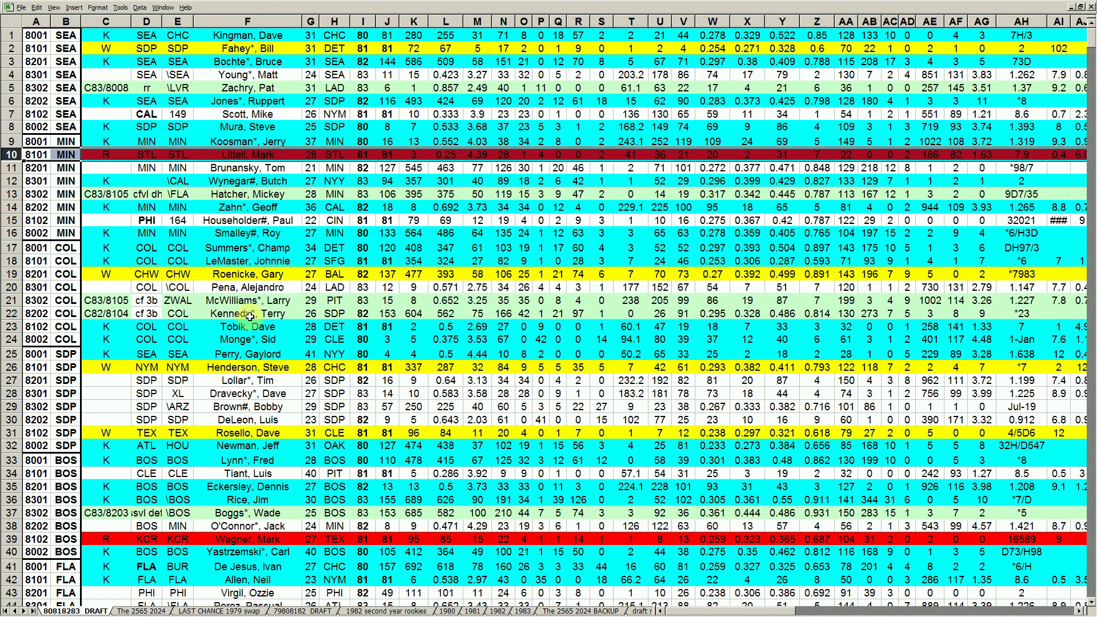
pyautogui.click(246, 180)
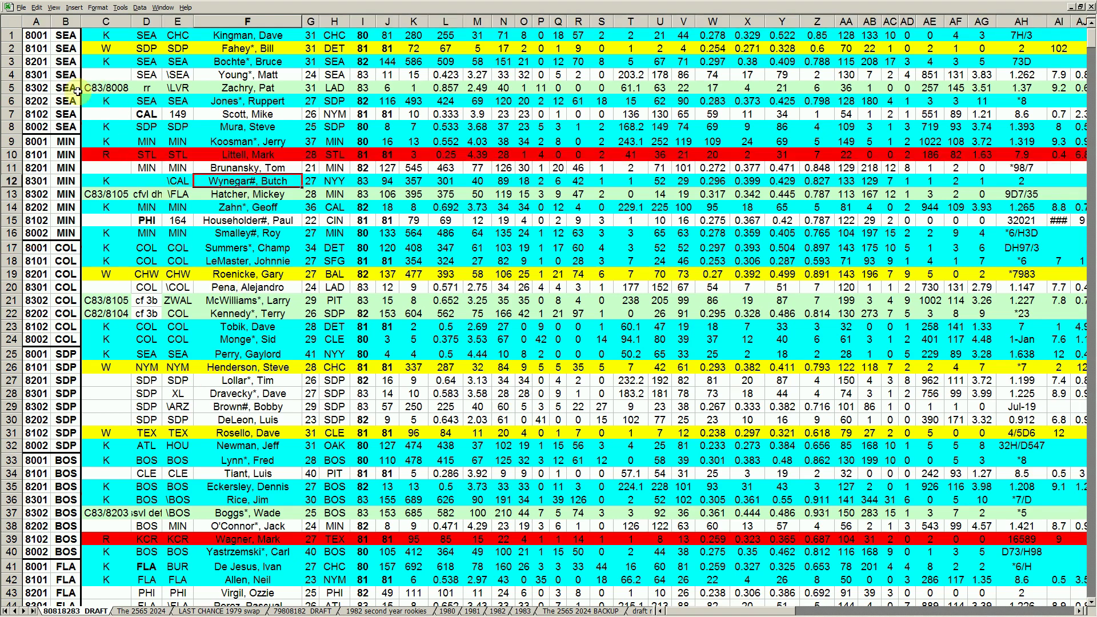
pyautogui.click(17, 88)
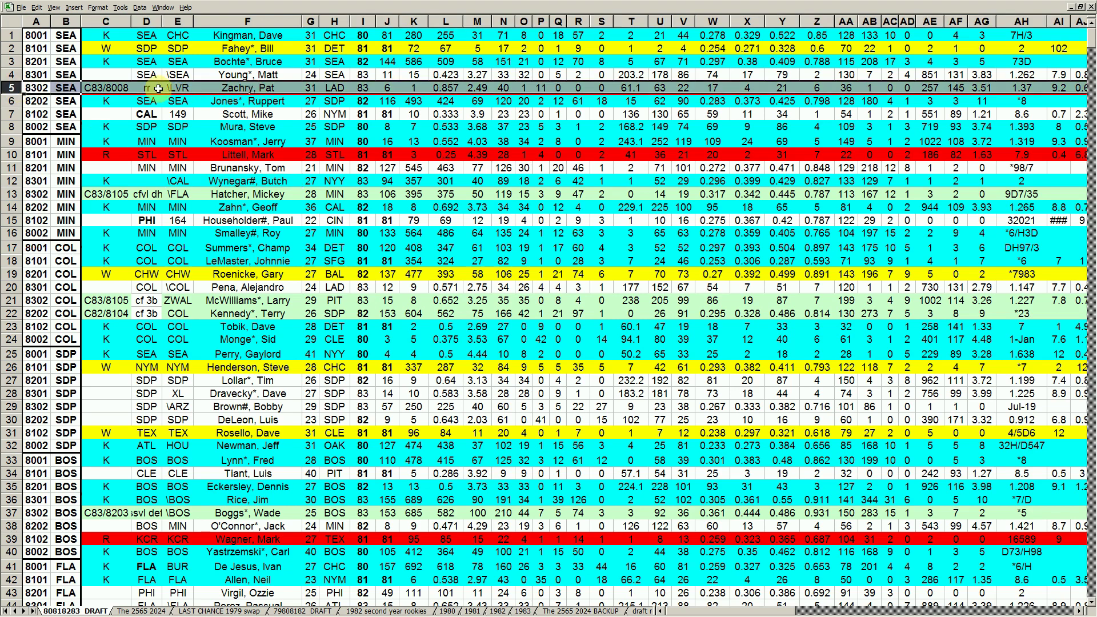
pyautogui.click(272, 101)
pyautogui.click(266, 87)
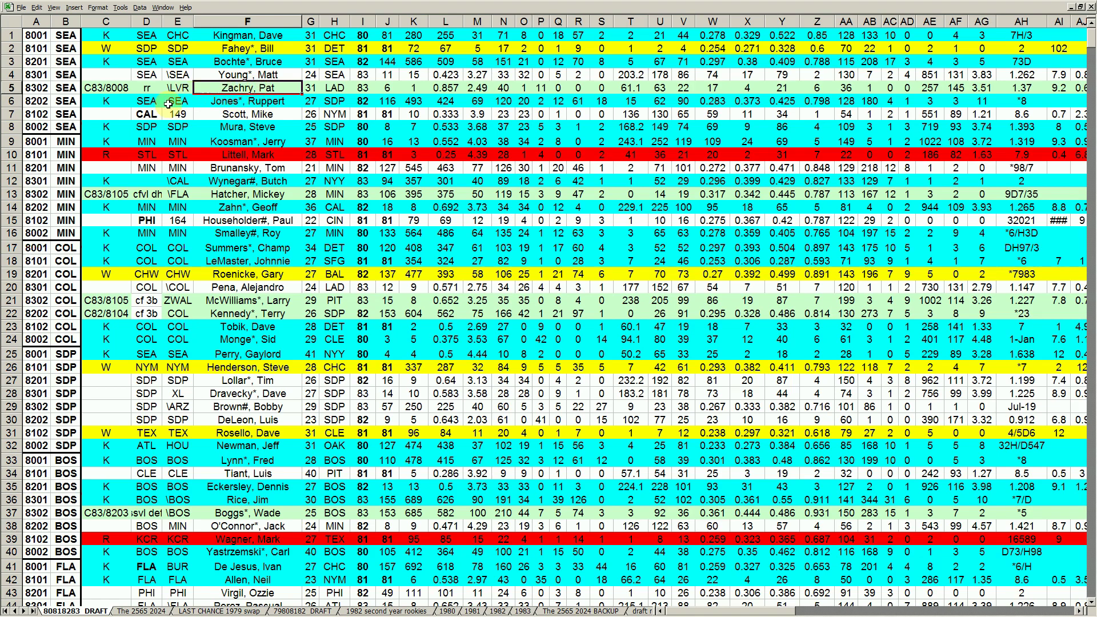
pyautogui.click(128, 113)
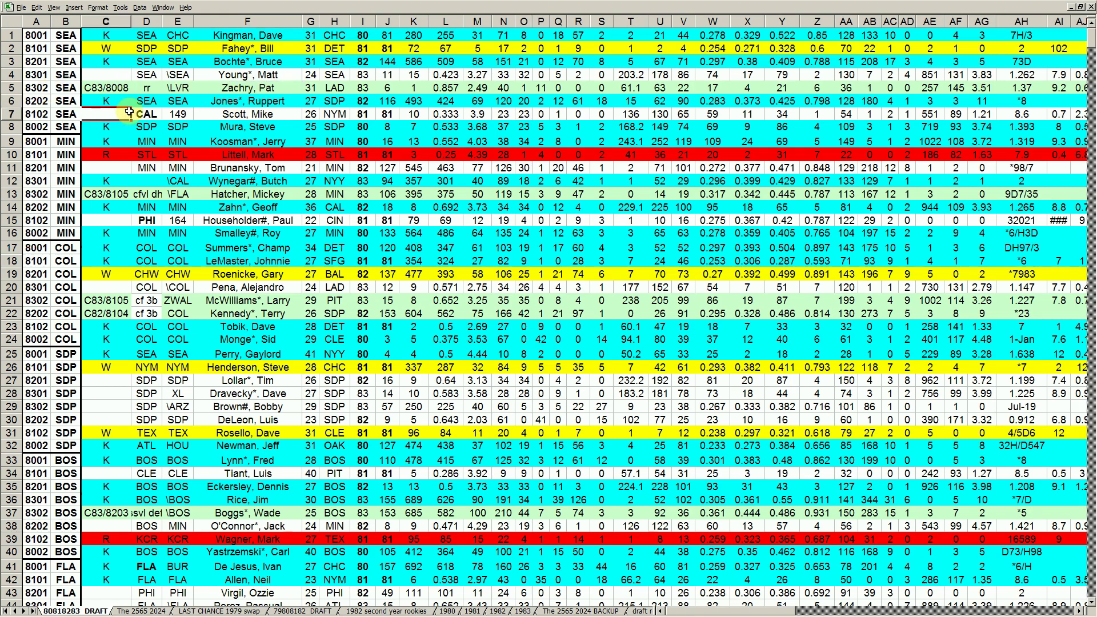
pyautogui.press('pagedown')
pyautogui.press('pagedown')
pyautogui.press('pagedown')
pyautogui.press('pagedown')
pyautogui.press('pagedown')
pyautogui.press('pagedown')
pyautogui.press('pagedown')
pyautogui.press('pagedown')
pyautogui.press('pagedown')
pyautogui.press('pagedown')
pyautogui.press('pagedown')
pyautogui.press('pagedown')
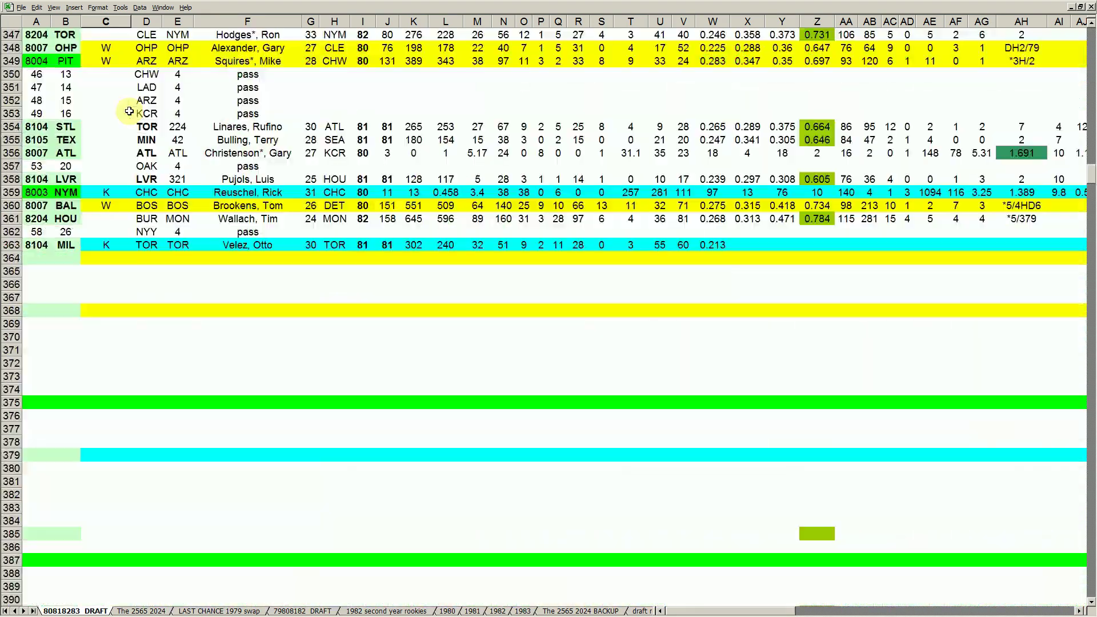
pyautogui.press('pageup')
pyautogui.press('pageup')
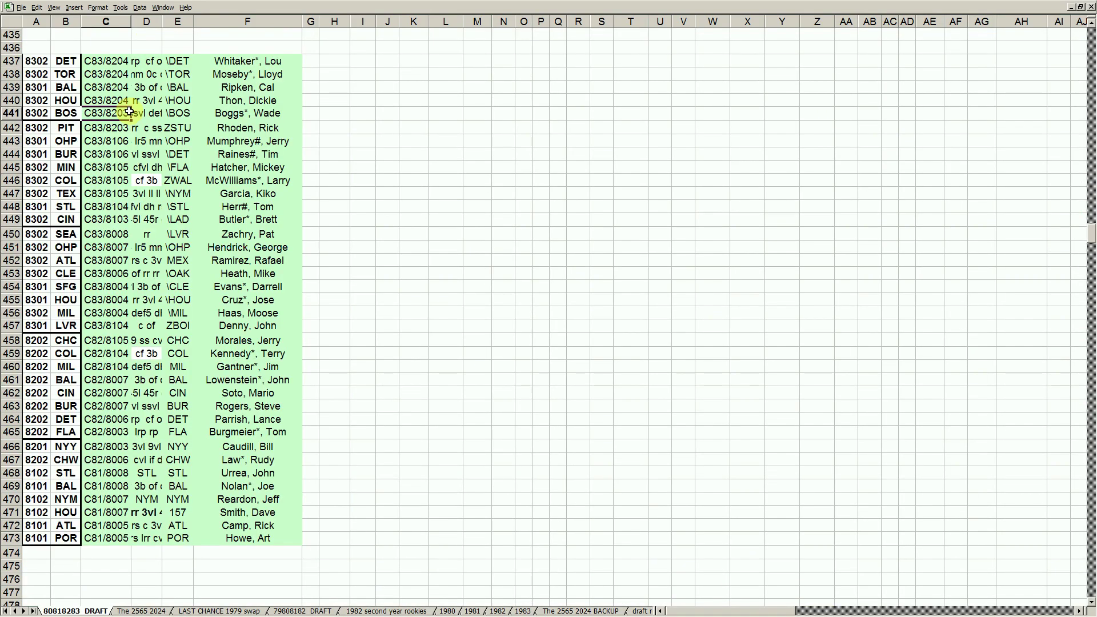
# - Select rows 437–473, their column F player names and the C437 carousel code for checking
pyautogui.moveTo(12, 62); pyautogui.dragTo(55, 539)
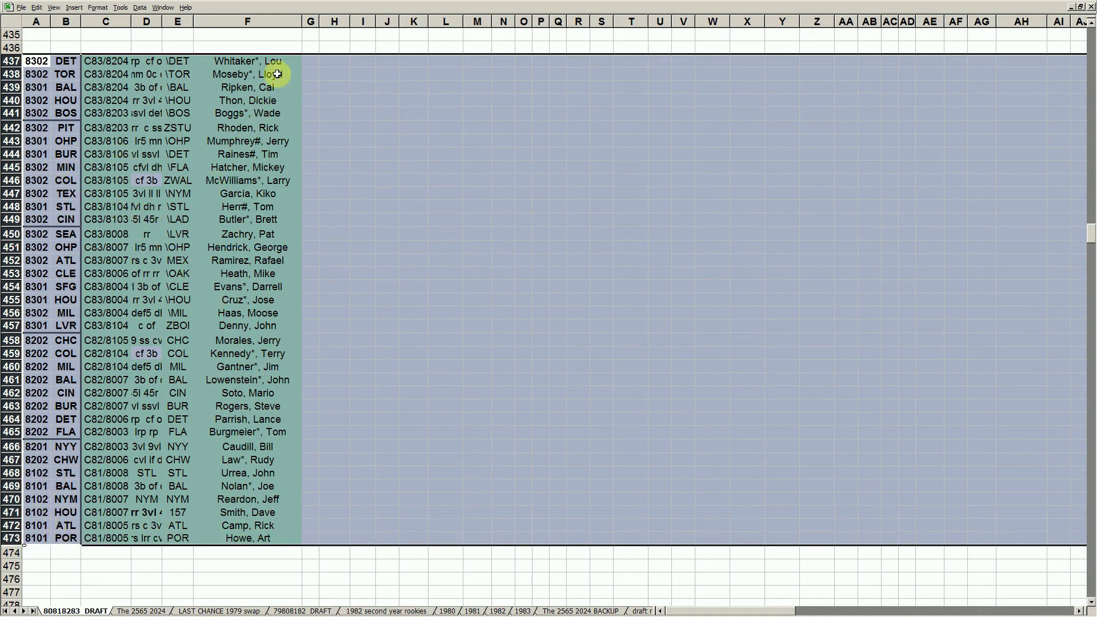
pyautogui.moveTo(274, 61); pyautogui.dragTo(272, 525)
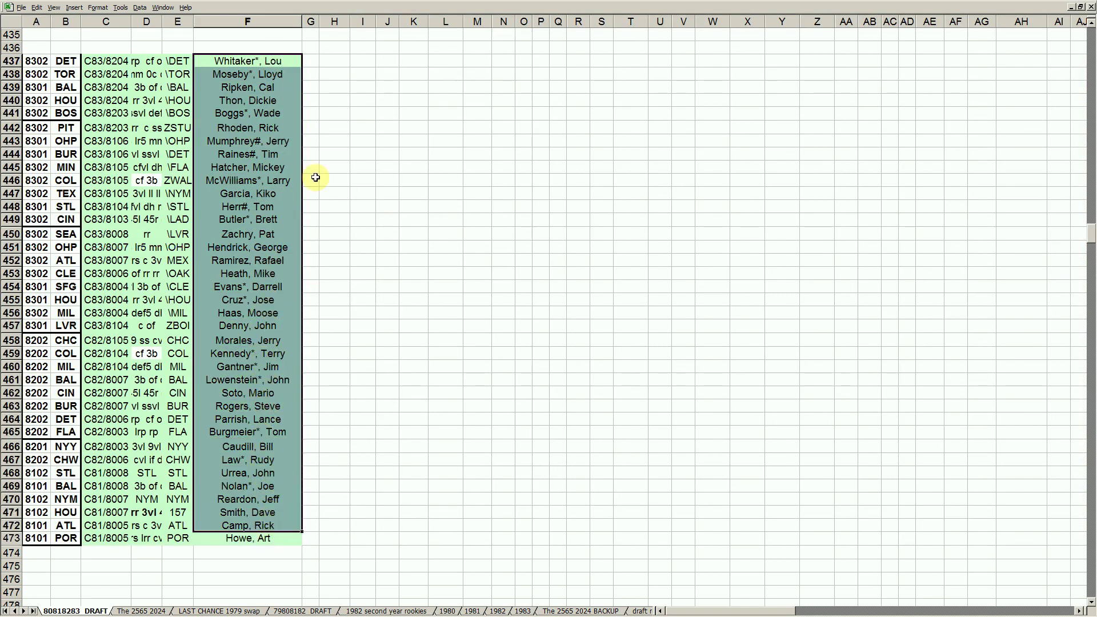
pyautogui.click(266, 62)
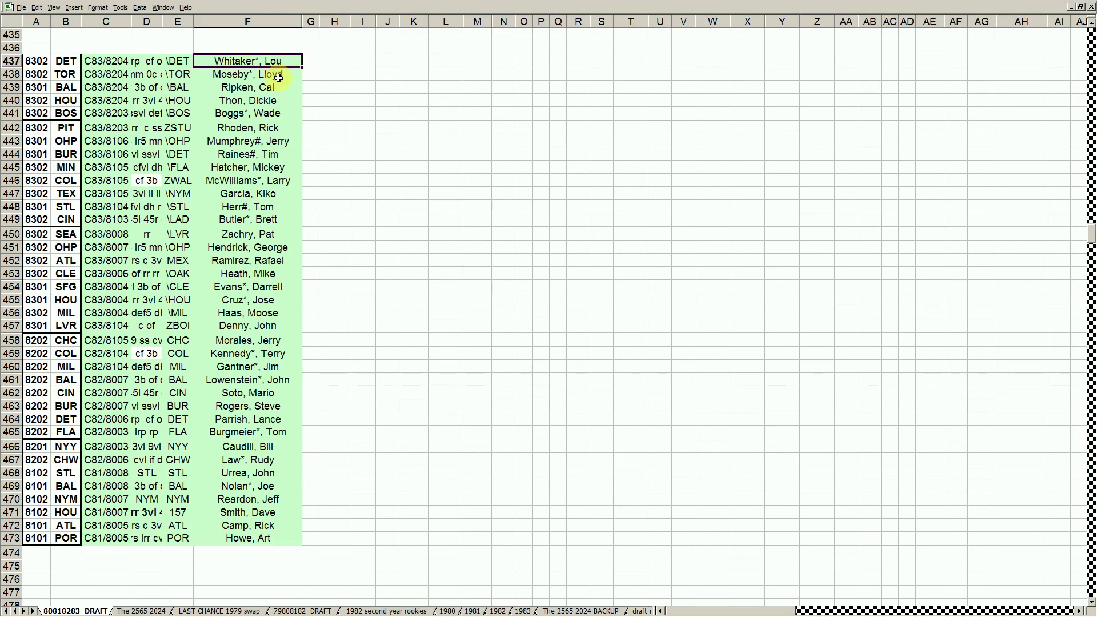
pyautogui.click(247, 90)
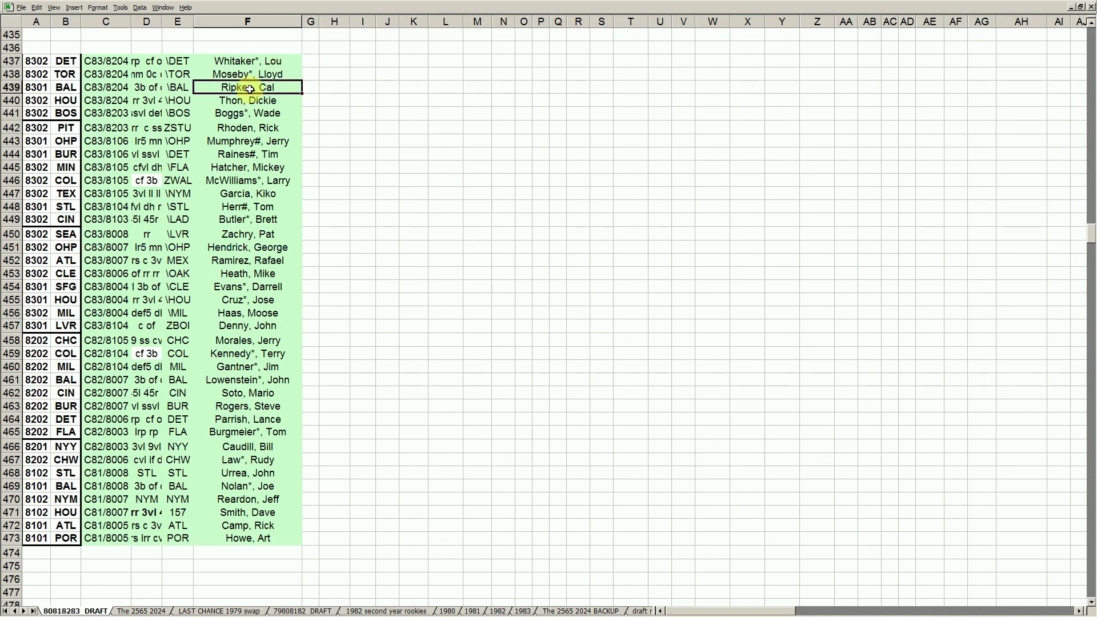
pyautogui.click(278, 113)
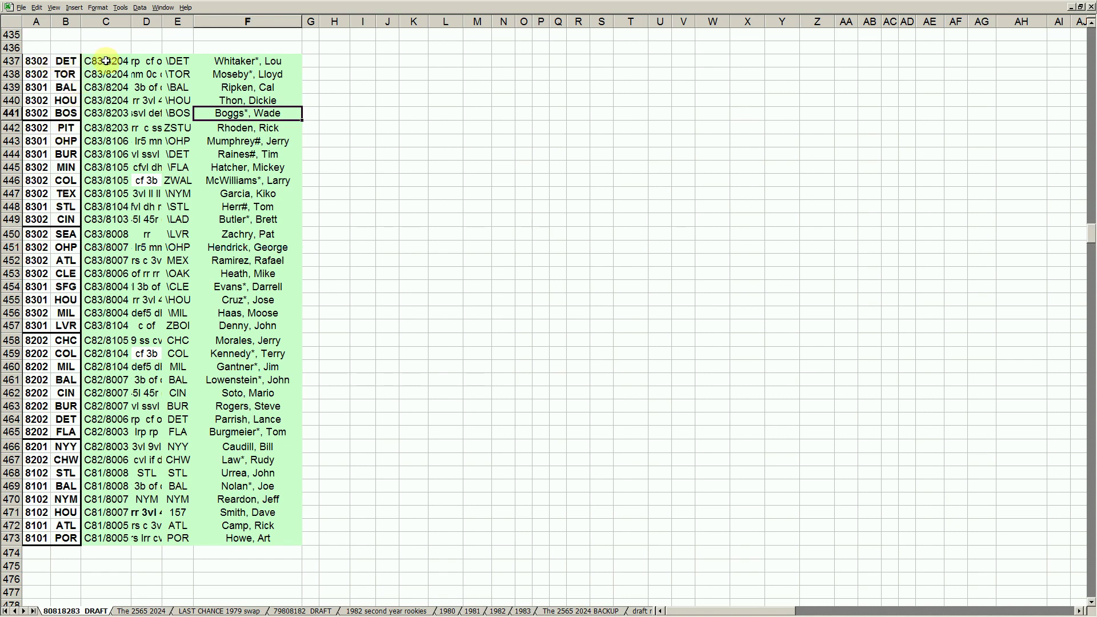
pyautogui.click(102, 61)
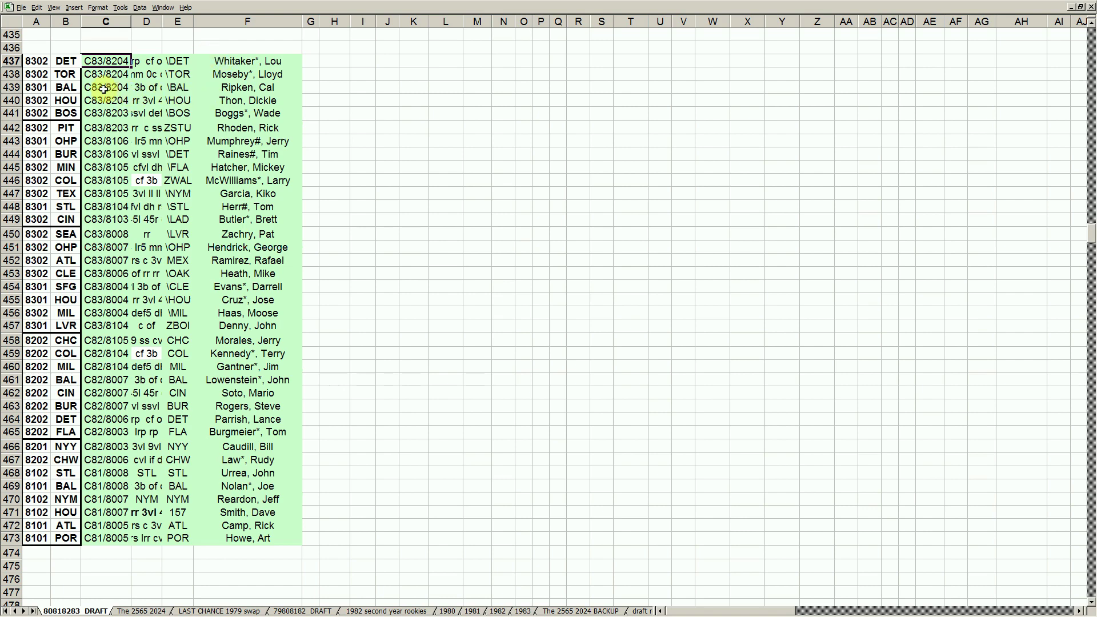
pyautogui.click(121, 87)
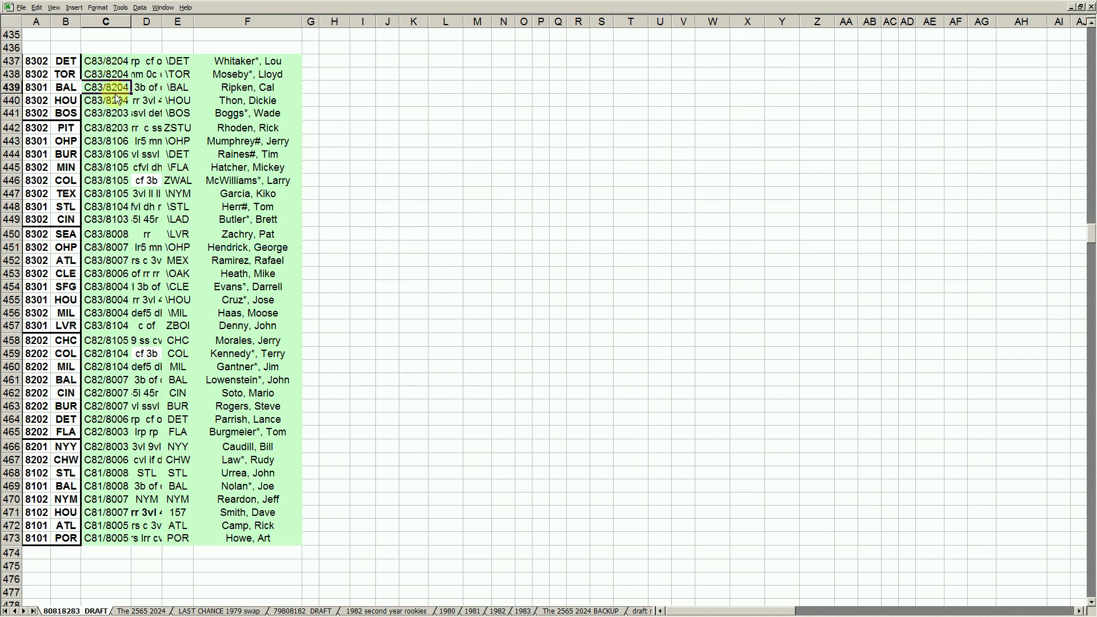
pyautogui.click(111, 128)
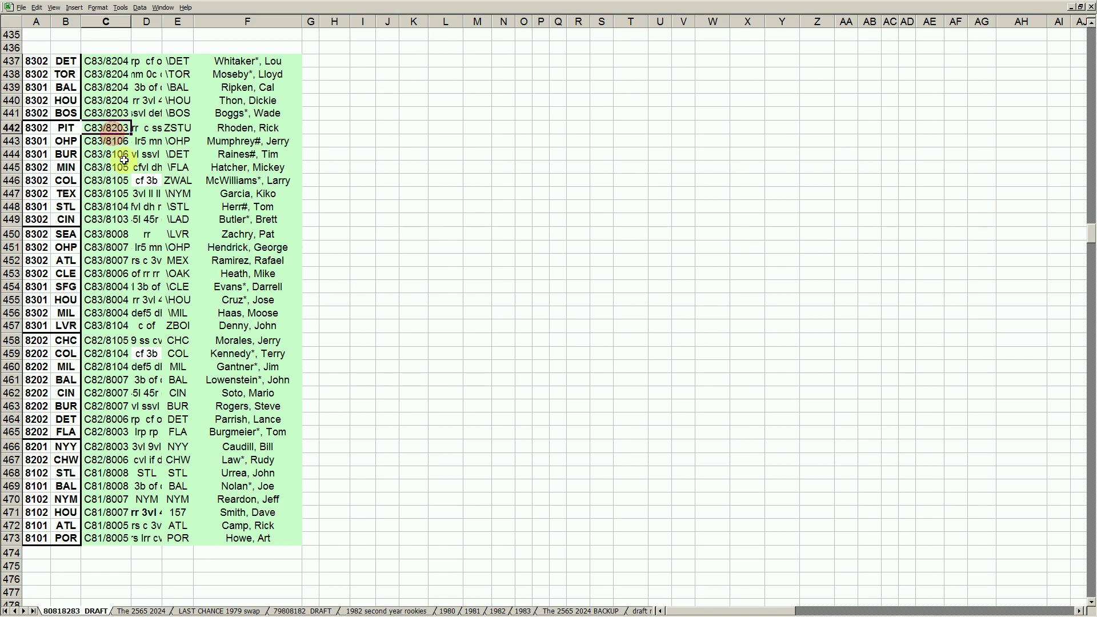
pyautogui.click(117, 154)
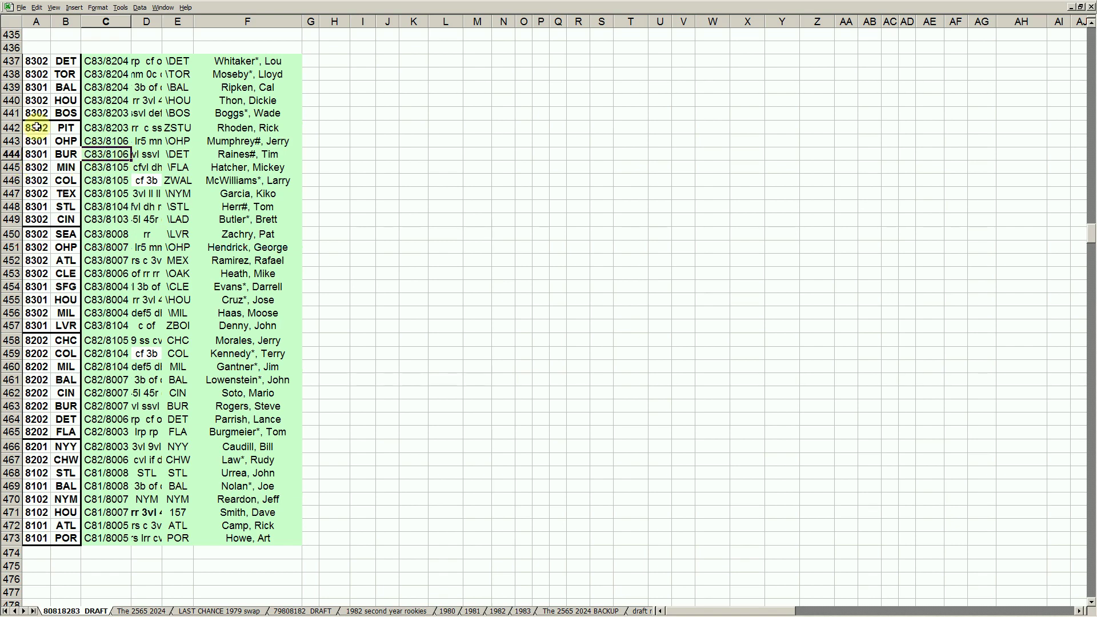
pyautogui.moveTo(18, 64); pyautogui.dragTo(23, 525)
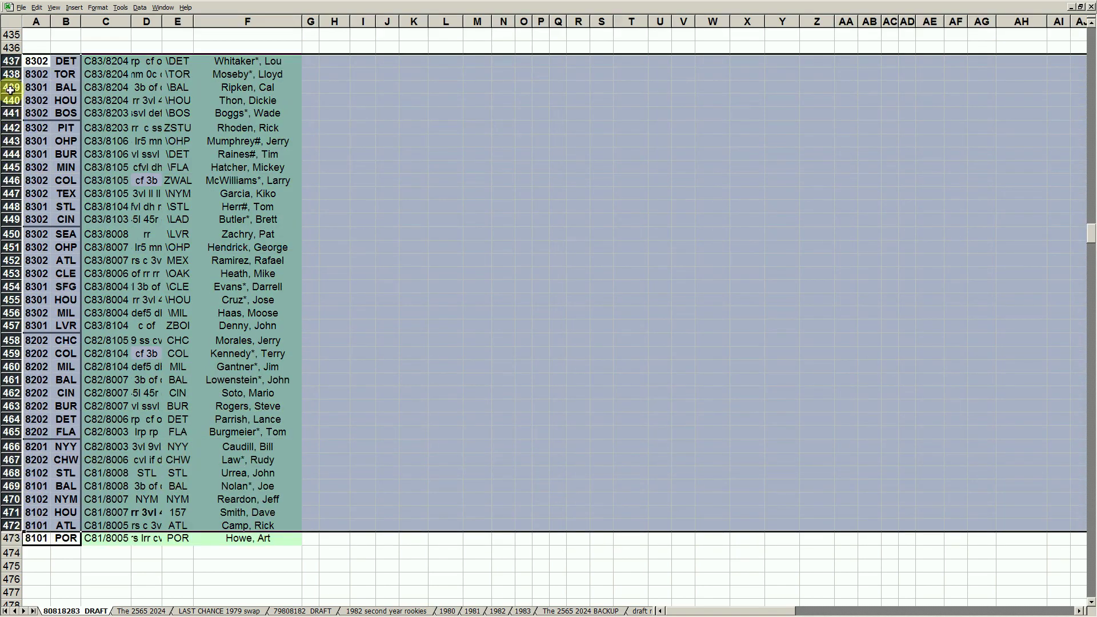
pyautogui.moveTo(14, 61); pyautogui.dragTo(16, 542)
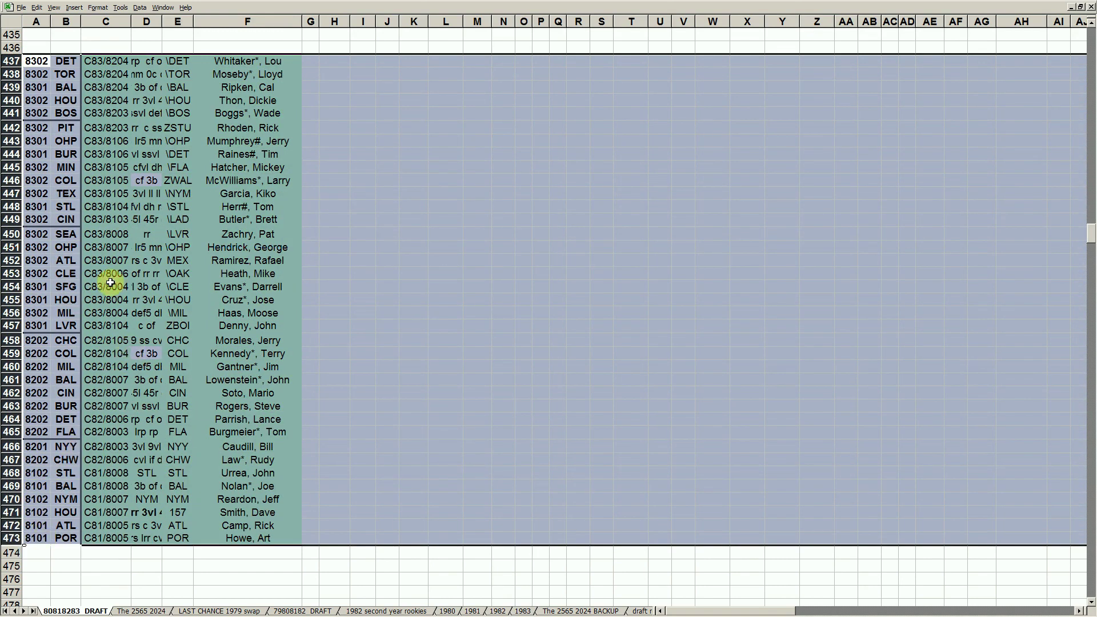
pyautogui.click(118, 261)
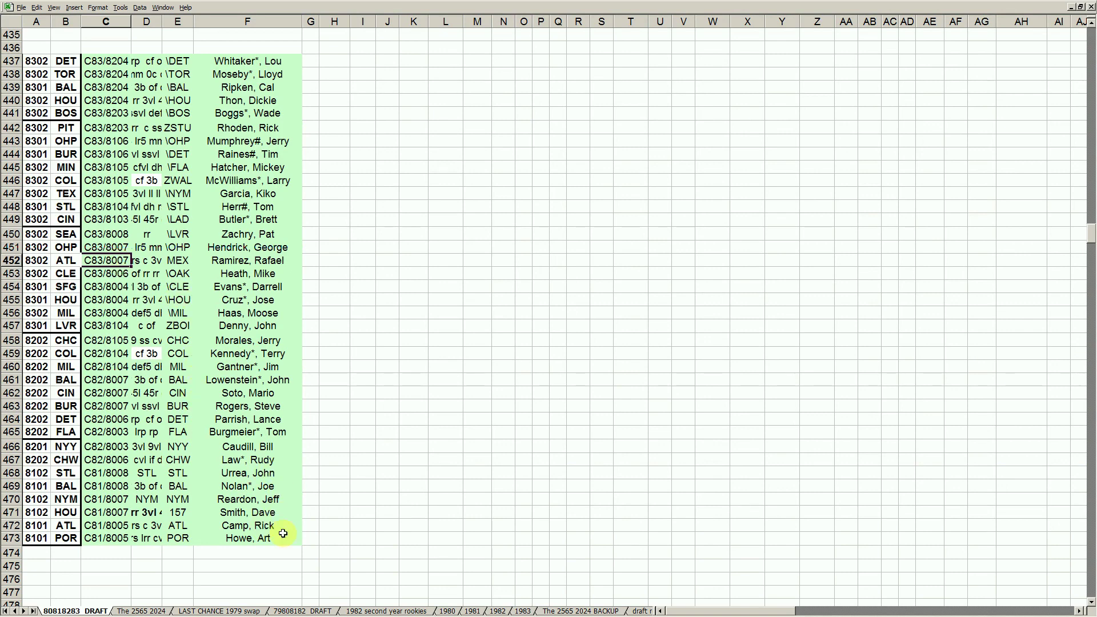
pyautogui.click(236, 612)
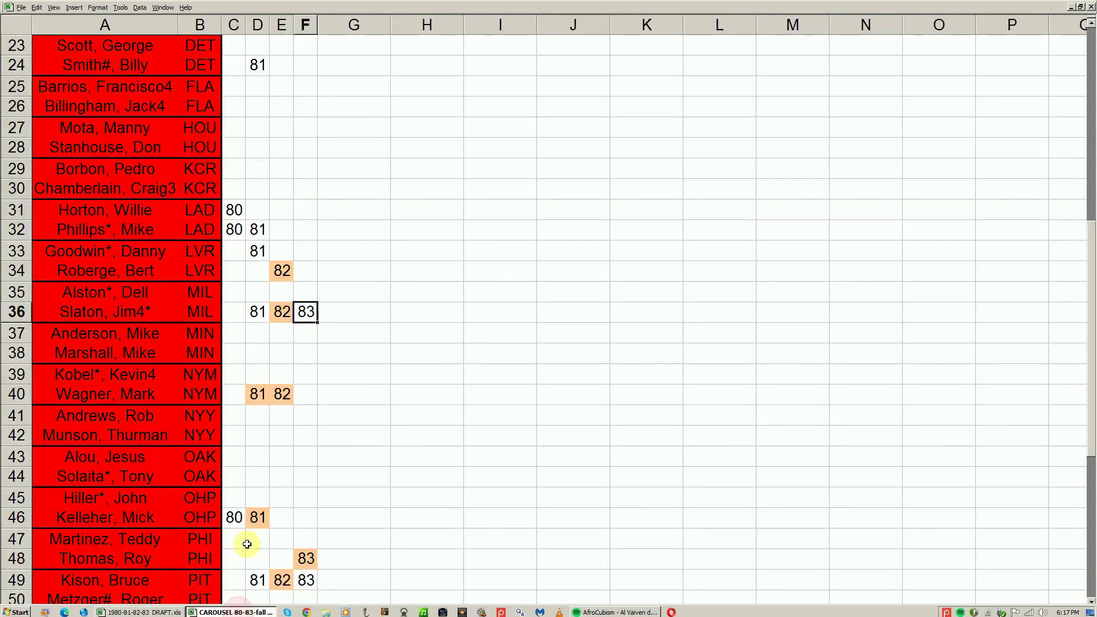
pyautogui.click(126, 611)
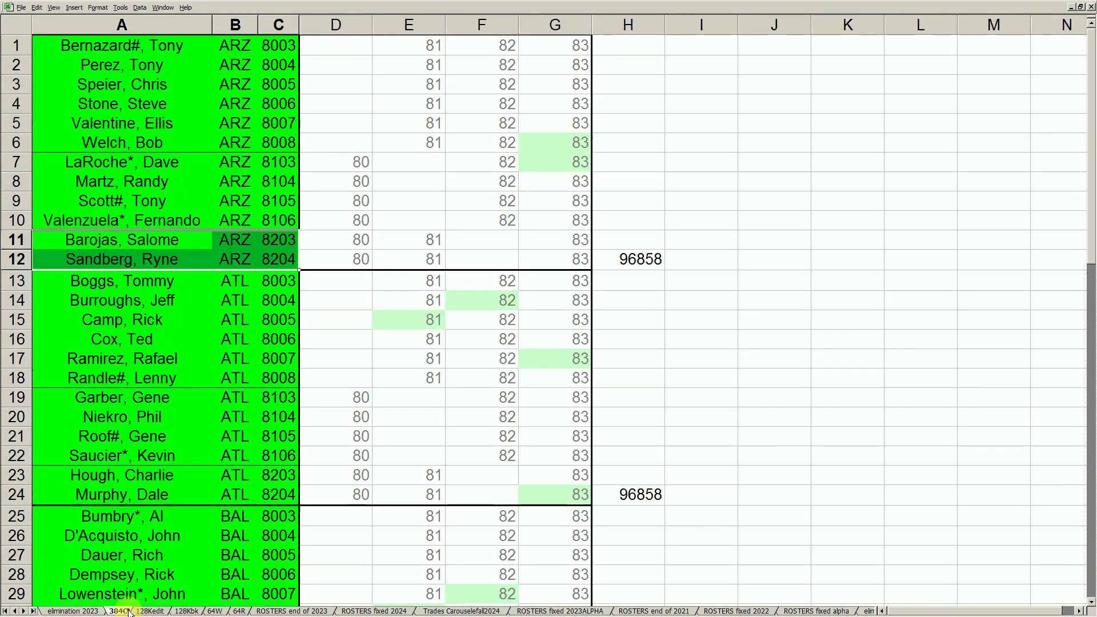
pyautogui.click(151, 338)
pyautogui.click(149, 397)
pyautogui.click(152, 378)
pyautogui.click(171, 359)
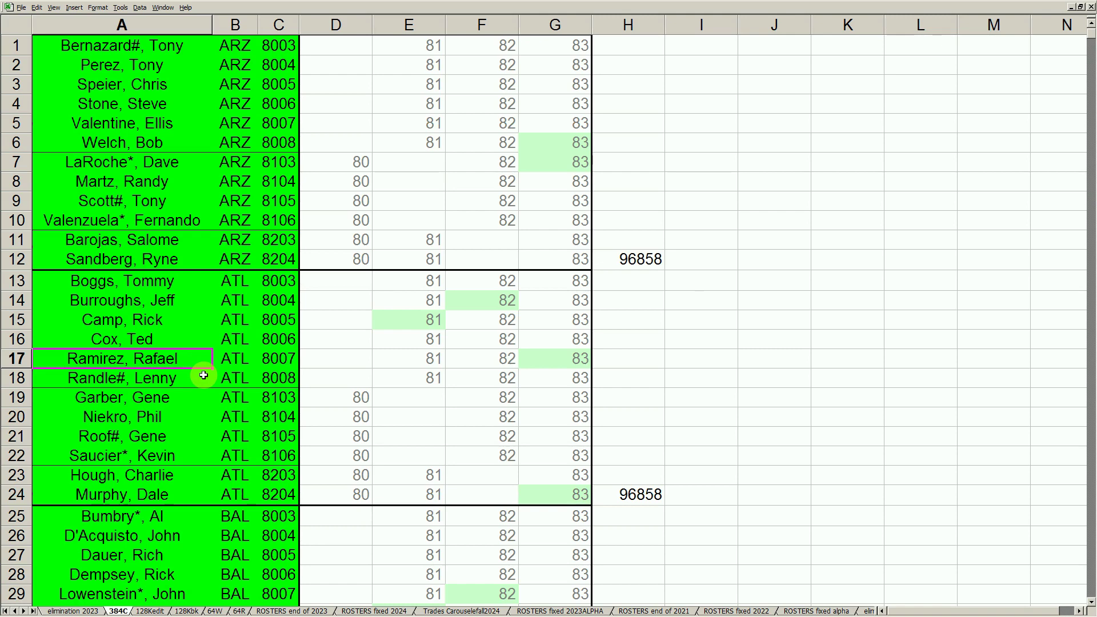
pyautogui.moveTo(212, 613)
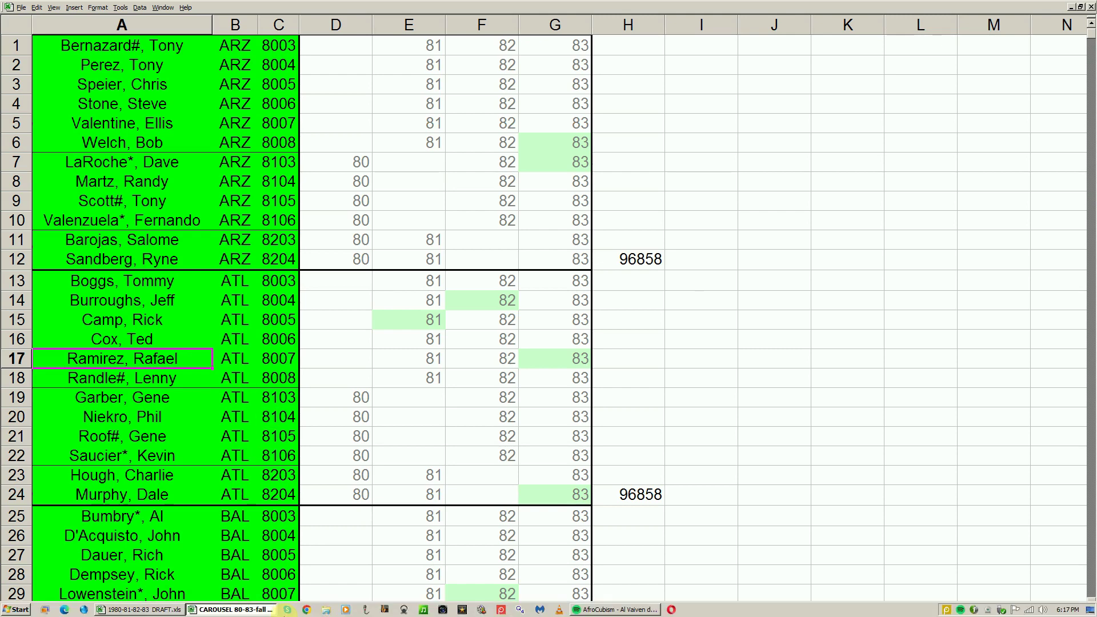
pyautogui.click(143, 610)
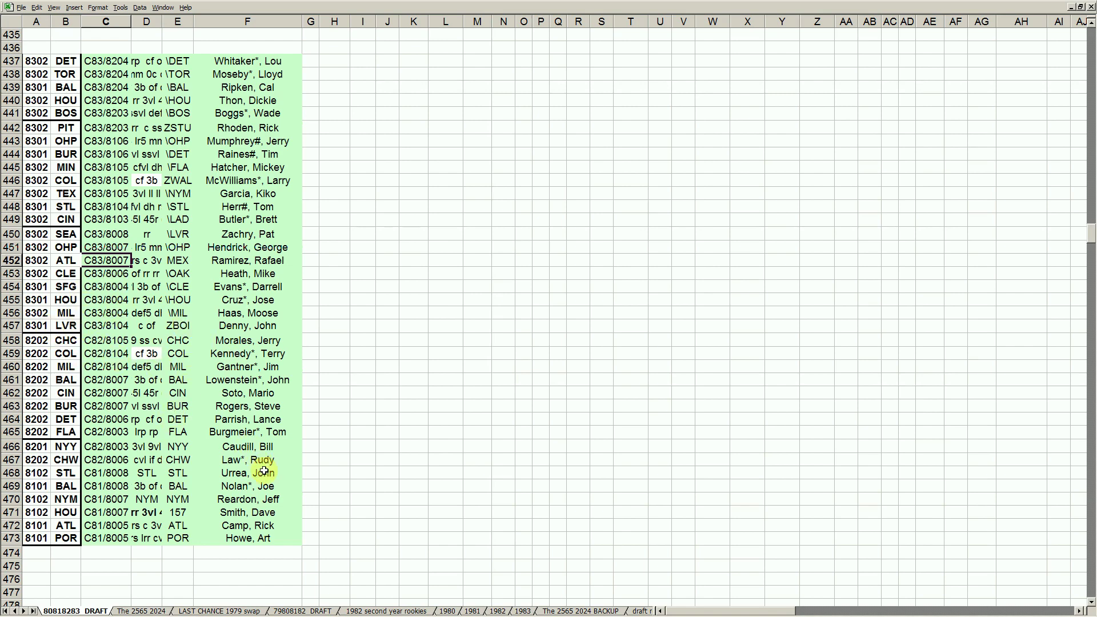
# - Open the carousel workbook's elimination 2023 sheet and select BUR's E37 and SEA's D6 cells
pyautogui.moveTo(165, 615)
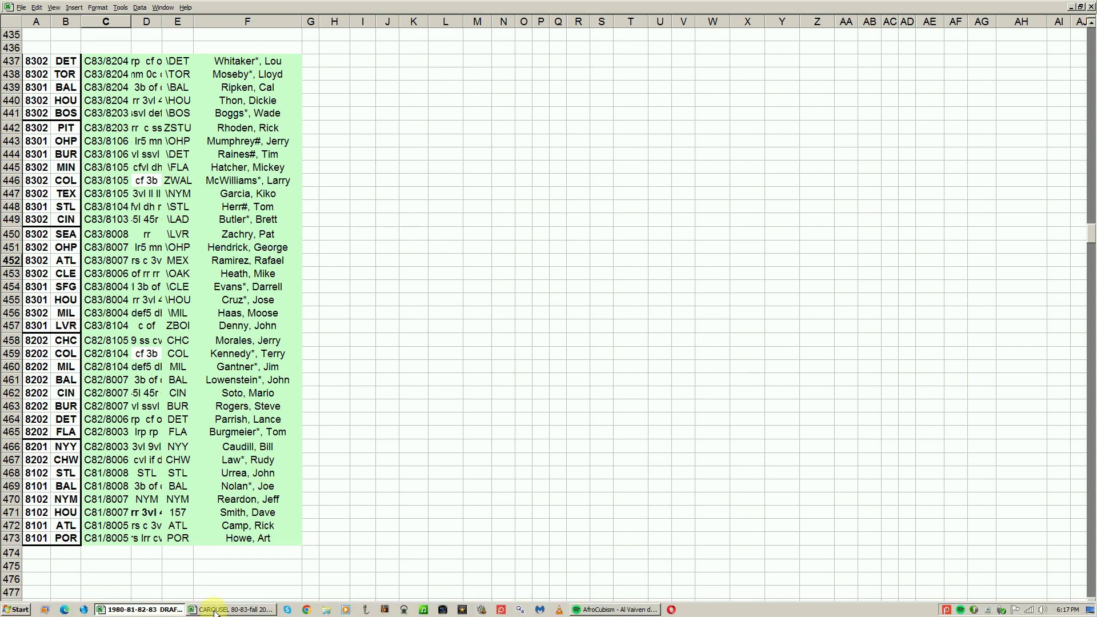
pyautogui.click(215, 610)
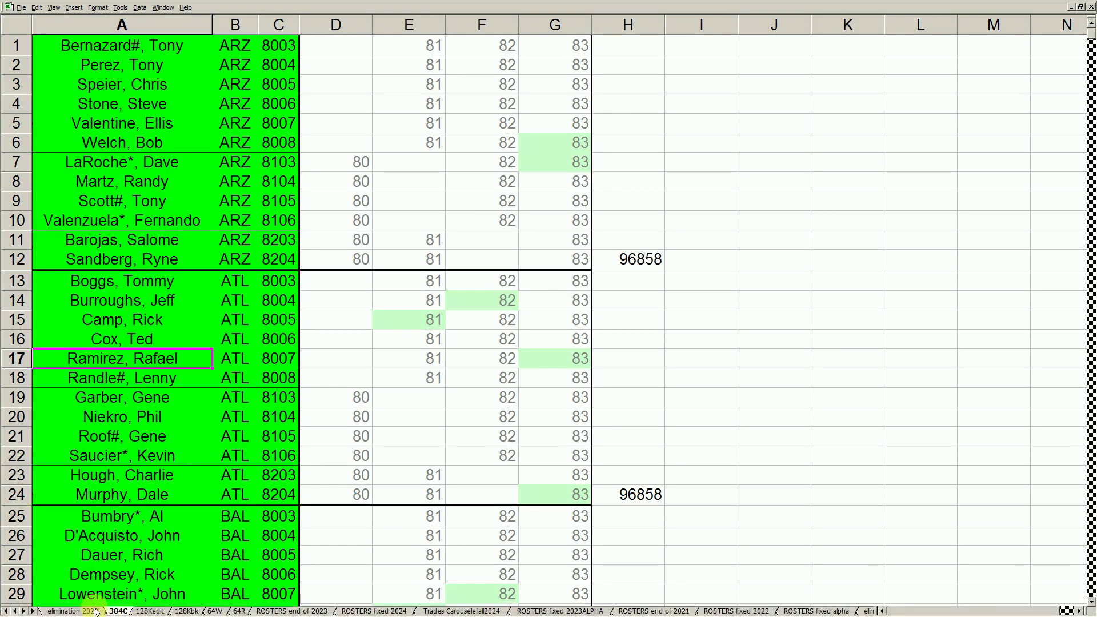
pyautogui.click(94, 611)
pyautogui.click(120, 165)
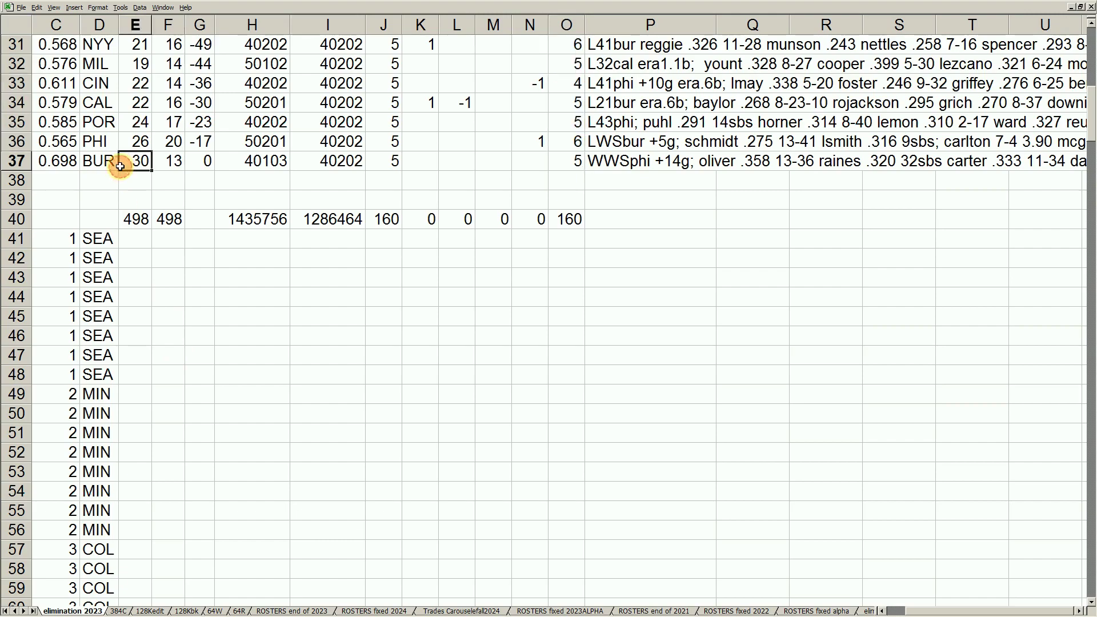
pyautogui.press('Up')
pyautogui.press('Up')
pyautogui.press('Up')
pyautogui.press('Up')
pyautogui.press('Up')
pyautogui.press('Up')
pyautogui.press('Up')
pyautogui.press('Up')
pyautogui.press('Up')
pyautogui.press('Up')
pyautogui.press('Up')
pyautogui.press('Up')
pyautogui.press('Up')
pyautogui.press('Up')
pyautogui.press('Up')
pyautogui.press('Up')
pyautogui.press('Up')
pyautogui.press('Up')
pyautogui.press('Up')
pyautogui.press('Up')
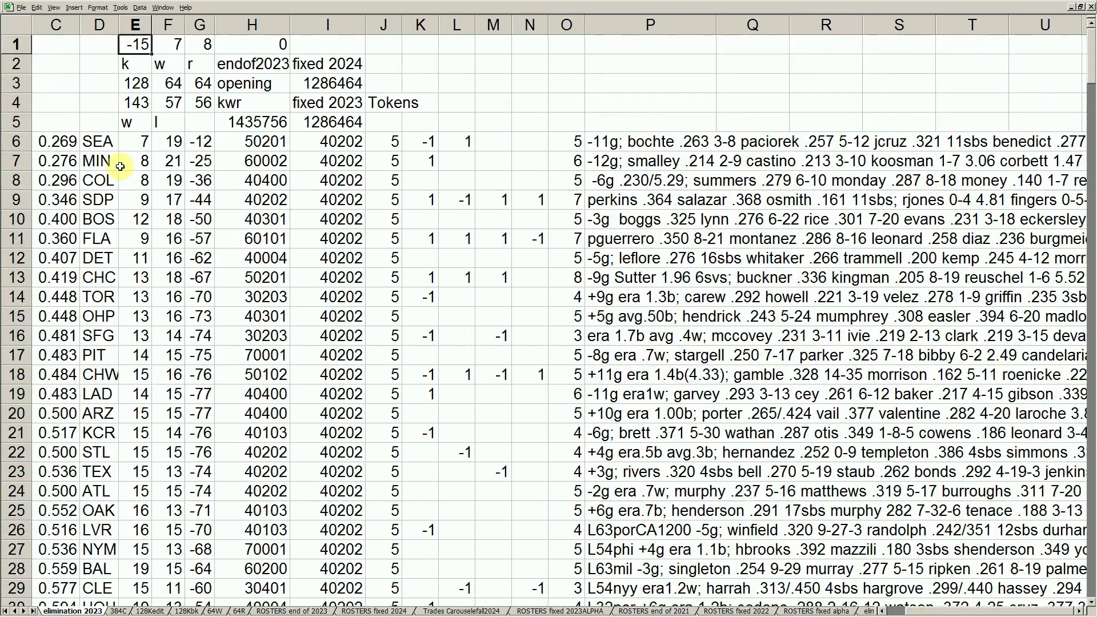
pyautogui.click(102, 142)
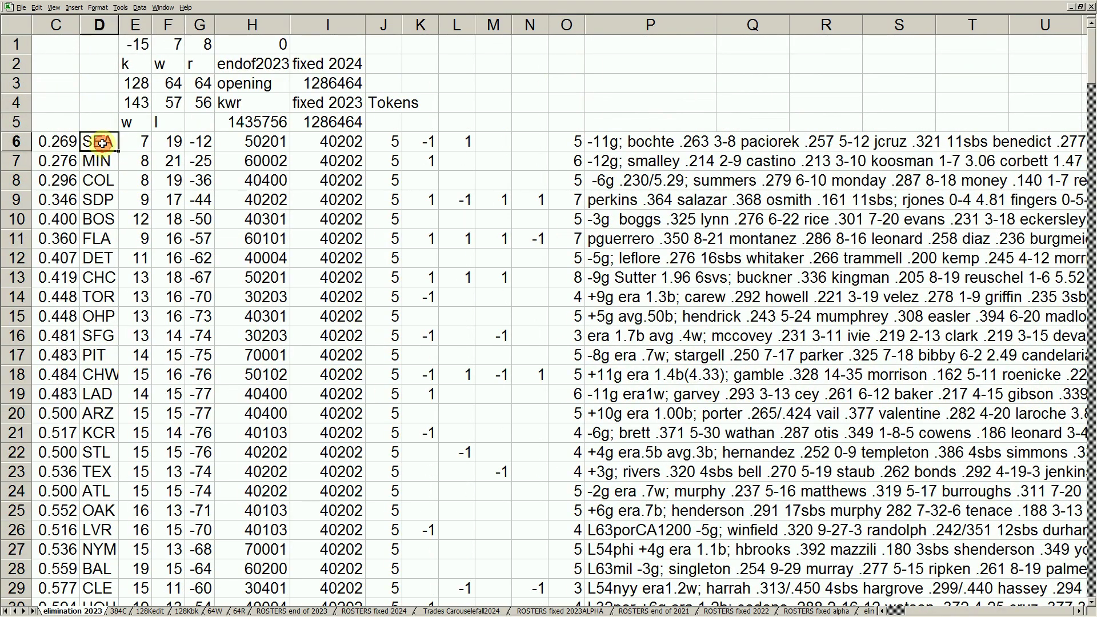
pyautogui.press('Home')
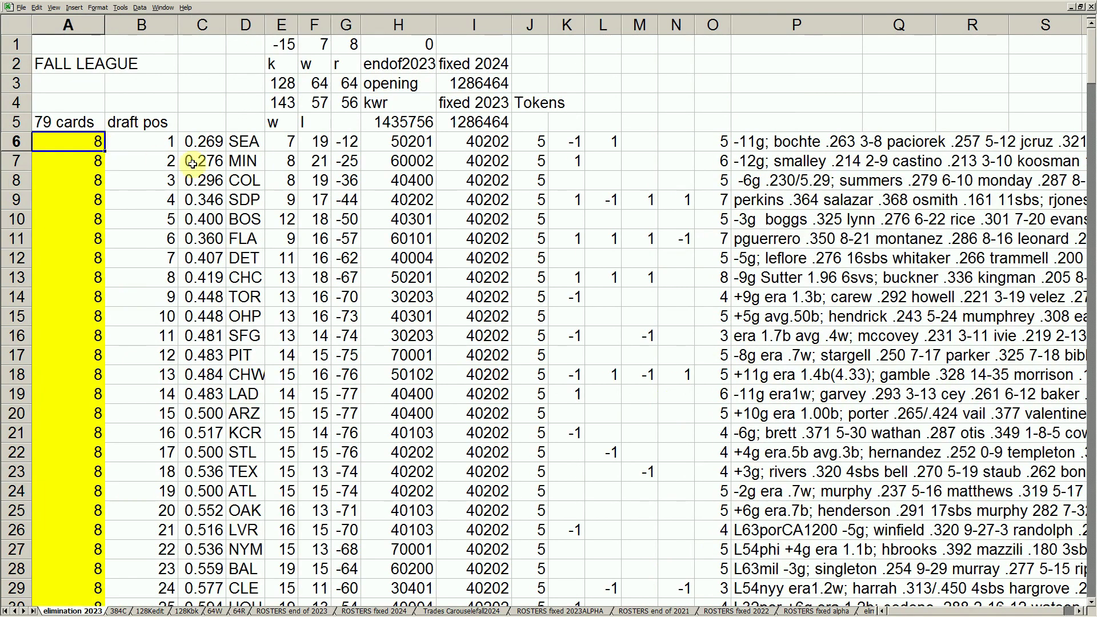
pyautogui.click(246, 144)
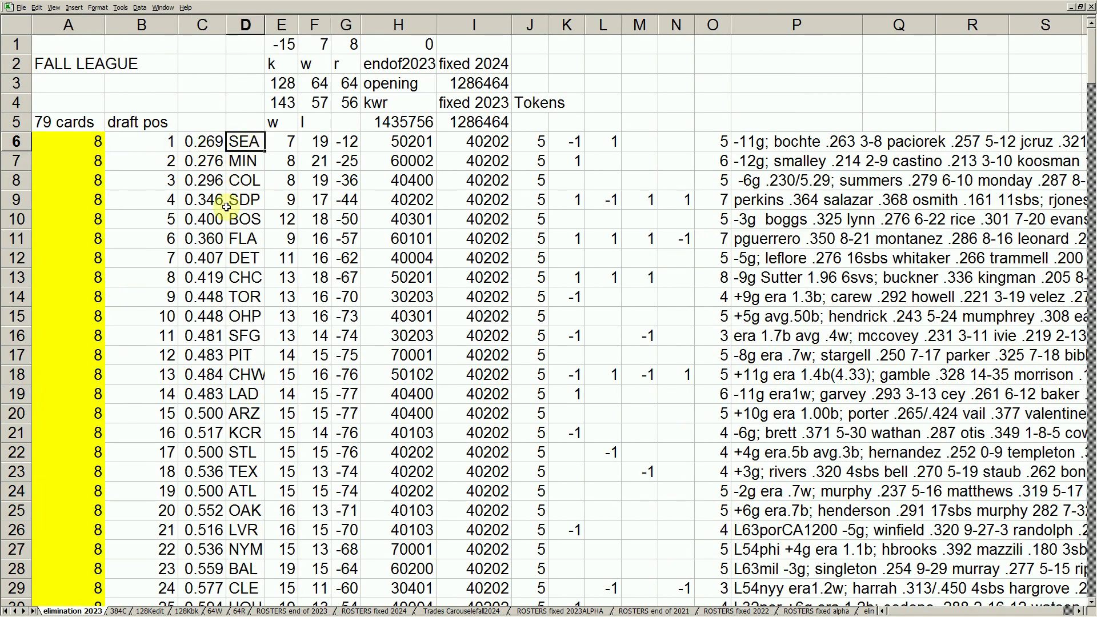
# - Review FLA's D11, BUR's B37:D37, POR's C35 and SEA's token count in column J
pyautogui.click(238, 243)
pyautogui.press('pagedown')
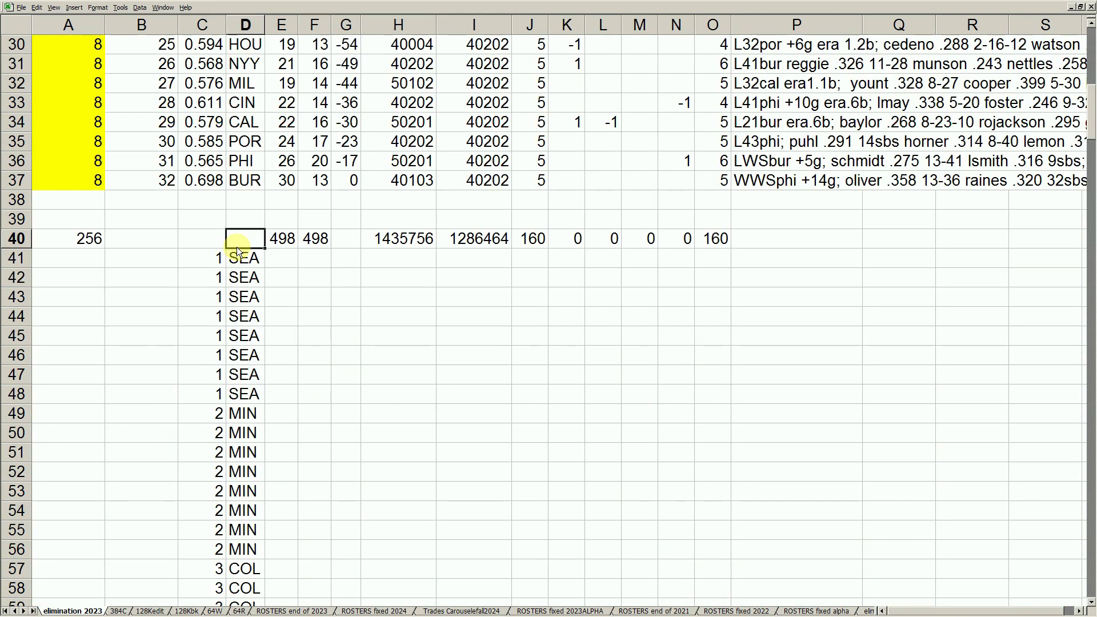
pyautogui.moveTo(244, 181); pyautogui.dragTo(162, 180)
pyautogui.moveTo(205, 141)
pyautogui.mouseDown()
pyautogui.moveTo(244, 161)
pyautogui.moveTo(165, 161)
pyautogui.moveTo(215, 146)
pyautogui.mouseUp()
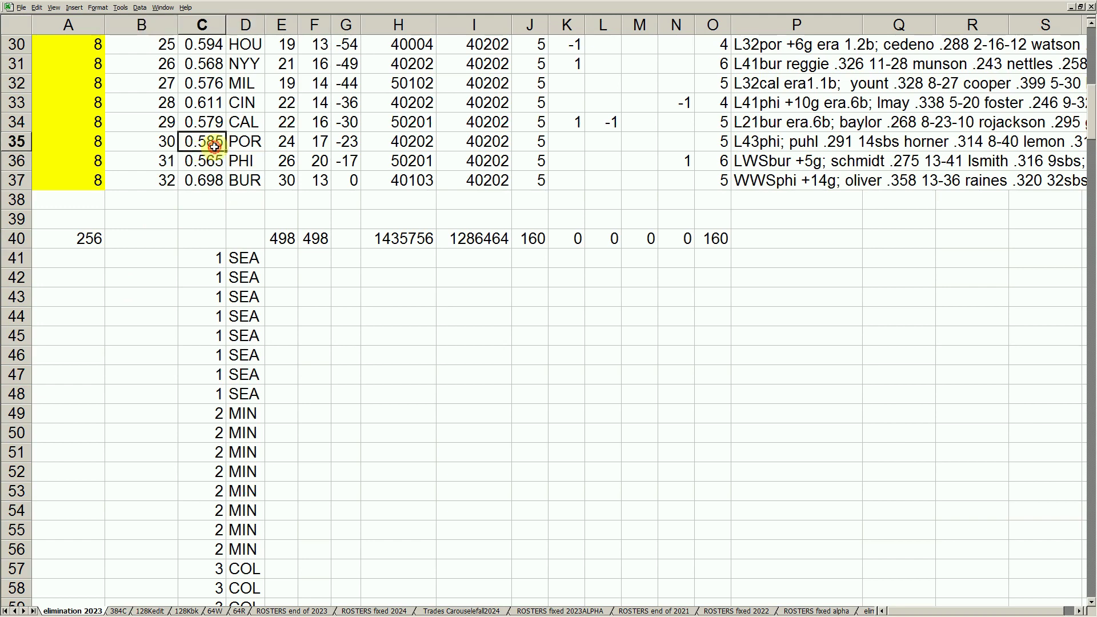
pyautogui.press('pageup')
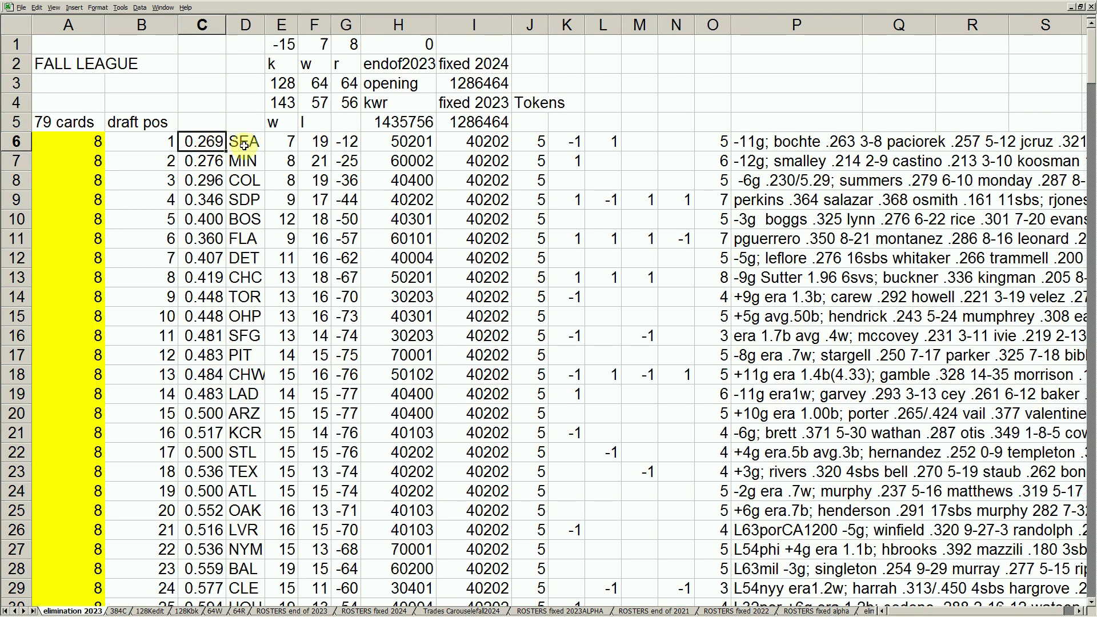
pyautogui.click(543, 140)
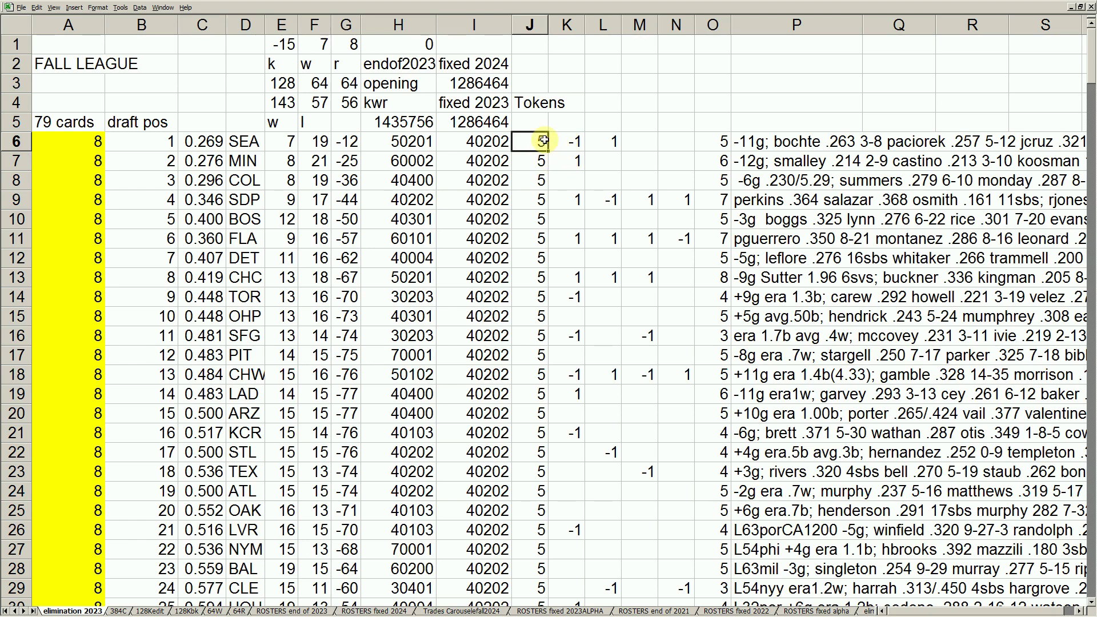
pyautogui.click(543, 192)
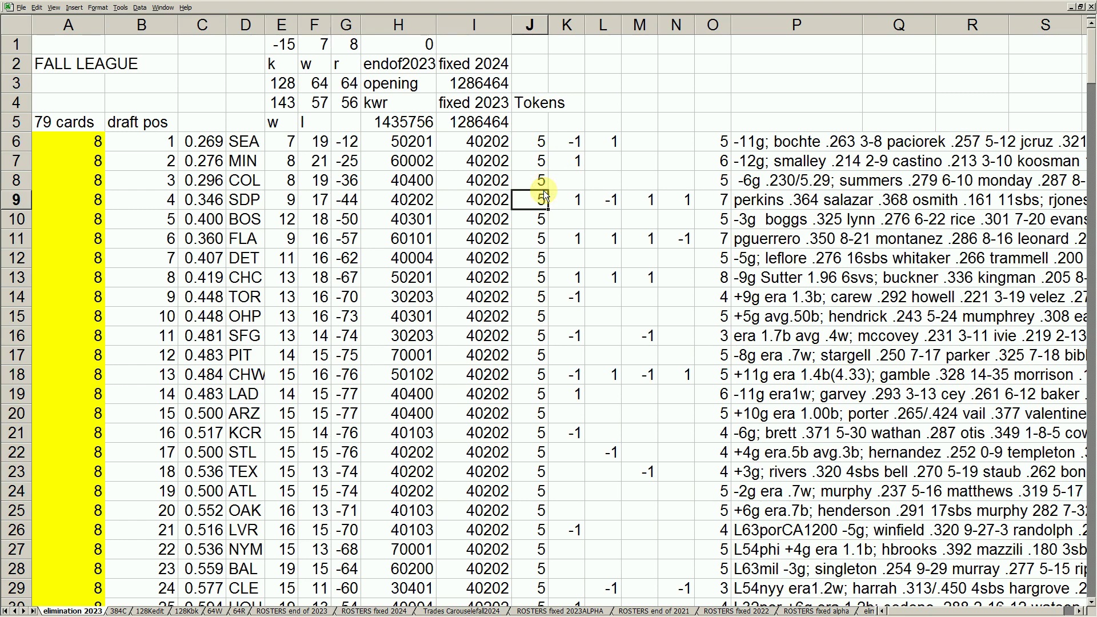
pyautogui.press('pagedown')
pyautogui.click(540, 240)
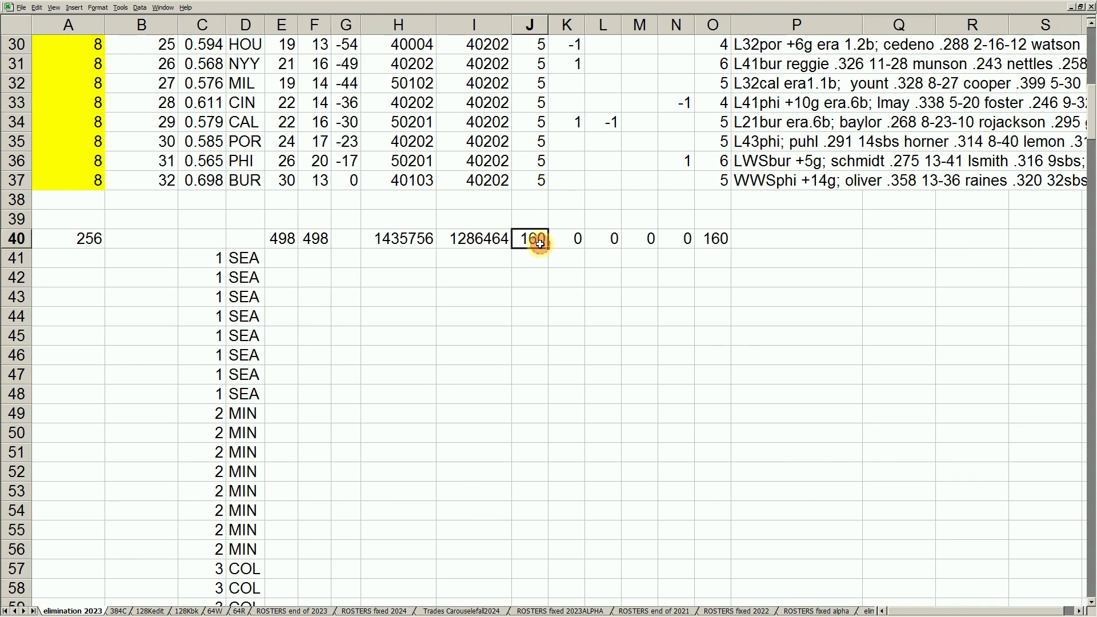
pyautogui.click(721, 240)
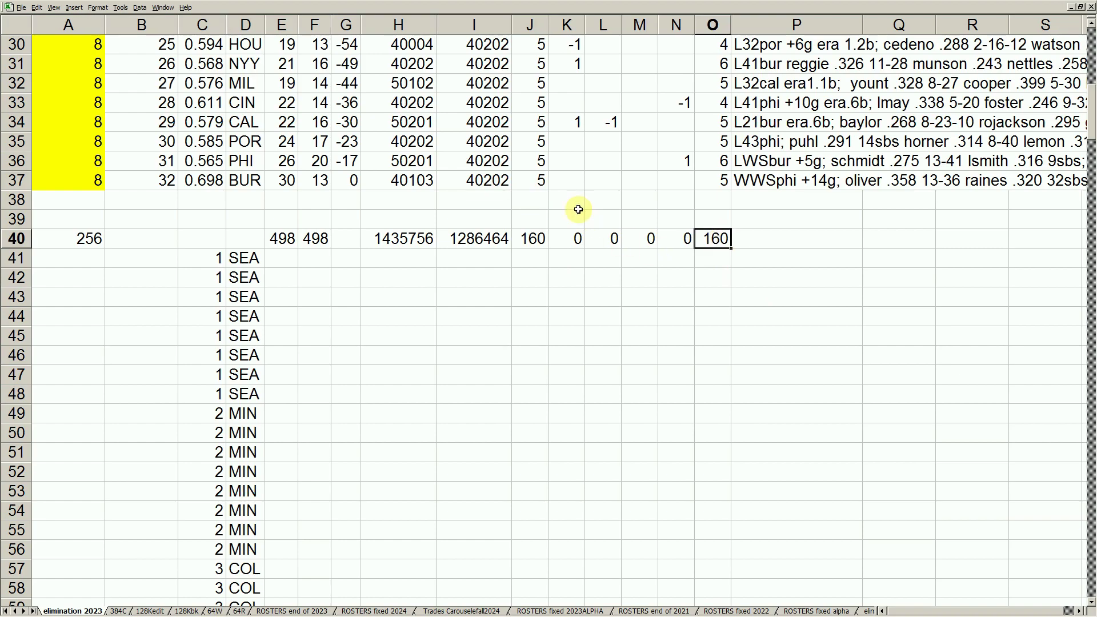
pyautogui.click(537, 182)
pyautogui.press('Up')
pyautogui.press('Up')
pyautogui.press('Up')
pyautogui.press('Up')
pyautogui.press('Up')
pyautogui.press('Up')
pyautogui.press('Up')
pyautogui.press('Up')
pyautogui.press('Up')
pyautogui.press('Up')
pyautogui.press('Up')
pyautogui.press('Up')
pyautogui.press('Up')
pyautogui.press('Up')
pyautogui.press('Up')
pyautogui.press('Up')
pyautogui.press('Up')
pyautogui.press('Up')
pyautogui.press('Up')
pyautogui.press('Up')
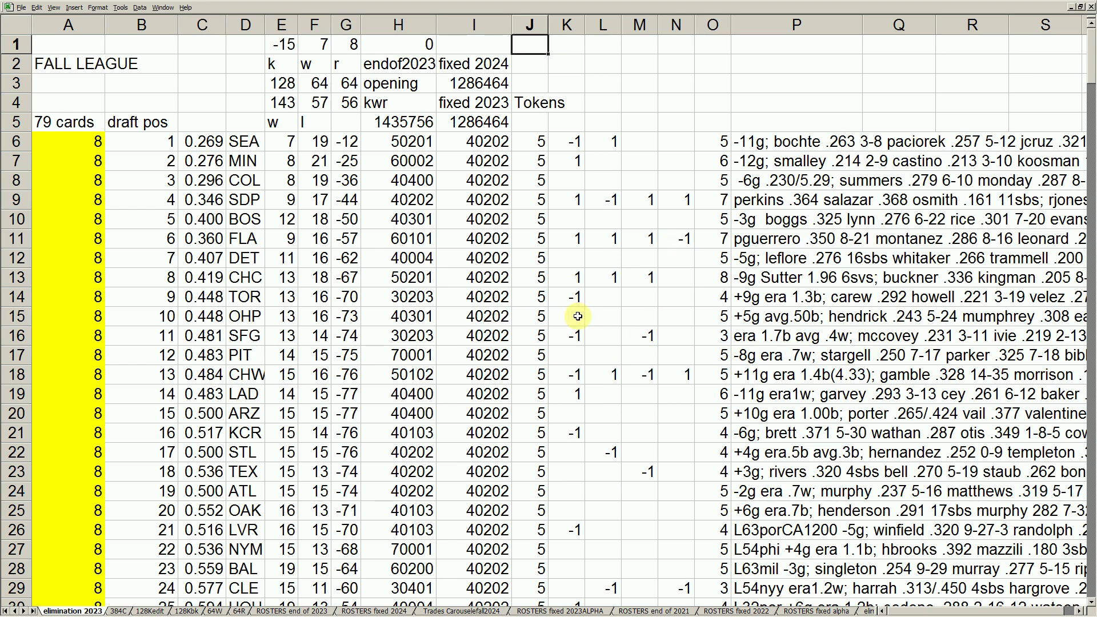
pyautogui.click(568, 278)
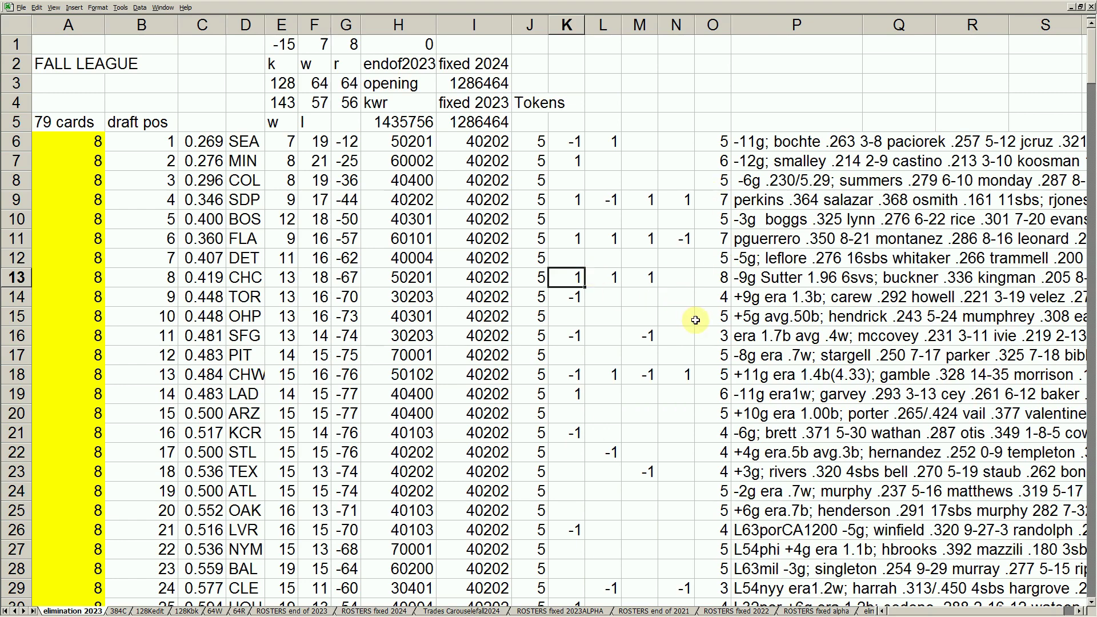
pyautogui.moveTo(721, 143); pyautogui.dragTo(707, 450)
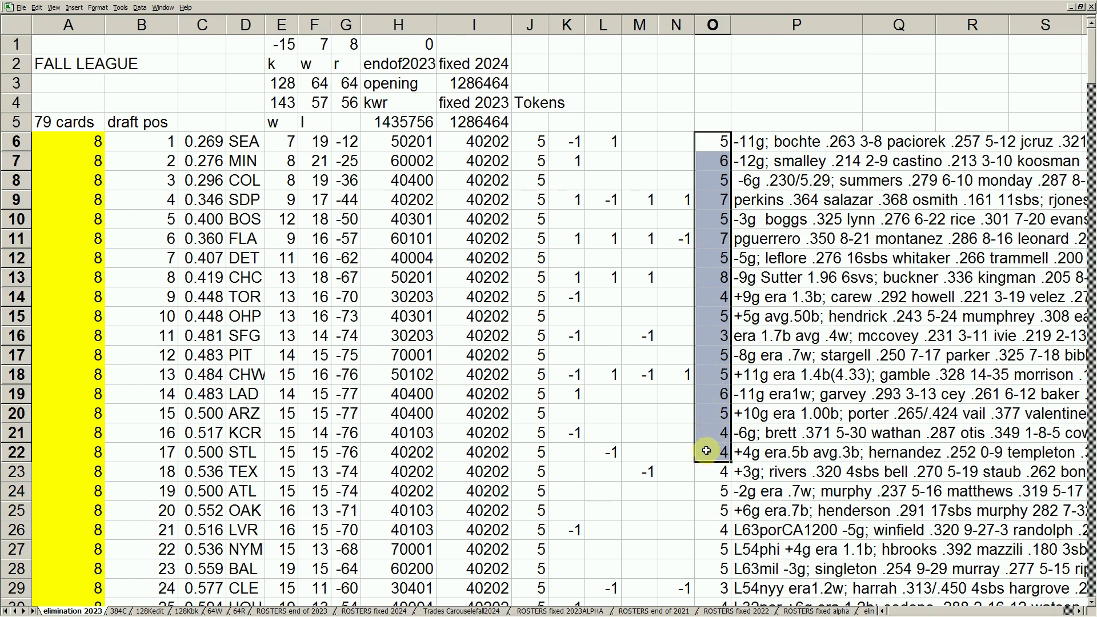
pyautogui.click(677, 297)
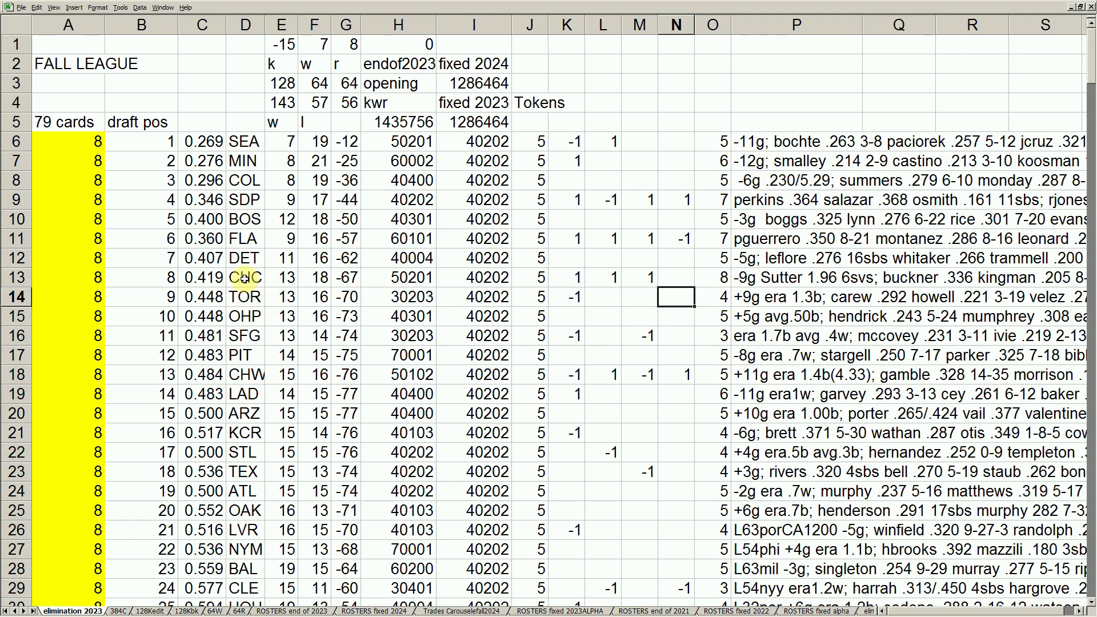
pyautogui.moveTo(244, 278); pyautogui.dragTo(716, 279)
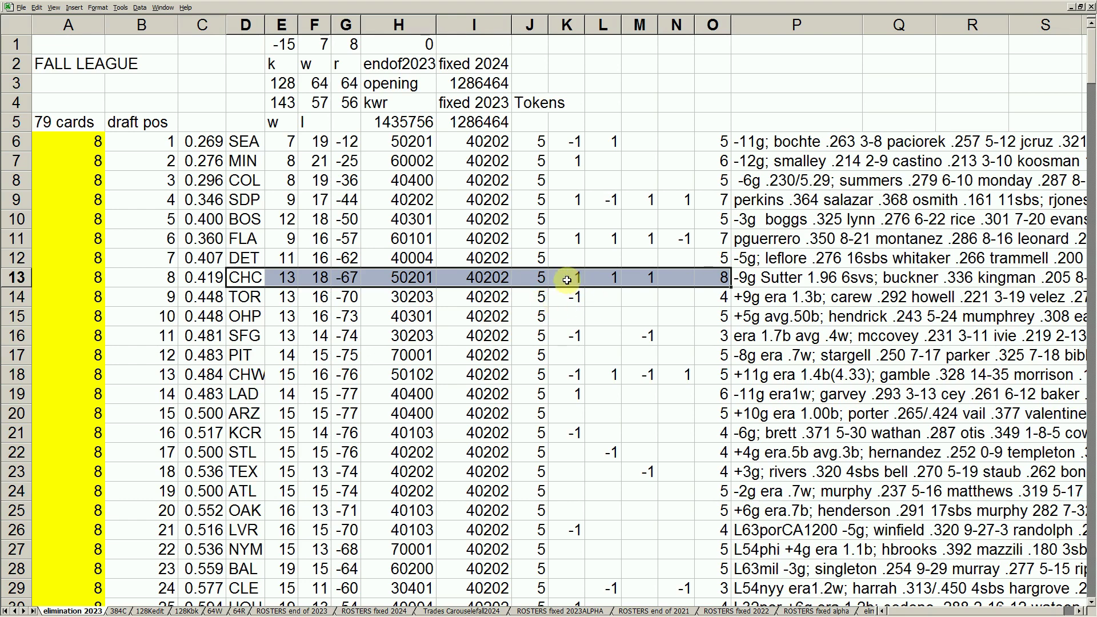
# - Check the column O final token counts for CHC (8), SDP, FLA, LAD, ARZ and ATL, then SEA's draft position
pyautogui.click(729, 277)
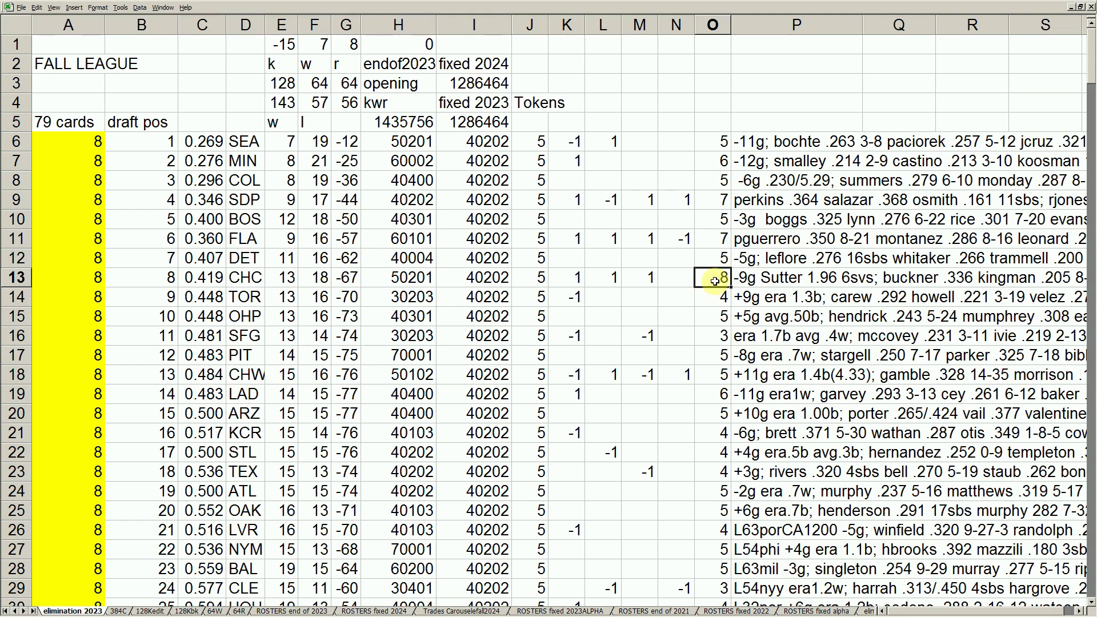
pyautogui.click(720, 202)
pyautogui.click(724, 239)
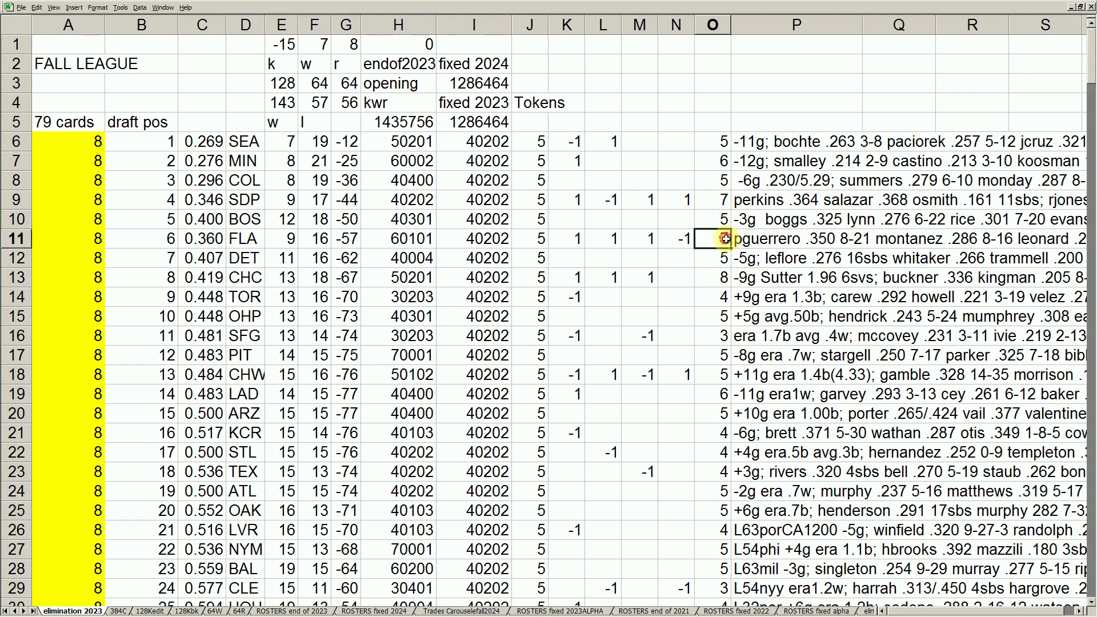
pyautogui.click(719, 394)
pyautogui.click(721, 413)
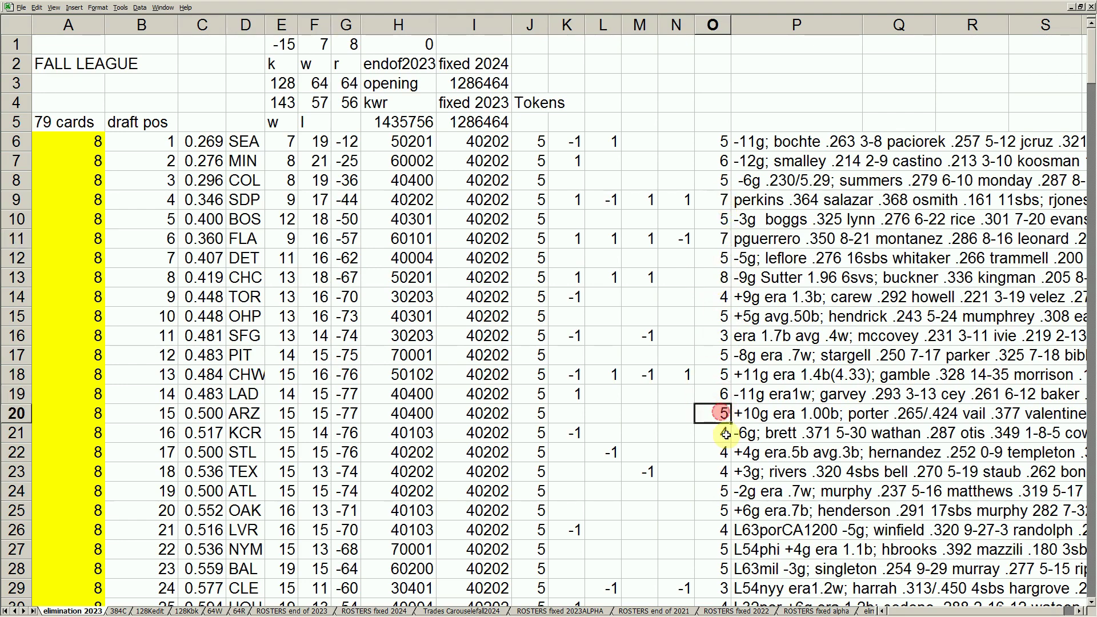
pyautogui.click(724, 494)
pyautogui.press('Down')
pyautogui.press('Down')
pyautogui.press('Down')
pyautogui.press('Down')
pyautogui.press('Down')
pyautogui.press('Down')
pyautogui.press('Down')
pyautogui.press('Down')
pyautogui.press('Down')
pyautogui.press('Down')
pyautogui.press('Down')
pyautogui.press('Down')
pyautogui.press('Down')
pyautogui.press('Down')
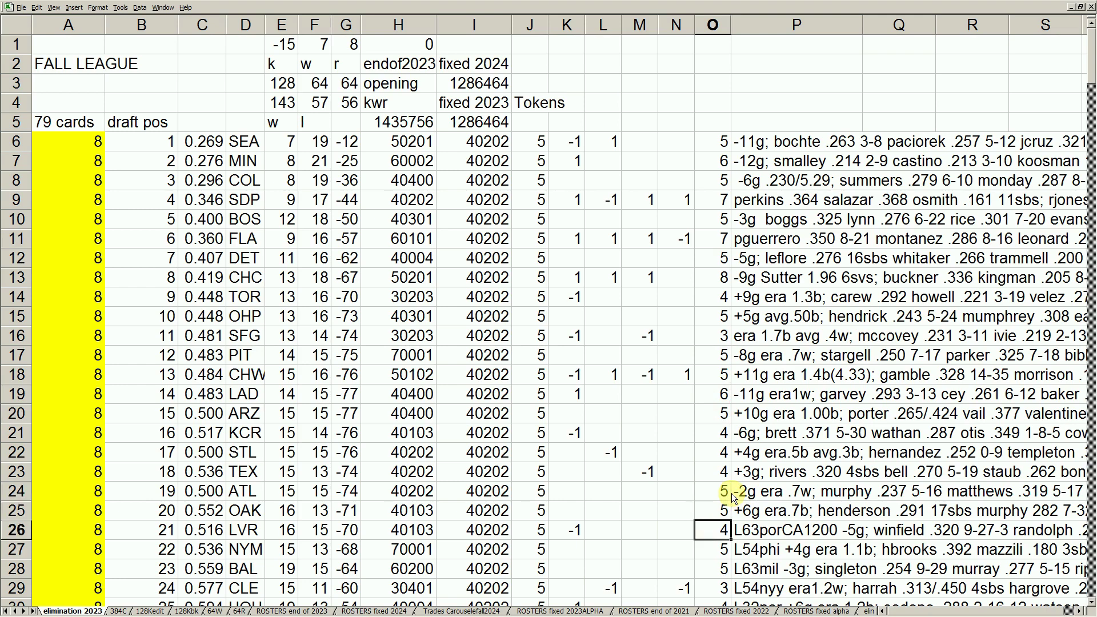
pyautogui.press('Up')
pyautogui.press('Up')
pyautogui.press('Up')
pyautogui.press('Up')
pyautogui.press('Up')
pyautogui.press('Up')
pyautogui.press('Up')
pyautogui.press('Up')
pyautogui.press('Up')
pyautogui.press('Up')
pyautogui.press('Up')
pyautogui.press('Up')
pyautogui.press('Up')
pyautogui.press('Up')
pyautogui.press('Up')
pyautogui.press('Up')
pyautogui.press('Up')
pyautogui.press('Up')
pyautogui.press('Up')
pyautogui.press('Up')
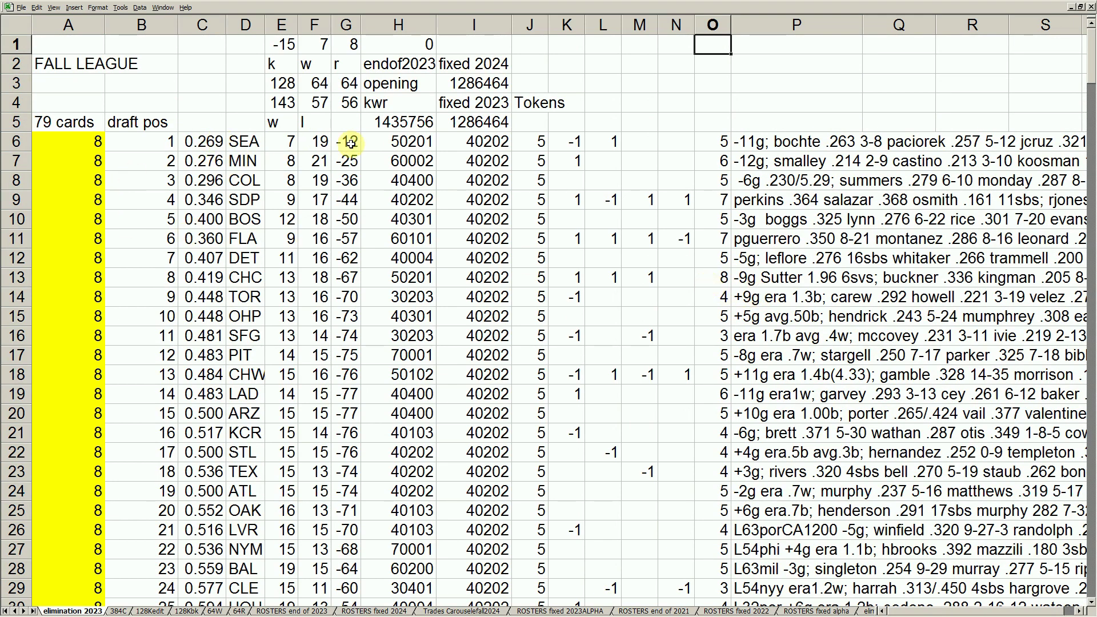
pyautogui.click(723, 279)
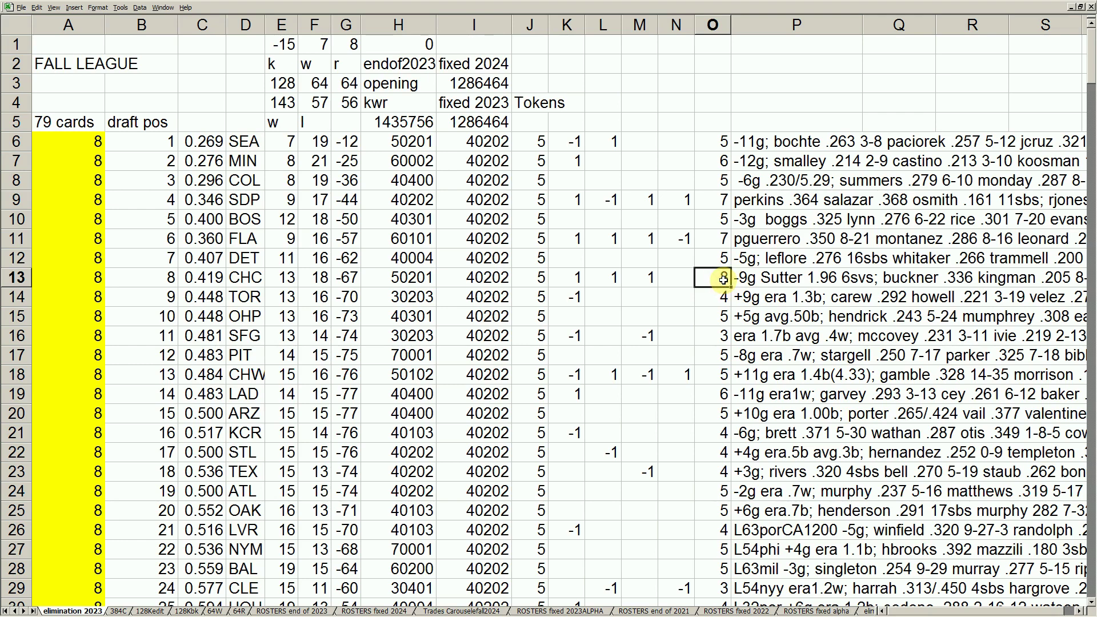
pyautogui.click(173, 140)
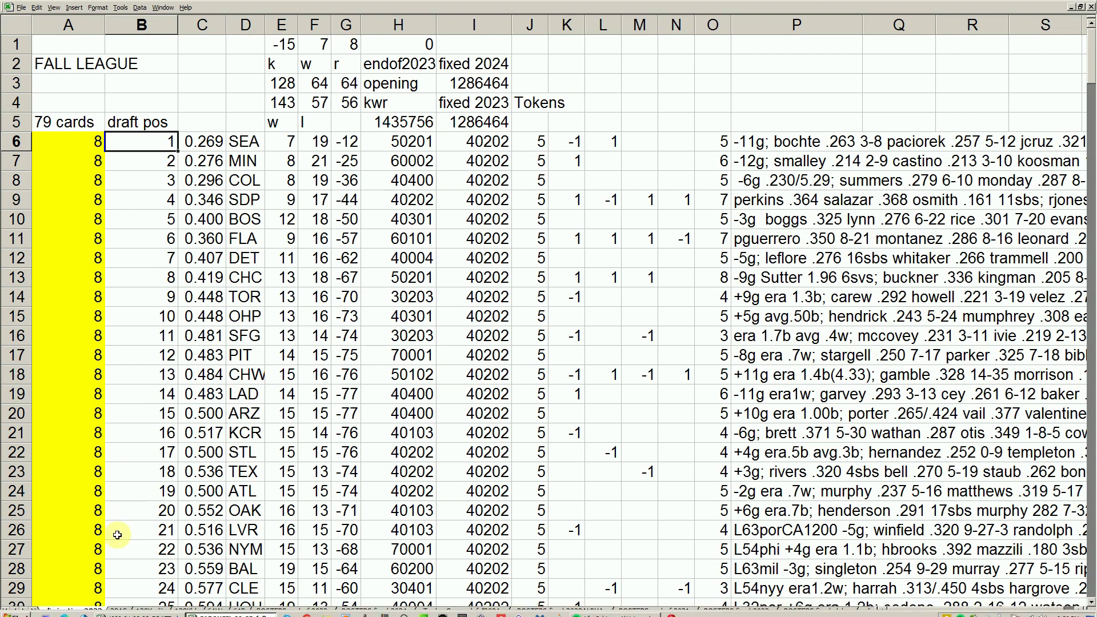
pyautogui.click(133, 611)
pyautogui.click(116, 392)
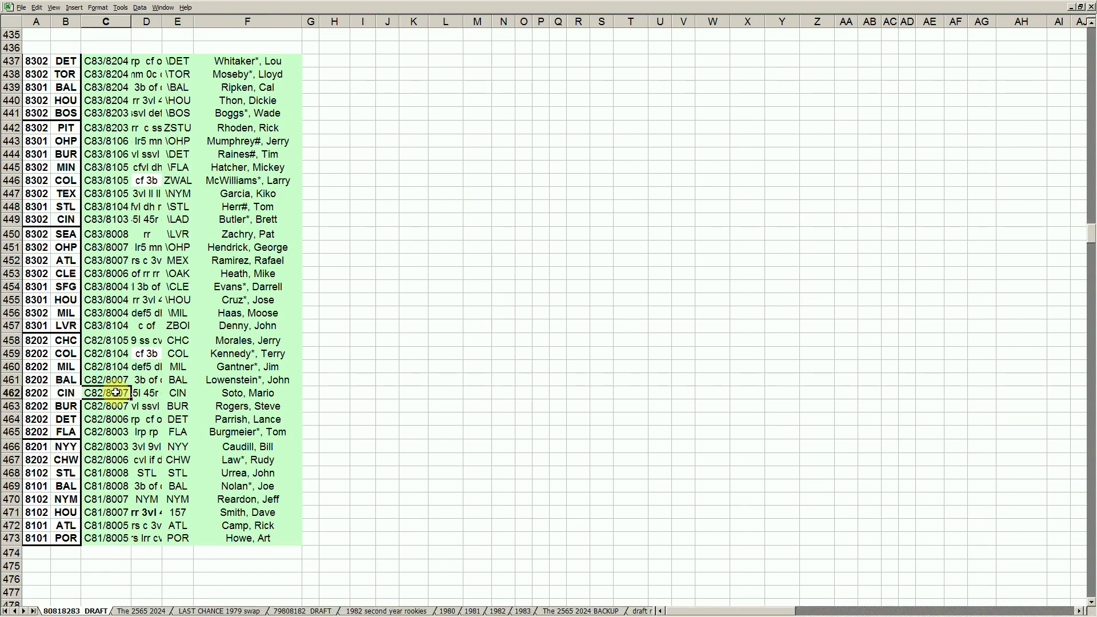
pyautogui.press('pageup')
pyautogui.press('pageup')
pyautogui.press('pageup')
pyautogui.press('pageup')
pyautogui.press('pageup')
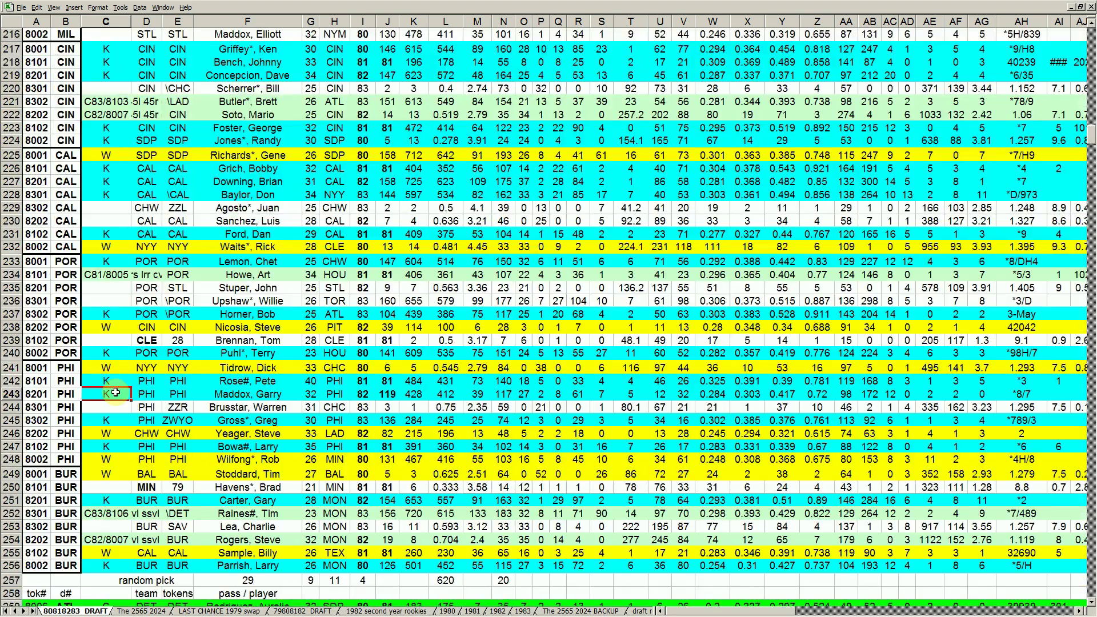
pyautogui.click(139, 450)
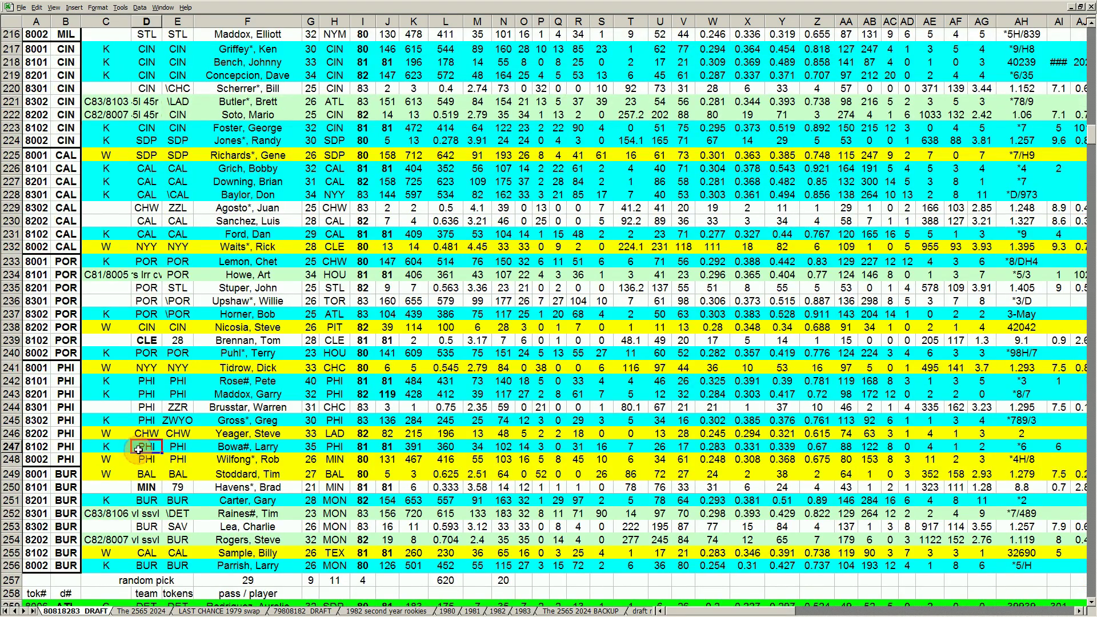
pyautogui.press('Down')
pyautogui.press('Down')
pyautogui.press('Down')
pyautogui.press('Down')
pyautogui.press('Down')
pyautogui.press('Left')
pyautogui.press('Left')
pyautogui.press('Left')
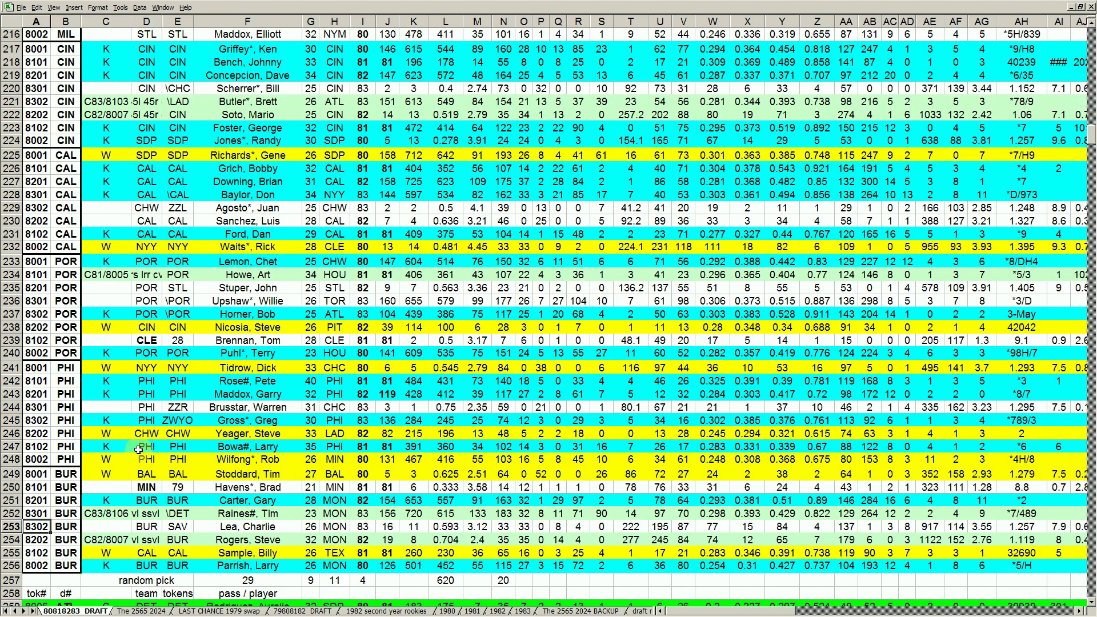
pyautogui.press('Down')
pyautogui.press('Down')
pyautogui.press('Down')
pyautogui.press('Down')
pyautogui.press('Down')
pyautogui.press('Down')
pyautogui.press('Down')
pyautogui.press('Down')
pyautogui.press('Down')
pyautogui.press('Down')
pyautogui.press('Down')
pyautogui.press('Down')
pyautogui.press('Down')
pyautogui.press('Down')
pyautogui.press('Down')
pyautogui.press('Down')
pyautogui.press('Down')
pyautogui.press('Down')
pyautogui.press('Down')
pyautogui.press('Down')
pyautogui.press('Down')
pyautogui.press('Down')
pyautogui.press('Down')
pyautogui.press('Down')
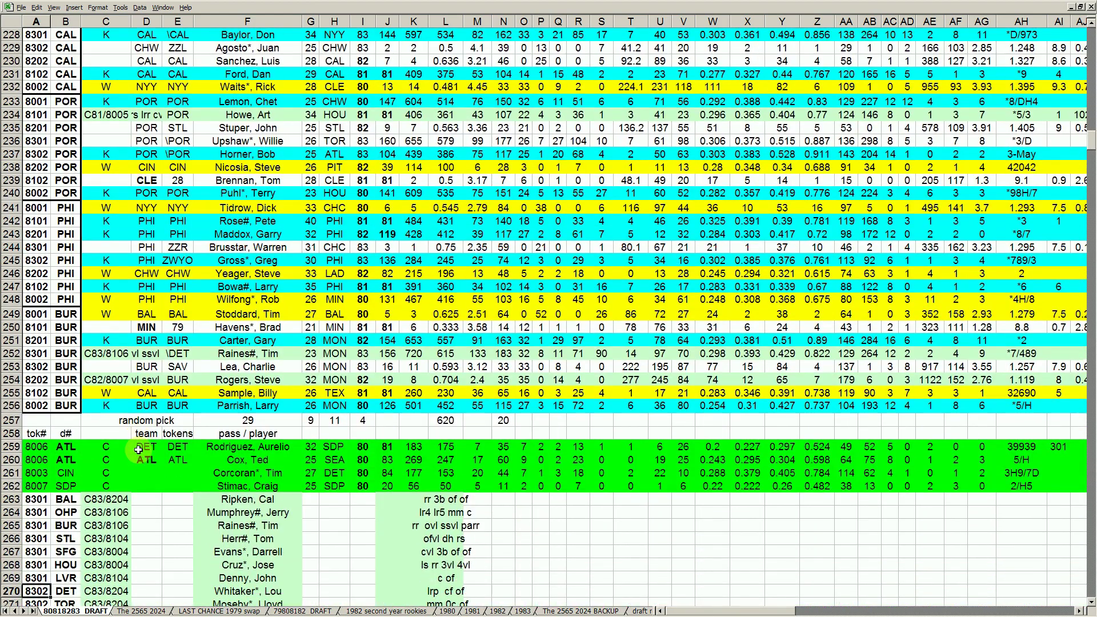
pyautogui.press('Down')
pyautogui.press('Down')
pyautogui.press('Down')
pyautogui.press('Down')
pyautogui.press('Down')
pyautogui.press('Down')
pyautogui.press('Down')
pyautogui.press('Down')
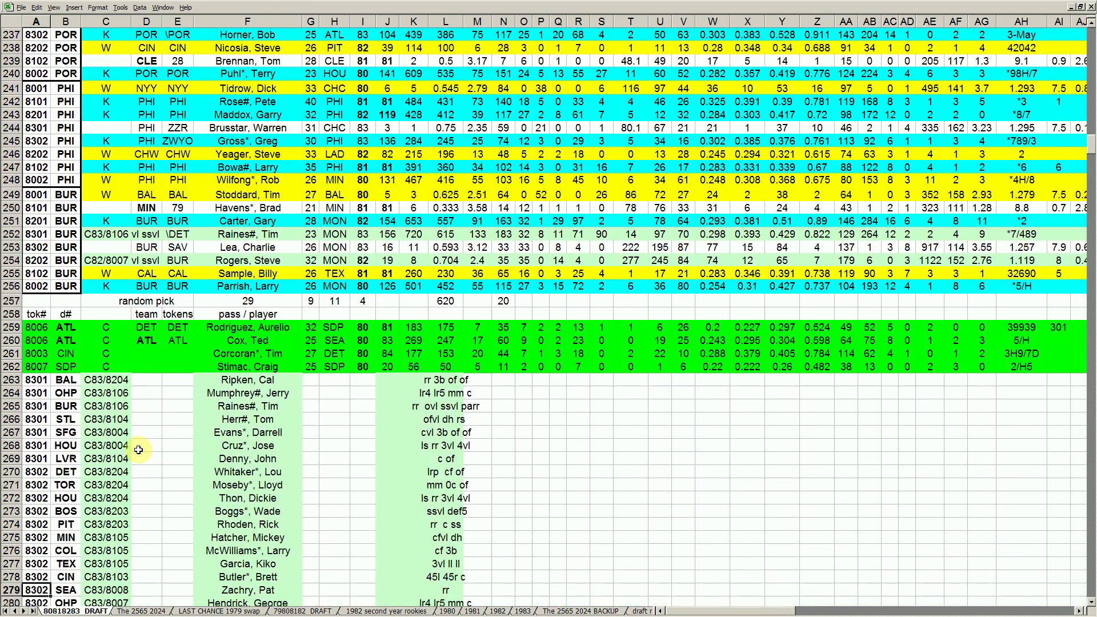
pyautogui.press('Down')
pyautogui.press('Down')
pyautogui.press('Down')
pyautogui.press('Down')
pyautogui.press('Down')
pyautogui.press('Down')
pyautogui.press('Down')
pyautogui.press('Down')
pyautogui.press('Down')
pyautogui.press('Down')
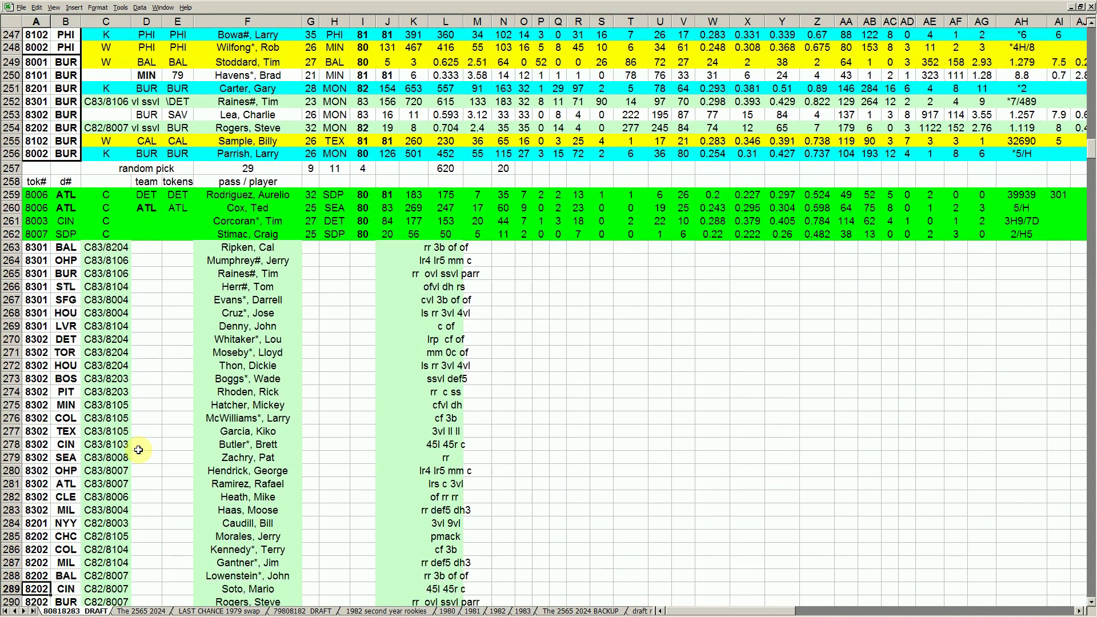
pyautogui.press('Down')
pyautogui.press('Down')
pyautogui.press('Down')
pyautogui.press('Down')
pyautogui.press('Down')
pyautogui.press('Down')
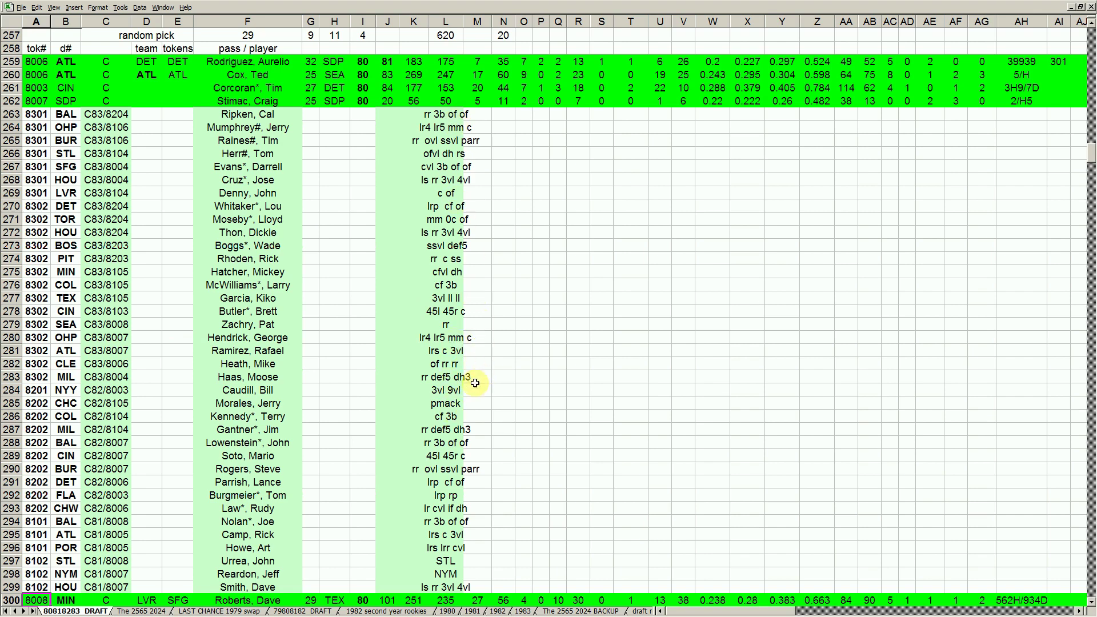
pyautogui.click(455, 325)
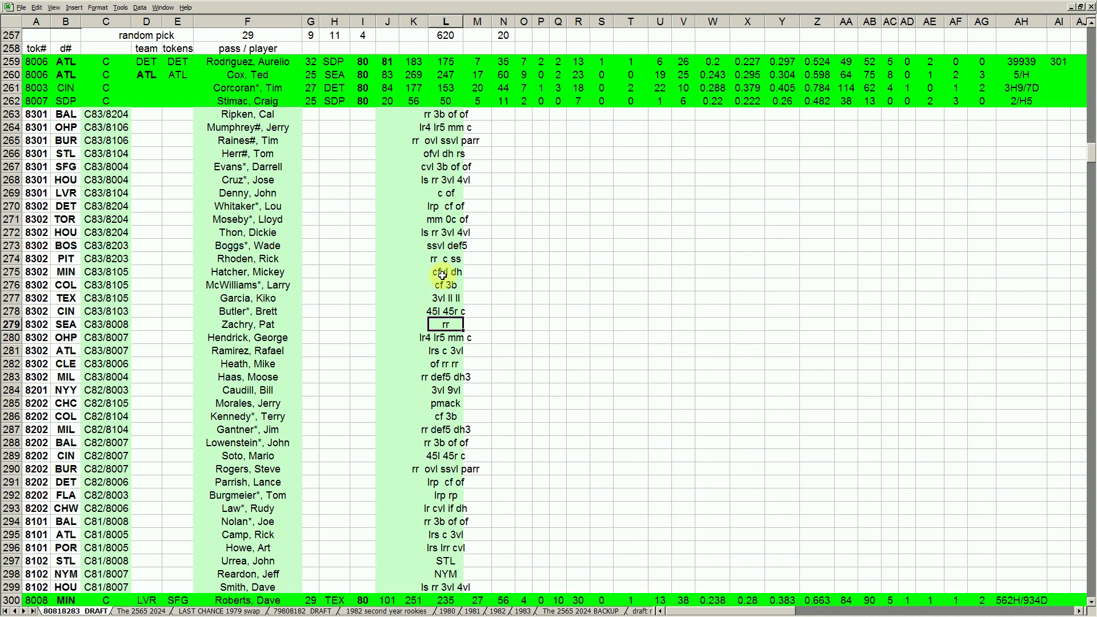
pyautogui.click(451, 127)
pyautogui.click(455, 198)
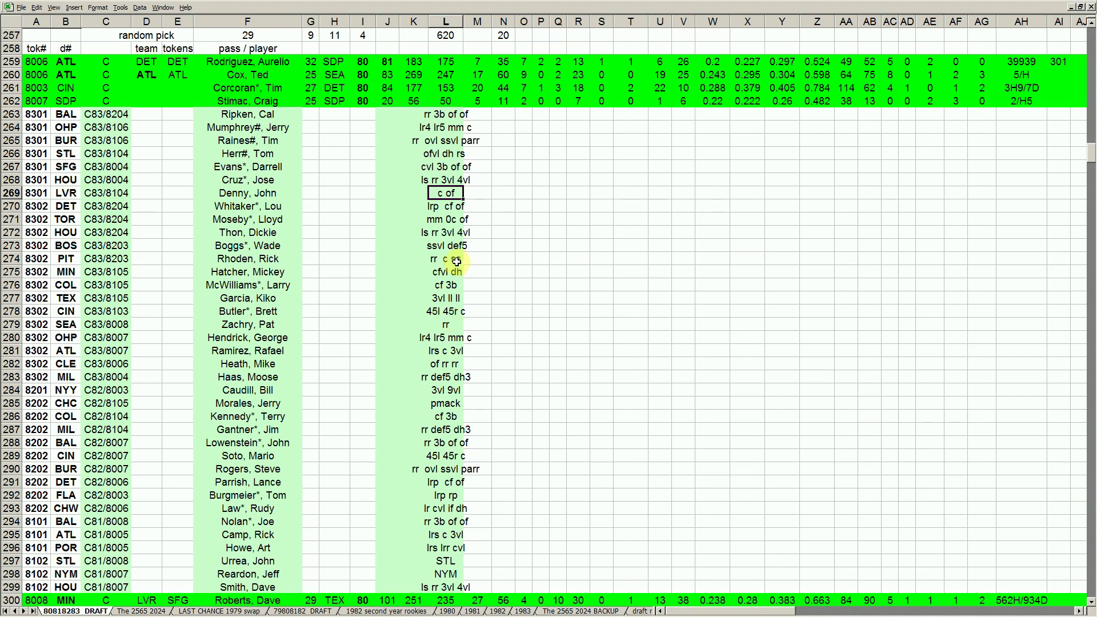
pyautogui.click(141, 341)
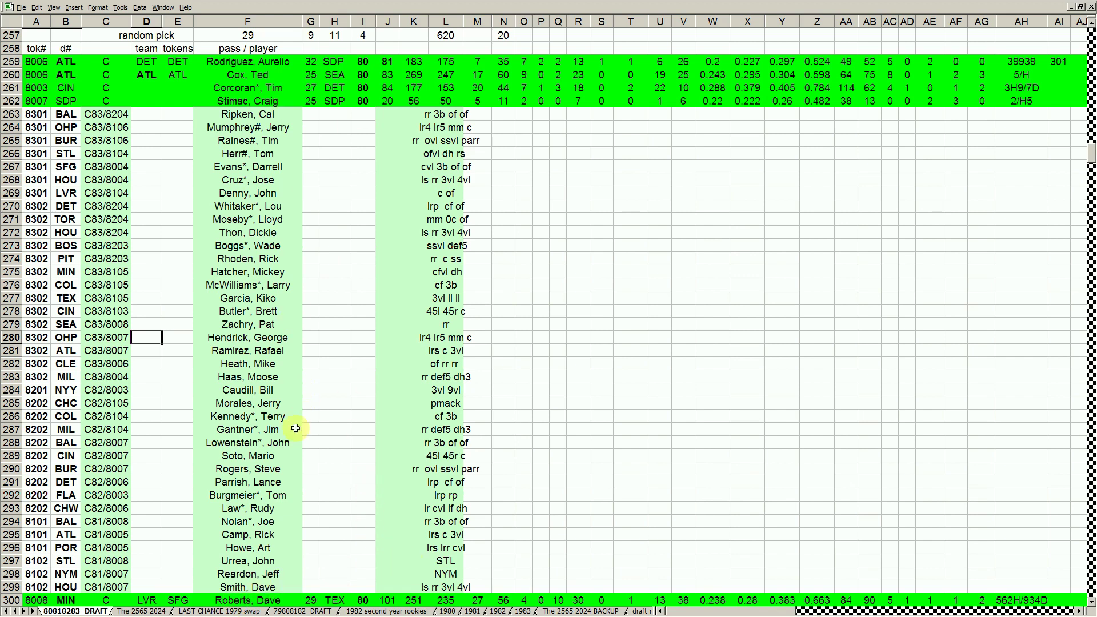
pyautogui.click(12, 61)
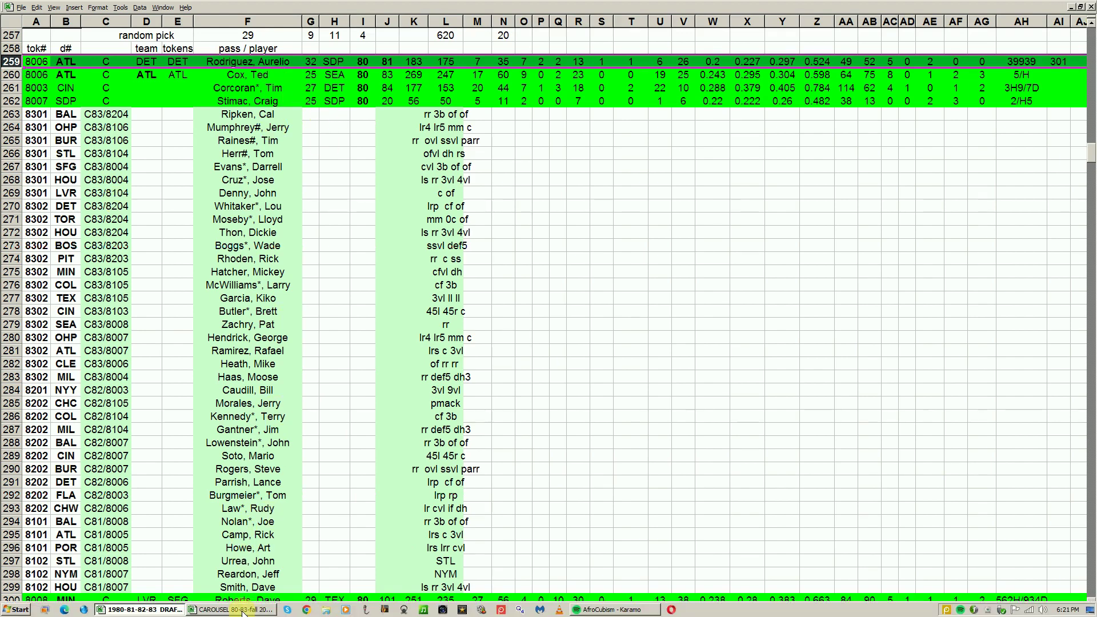
pyautogui.click(243, 610)
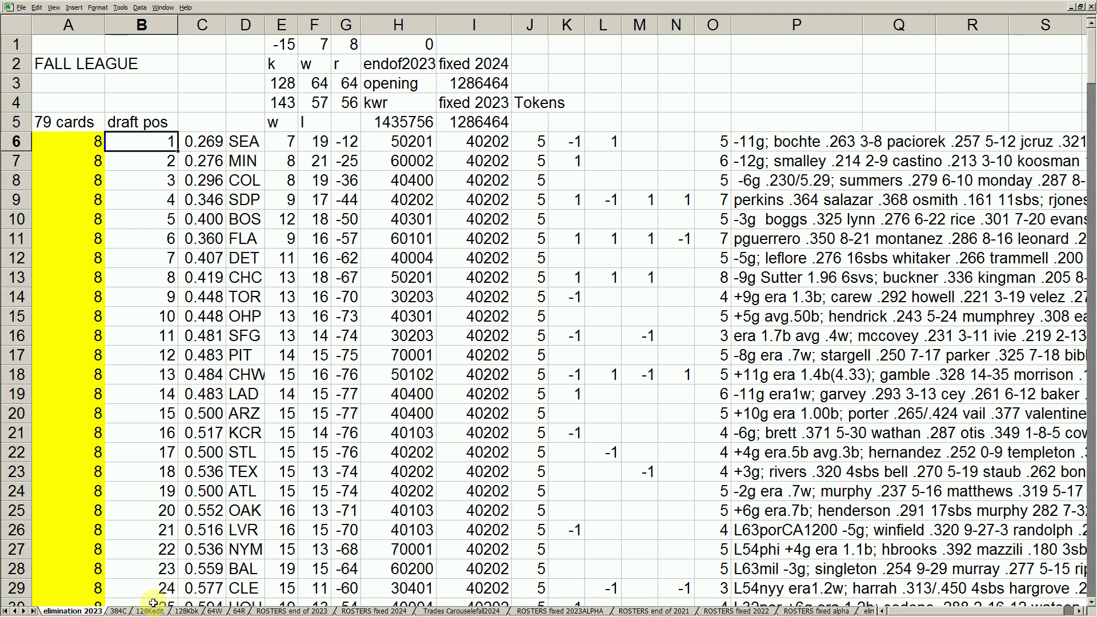
pyautogui.click(122, 610)
pyautogui.click(156, 478)
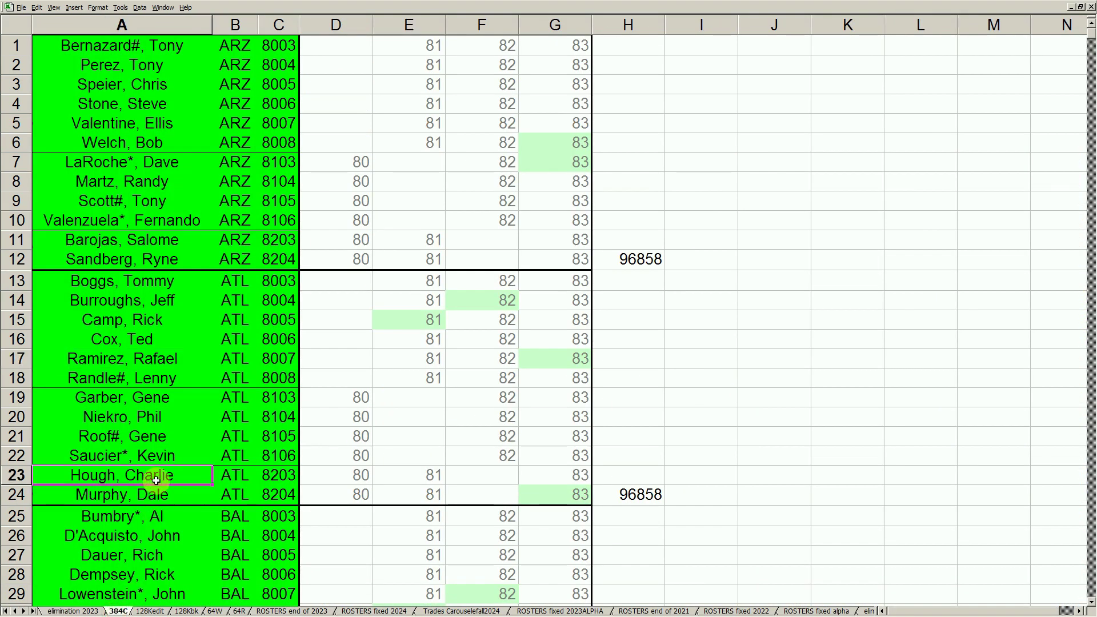
pyautogui.press('pagedown')
pyautogui.press('pagedown')
pyautogui.press('pagedown')
pyautogui.press('pagedown')
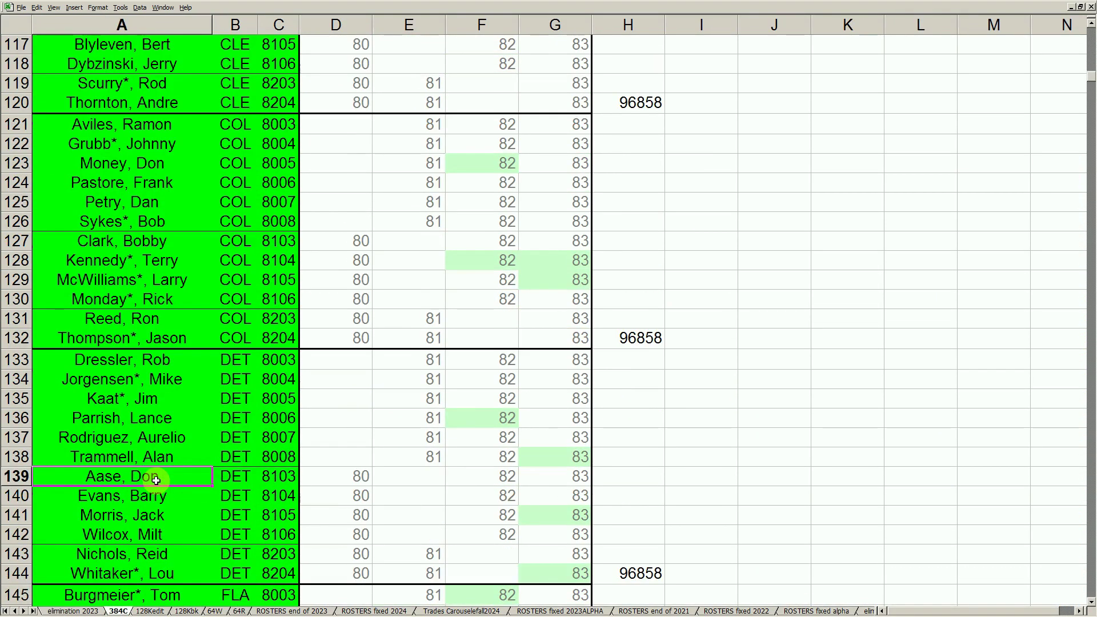
pyautogui.moveTo(161, 438); pyautogui.dragTo(557, 437)
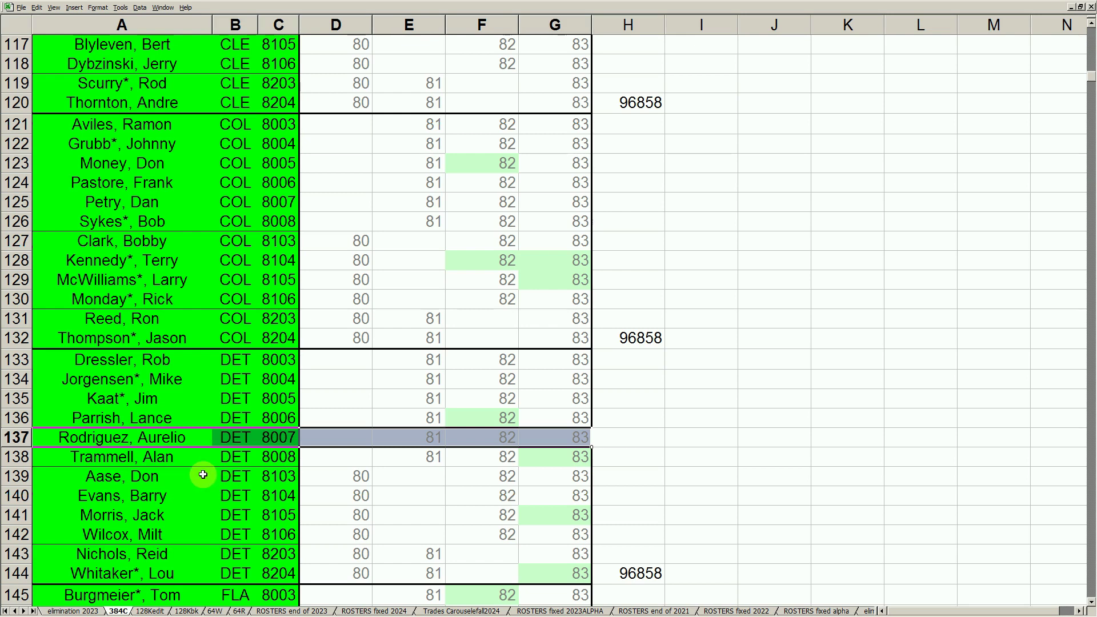
pyautogui.click(290, 437)
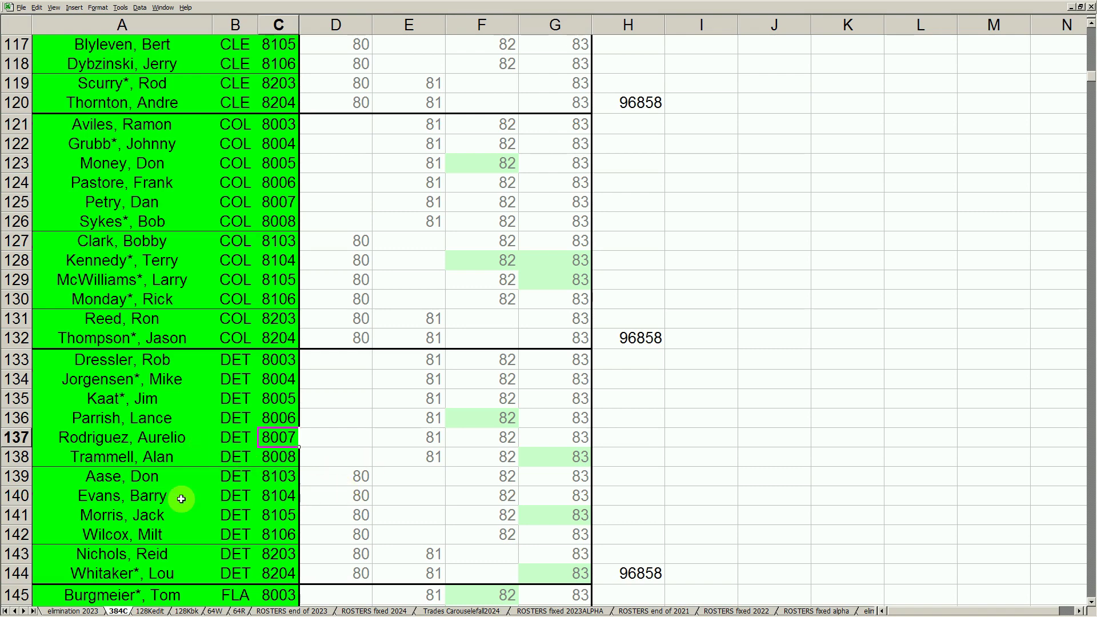
pyautogui.moveTo(247, 614)
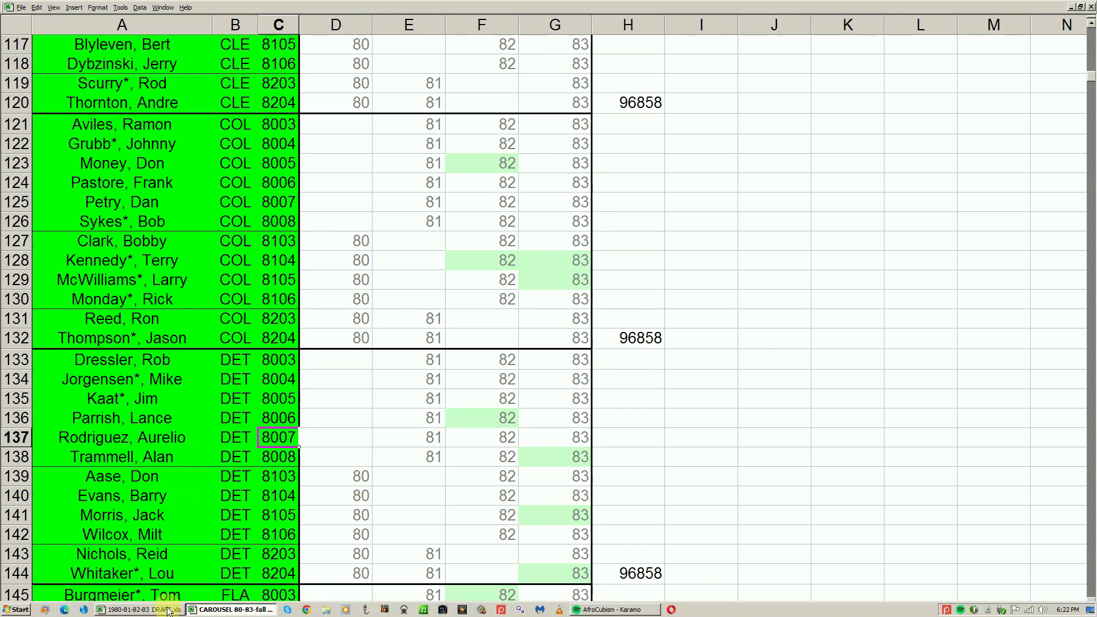
pyautogui.click(172, 610)
pyautogui.click(205, 205)
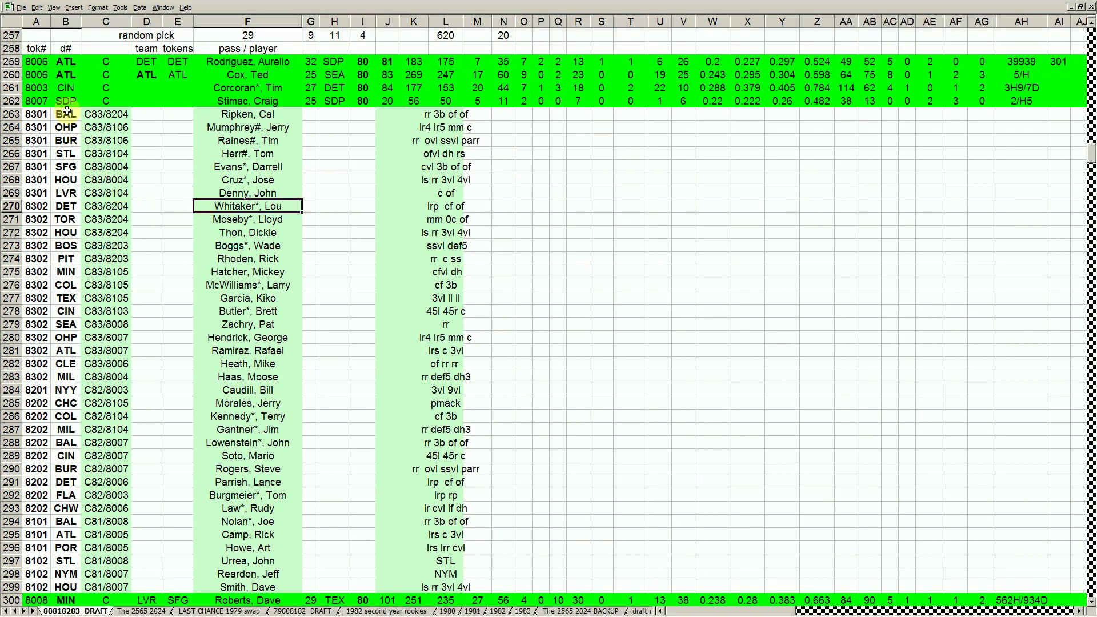
pyautogui.click(18, 61)
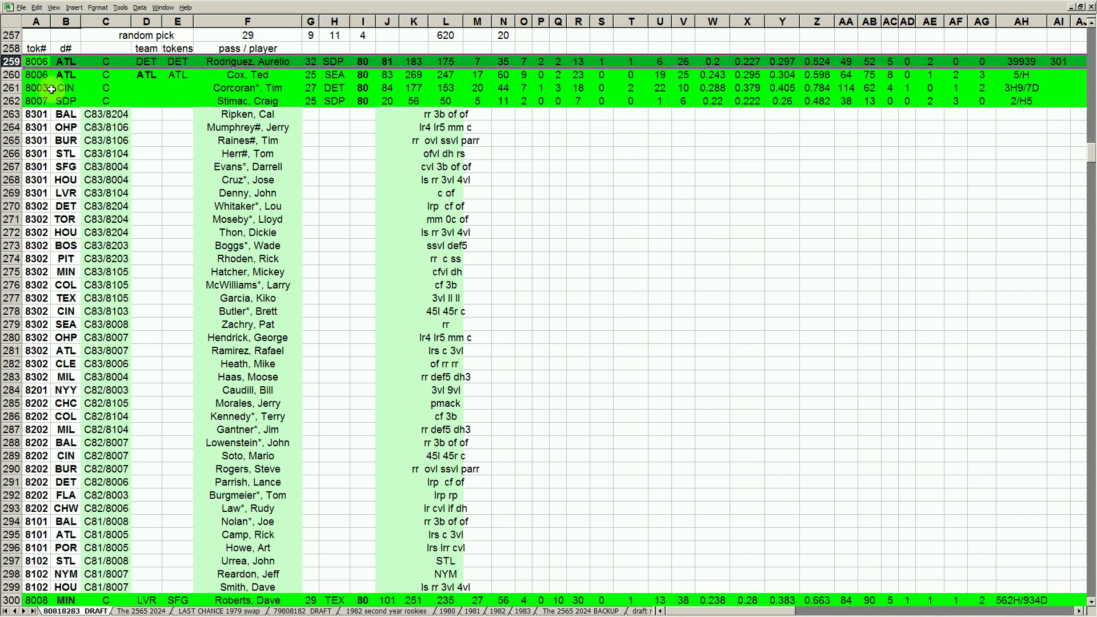
pyautogui.click(17, 75)
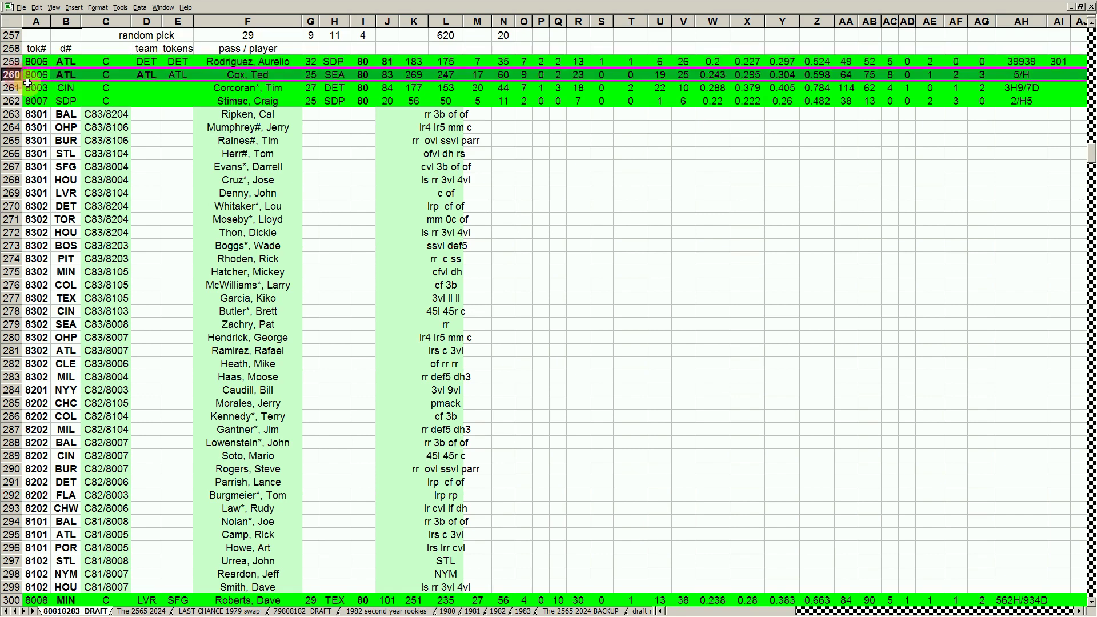
pyautogui.click(18, 87)
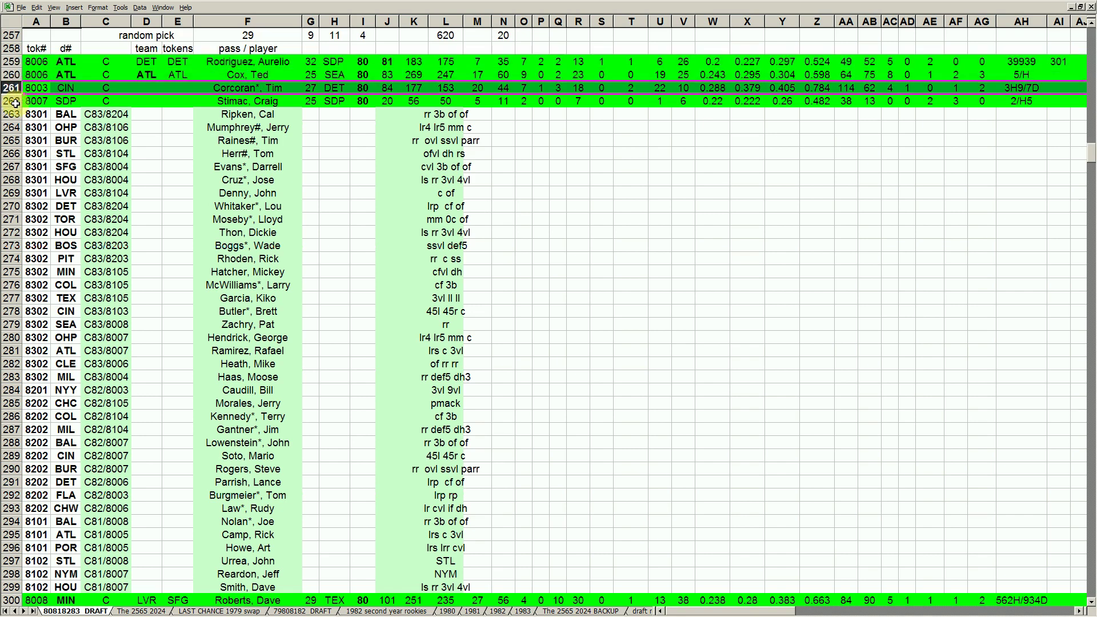
pyautogui.click(15, 101)
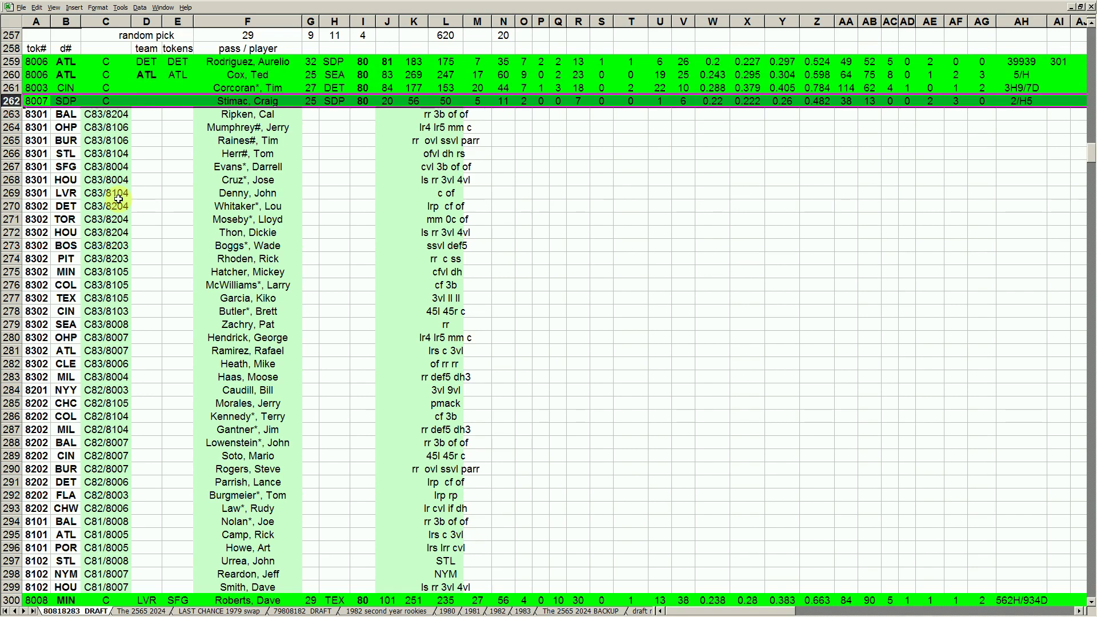
pyautogui.press('Down')
pyautogui.press('Down')
pyautogui.press('Down')
pyautogui.press('Down')
pyautogui.press('Down')
pyautogui.press('Down')
pyautogui.press('Down')
pyautogui.press('Down')
pyautogui.press('Down')
pyautogui.press('Down')
pyautogui.press('Down')
pyautogui.press('Down')
pyautogui.press('Down')
pyautogui.press('Down')
pyautogui.press('Down')
pyautogui.press('Down')
pyautogui.press('Down')
pyautogui.press('Down')
pyautogui.press('Down')
pyautogui.press('Down')
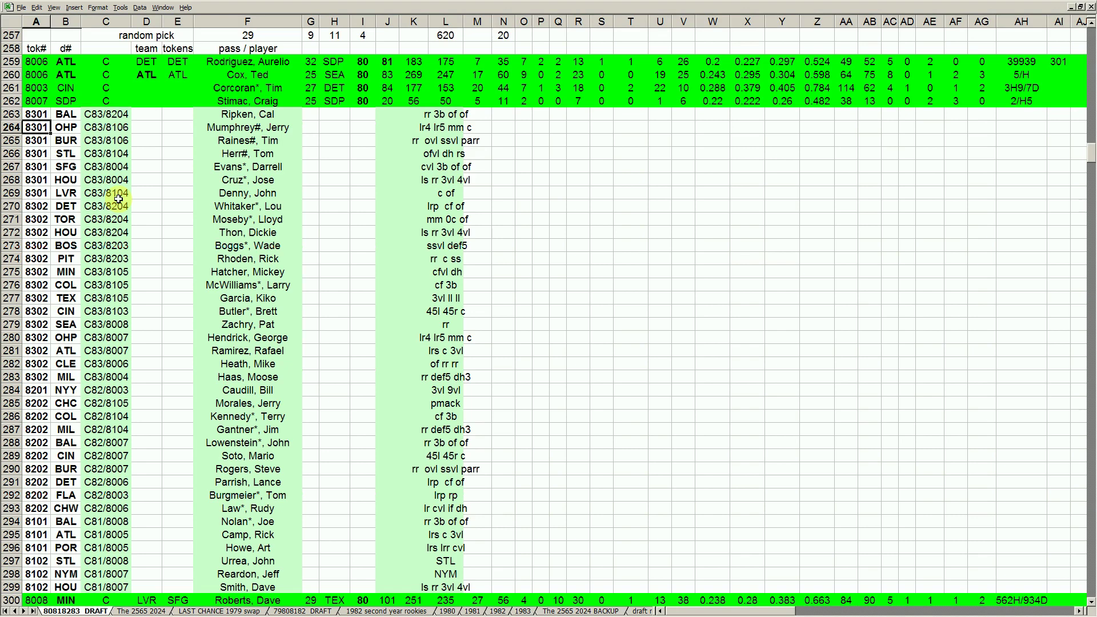
pyautogui.press('Down')
pyautogui.press('Down')
pyautogui.press('Down')
pyautogui.press('Down')
pyautogui.press('Down')
pyautogui.press('Down')
pyautogui.press('Down')
pyautogui.press('Down')
pyautogui.press('Down')
pyautogui.press('Down')
pyautogui.press('Down')
pyautogui.press('Down')
pyautogui.press('Down')
pyautogui.press('Down')
pyautogui.press('Down')
pyautogui.press('Down')
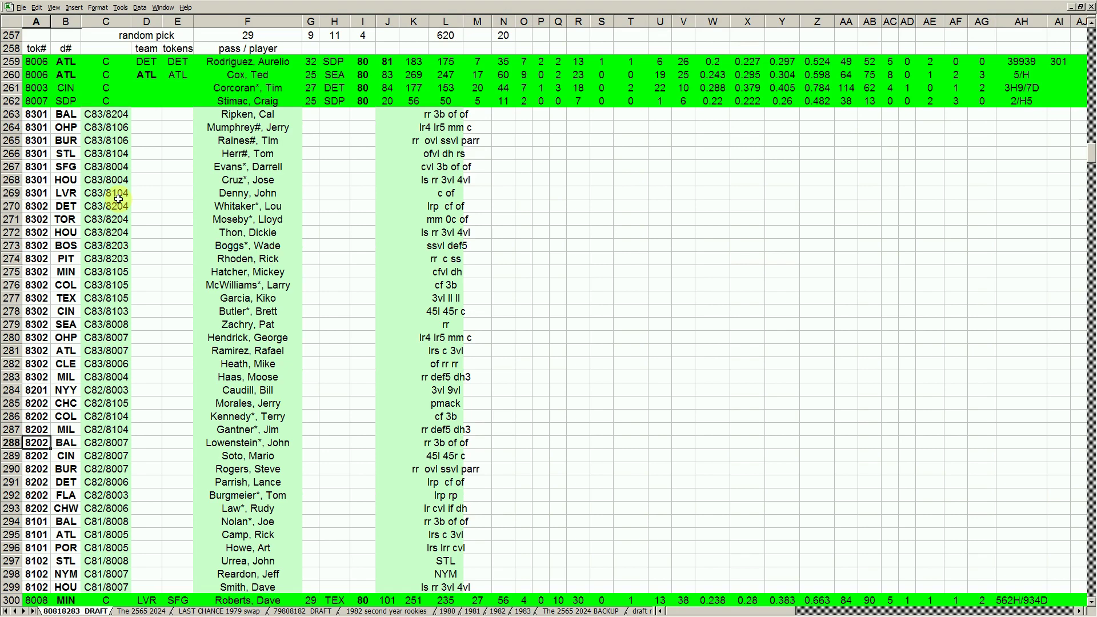
pyautogui.press('Down')
pyautogui.press('Down')
pyautogui.press('Down')
pyautogui.press('Down')
pyautogui.press('Down')
pyautogui.press('Down')
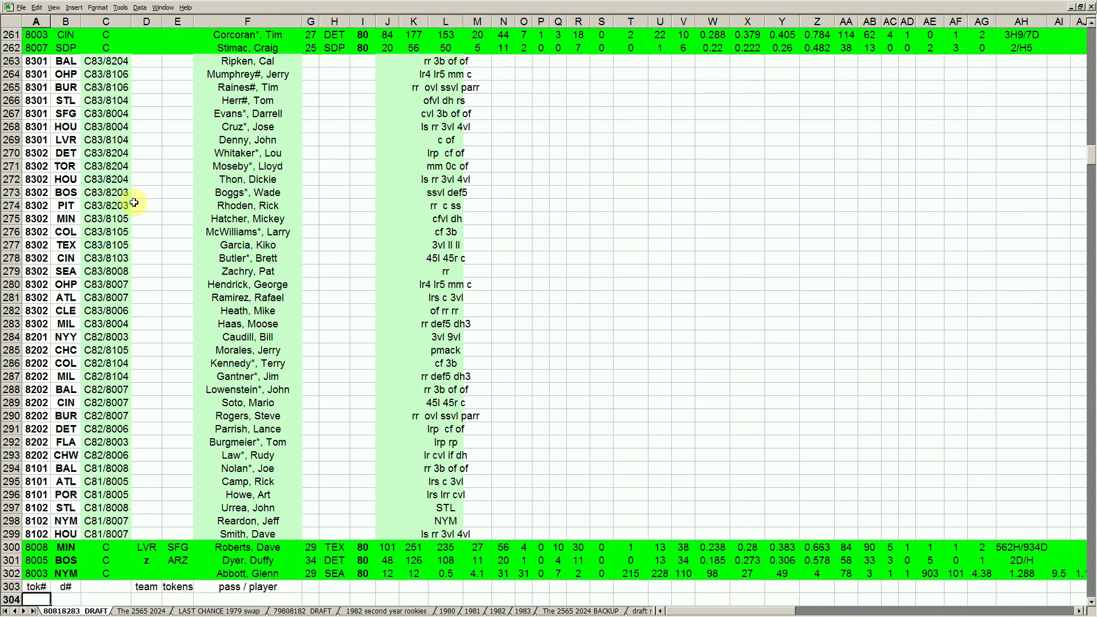
pyautogui.click(13, 547)
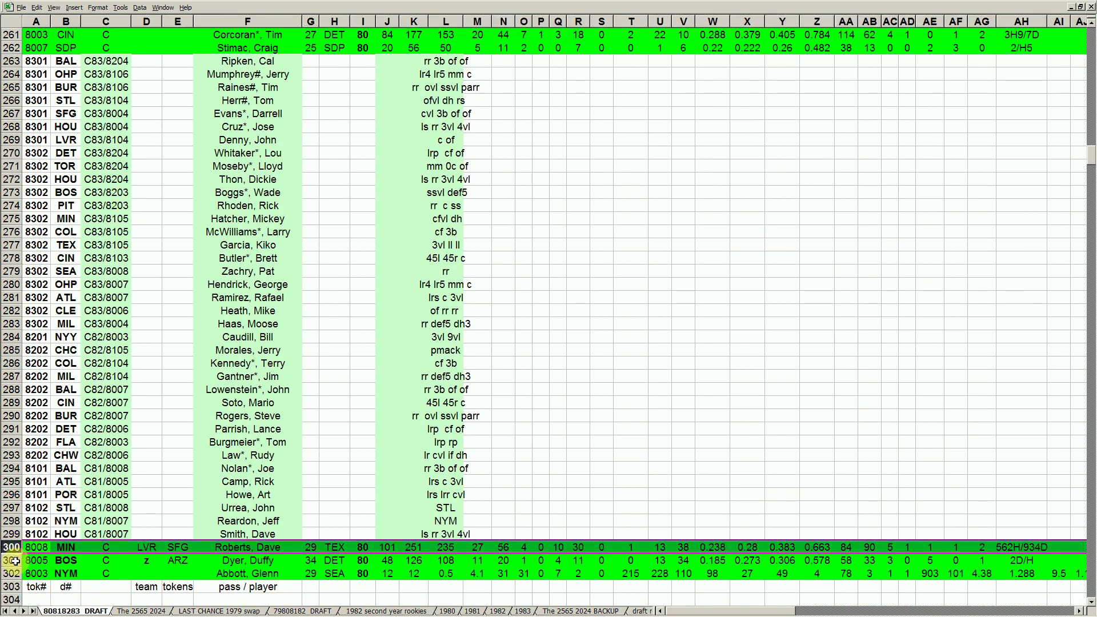
pyautogui.click(14, 560)
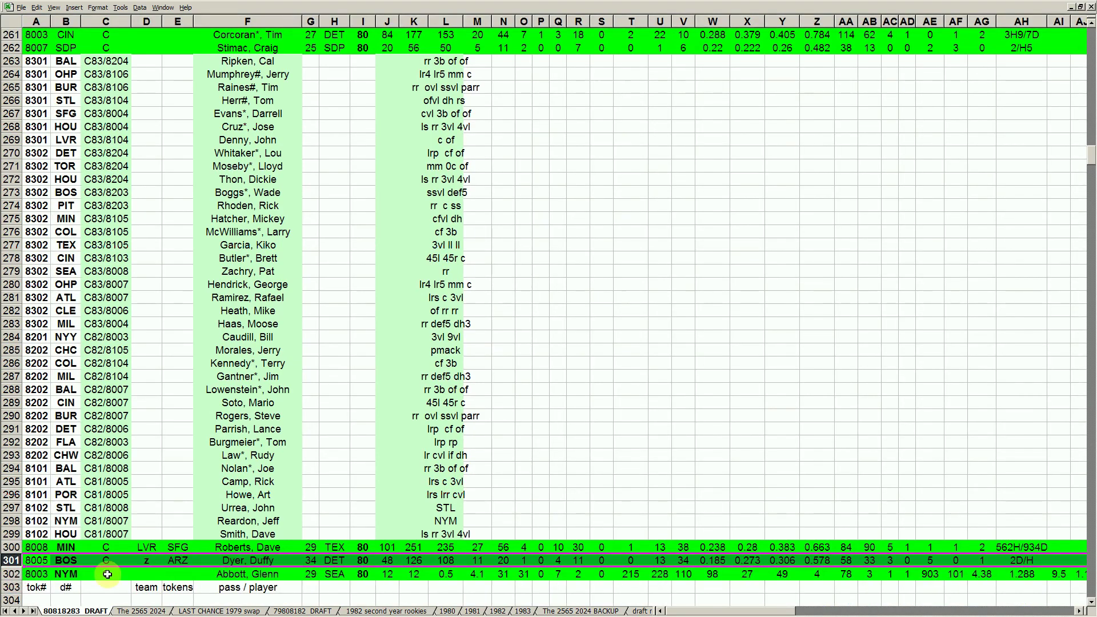
pyautogui.click(12, 574)
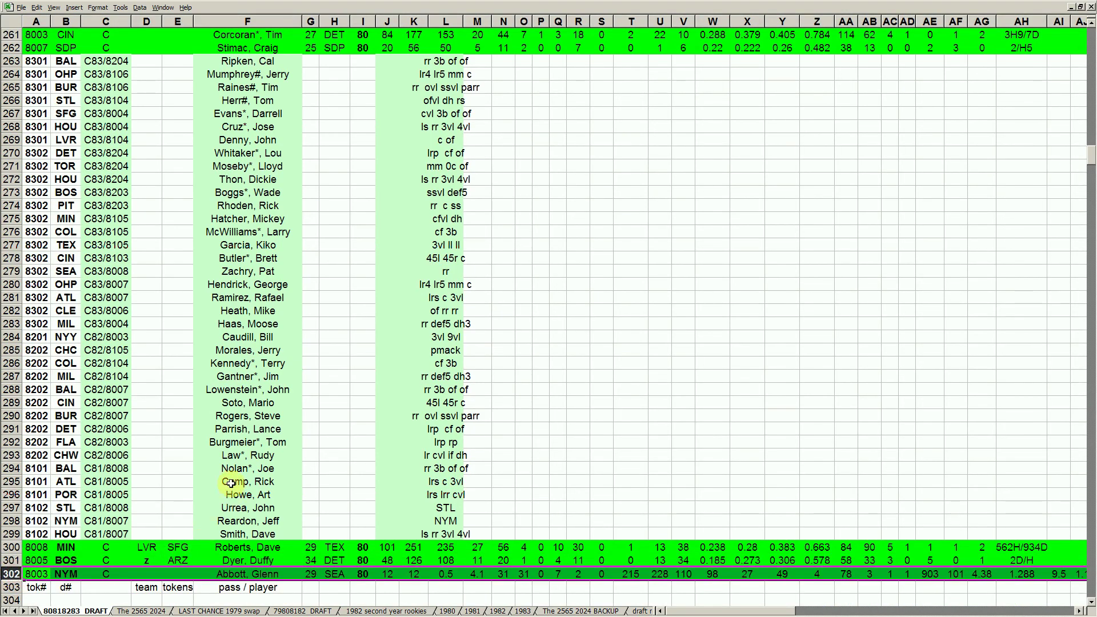
pyautogui.click(207, 404)
pyautogui.scroll(3, 207, 404)
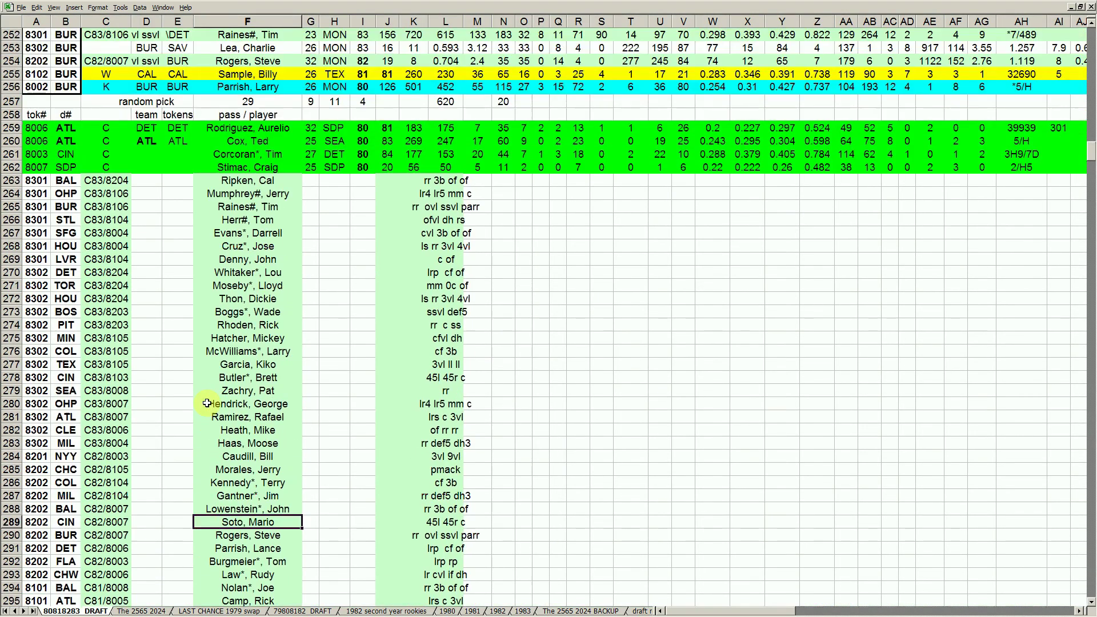
# - Check CHC's 8105 entry in row 305, then jump down to the final passes, picks 125–128
pyautogui.scroll(-3, 207, 403)
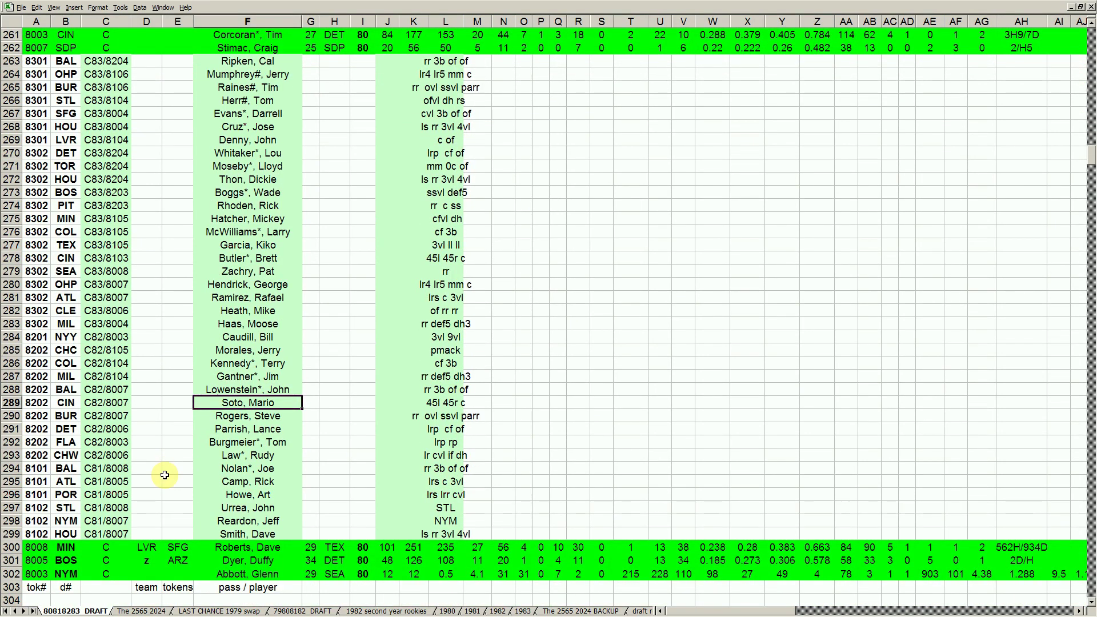
pyautogui.scroll(-1, 166, 477)
pyautogui.scroll(-3, 175, 471)
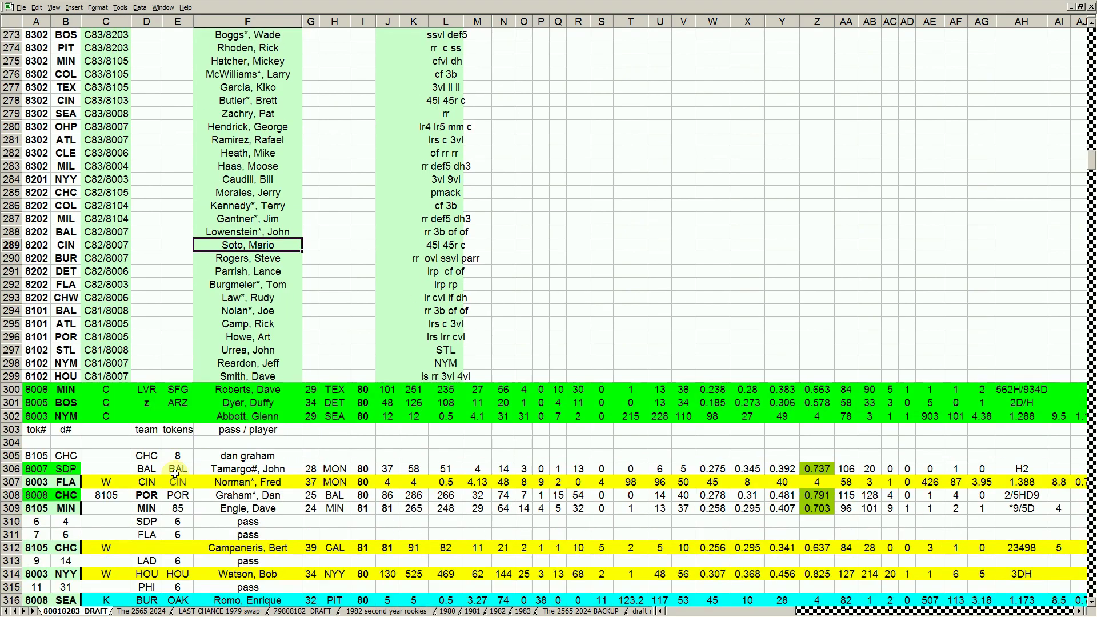
pyautogui.scroll(1, 175, 473)
pyautogui.scroll(-3, 173, 474)
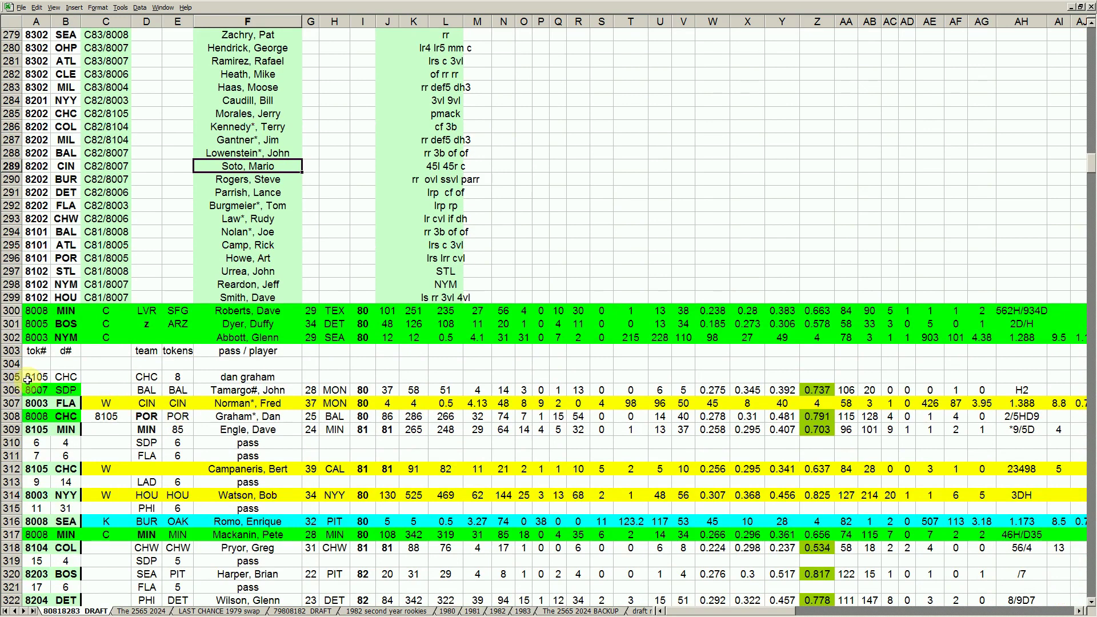
pyautogui.click(66, 377)
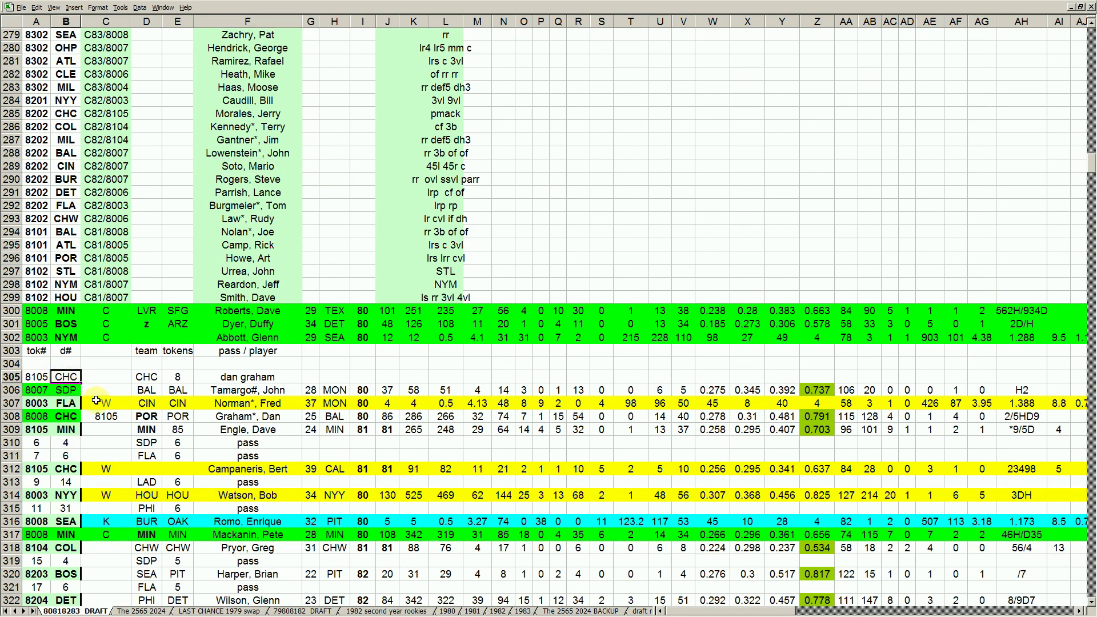
pyautogui.click(34, 379)
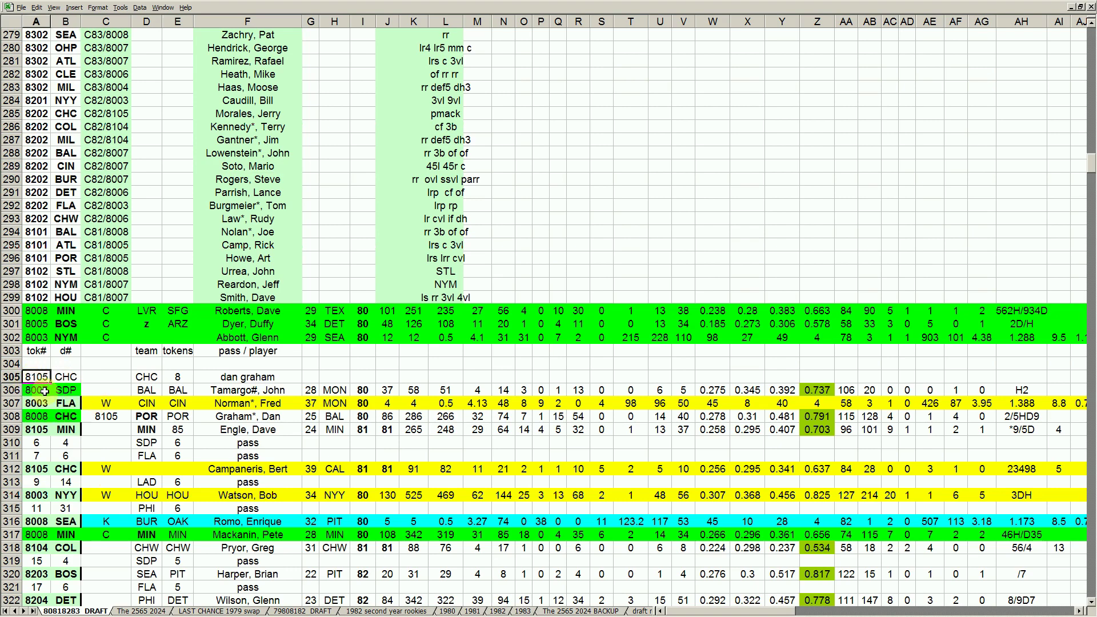
pyautogui.press('pagedown')
pyautogui.press('pagedown')
pyautogui.press('pagedown')
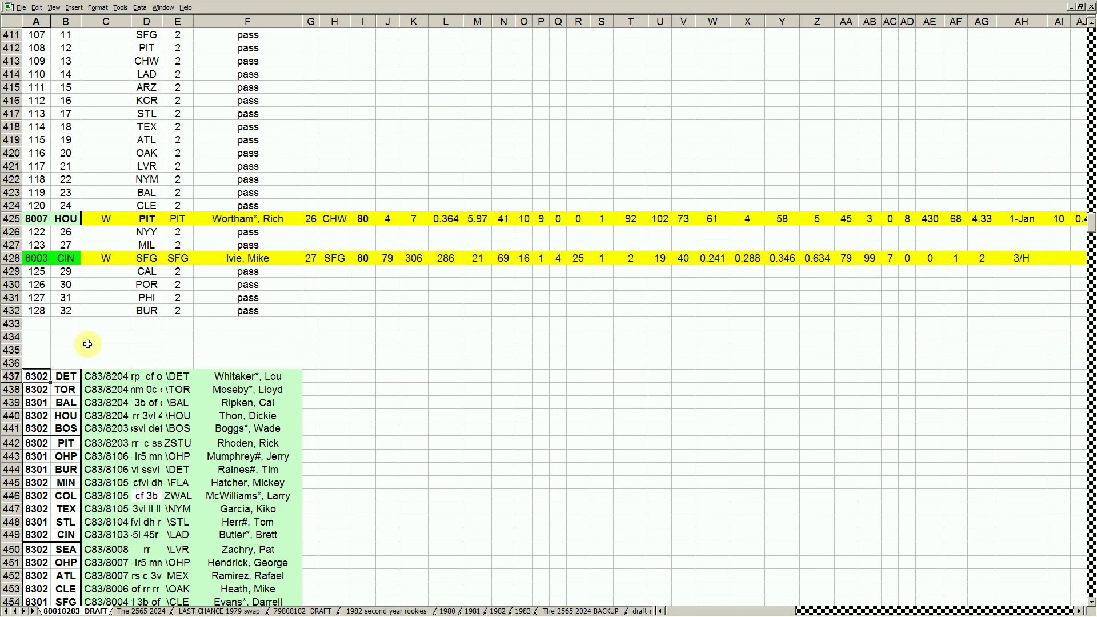
# - Check BUR's last pick 128 and its pass entry in rows 431–432
pyautogui.click(38, 311)
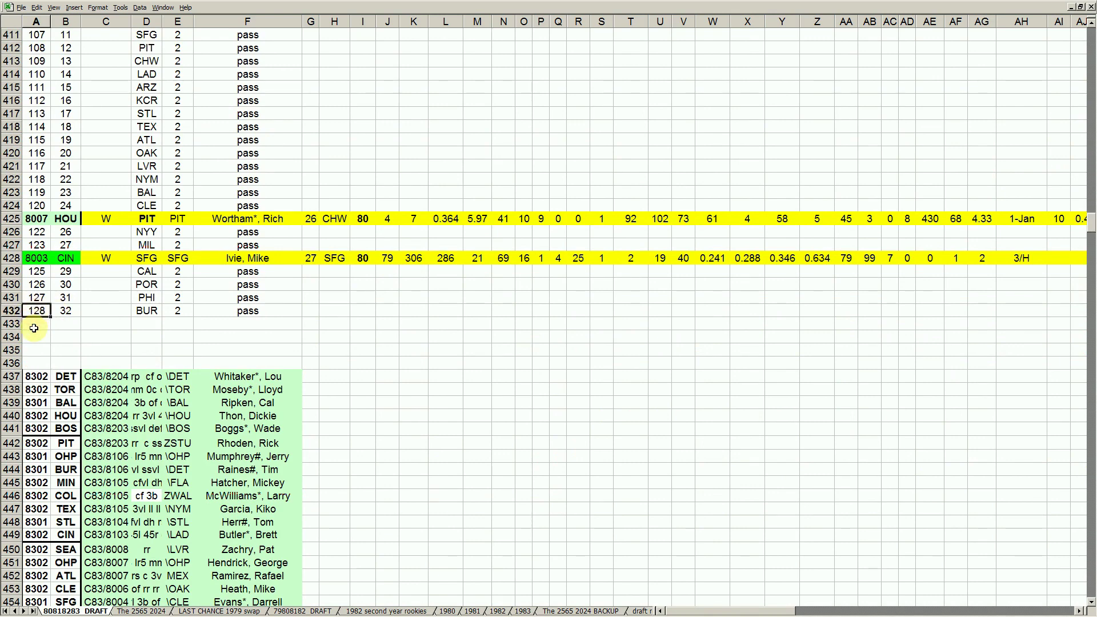
pyautogui.click(69, 312)
pyautogui.click(146, 311)
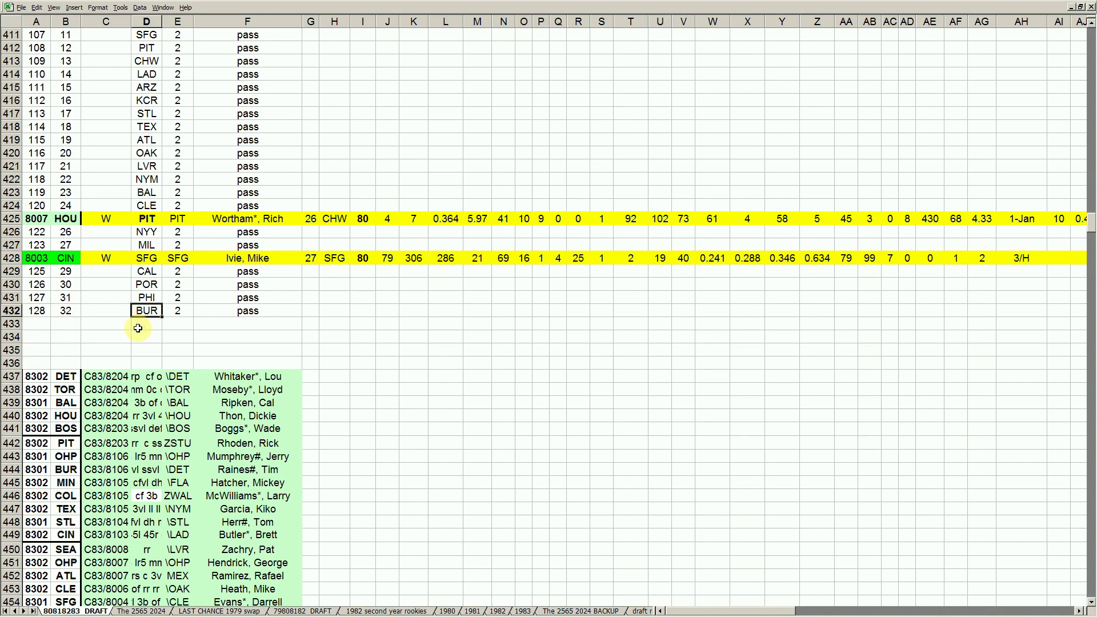
pyautogui.click(247, 313)
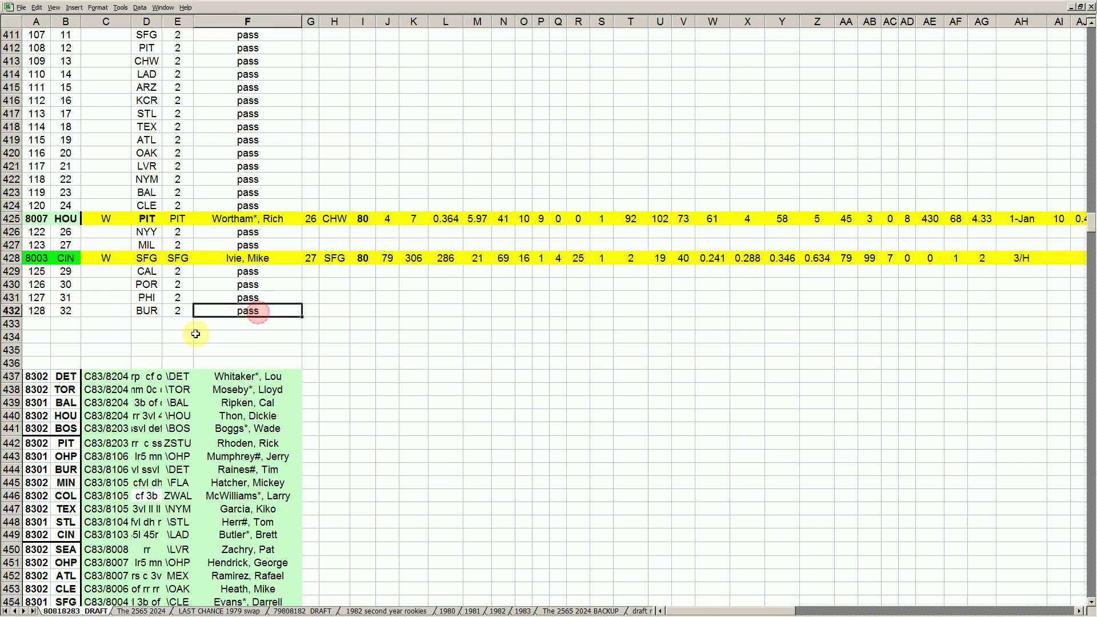
pyautogui.click(54, 298)
# - Climb back up column B toward the pick list start near row 305
pyautogui.press('Up')
pyautogui.press('Up')
pyautogui.press('Up')
pyautogui.press('Up')
pyautogui.press('Up')
pyautogui.press('Up')
pyautogui.press('Up')
pyautogui.press('Up')
pyautogui.press('Up')
pyautogui.press('Up')
pyautogui.press('Up')
pyautogui.press('Up')
pyautogui.press('Up')
pyautogui.press('Up')
pyautogui.press('Up')
pyautogui.press('Up')
pyautogui.press('Up')
pyautogui.press('Up')
pyautogui.press('Up')
pyautogui.press('Up')
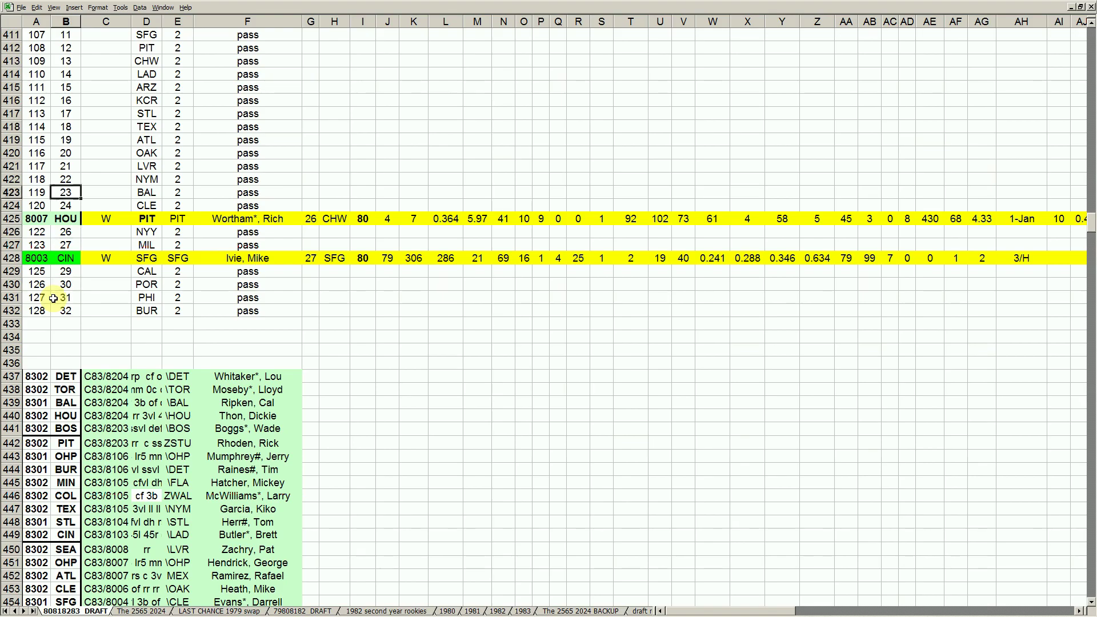
pyautogui.press('Up')
pyautogui.press('Up')
pyautogui.press('Up')
pyautogui.press('Up')
pyautogui.press('Up')
pyautogui.press('Up')
pyautogui.press('Up')
pyautogui.press('Up')
pyautogui.press('Up')
pyautogui.press('Up')
pyautogui.press('Up')
pyautogui.press('Up')
pyautogui.press('Up')
pyautogui.press('Up')
pyautogui.press('Up')
pyautogui.press('Up')
pyautogui.press('Up')
pyautogui.press('Up')
pyautogui.press('Up')
pyautogui.press('Up')
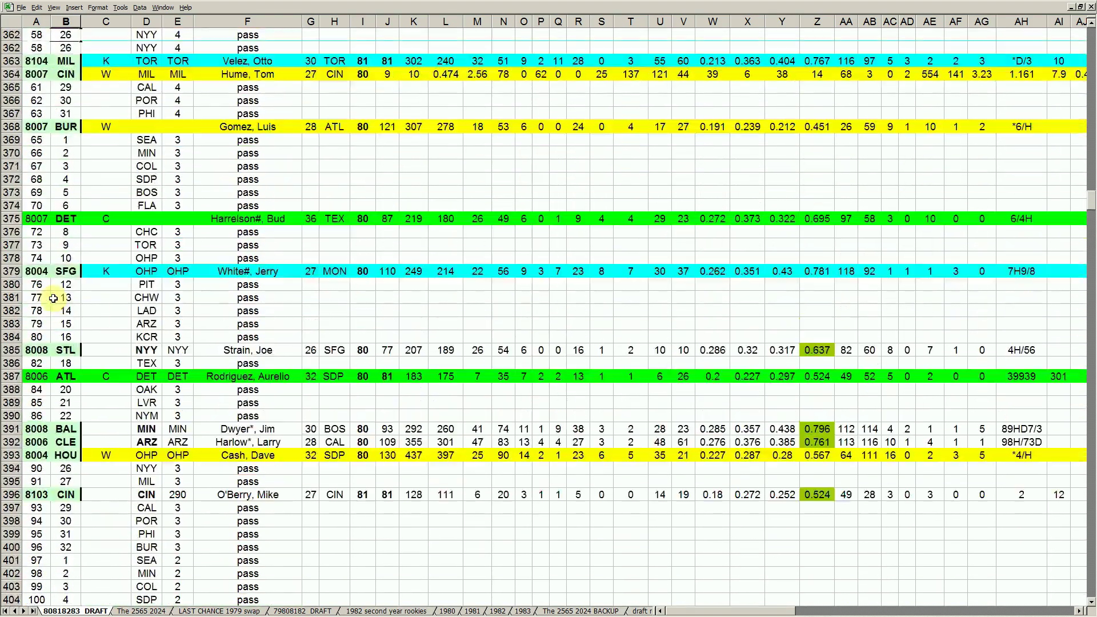
pyautogui.press('Up')
pyautogui.press('Up')
pyautogui.press('Up')
pyautogui.press('Up')
pyautogui.press('Up')
pyautogui.press('Up')
pyautogui.press('Up')
pyautogui.press('Up')
pyautogui.press('Up')
pyautogui.press('Up')
pyautogui.press('Up')
pyautogui.press('Up')
pyautogui.press('Up')
pyautogui.press('Up')
pyautogui.press('Up')
pyautogui.press('Up')
pyautogui.press('Up')
pyautogui.press('Up')
pyautogui.press('Up')
pyautogui.press('Up')
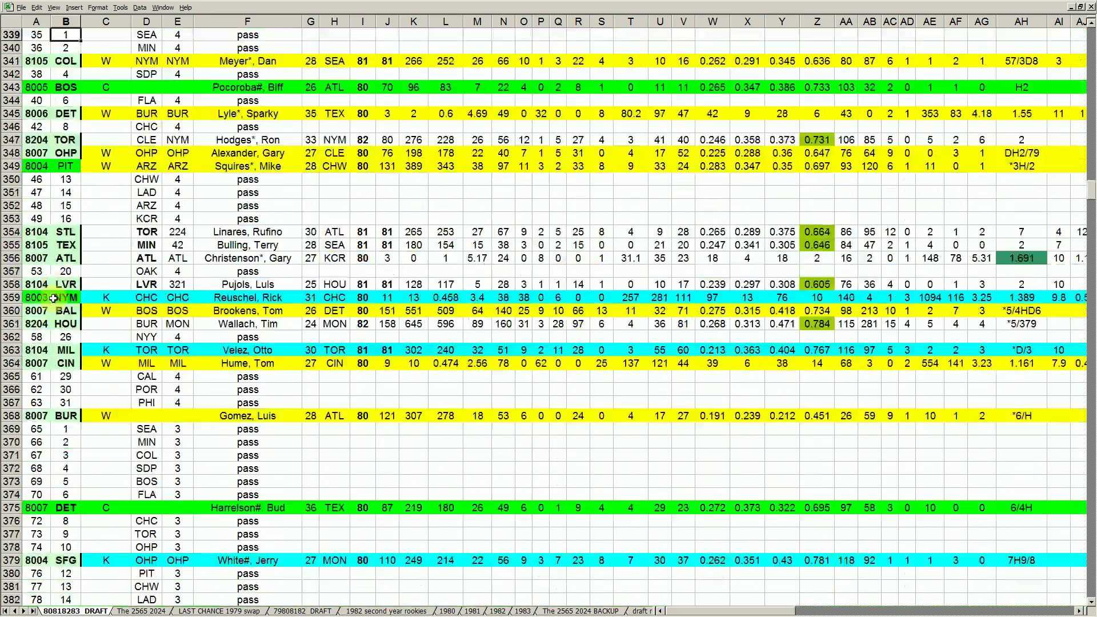
pyautogui.press('Up')
pyautogui.press('Up')
pyautogui.press('Up')
pyautogui.press('Up')
pyautogui.press('Up')
pyautogui.press('Up')
pyautogui.press('Up')
pyautogui.press('Up')
pyautogui.press('Up')
pyautogui.press('Up')
pyautogui.press('Up')
pyautogui.press('Up')
pyautogui.press('Up')
pyautogui.press('Up')
pyautogui.press('Up')
pyautogui.press('Up')
pyautogui.press('Up')
pyautogui.press('Up')
pyautogui.press('Up')
pyautogui.press('Up')
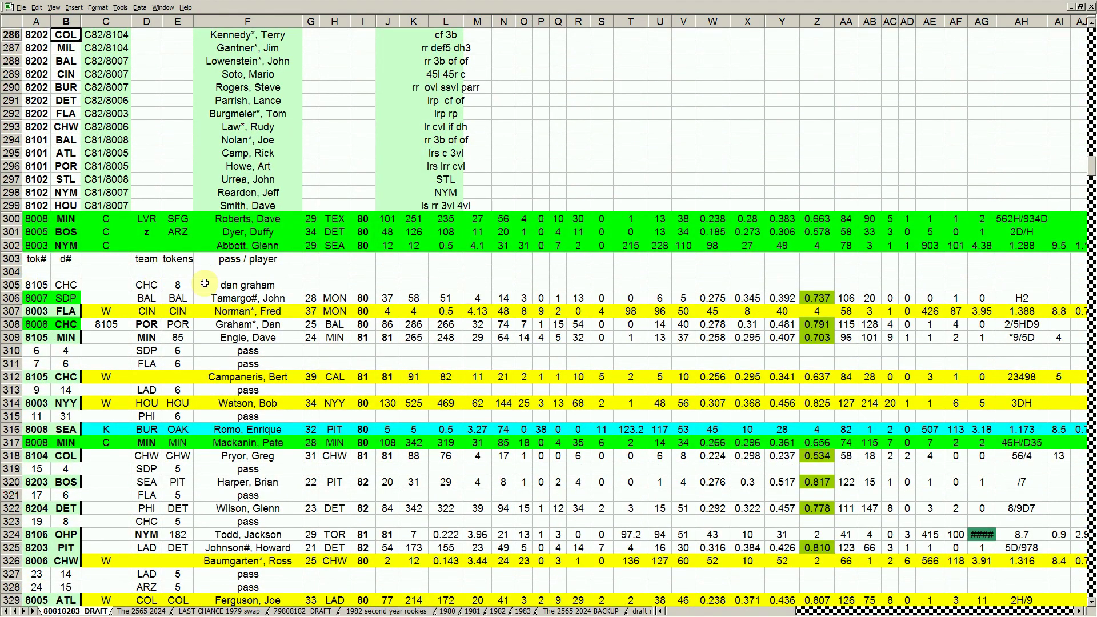
# - Enter 8 as CHC's tokens value in E305 and review the row's 8105 token and player note
pyautogui.click(181, 285)
pyautogui.write('8')
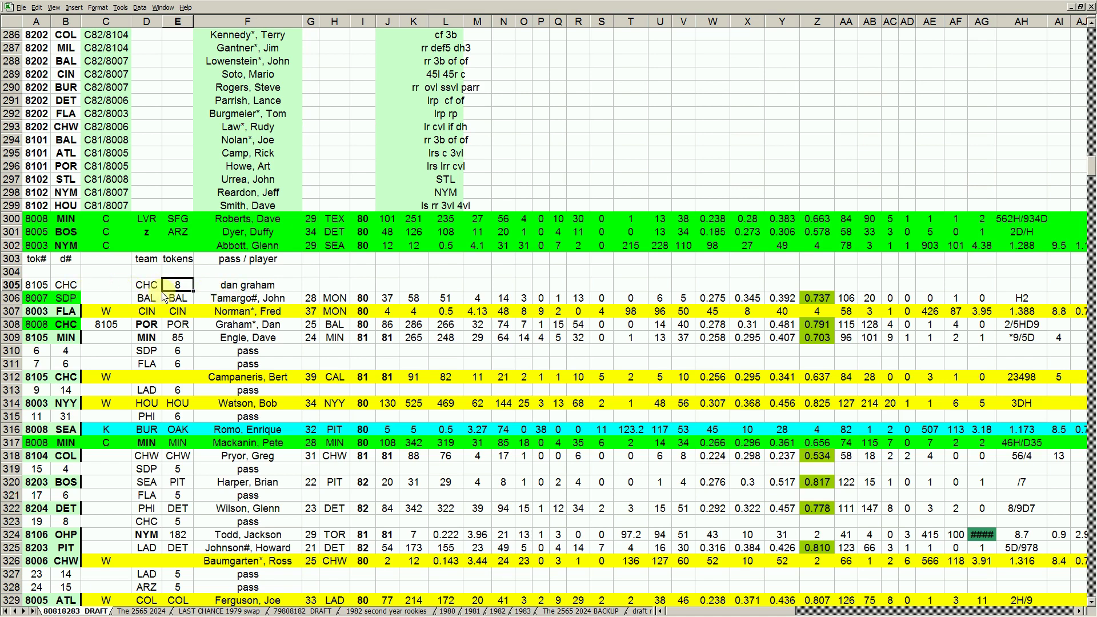
pyautogui.click(38, 286)
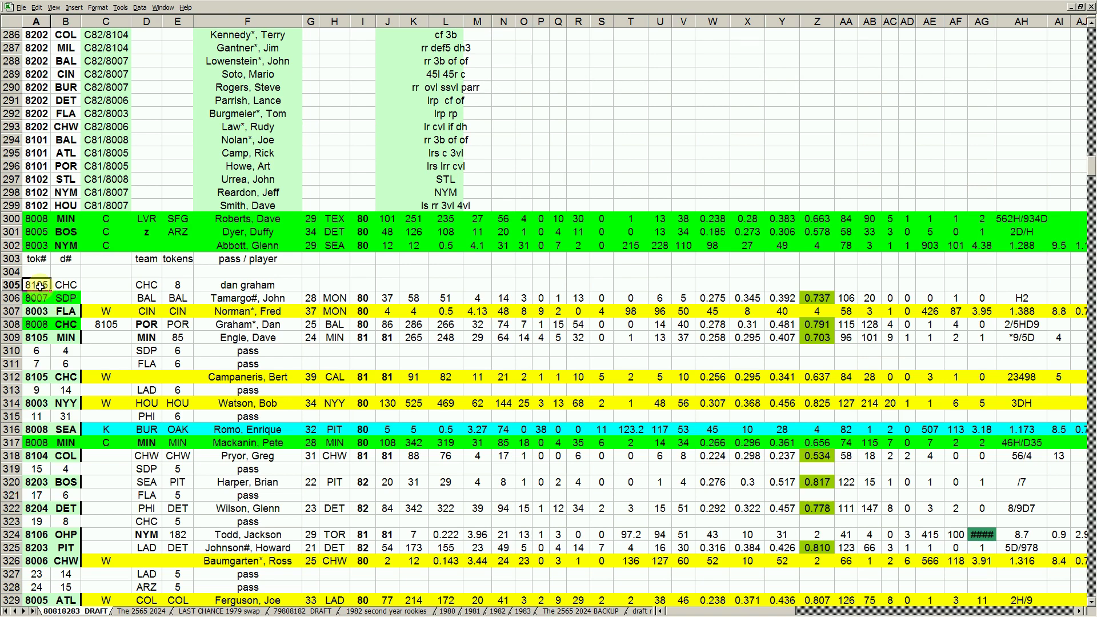
pyautogui.click(242, 285)
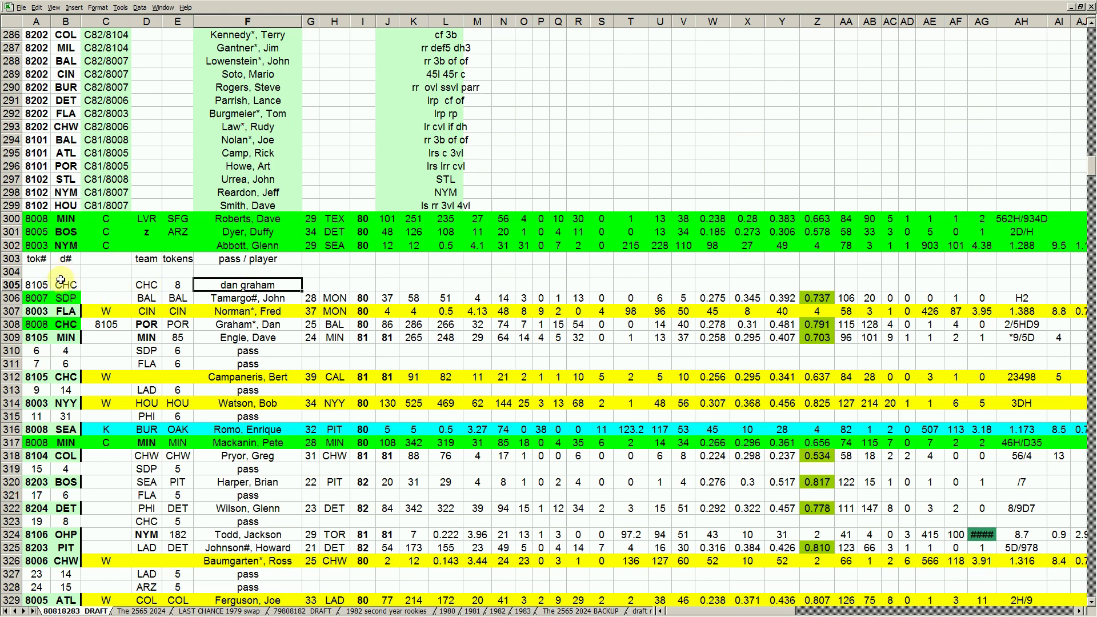
# - Compare row 305's player note with SDP's 8007 entry and player in row 306
pyautogui.click(70, 296)
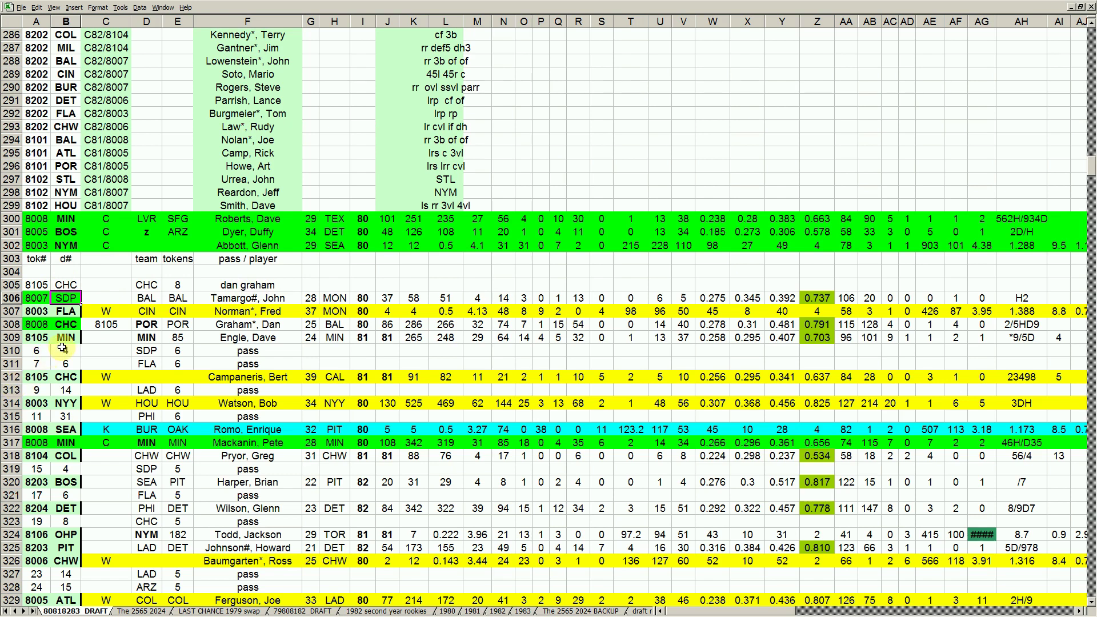
pyautogui.click(33, 297)
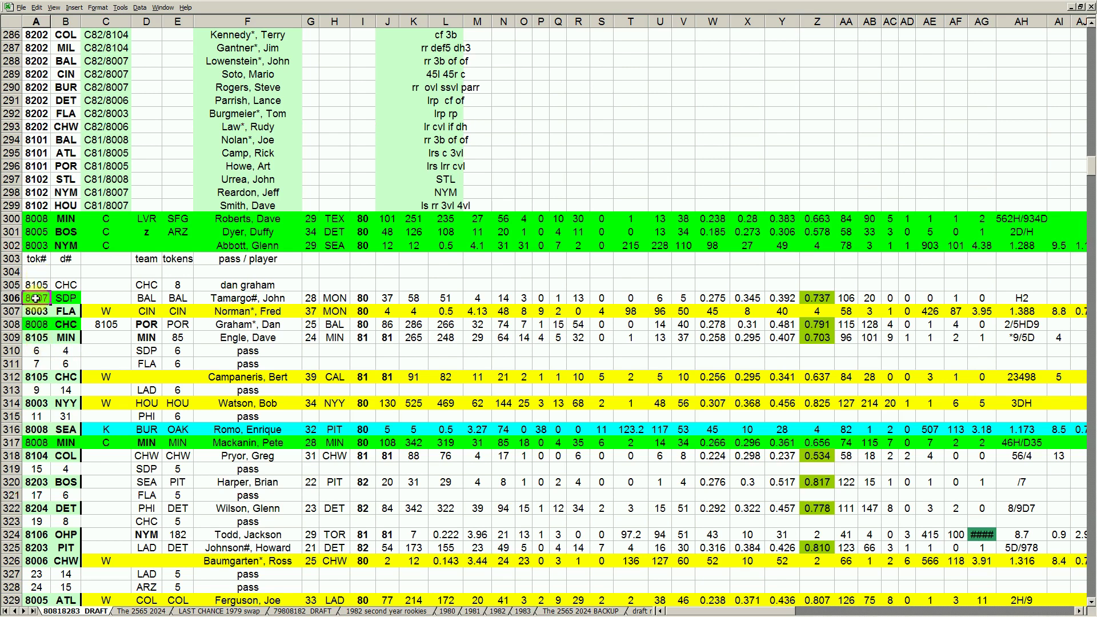
pyautogui.click(234, 288)
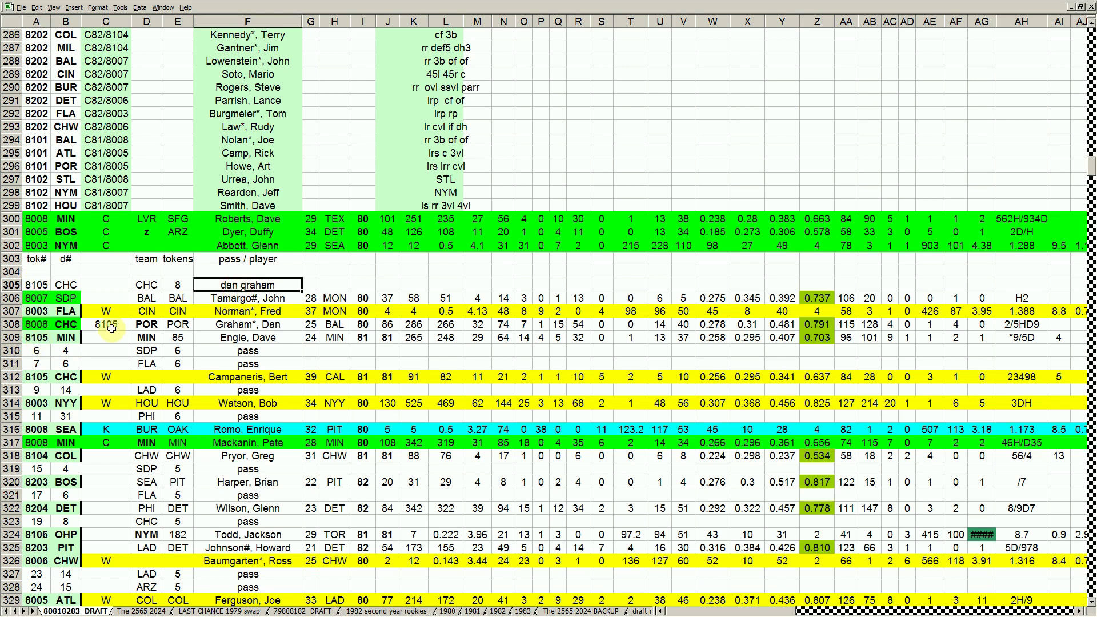
pyautogui.click(259, 298)
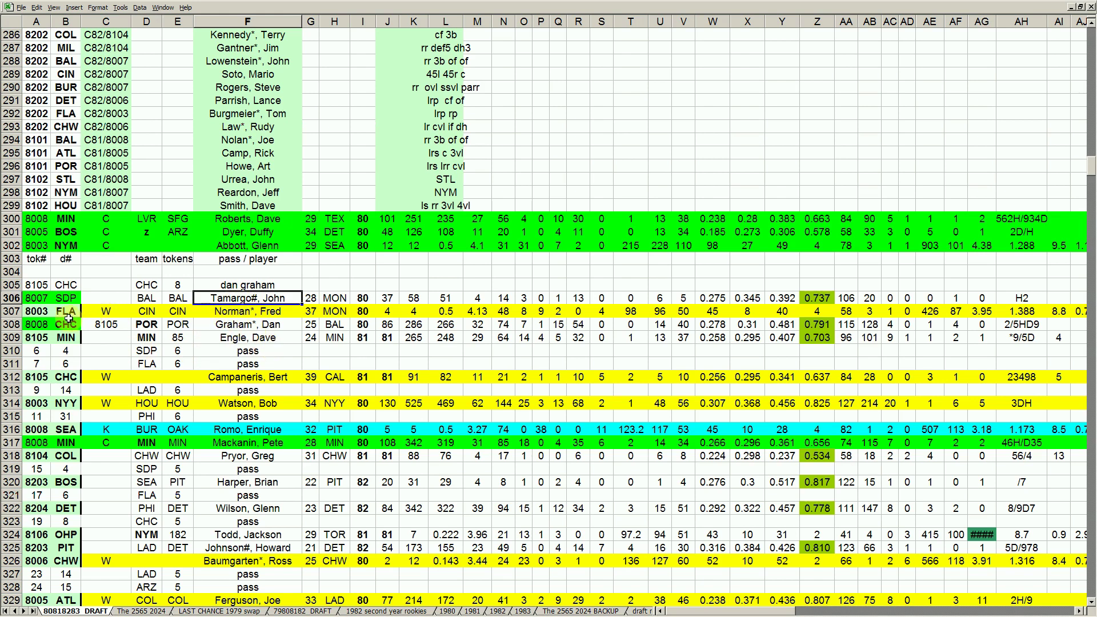
# - Compare row 305 with CHC's row 308 pick of Graham, Dan and its 0.278 and 0.481 stats
pyautogui.click(13, 284)
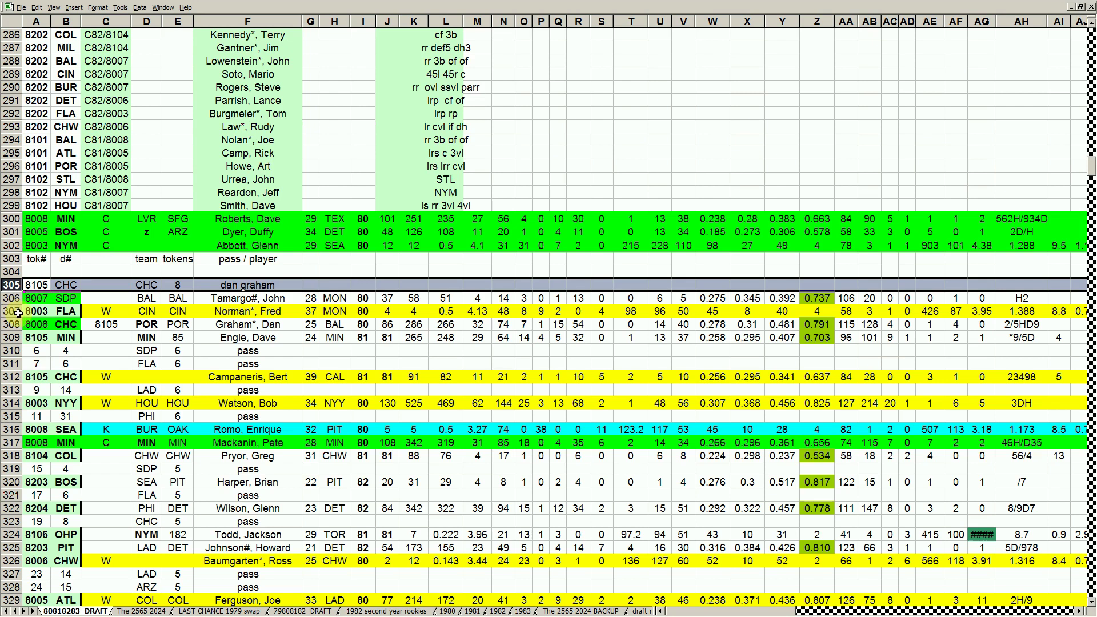
pyautogui.click(18, 325)
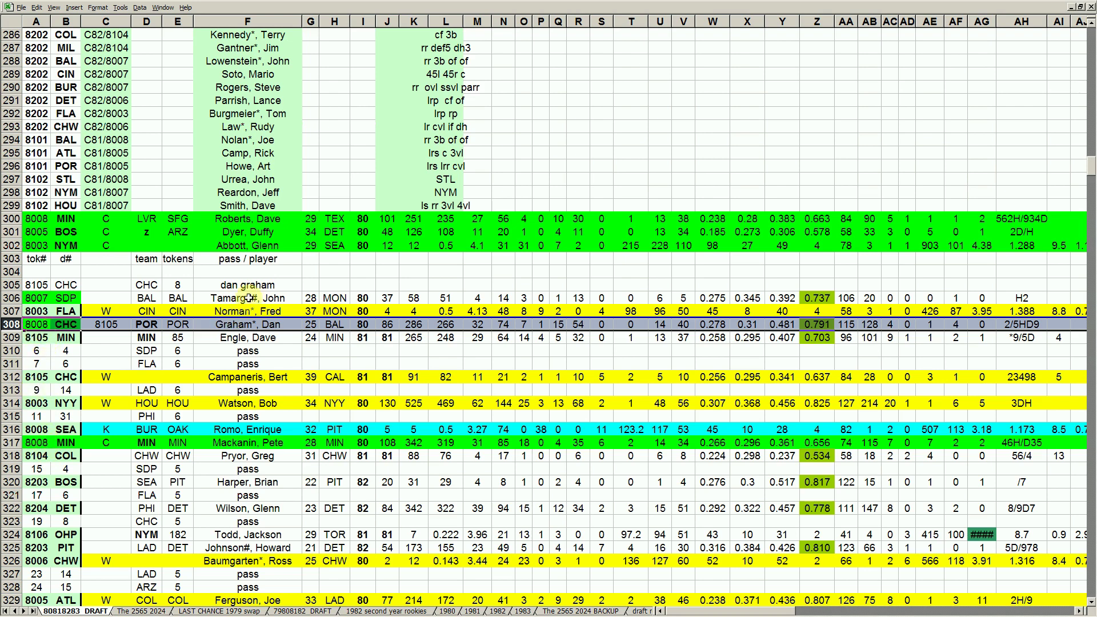
pyautogui.click(254, 325)
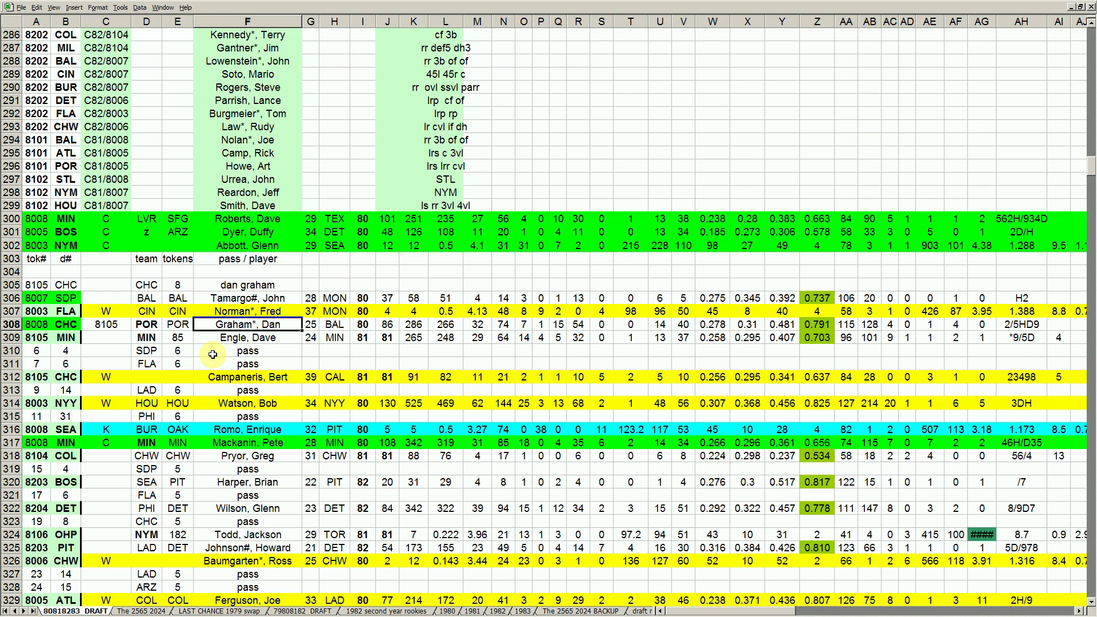
pyautogui.click(11, 324)
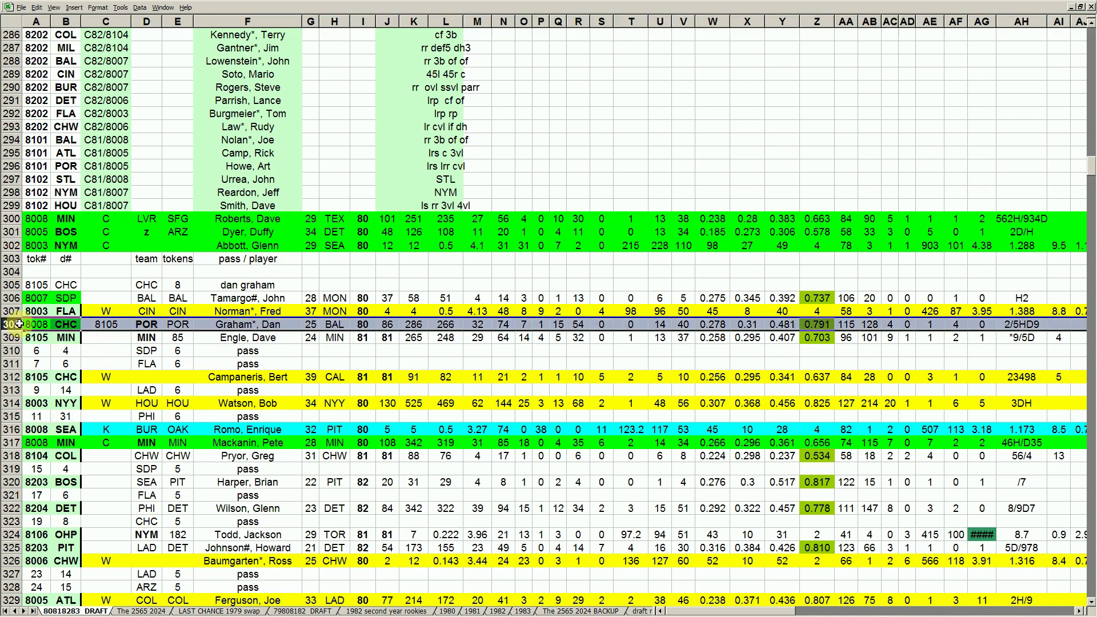
pyautogui.click(553, 355)
pyautogui.click(712, 324)
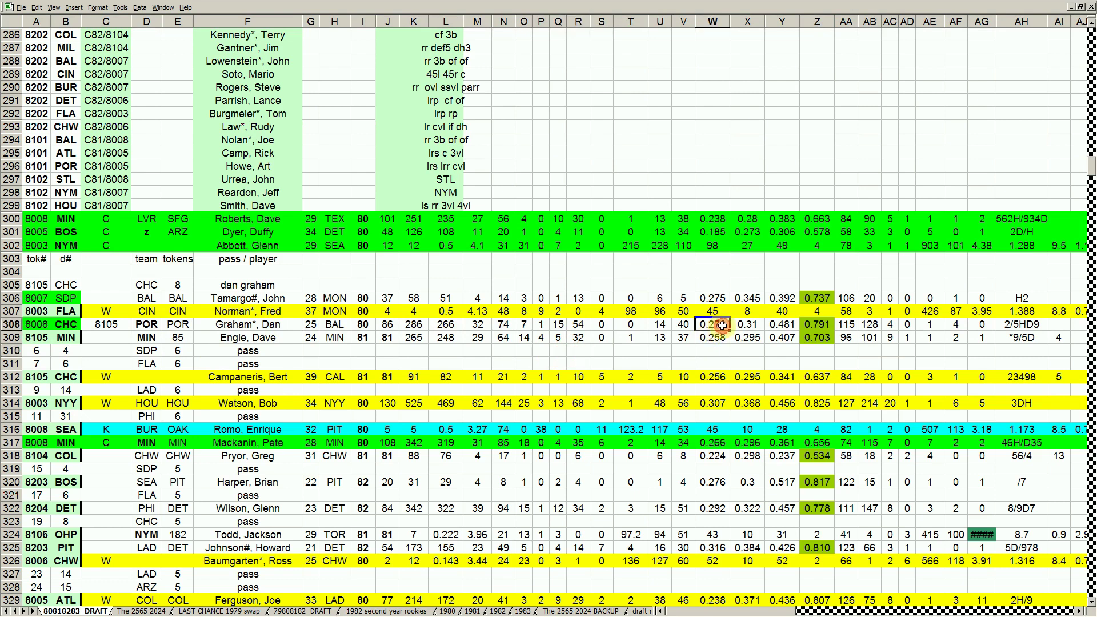
pyautogui.click(779, 327)
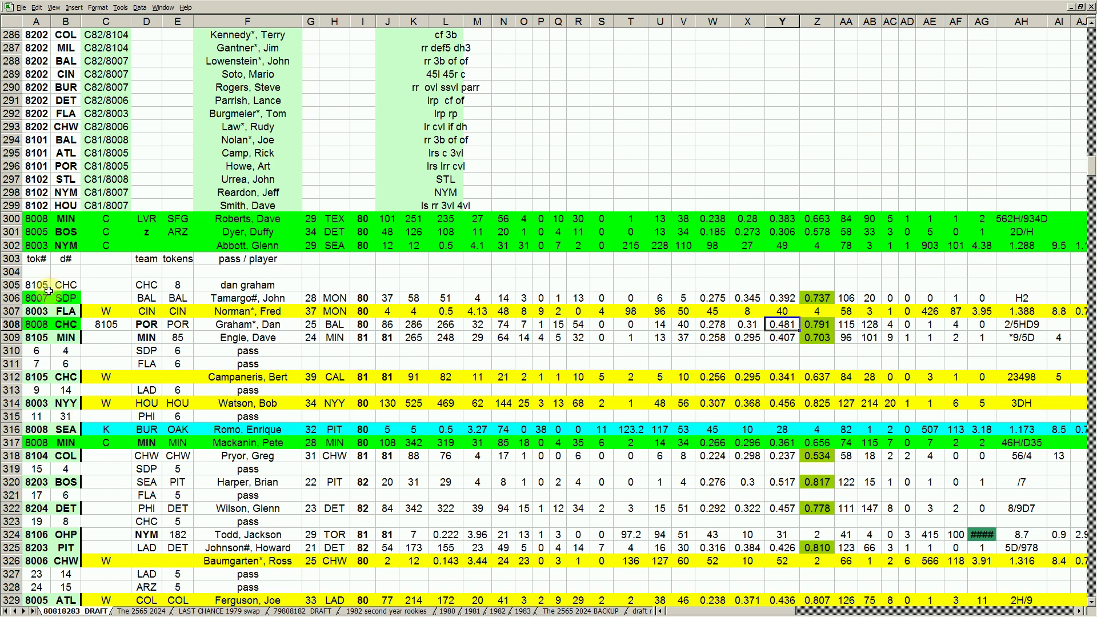
pyautogui.click(12, 285)
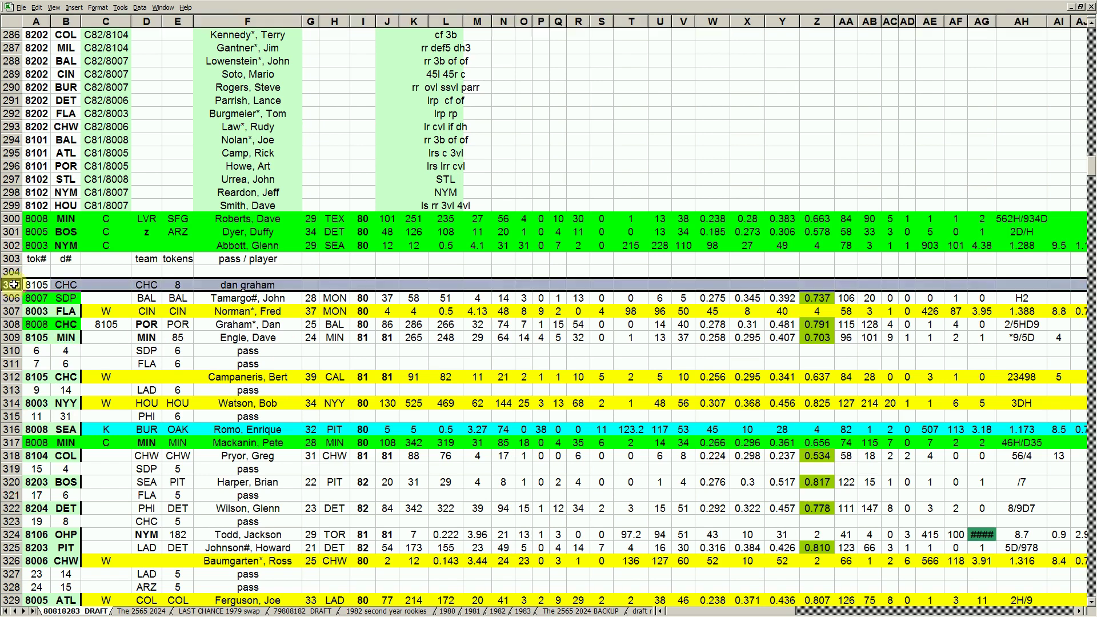
pyautogui.click(11, 324)
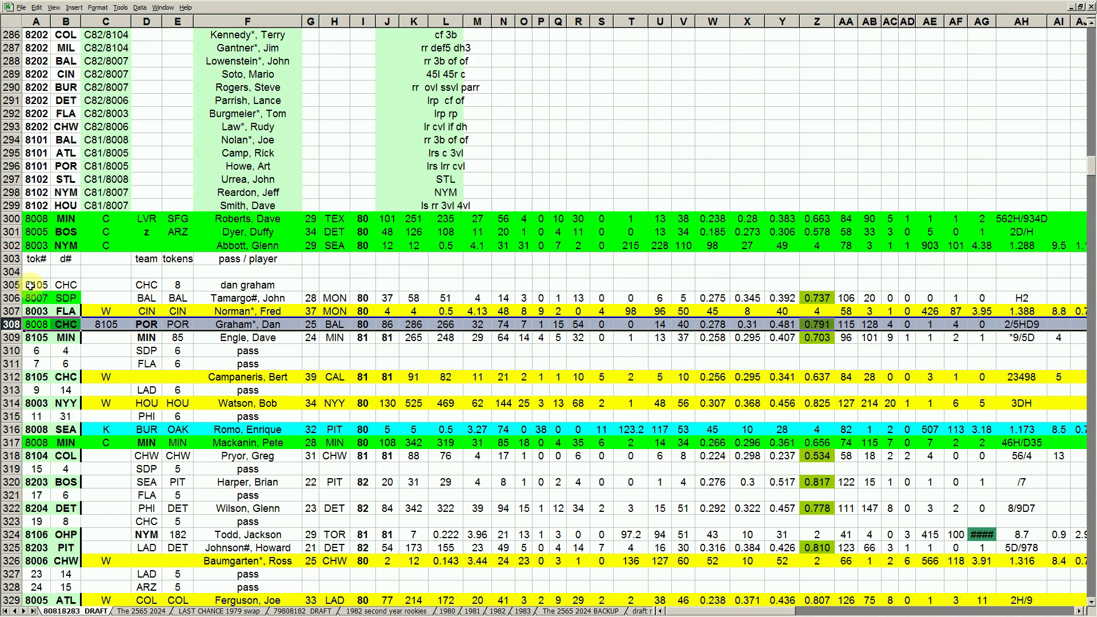
pyautogui.scroll(3, 86, 204)
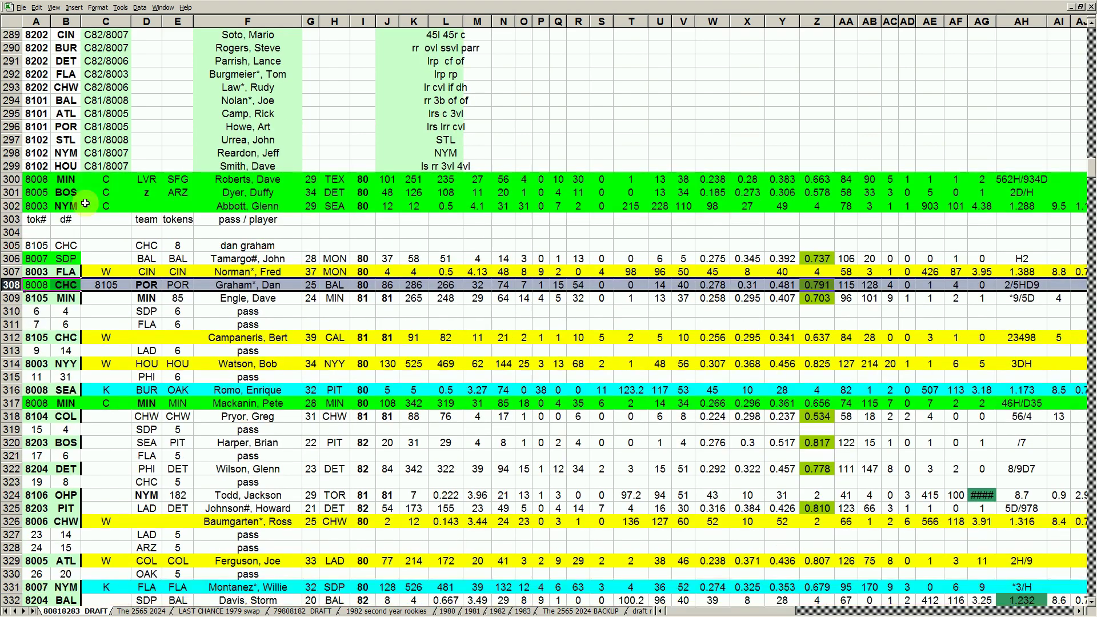
pyautogui.scroll(3, 86, 205)
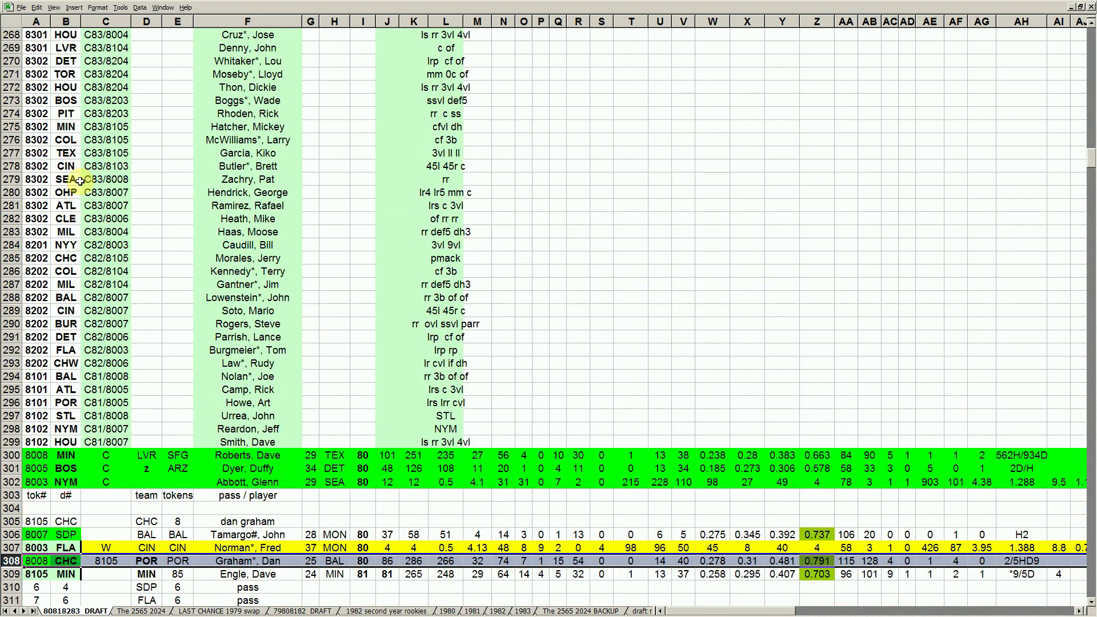
pyautogui.scroll(2, 80, 180)
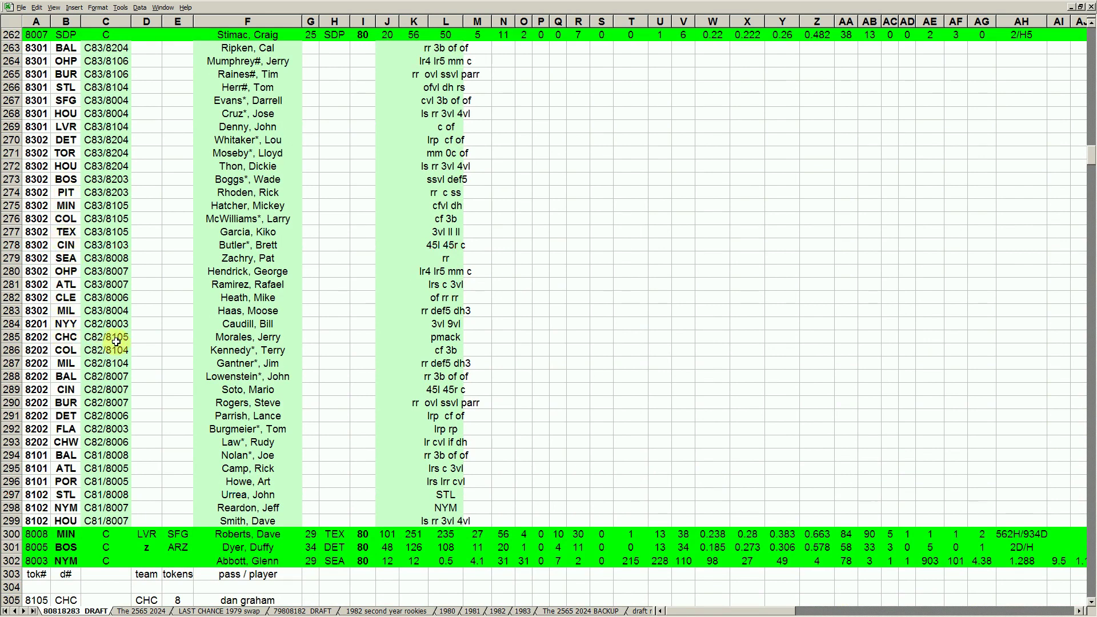
pyautogui.click(11, 337)
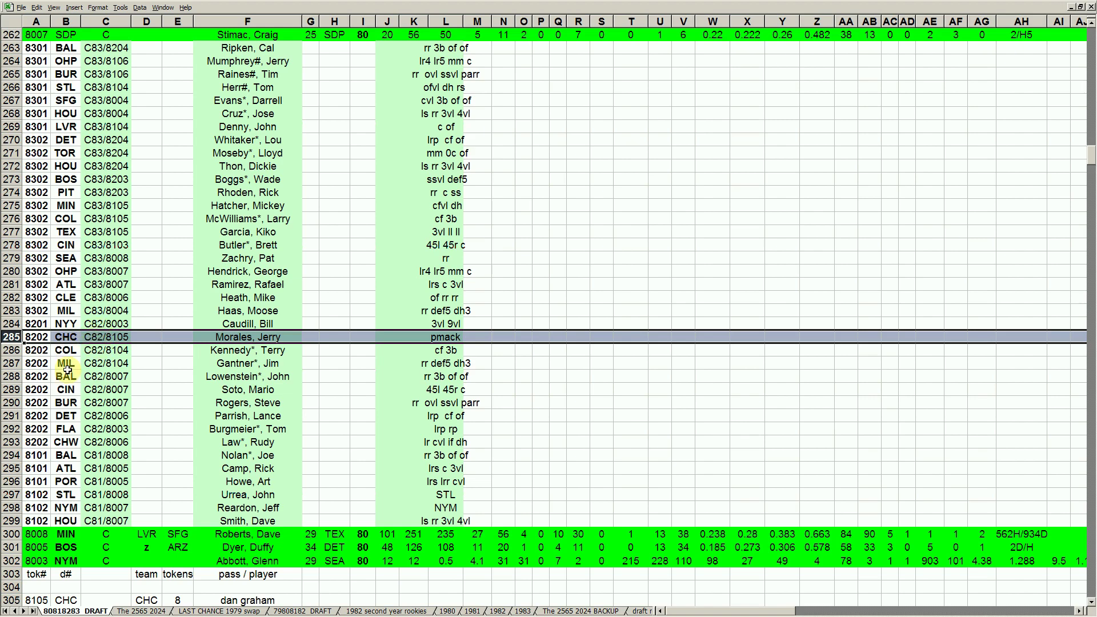
pyautogui.click(67, 455)
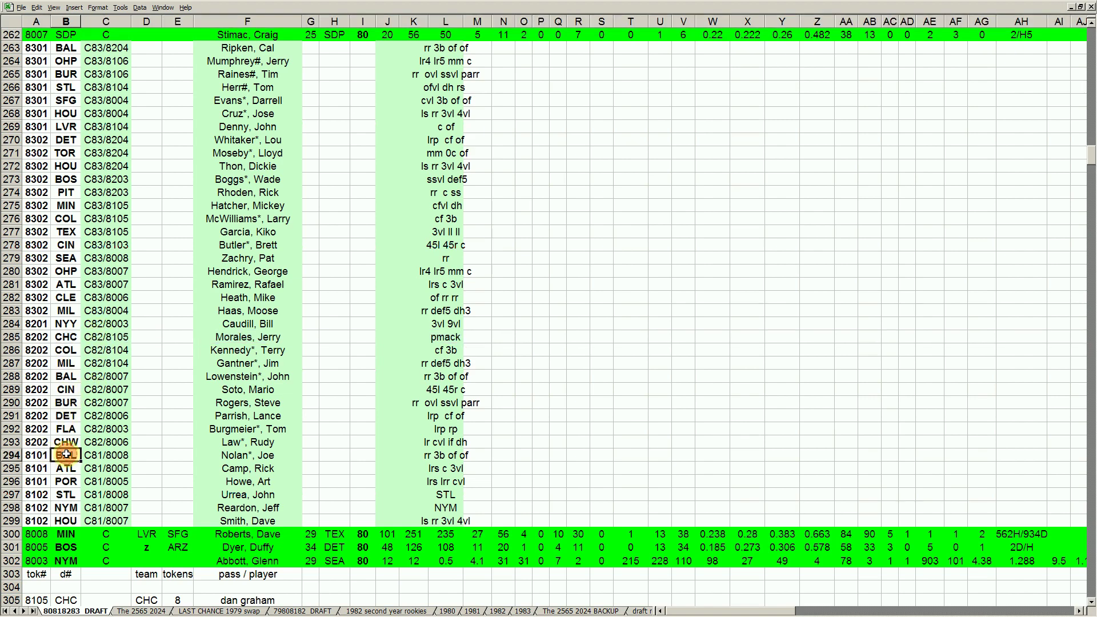
pyautogui.scroll(-3, 68, 454)
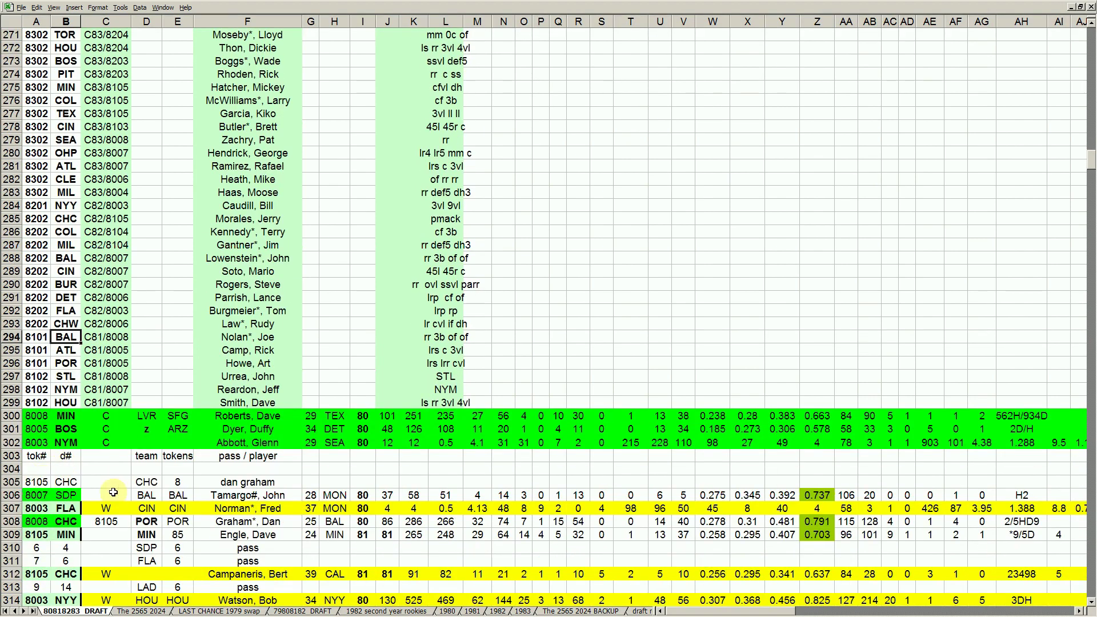
pyautogui.click(241, 482)
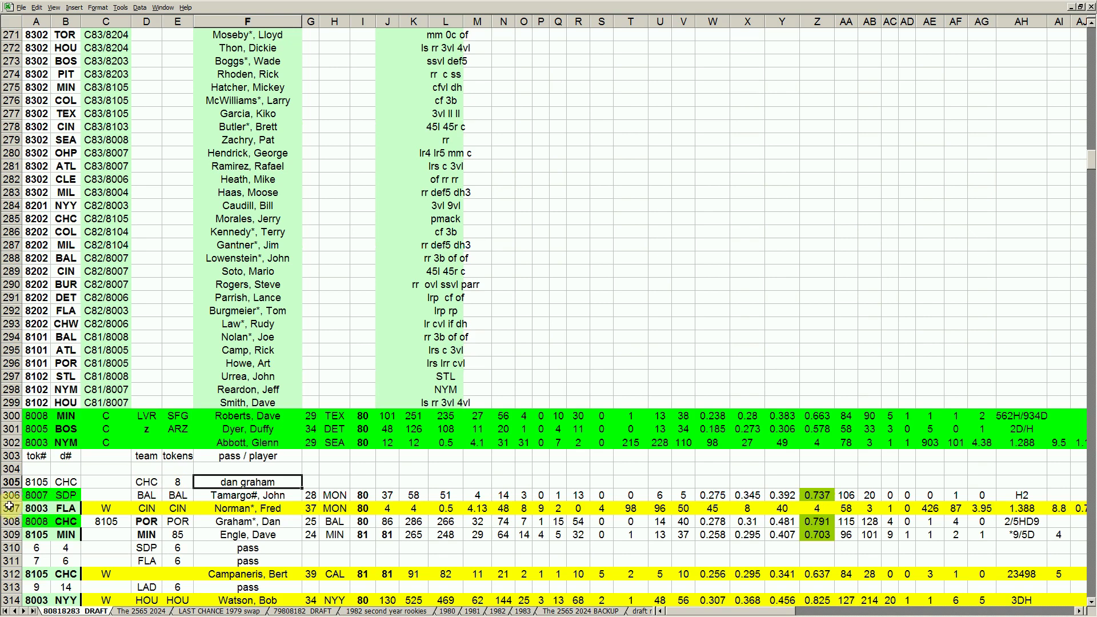
pyautogui.click(66, 495)
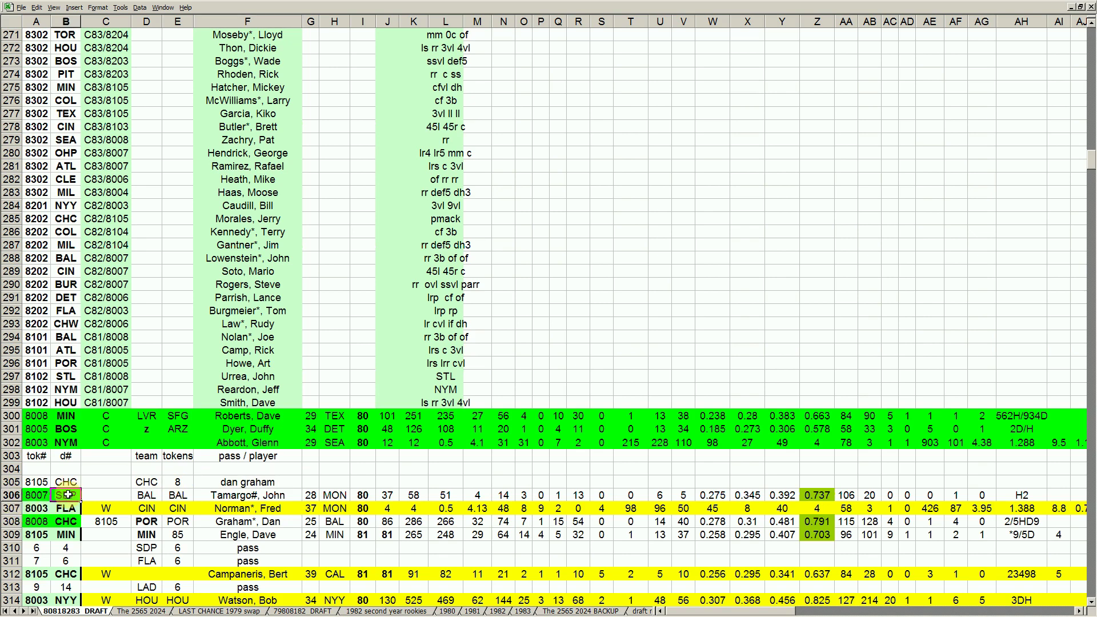
pyautogui.moveTo(69, 495); pyautogui.dragTo(69, 515)
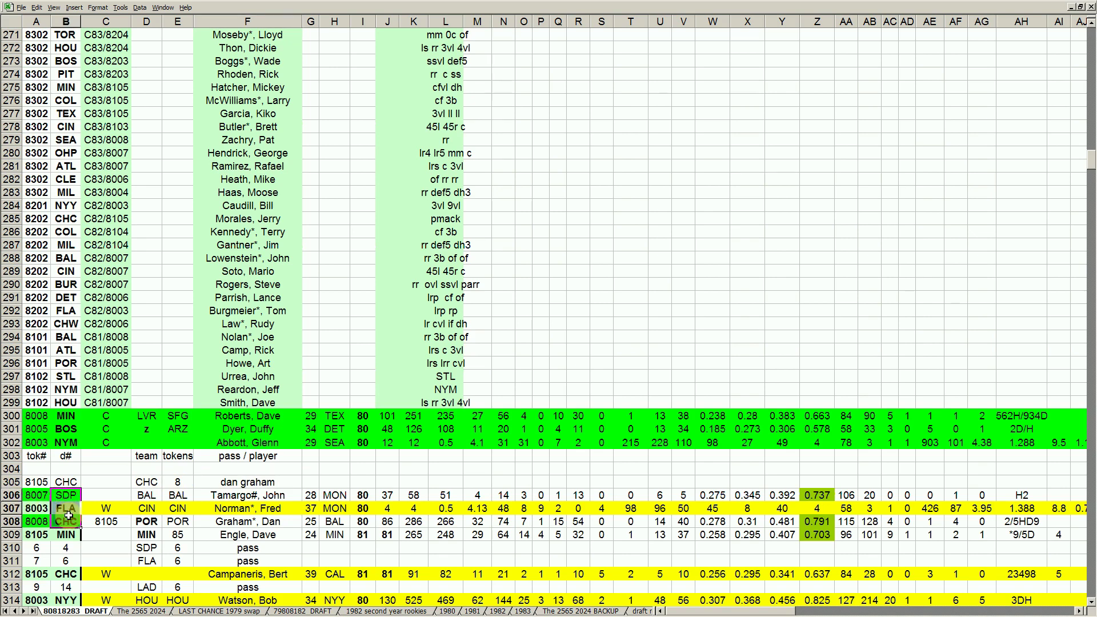
pyautogui.moveTo(68, 521); pyautogui.dragTo(70, 521)
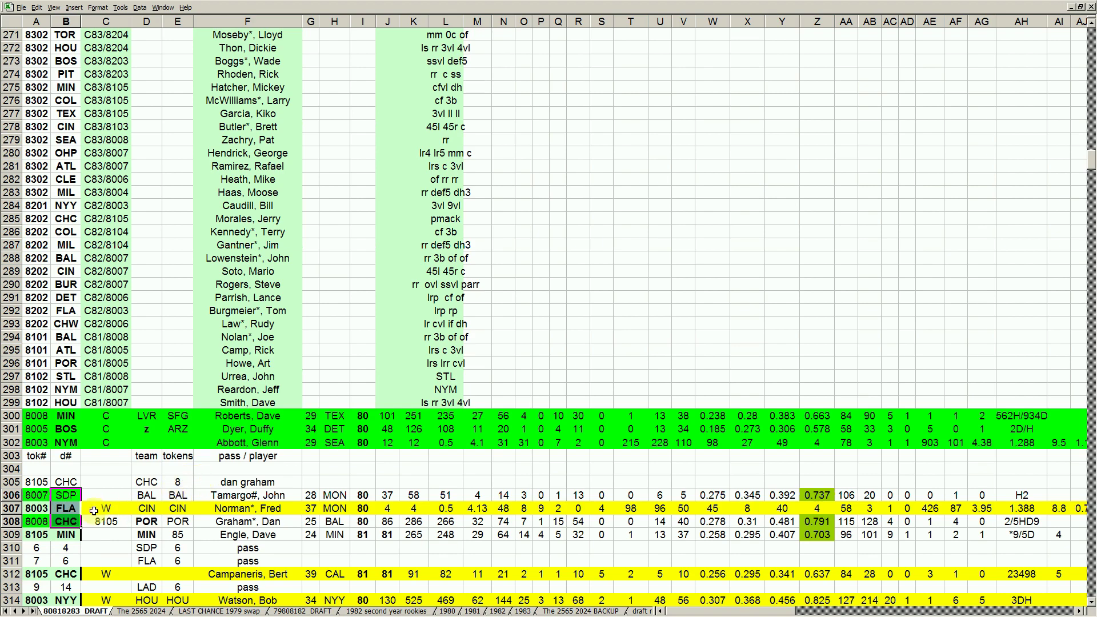
pyautogui.scroll(-2, 115, 538)
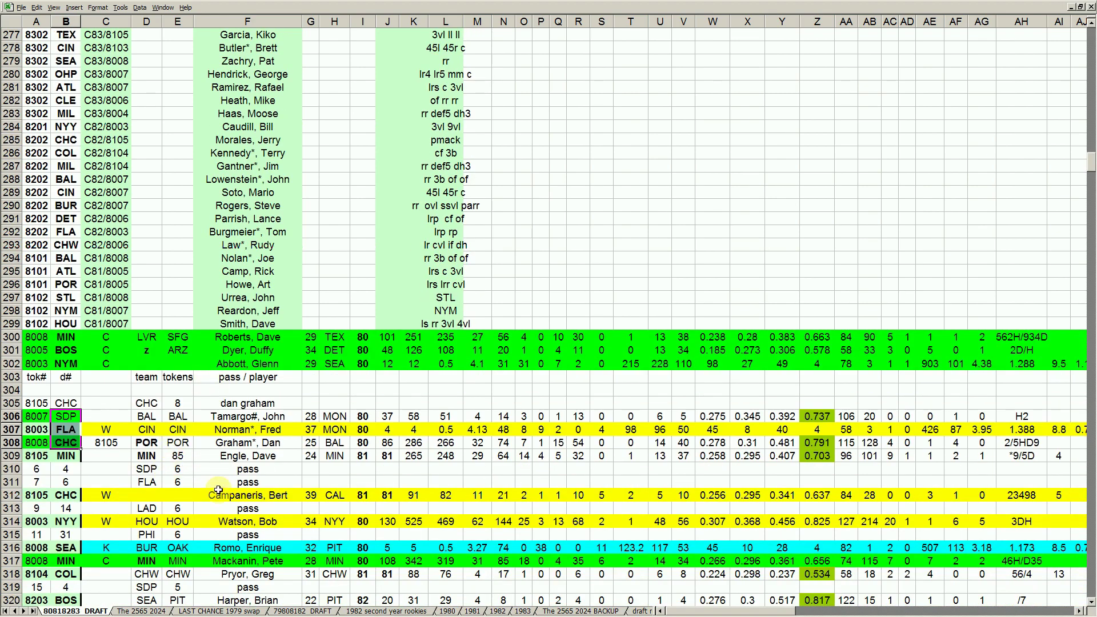
pyautogui.click(175, 470)
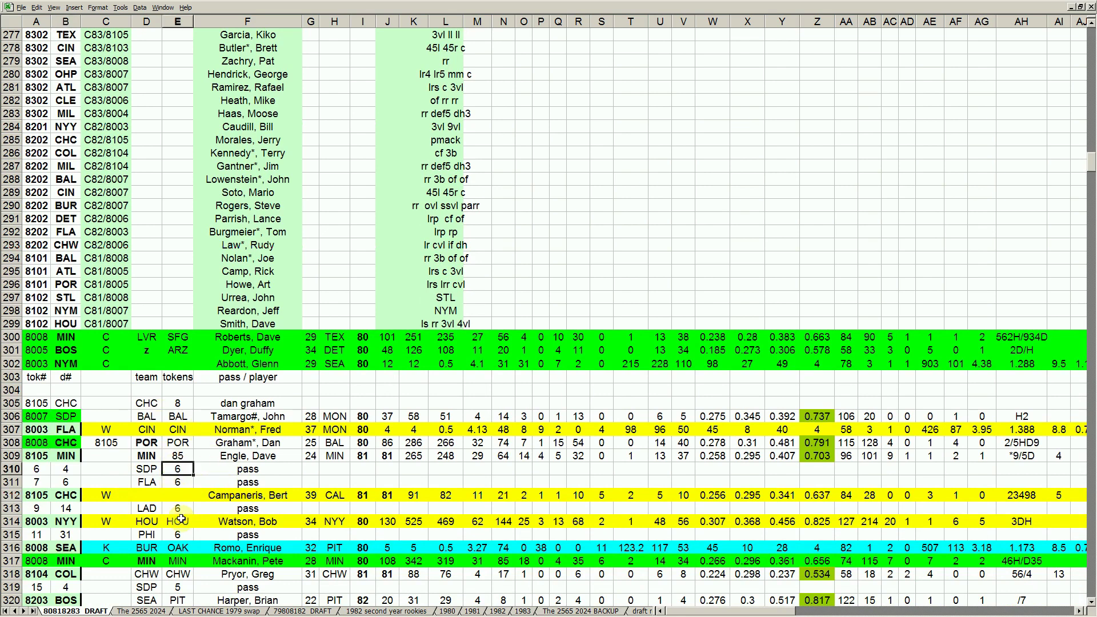
pyautogui.click(144, 470)
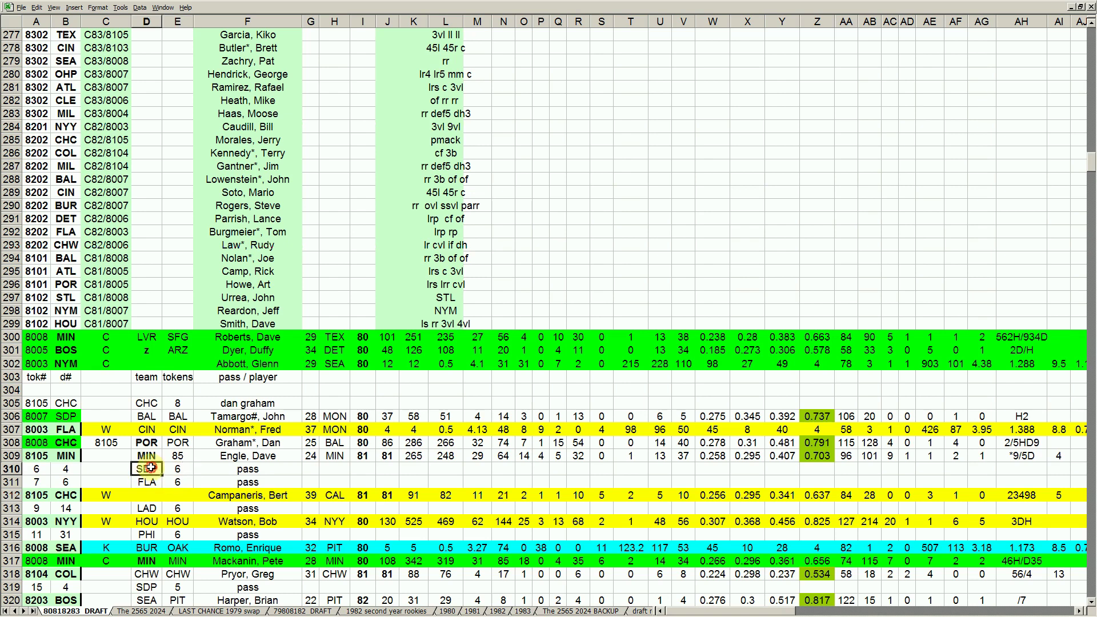
pyautogui.click(256, 472)
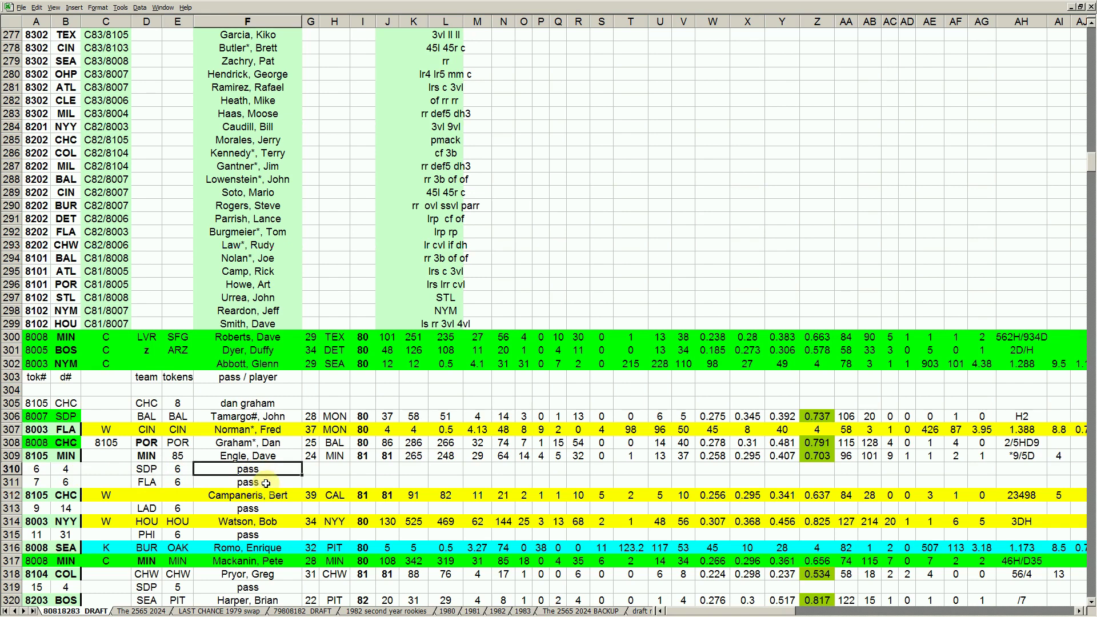
pyautogui.click(177, 470)
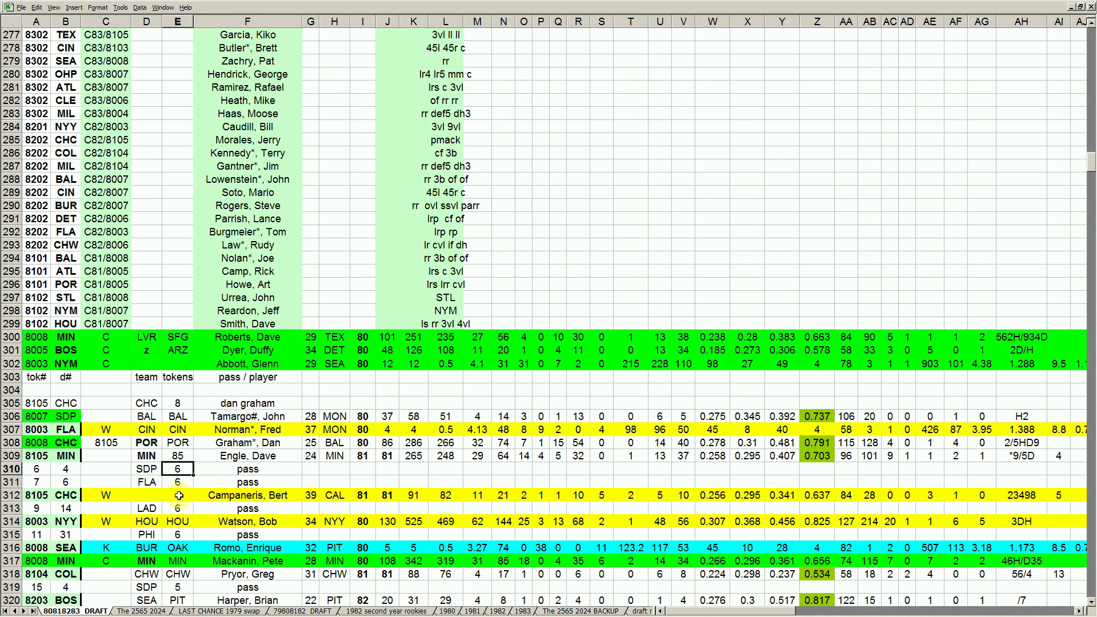
pyautogui.press('Down')
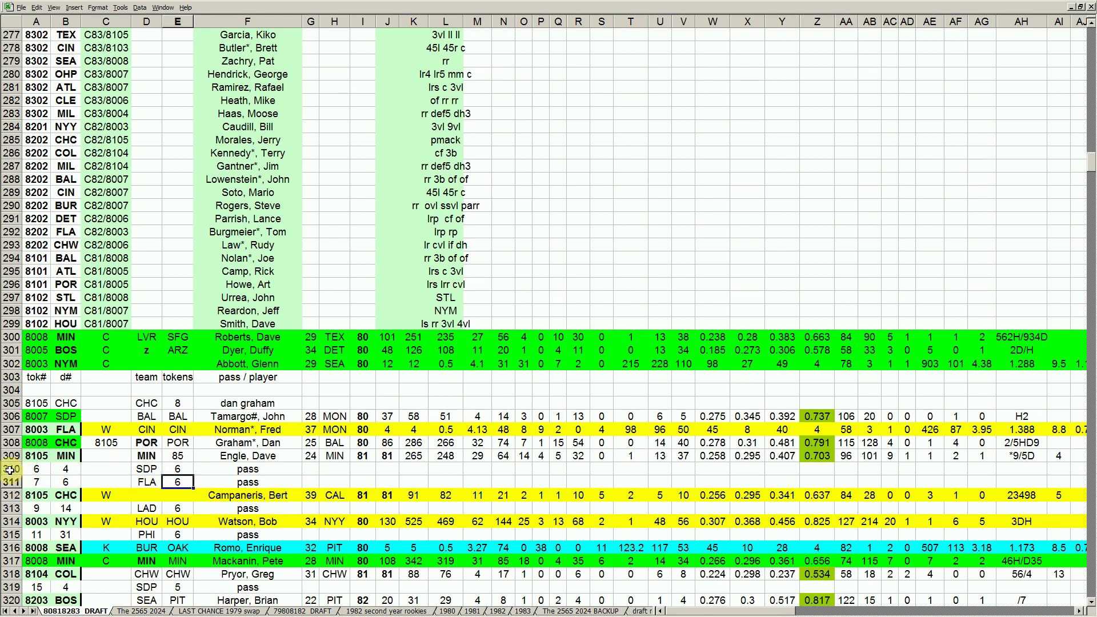
pyautogui.moveTo(10, 470); pyautogui.dragTo(10, 482)
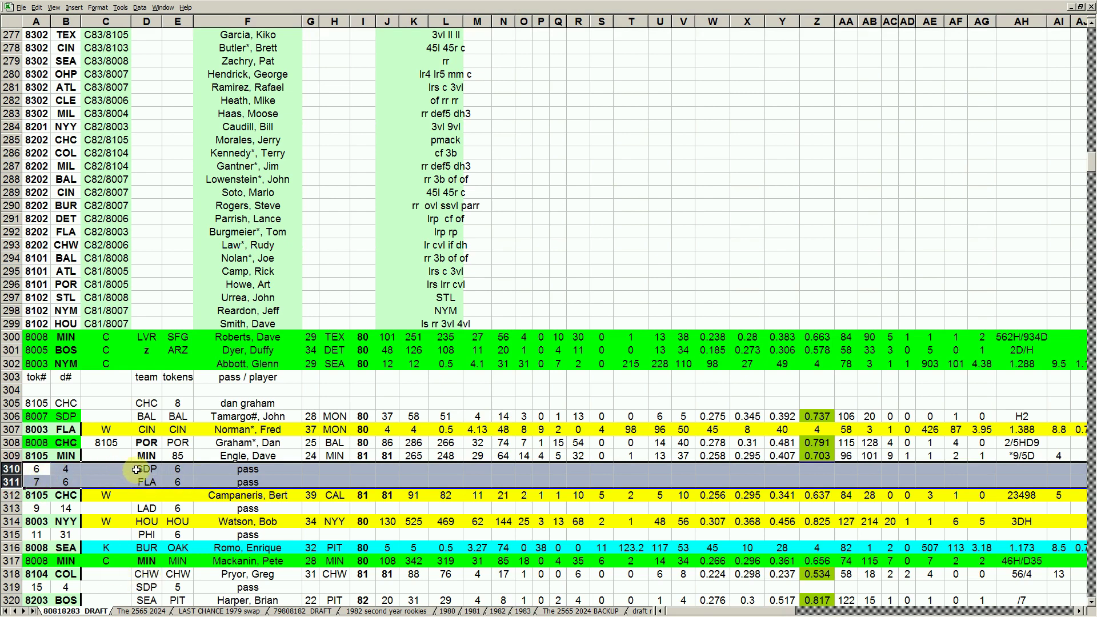
pyautogui.click(240, 468)
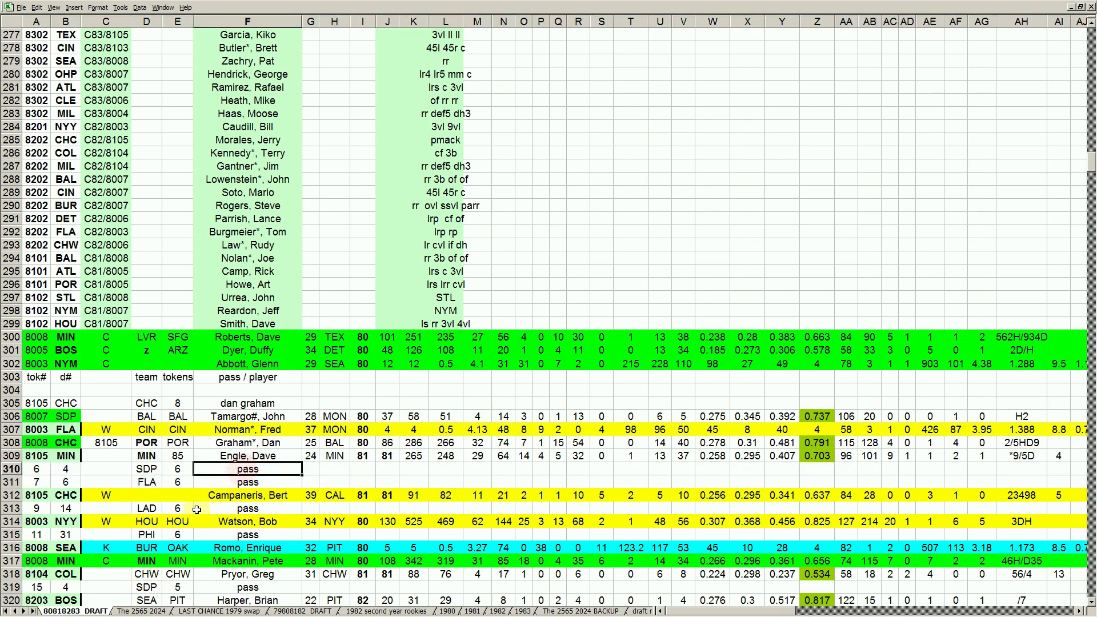
pyautogui.click(155, 483)
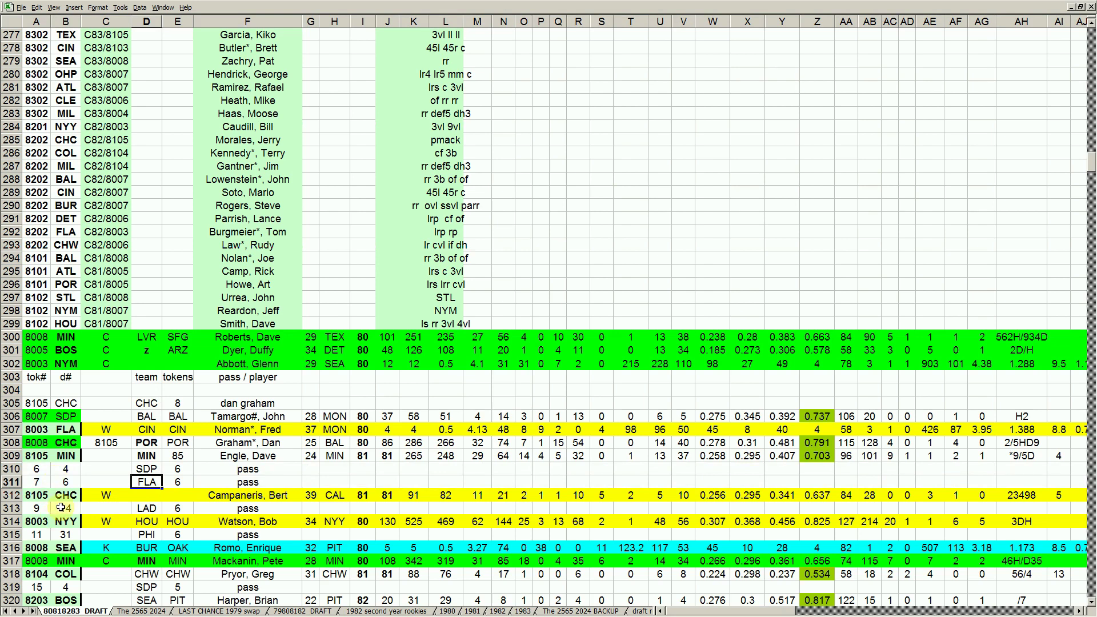
pyautogui.click(12, 495)
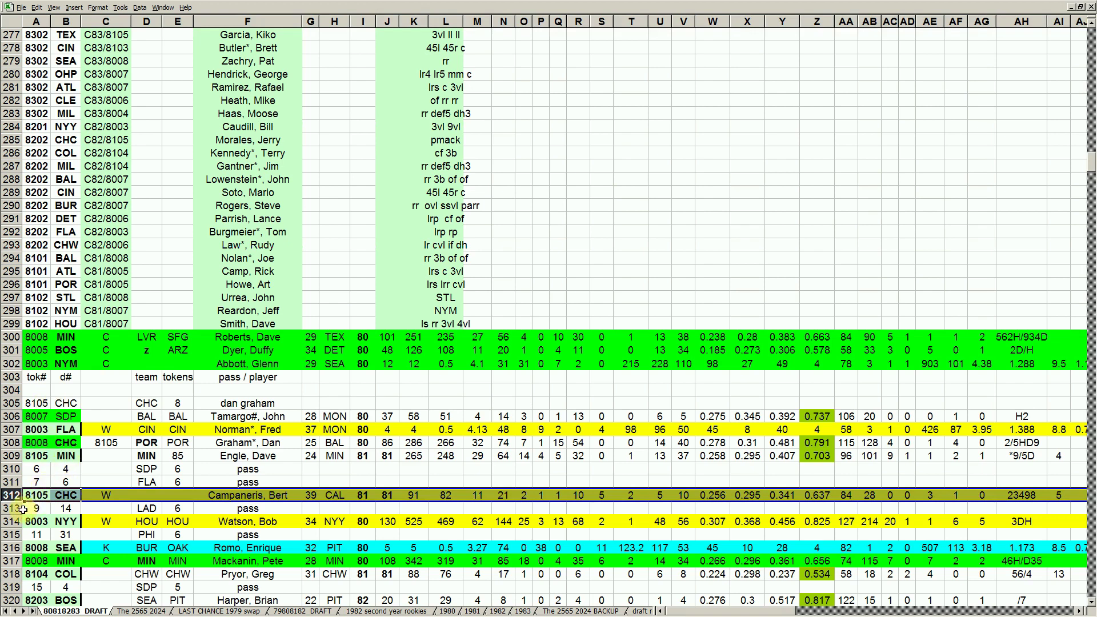
pyautogui.click(264, 495)
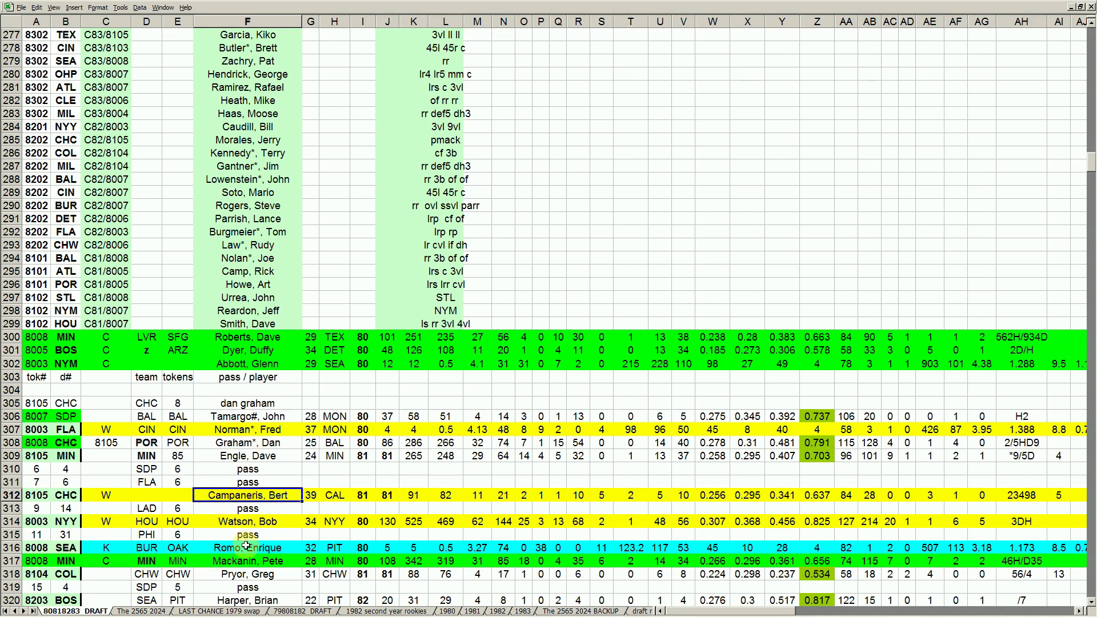
pyautogui.click(260, 562)
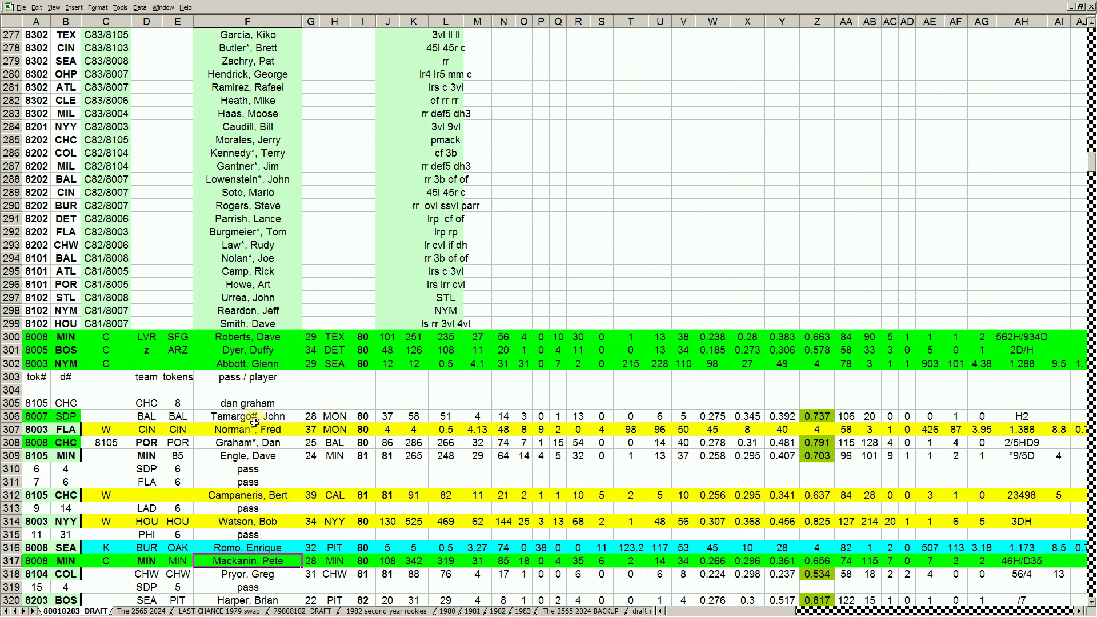
pyautogui.click(258, 498)
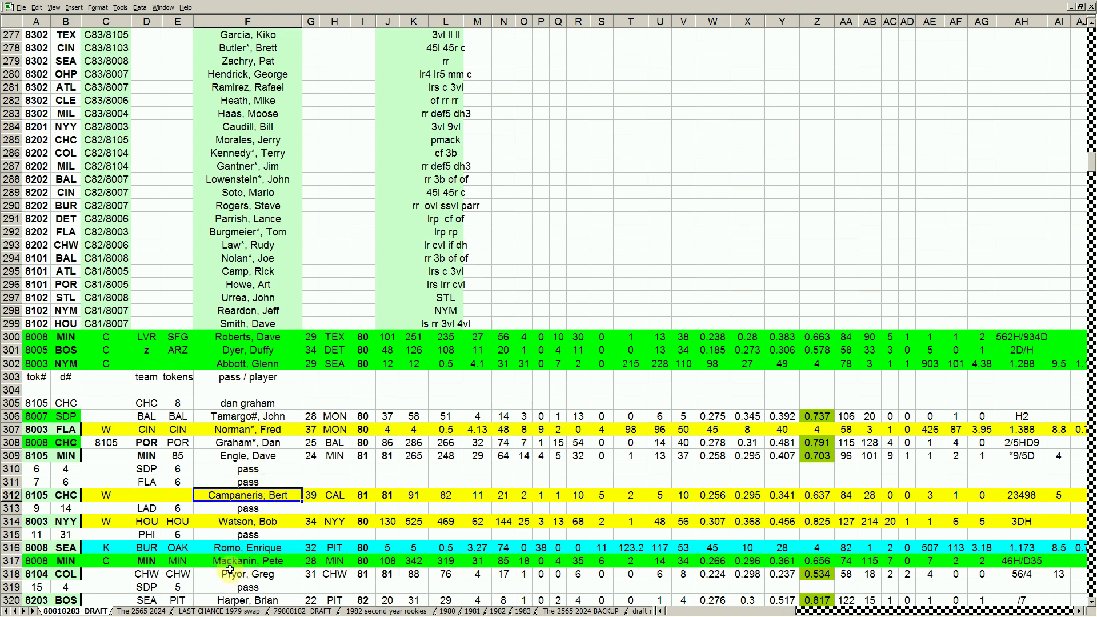
pyautogui.click(13, 522)
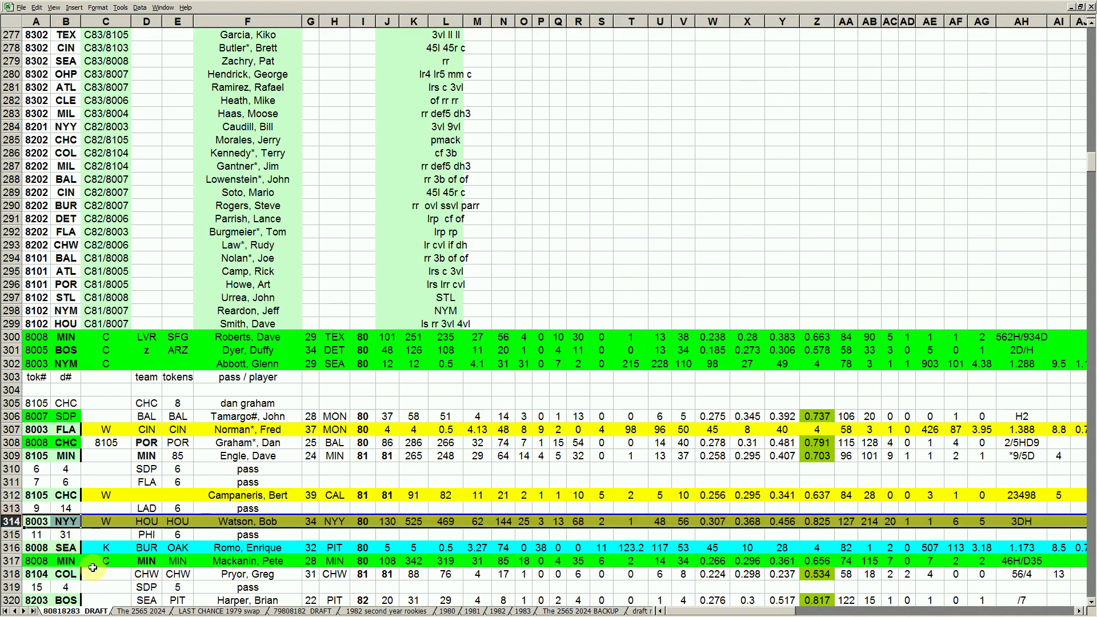
pyautogui.scroll(-2, 108, 549)
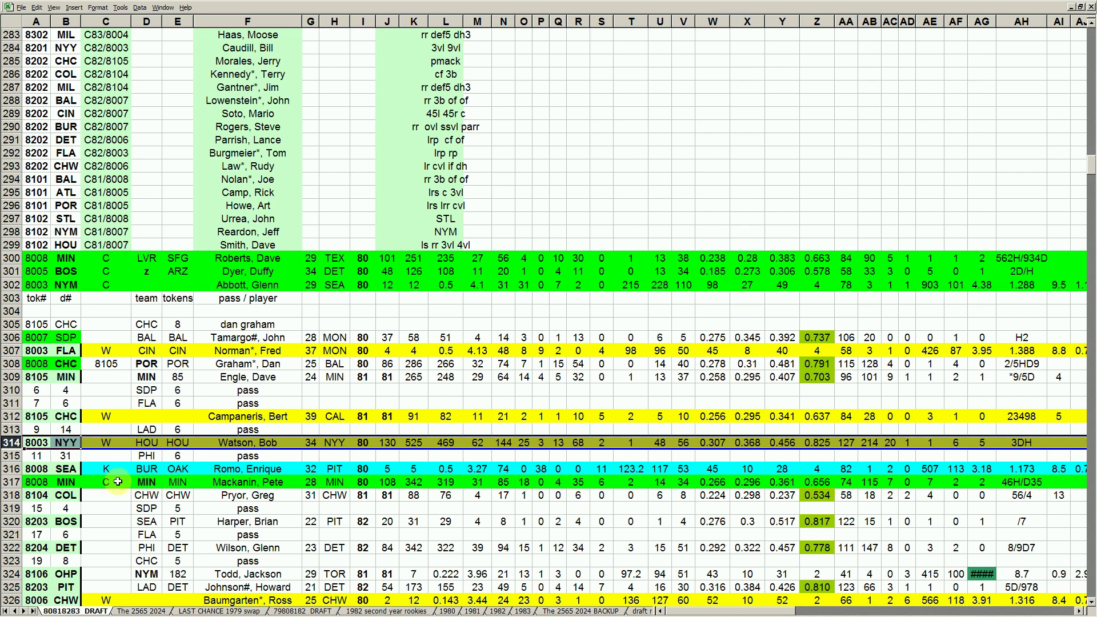
pyautogui.click(18, 469)
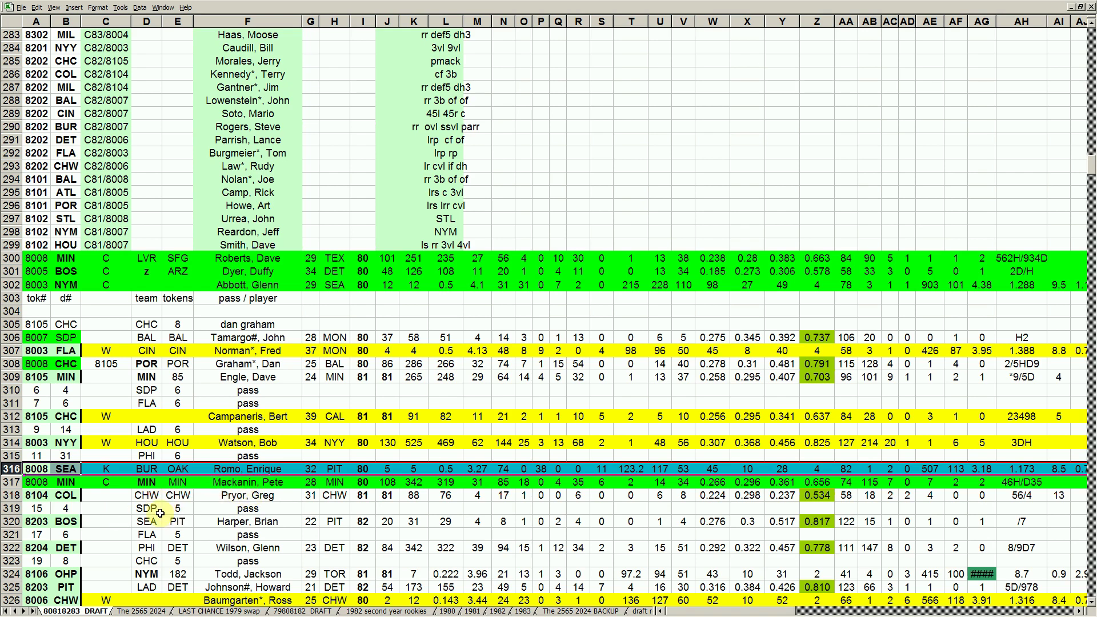
pyautogui.click(118, 526)
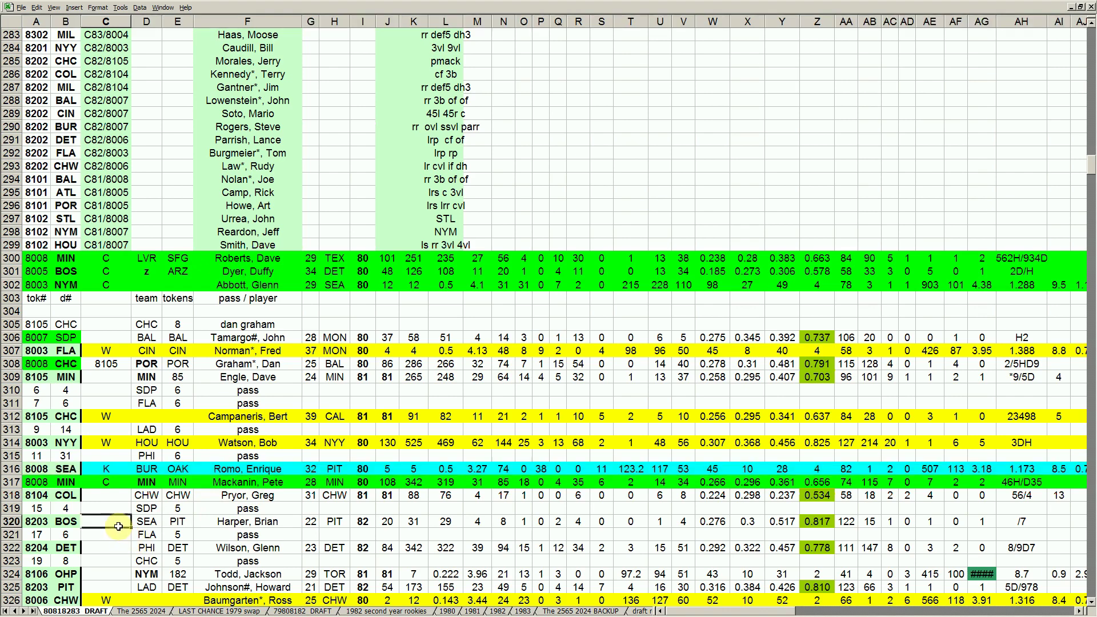
pyautogui.scroll(-4, 118, 527)
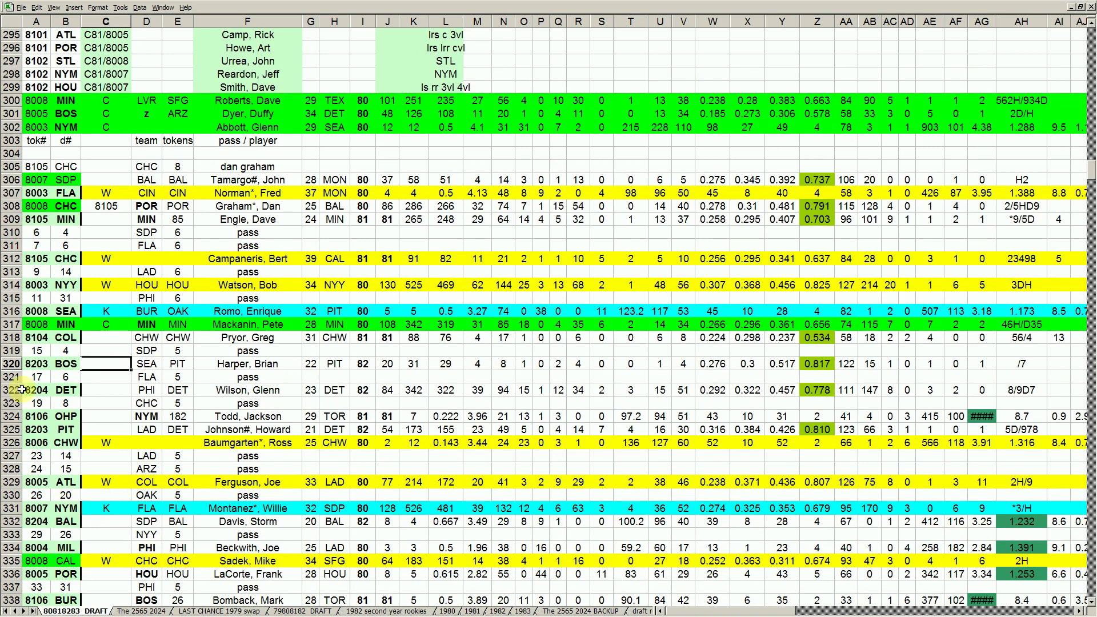
pyautogui.click(11, 364)
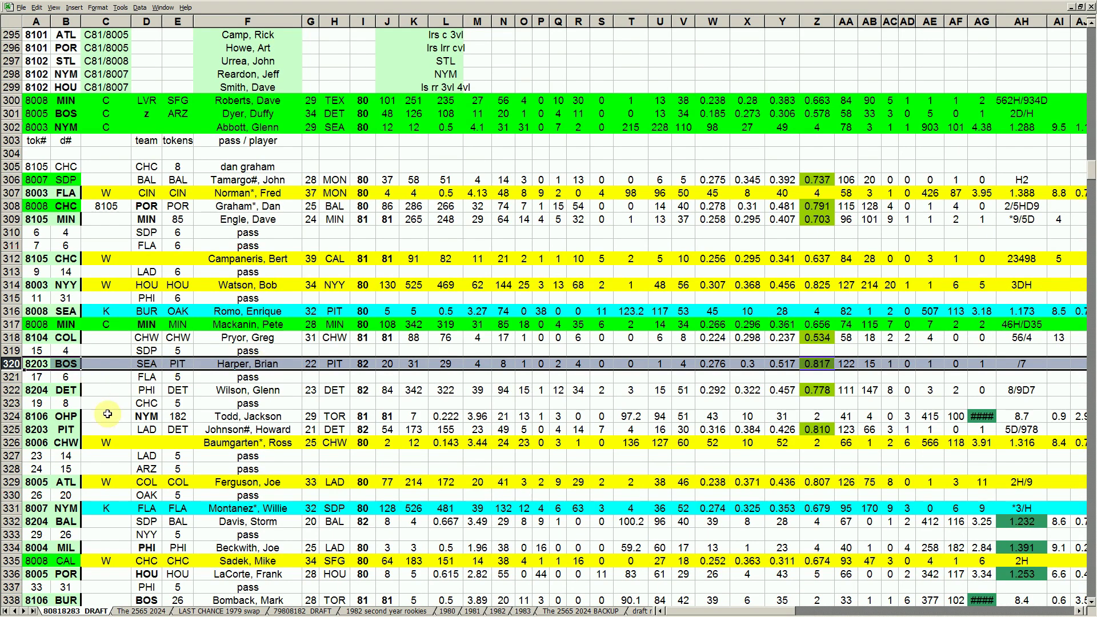
pyautogui.click(12, 430)
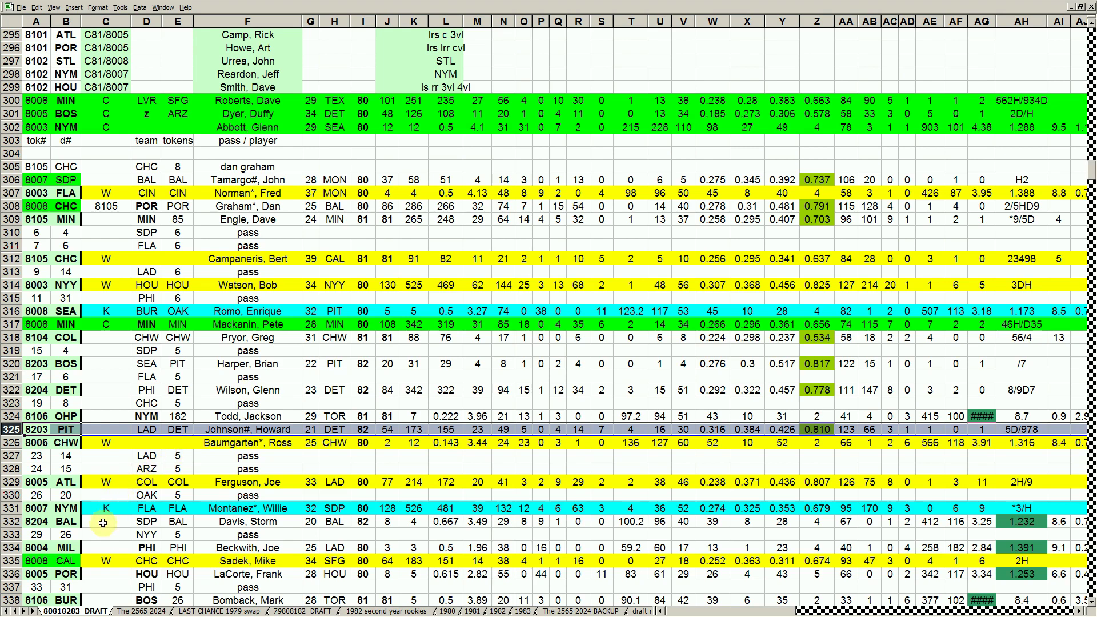
pyautogui.click(12, 509)
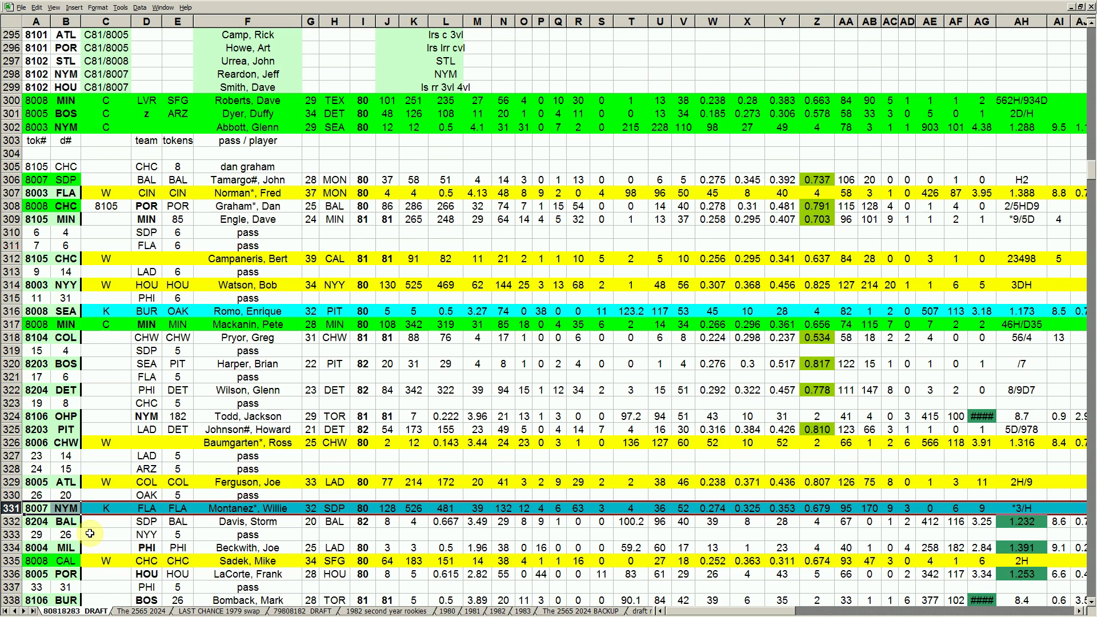
pyautogui.click(281, 511)
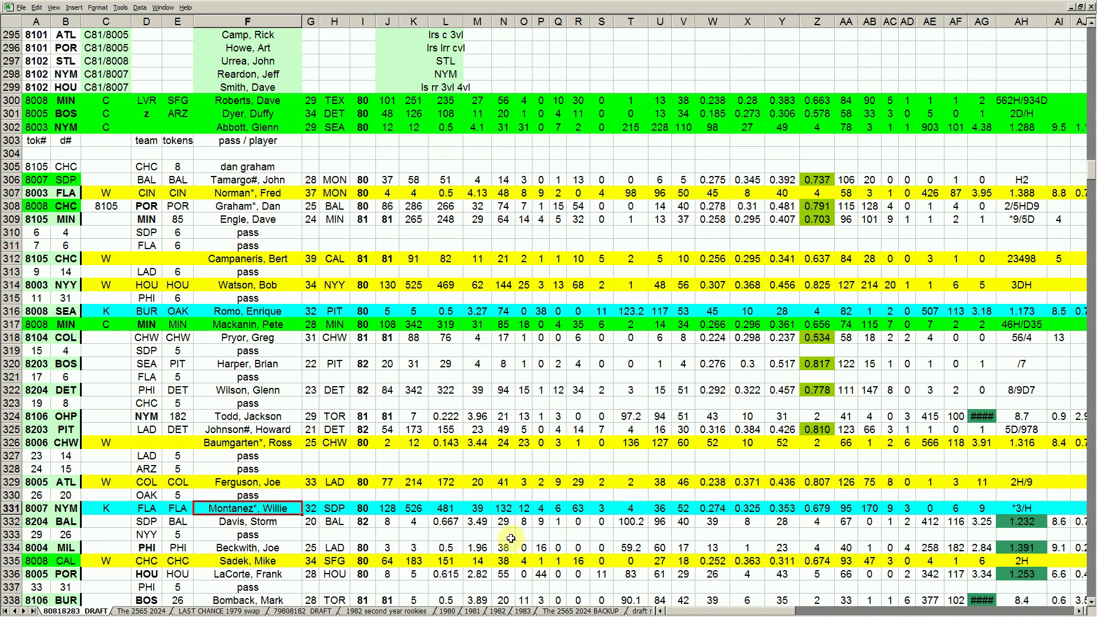
pyautogui.click(67, 524)
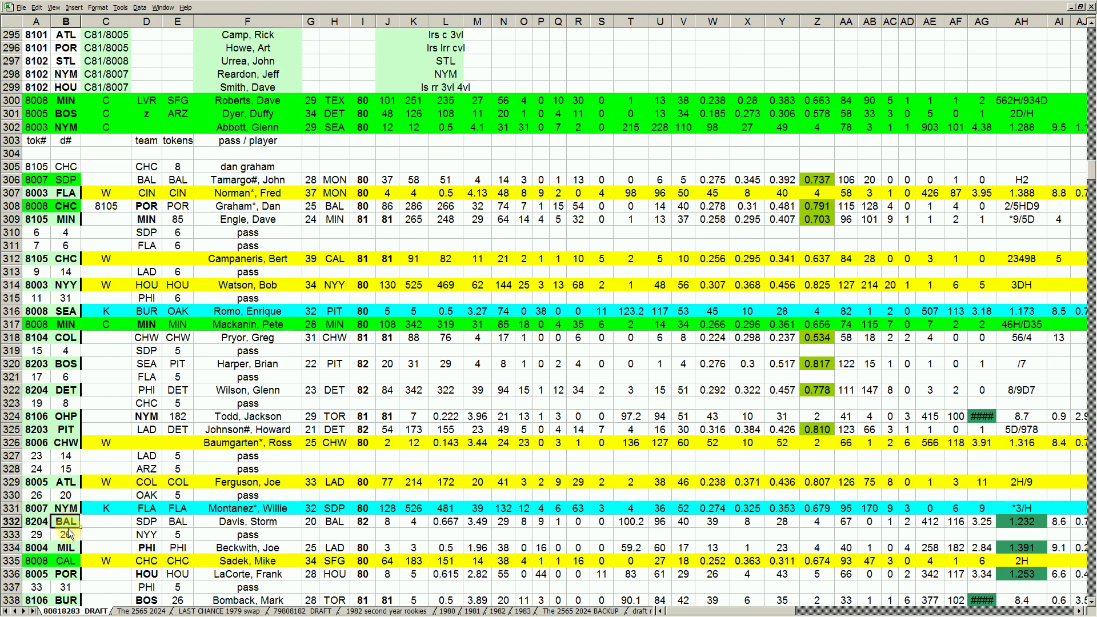
pyautogui.scroll(-2, 68, 533)
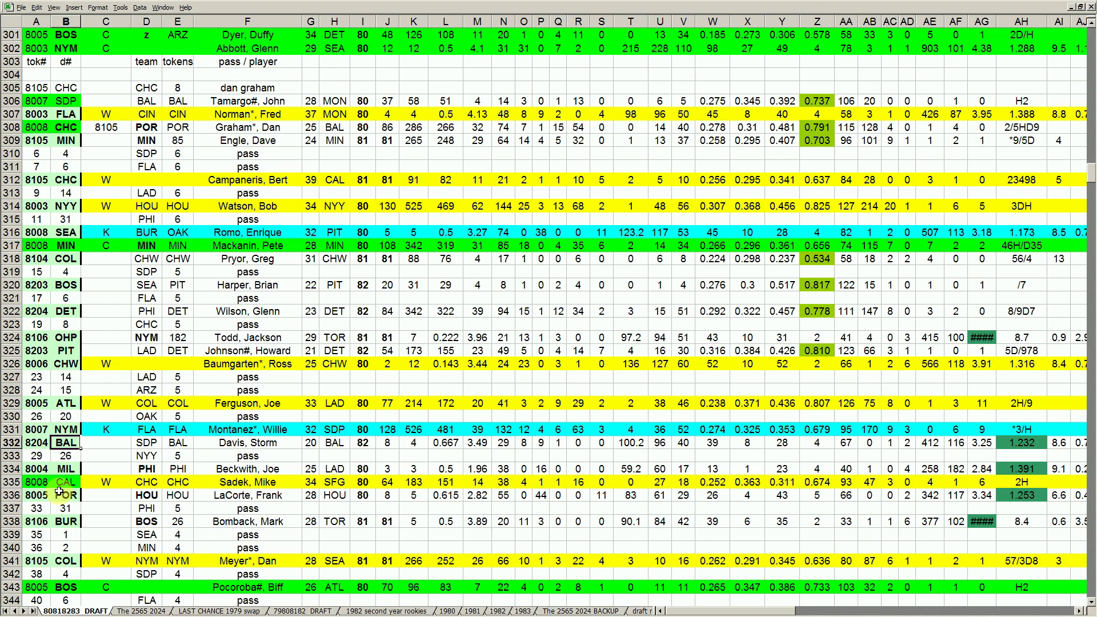
pyautogui.scroll(-2, 59, 492)
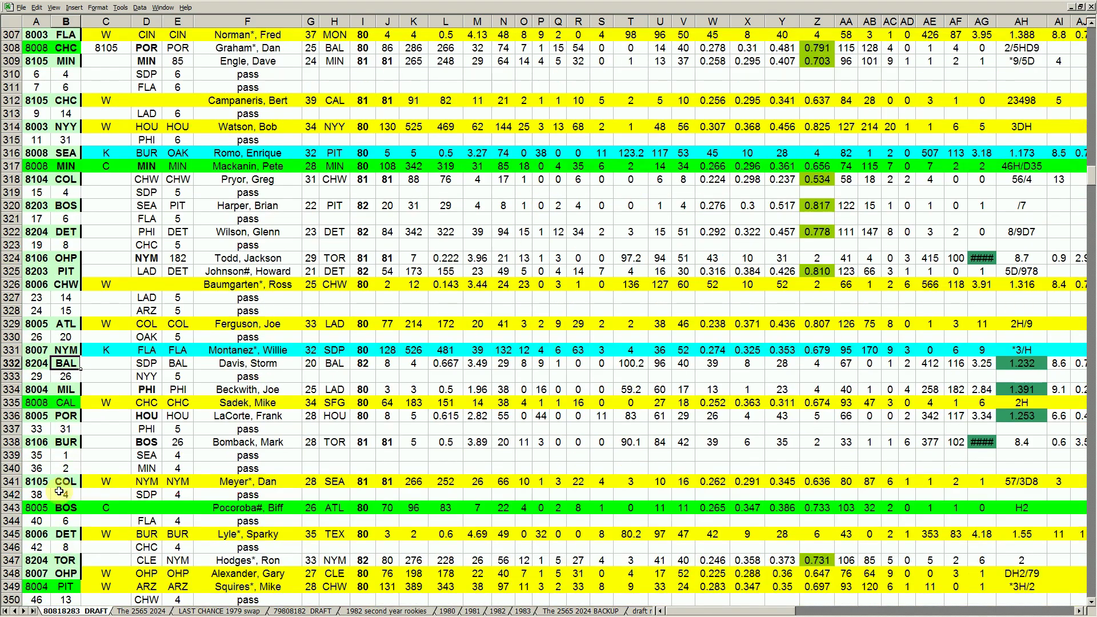
pyautogui.scroll(-1, 59, 492)
pyautogui.scroll(1, 59, 492)
pyautogui.scroll(-1, 62, 490)
pyautogui.scroll(-1, 62, 490)
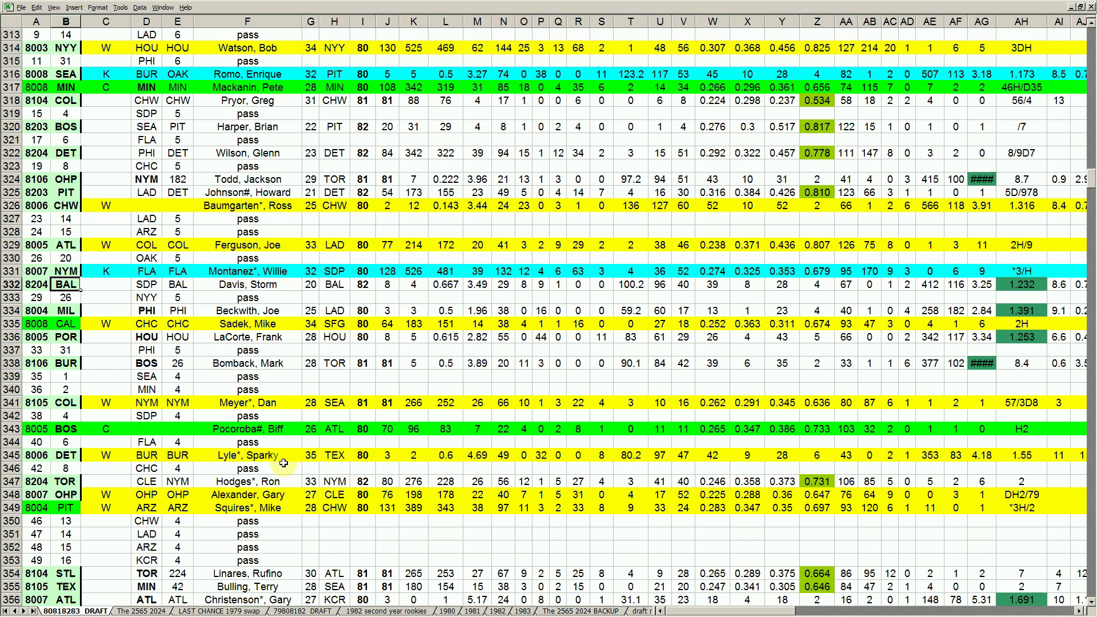
pyautogui.click(81, 455)
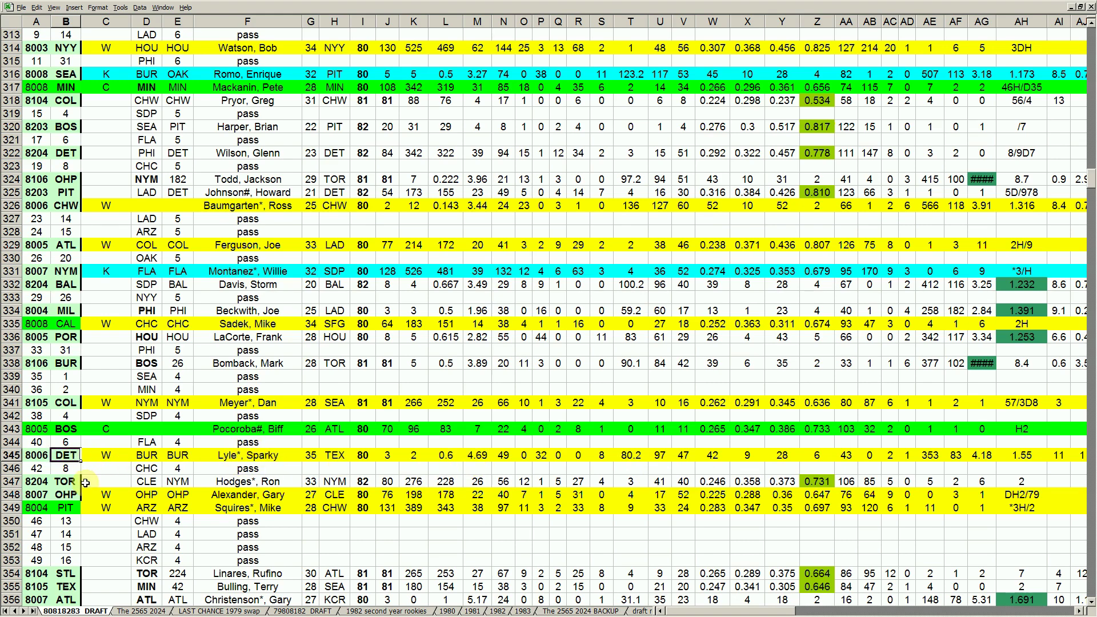
pyautogui.scroll(-2, 84, 482)
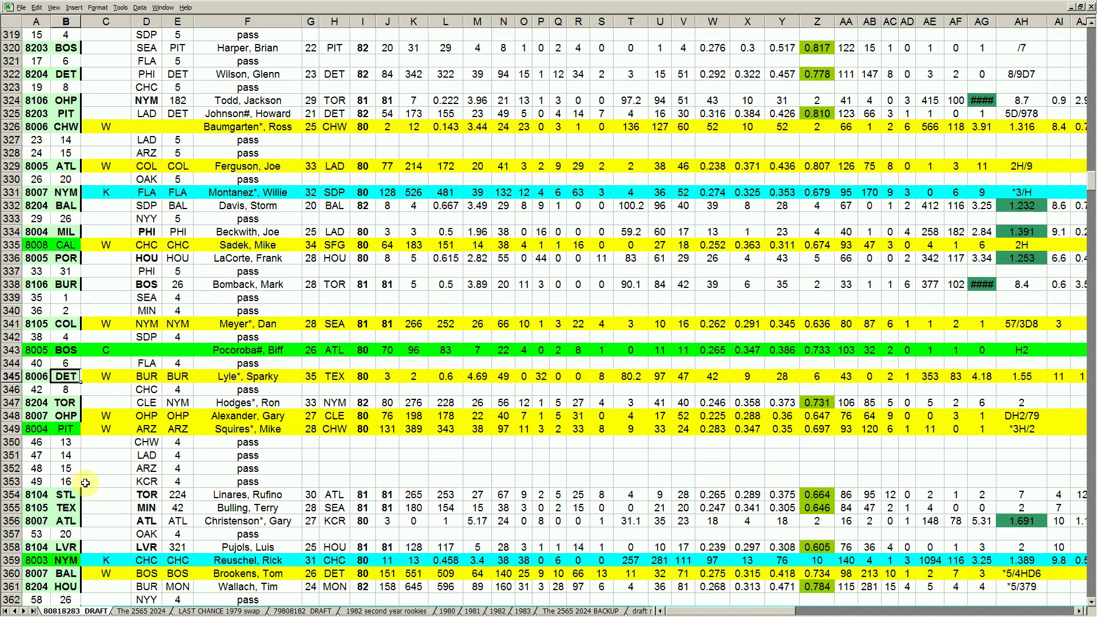
pyautogui.click(14, 523)
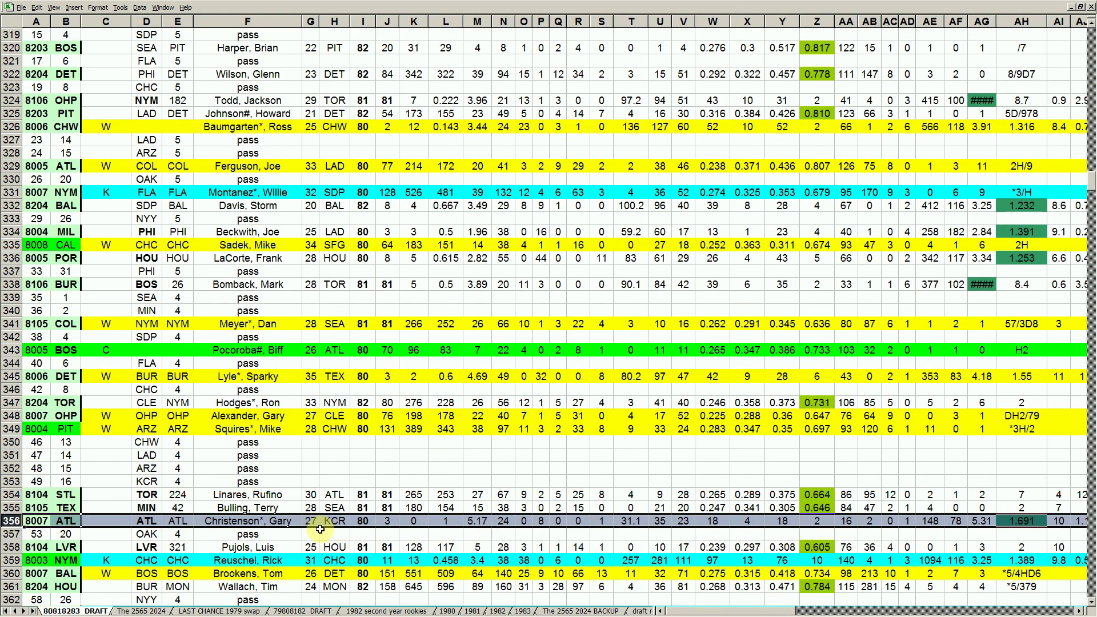
pyautogui.click(152, 533)
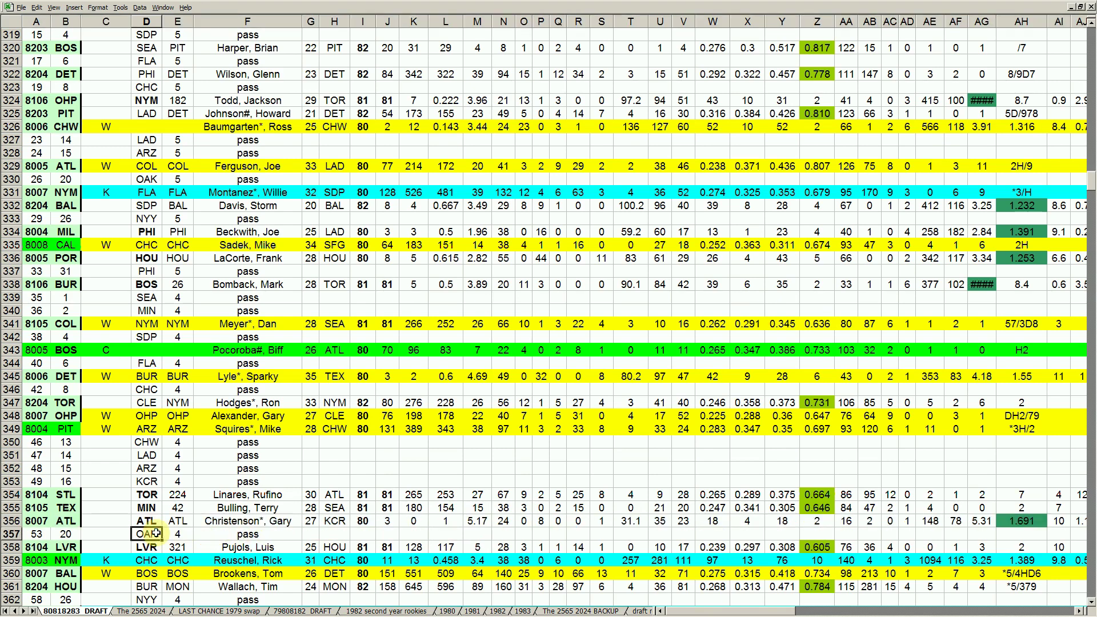
pyautogui.scroll(-4, 156, 533)
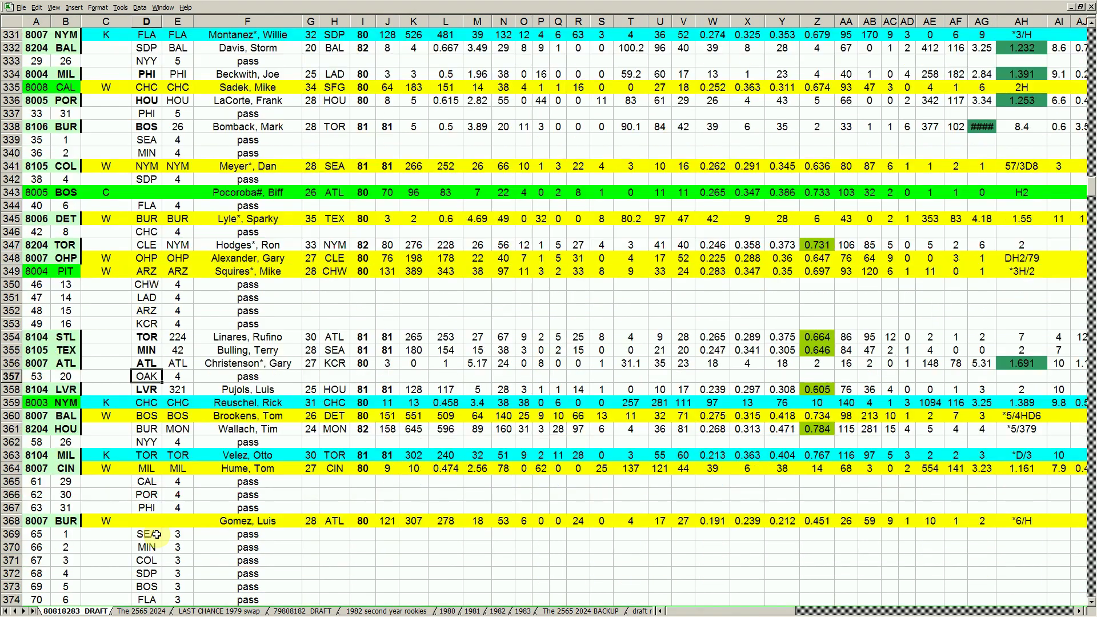
pyautogui.click(12, 403)
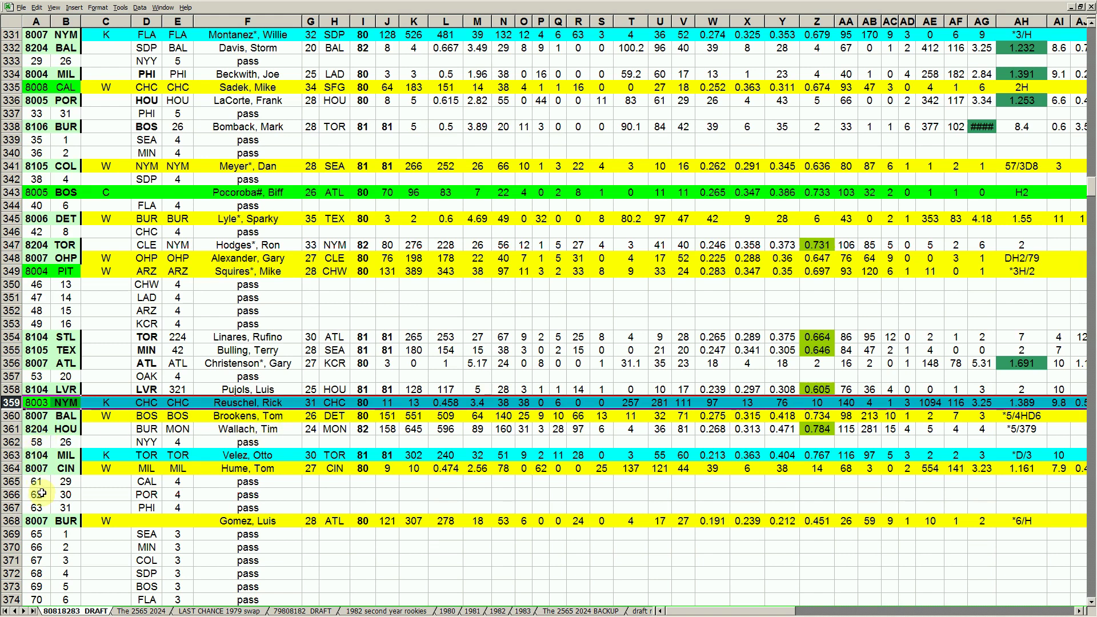
pyautogui.click(65, 495)
pyautogui.scroll(-2, 69, 494)
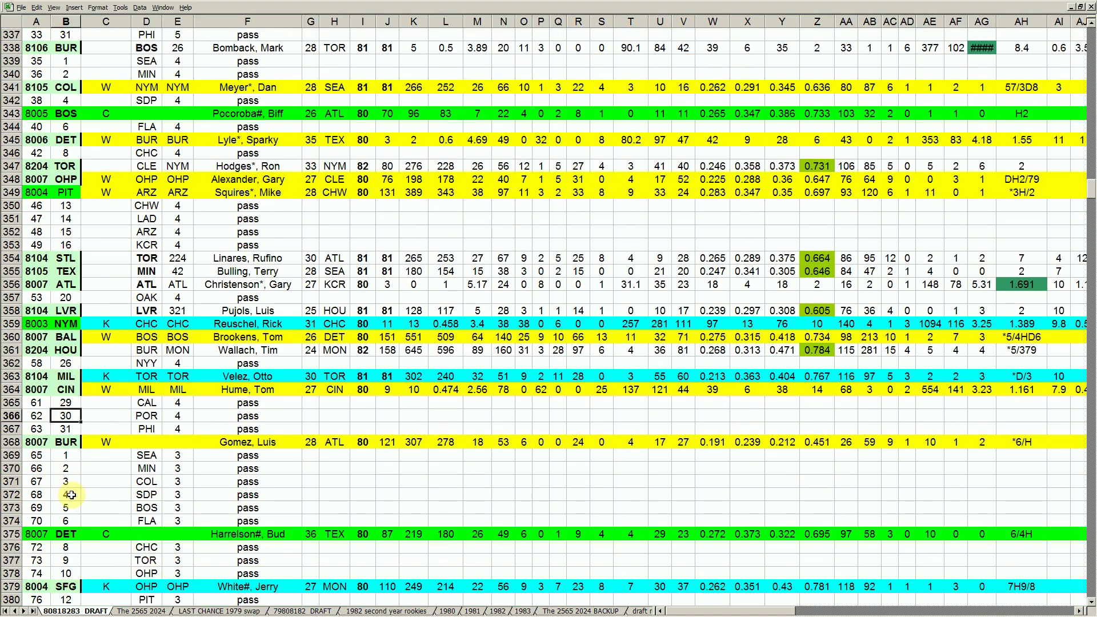
pyautogui.scroll(-2, 71, 495)
pyautogui.scroll(-2, 112, 505)
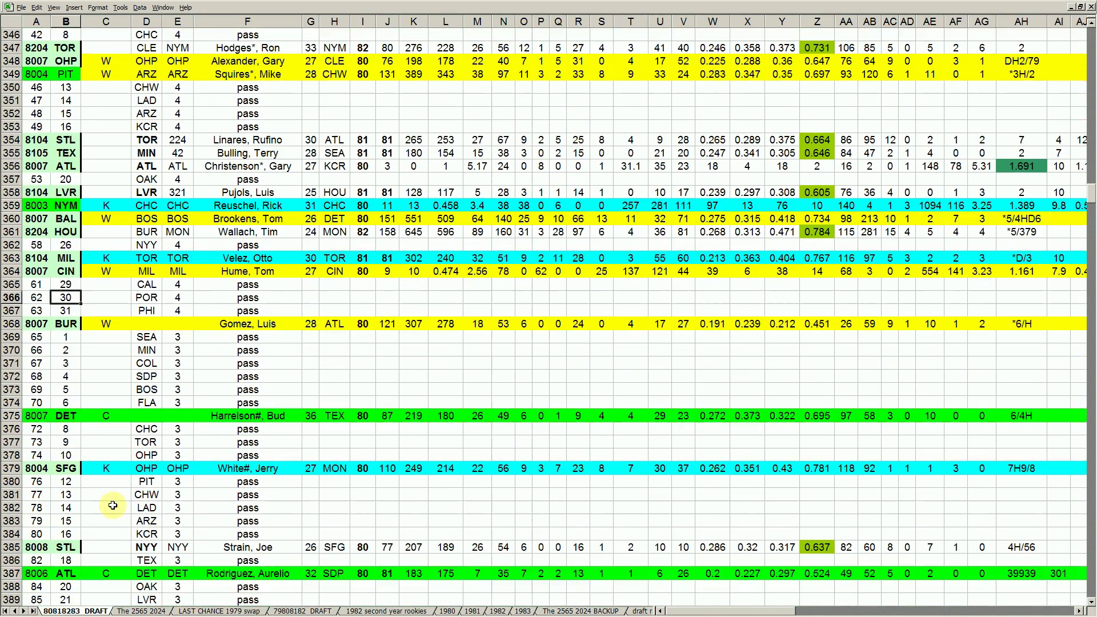
pyautogui.scroll(-5, 114, 506)
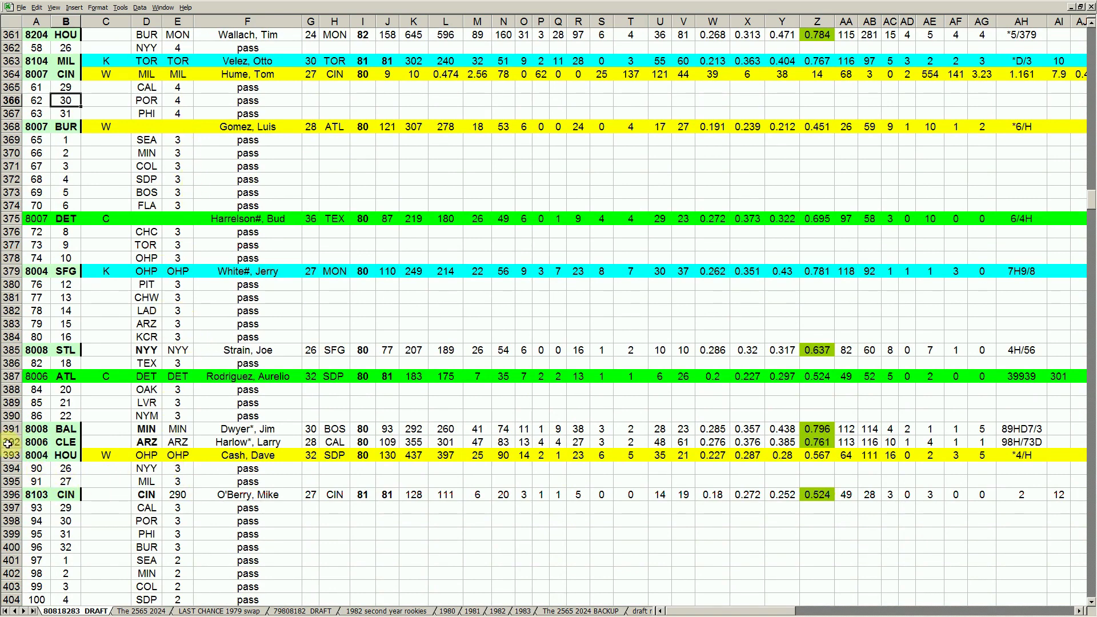
# - Select the BAL, CLE and HOU pick rows 391–393 and compare their pick numbers and team codes
pyautogui.moveTo(11, 429); pyautogui.dragTo(11, 455)
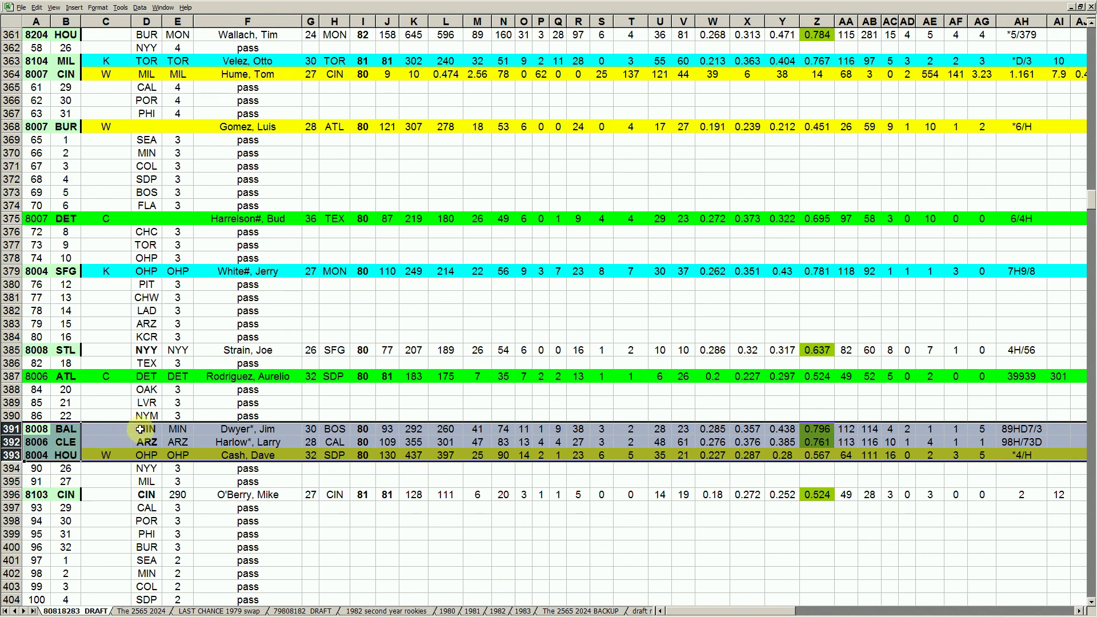
pyautogui.moveTo(37, 417); pyautogui.dragTo(38, 392)
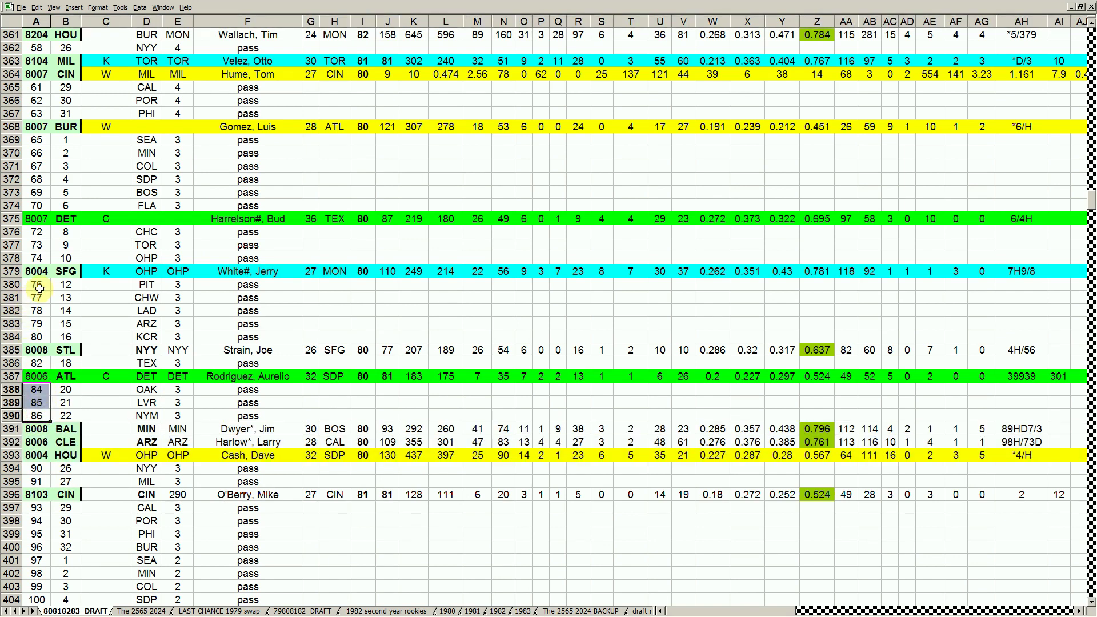
pyautogui.moveTo(38, 286); pyautogui.dragTo(37, 337)
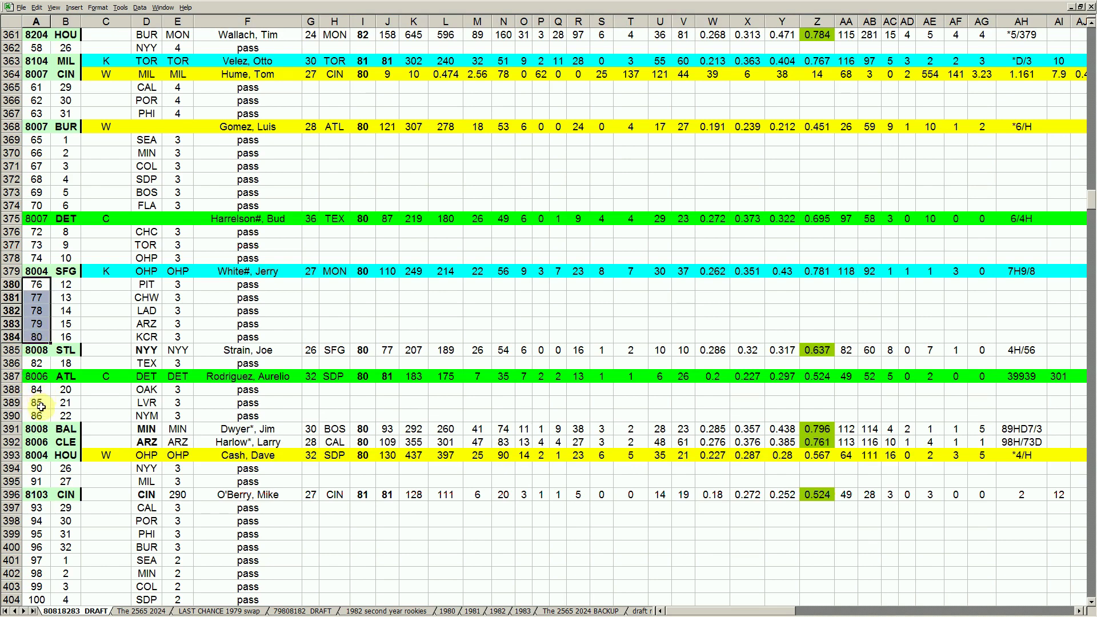
pyautogui.moveTo(38, 392); pyautogui.dragTo(37, 416)
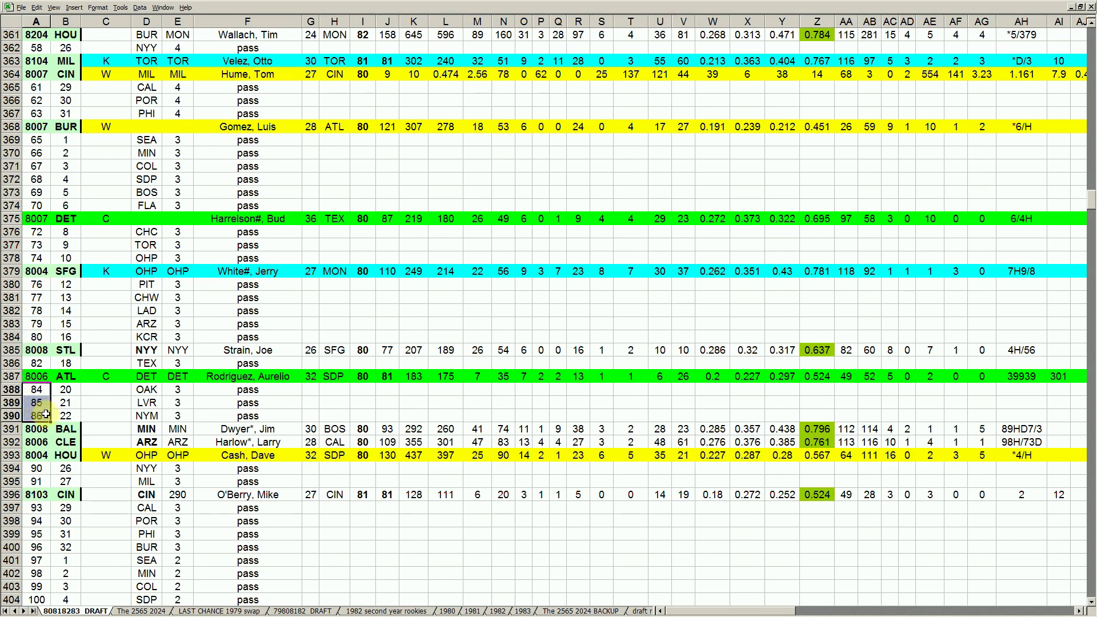
pyautogui.click(246, 417)
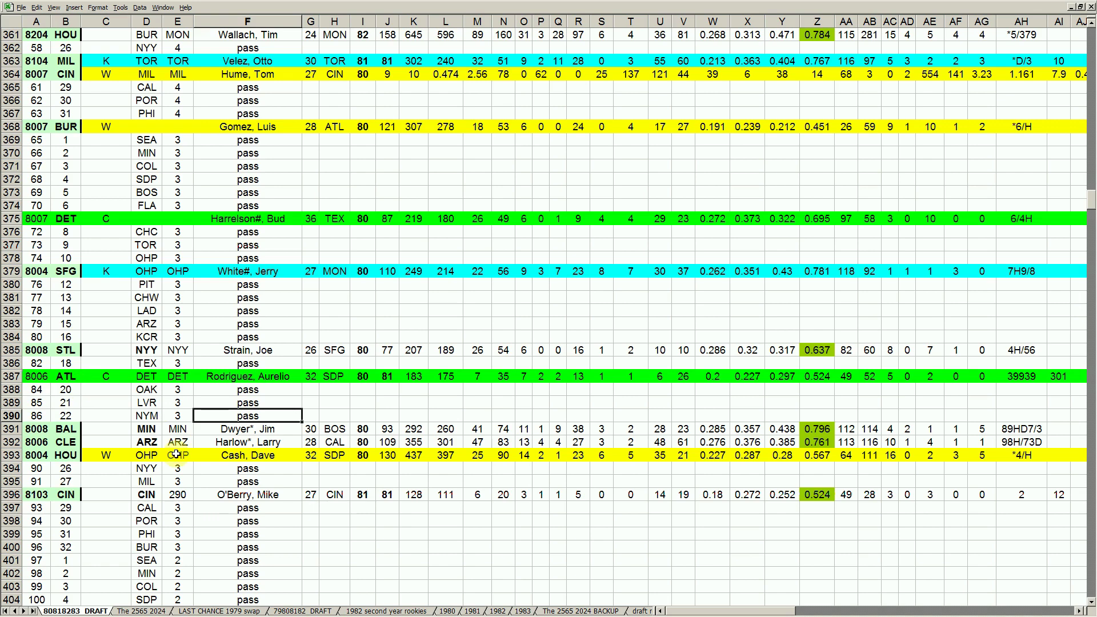
pyautogui.click(71, 430)
pyautogui.click(69, 442)
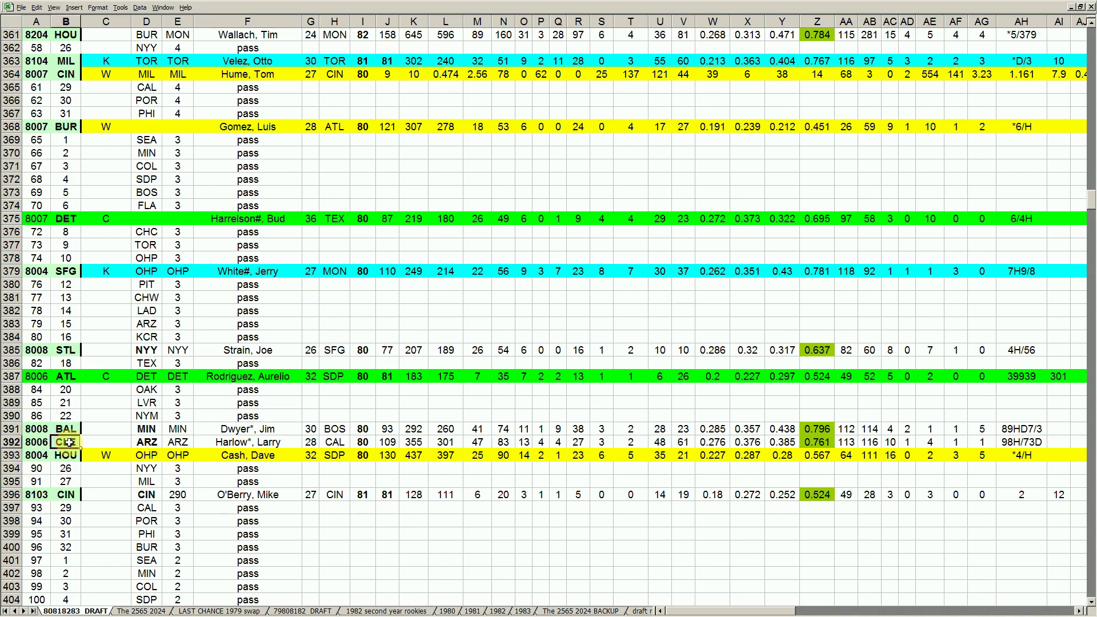
pyautogui.click(69, 455)
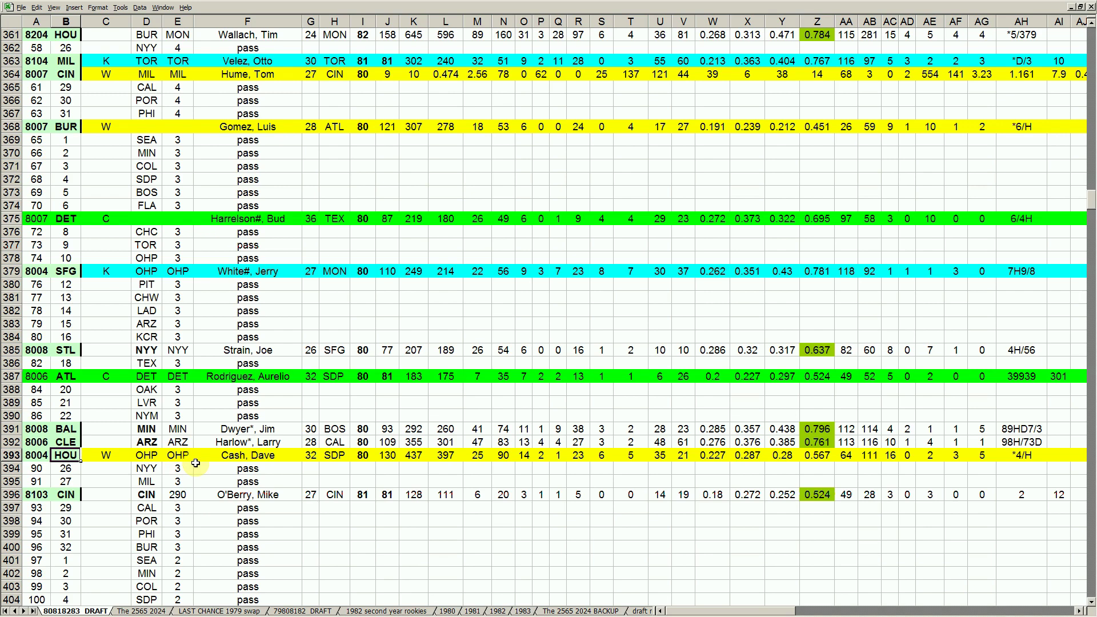
pyautogui.click(278, 431)
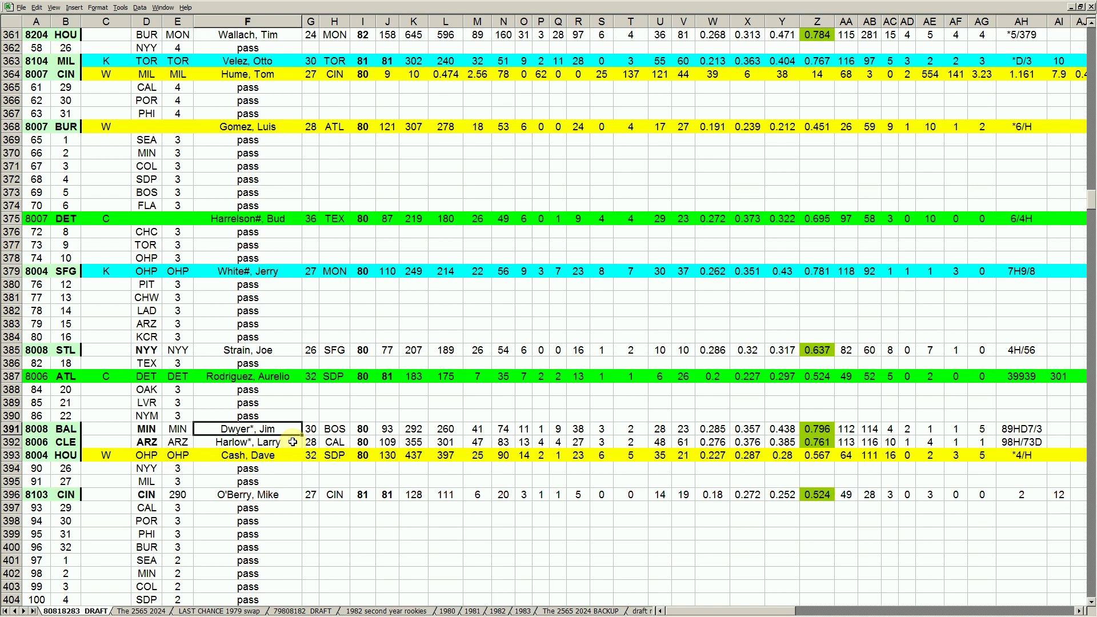
pyautogui.press('Down')
pyautogui.press('Down')
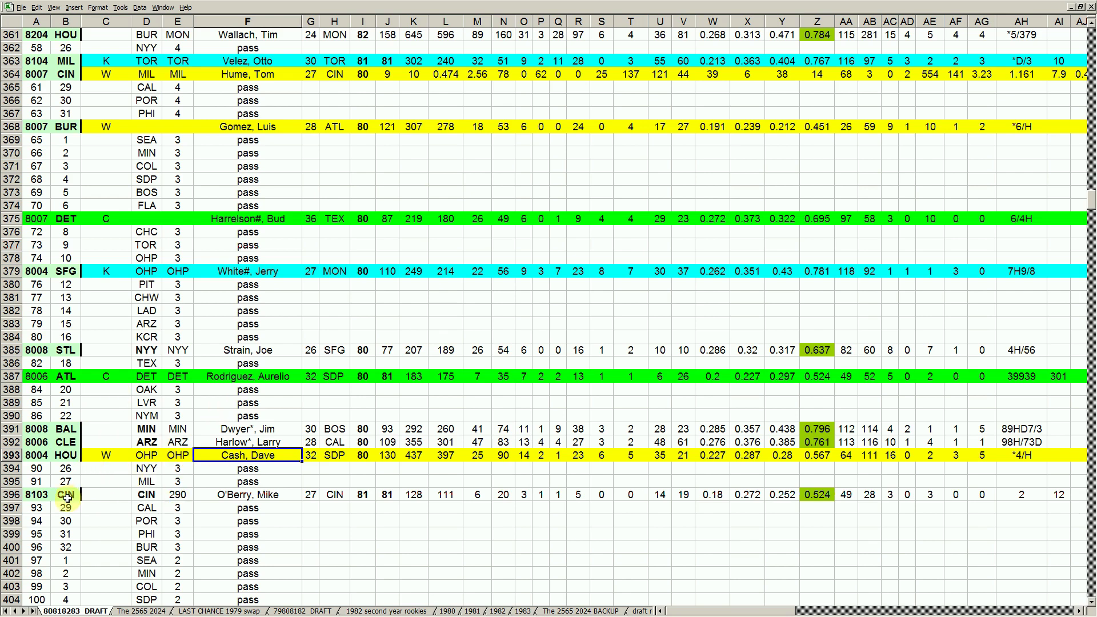
pyautogui.click(67, 429)
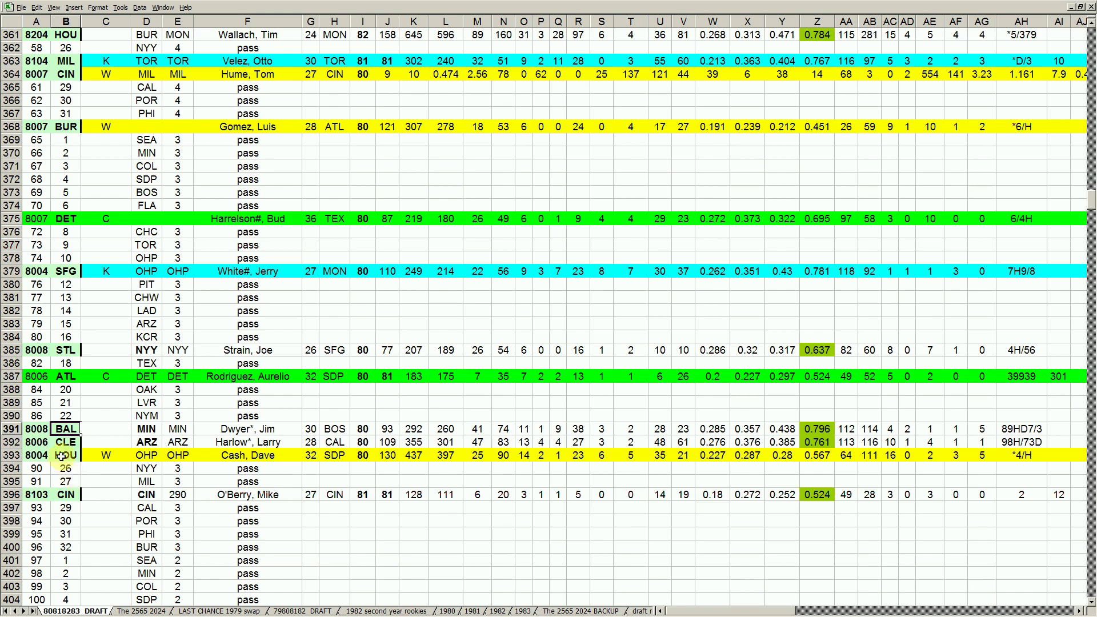
pyautogui.click(116, 612)
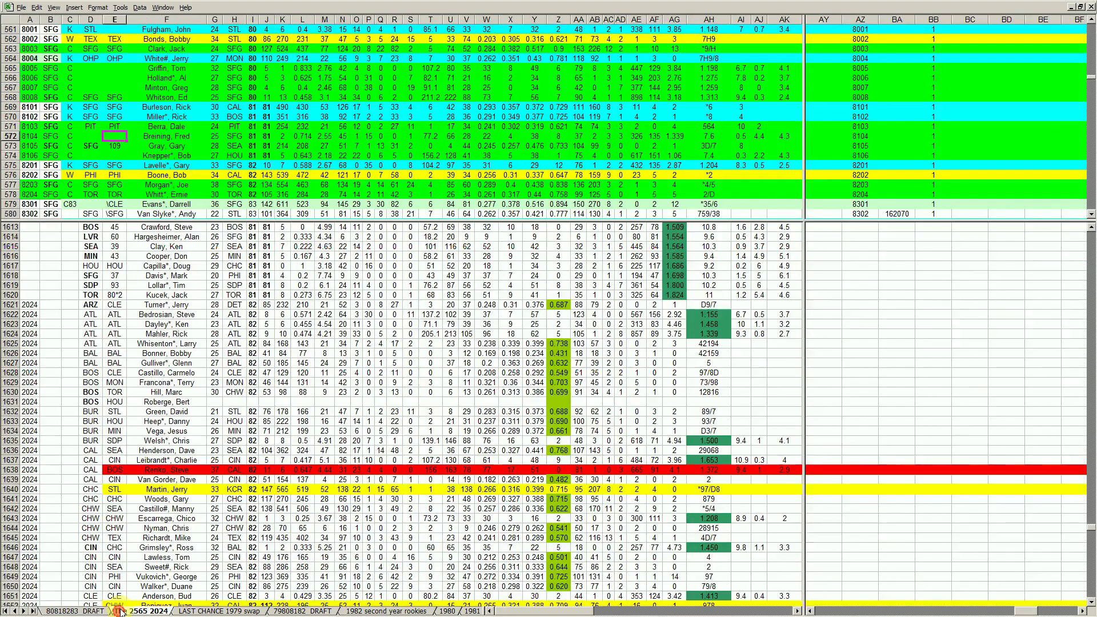
# - Page through The 2565 2024 sheet to view the SDP, ARZ and CHC rosters
pyautogui.click(75, 156)
pyautogui.press('pageup')
pyautogui.press('pageup')
pyautogui.press('pageup')
pyautogui.press('pageup')
pyautogui.press('pageup')
pyautogui.press('pageup')
pyautogui.press('pageup')
pyautogui.press('pageup')
pyautogui.press('pageup')
pyautogui.press('pageup')
pyautogui.press('pageup')
pyautogui.press('pageup')
pyautogui.press('pageup')
pyautogui.press('pageup')
pyautogui.press('pageup')
pyautogui.press('pageup')
pyautogui.press('pageup')
pyautogui.press('pageup')
pyautogui.press('pageup')
pyautogui.press('pageup')
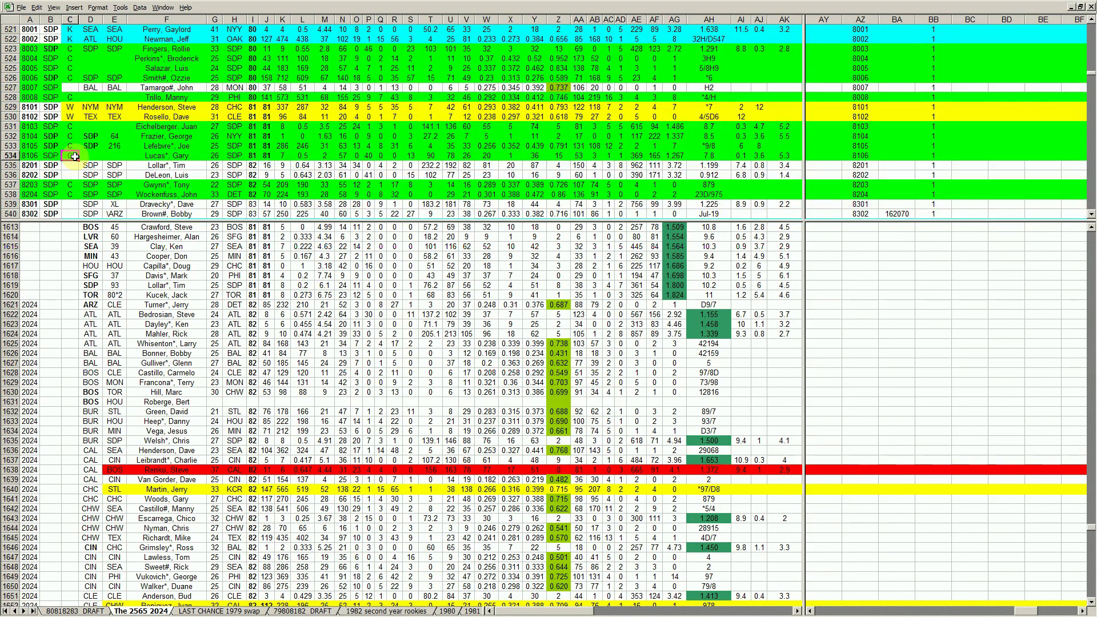
pyautogui.press('pageup')
pyautogui.press('pageup')
pyautogui.press('pageup')
pyautogui.press('pageup')
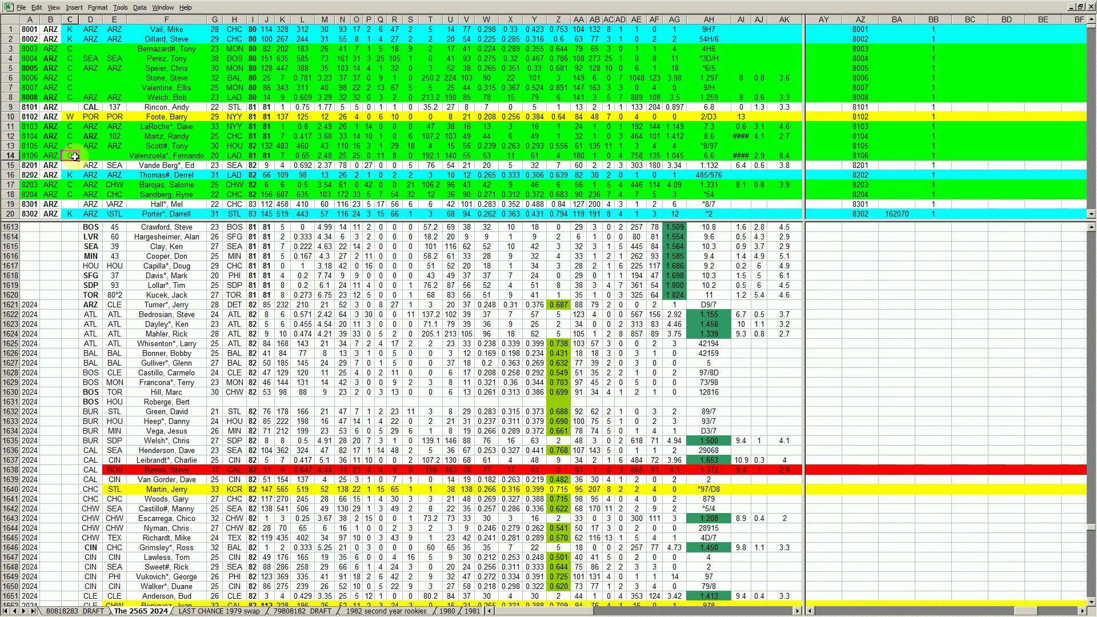
pyautogui.press('pagedown')
pyautogui.press('pagedown')
pyautogui.press('pagedown')
pyautogui.press('pagedown')
pyautogui.press('pagedown')
pyautogui.press('pagedown')
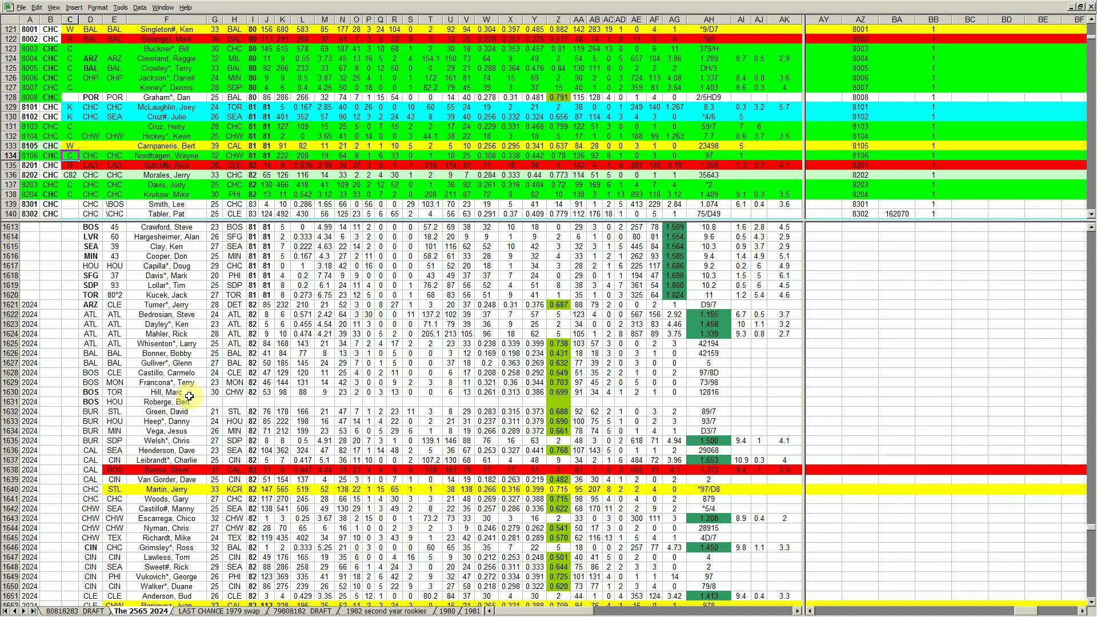
# - Return to the 80818283 DRAFT sheet and check CIN's pick in row 396
pyautogui.click(83, 611)
pyautogui.click(92, 495)
pyautogui.click(67, 499)
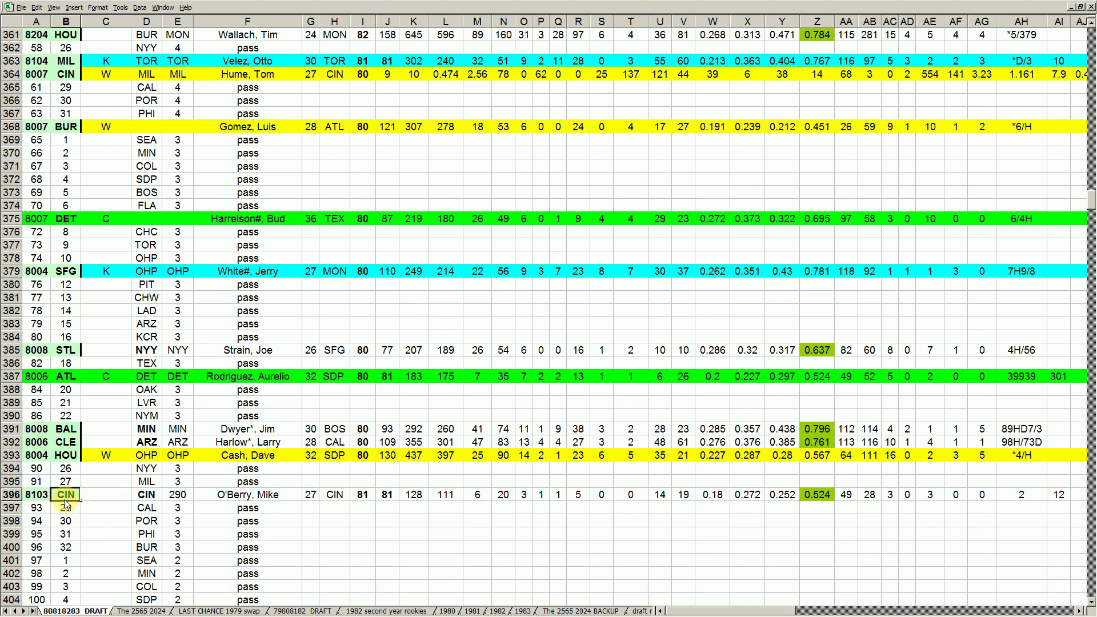
pyautogui.scroll(-3, 101, 509)
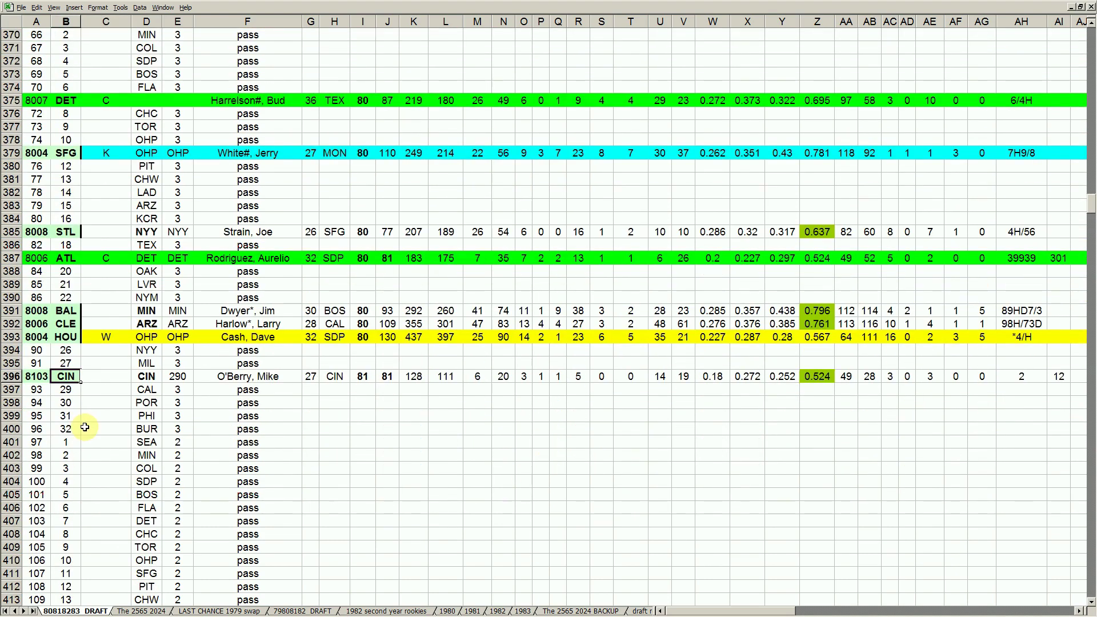
pyautogui.click(14, 376)
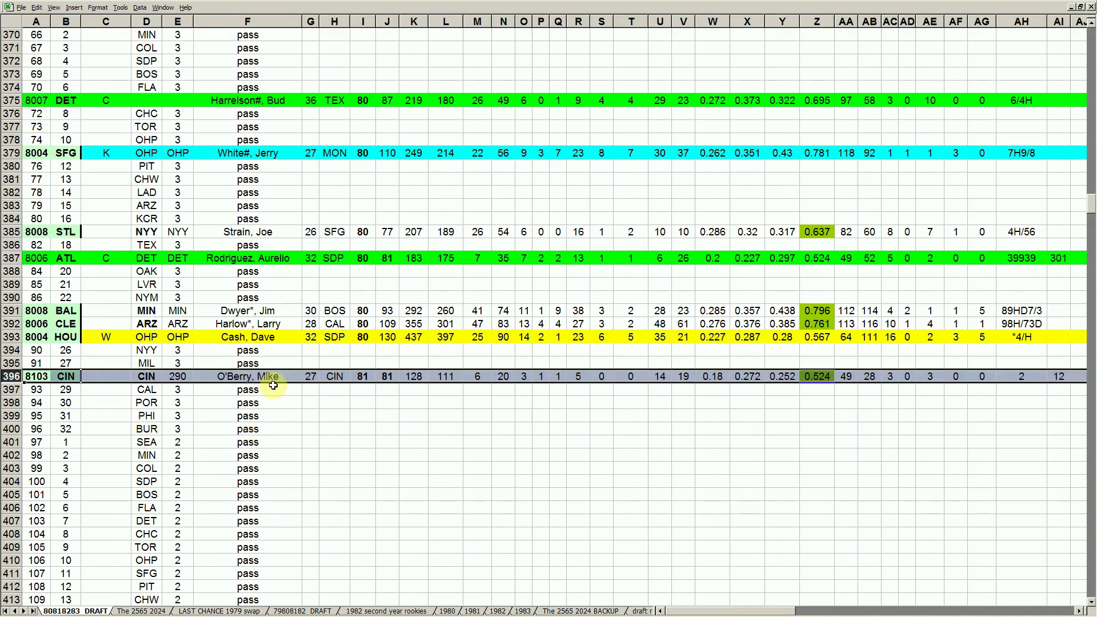
pyautogui.click(335, 376)
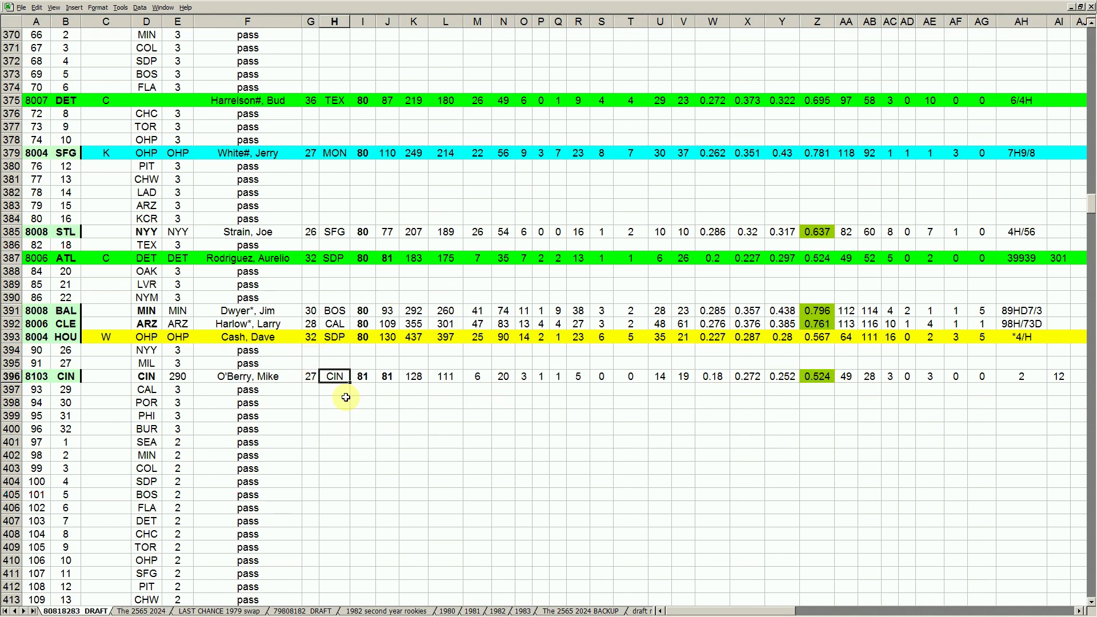
pyautogui.click(261, 378)
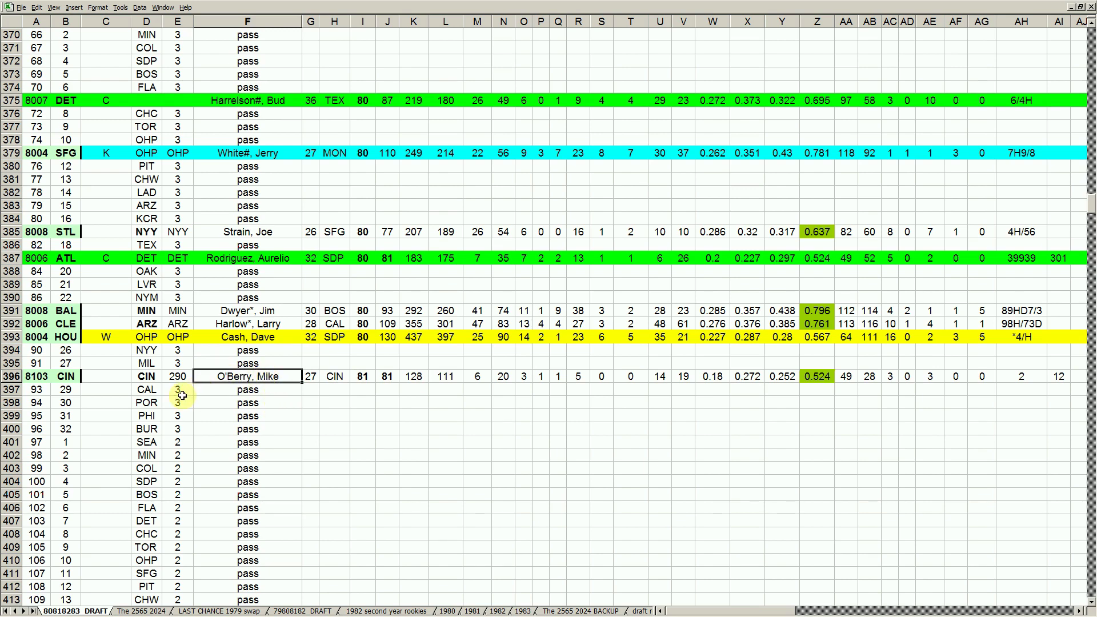
pyautogui.click(176, 442)
pyautogui.click(120, 458)
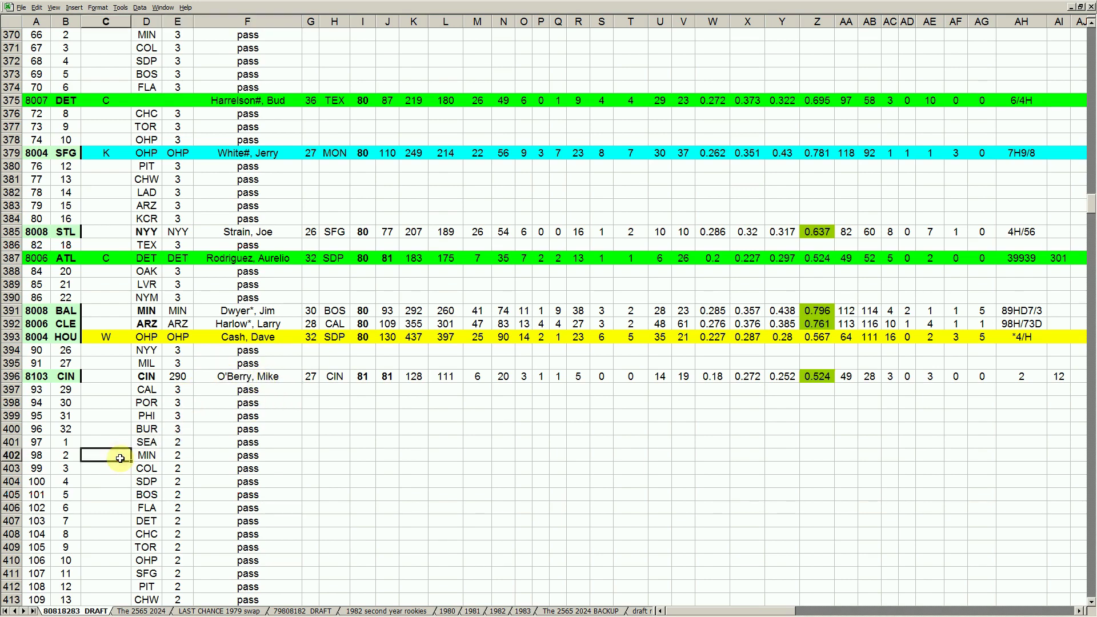
pyautogui.press('Down')
pyautogui.press('Down')
pyautogui.press('Down')
pyautogui.press('Down')
pyautogui.press('Down')
pyautogui.press('Down')
pyautogui.press('Down')
pyautogui.press('Down')
pyautogui.press('Down')
pyautogui.press('Down')
pyautogui.press('Down')
pyautogui.press('Down')
pyautogui.press('Down')
pyautogui.press('Down')
pyautogui.press('Down')
pyautogui.press('Down')
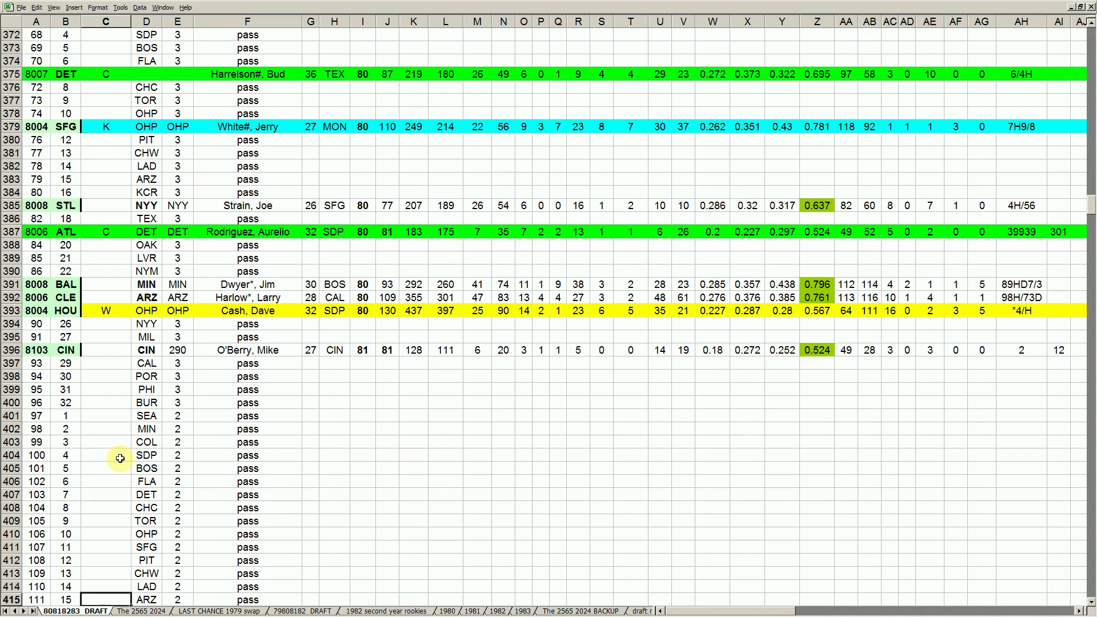
pyautogui.press('Down')
pyautogui.press('Down')
pyautogui.press('Down')
pyautogui.press('Down')
pyautogui.press('Down')
pyautogui.press('Down')
pyautogui.press('Down')
pyautogui.press('Down')
pyautogui.press('Down')
pyautogui.press('Down')
pyautogui.press('Down')
pyautogui.press('Down')
pyautogui.press('Down')
pyautogui.press('Down')
pyautogui.press('Down')
pyautogui.press('Down')
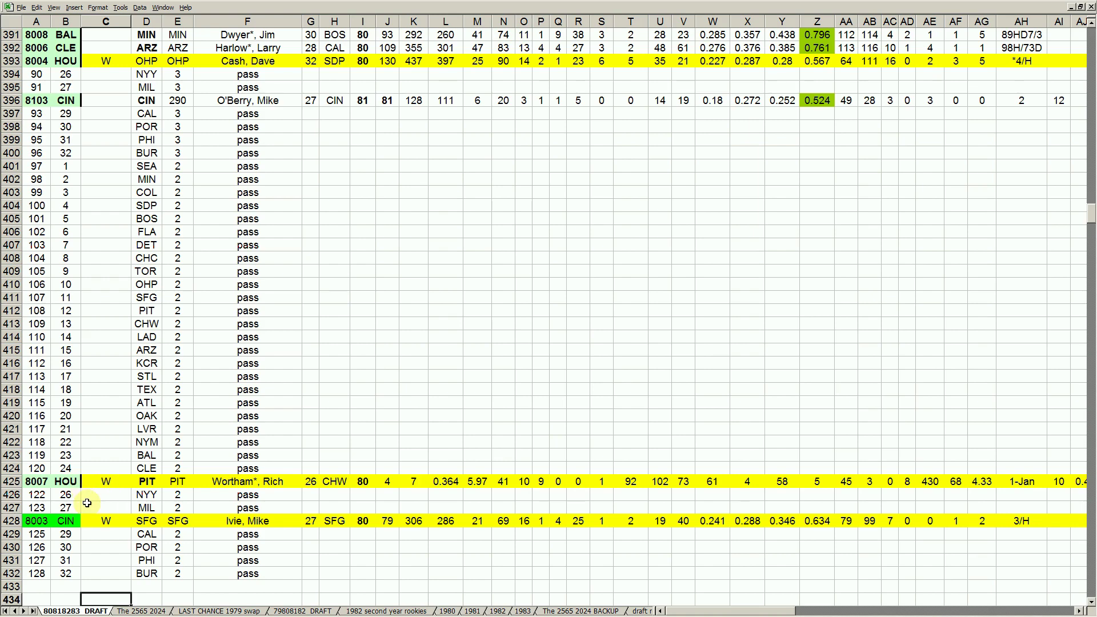
pyautogui.scroll(-3, 98, 519)
pyautogui.scroll(3, 98, 520)
pyautogui.click(16, 483)
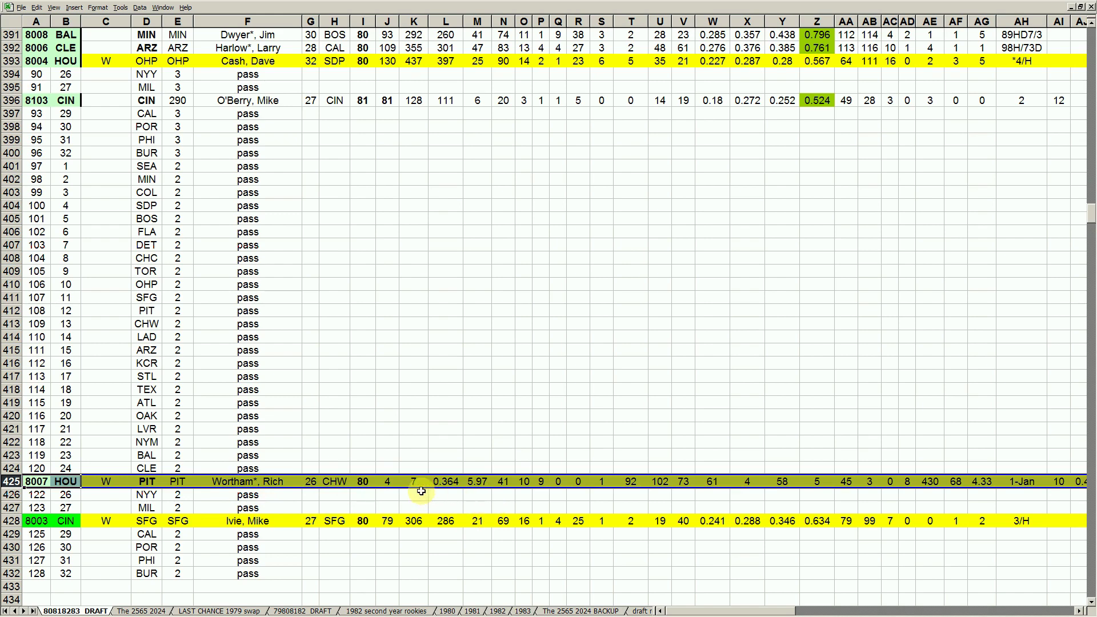
pyautogui.click(477, 483)
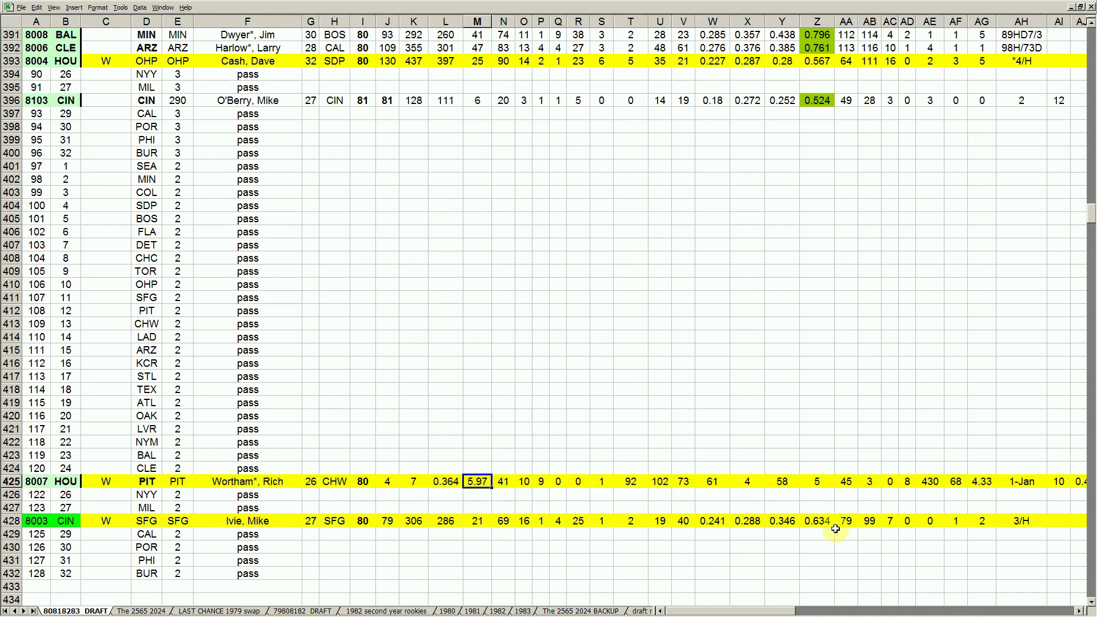
# - Paste AG425's formats only into AH425 so it shows 1.739 instead of 1-Jan
pyautogui.rightClick(1022, 483)
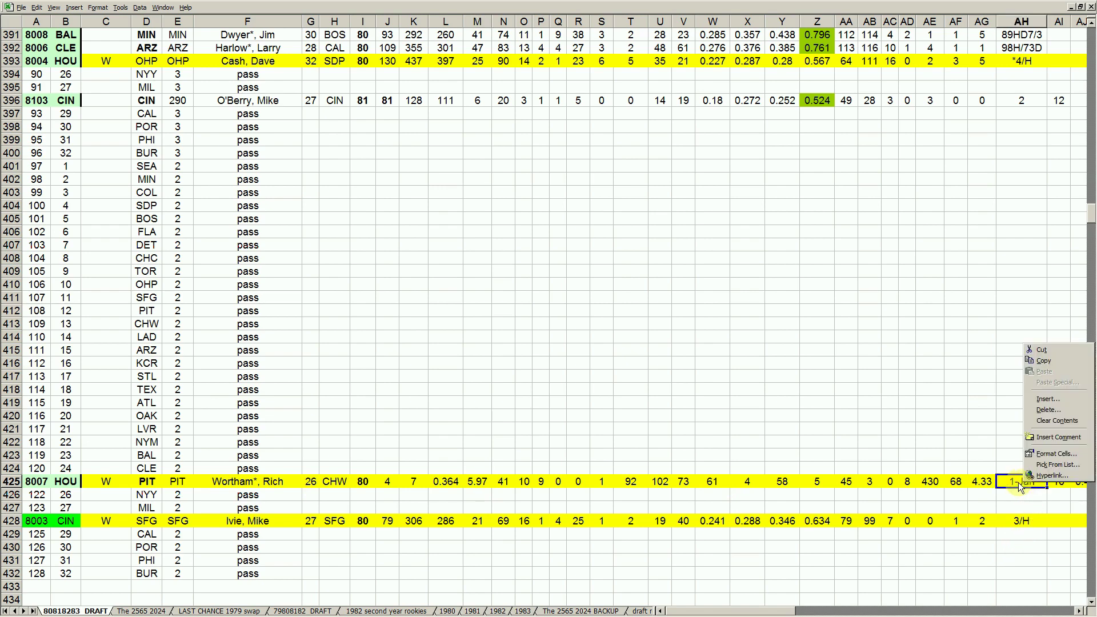
pyautogui.press('Escape')
pyautogui.click(1014, 493)
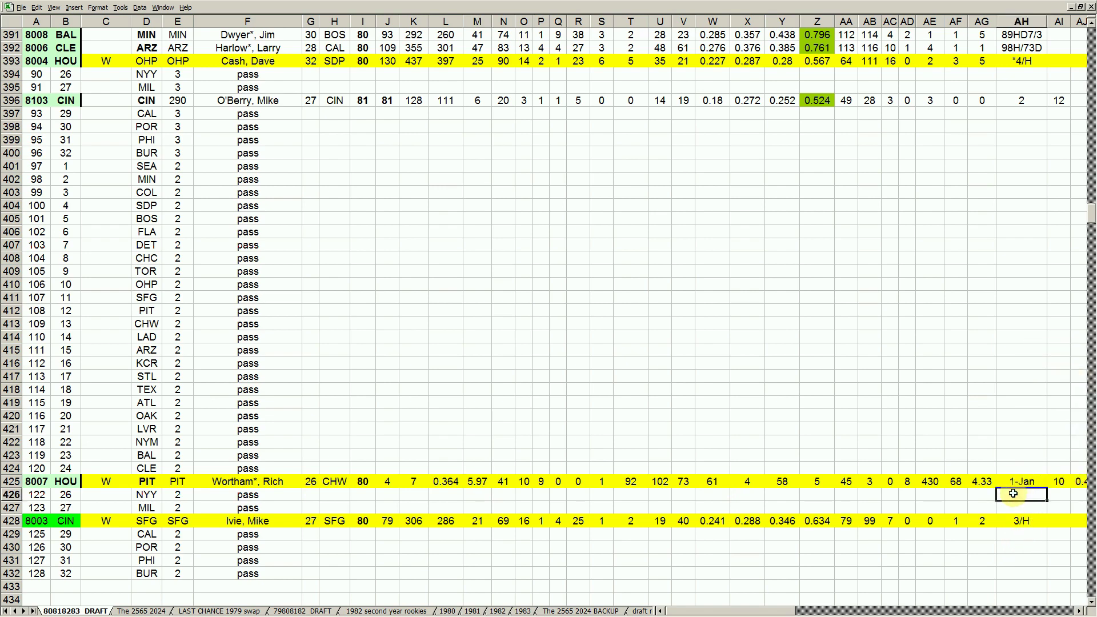
pyautogui.rightClick(980, 480)
pyautogui.click(1006, 354)
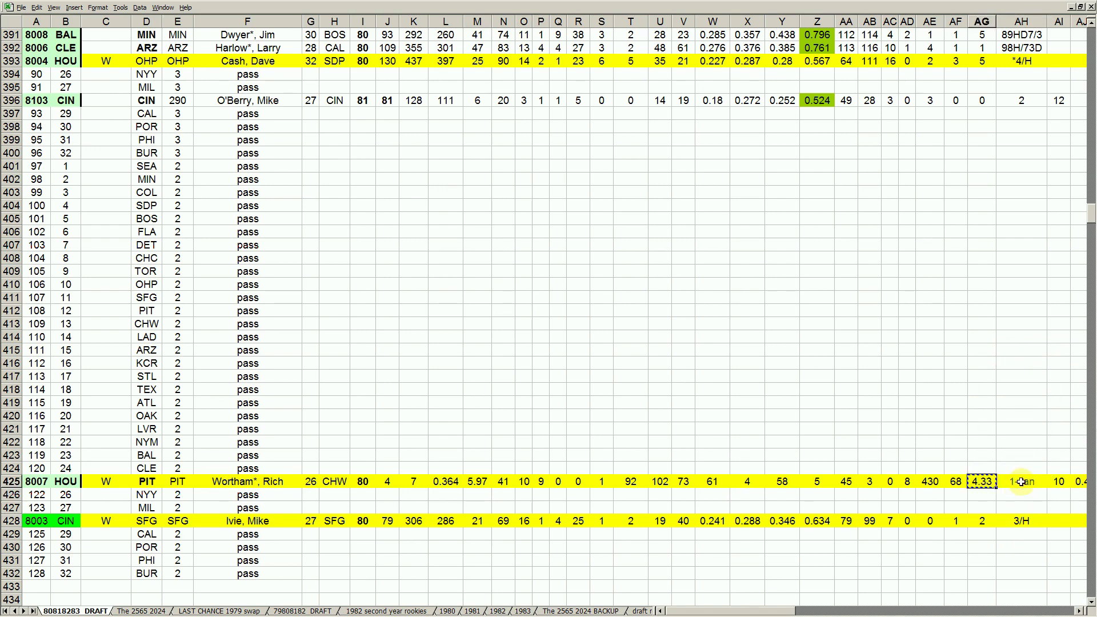
pyautogui.rightClick(1021, 483)
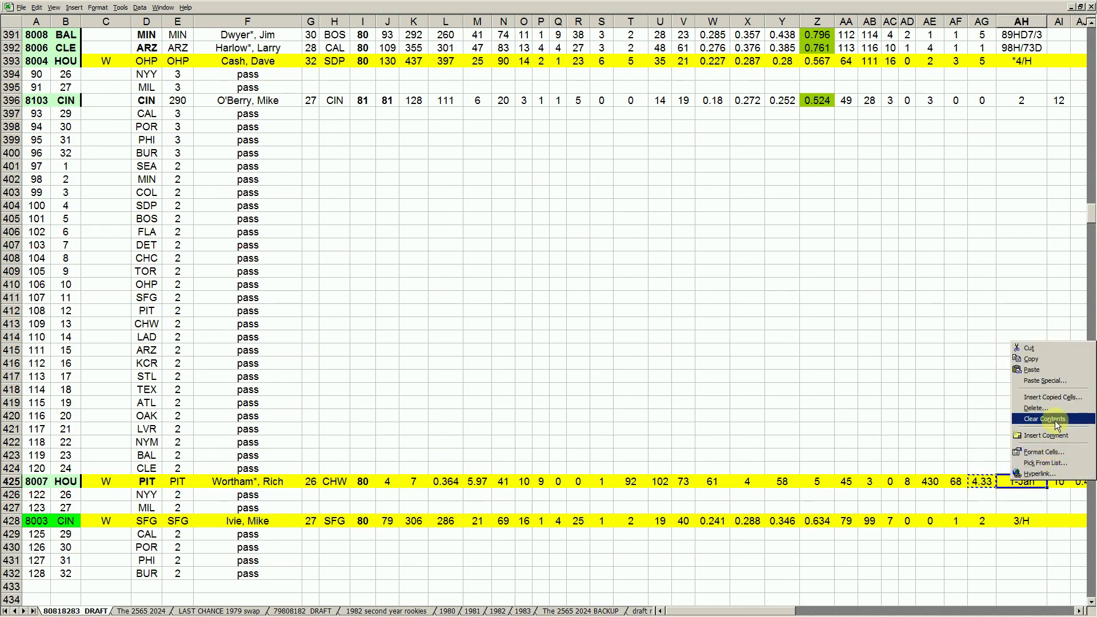
pyautogui.click(1045, 380)
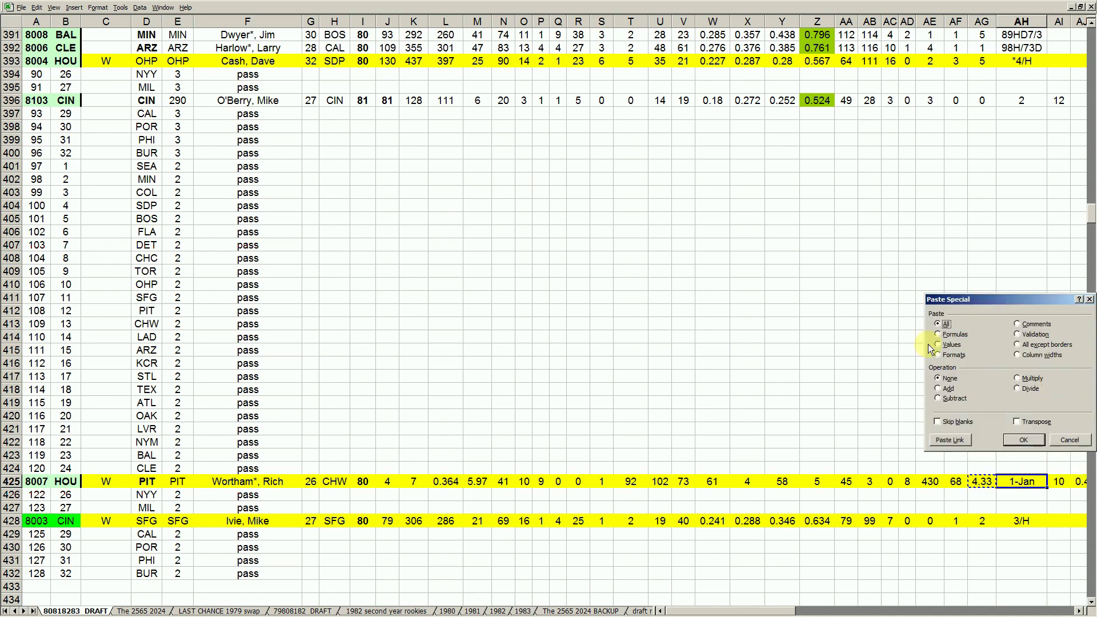
pyautogui.click(953, 353)
pyautogui.click(1023, 439)
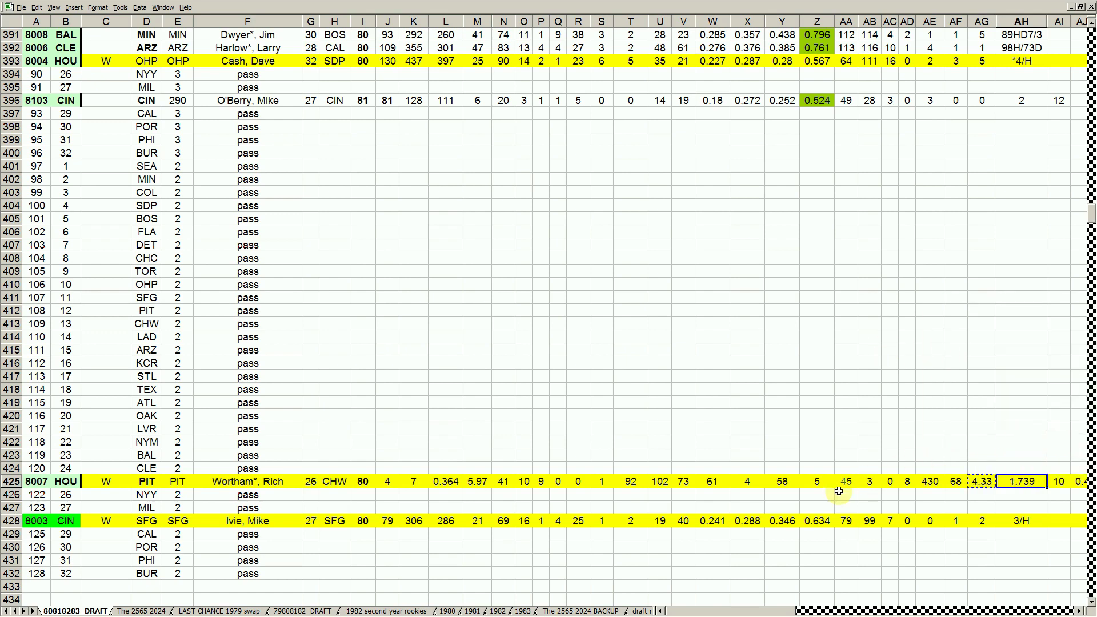
# - Check the values 92 in T425 and 58 in Y425
pyautogui.click(783, 532)
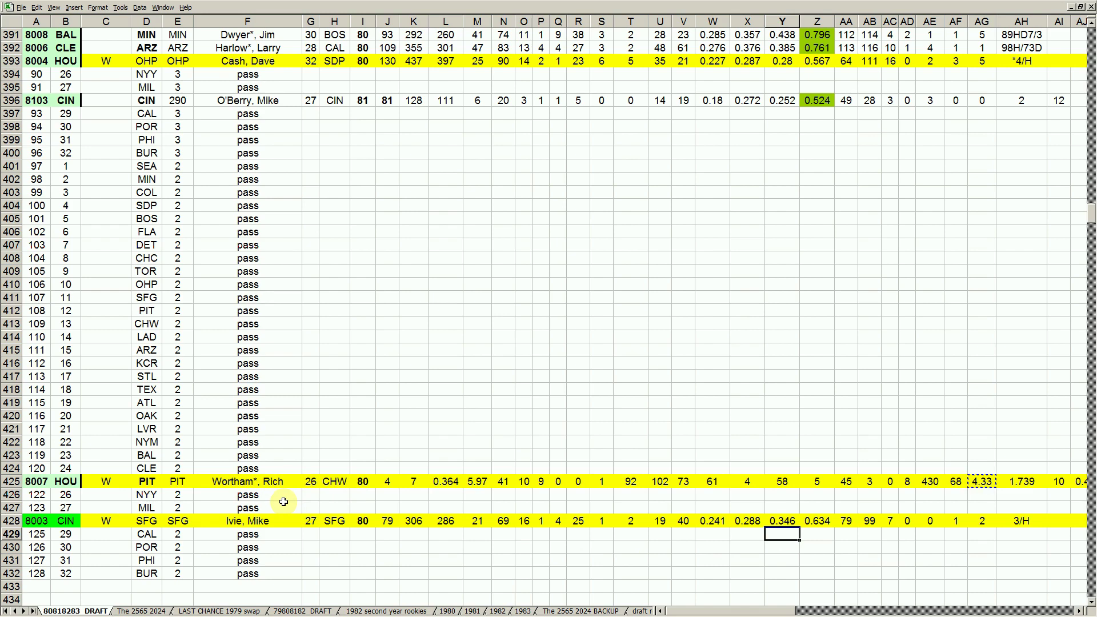
pyautogui.click(631, 481)
pyautogui.click(792, 482)
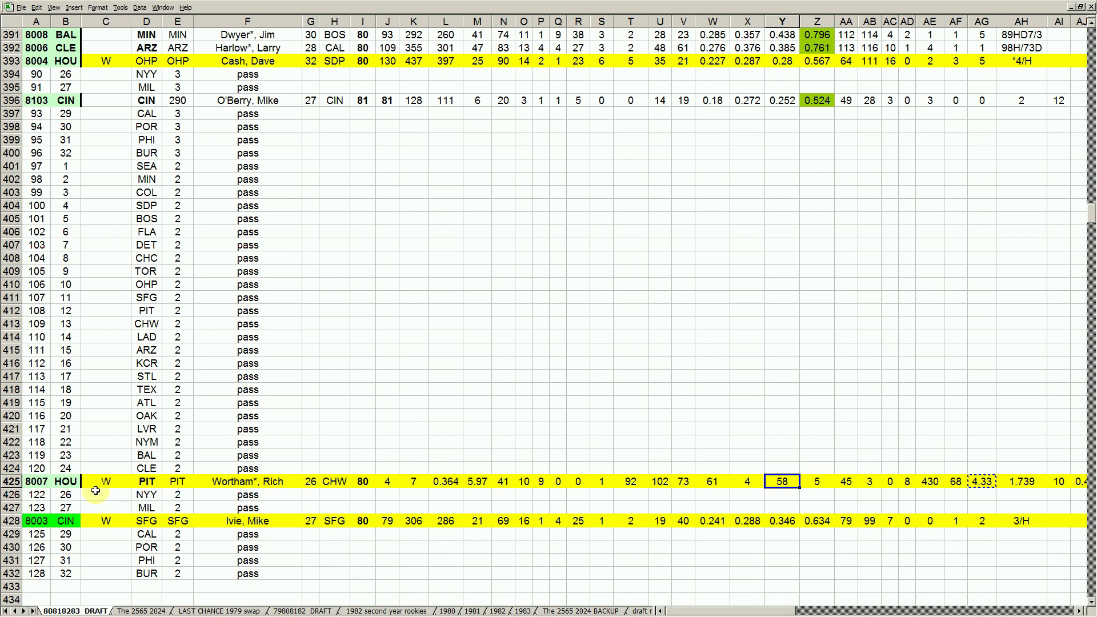
# - Check HOU's row 425 entries and row 428, then jump up to the green C-coded rows 259–302
pyautogui.click(65, 482)
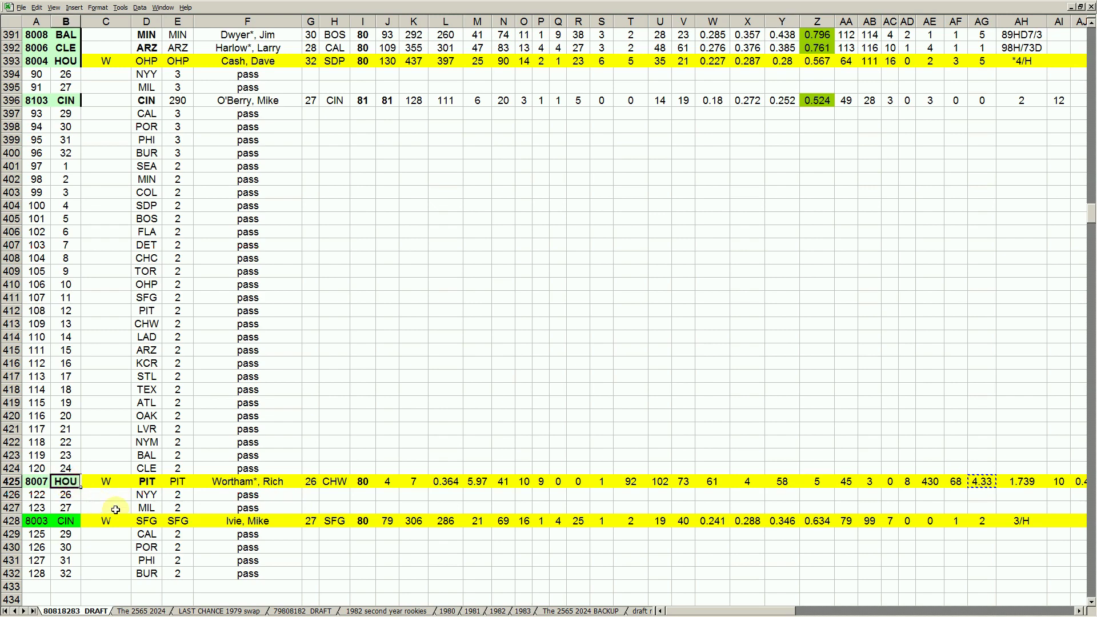
pyautogui.click(245, 483)
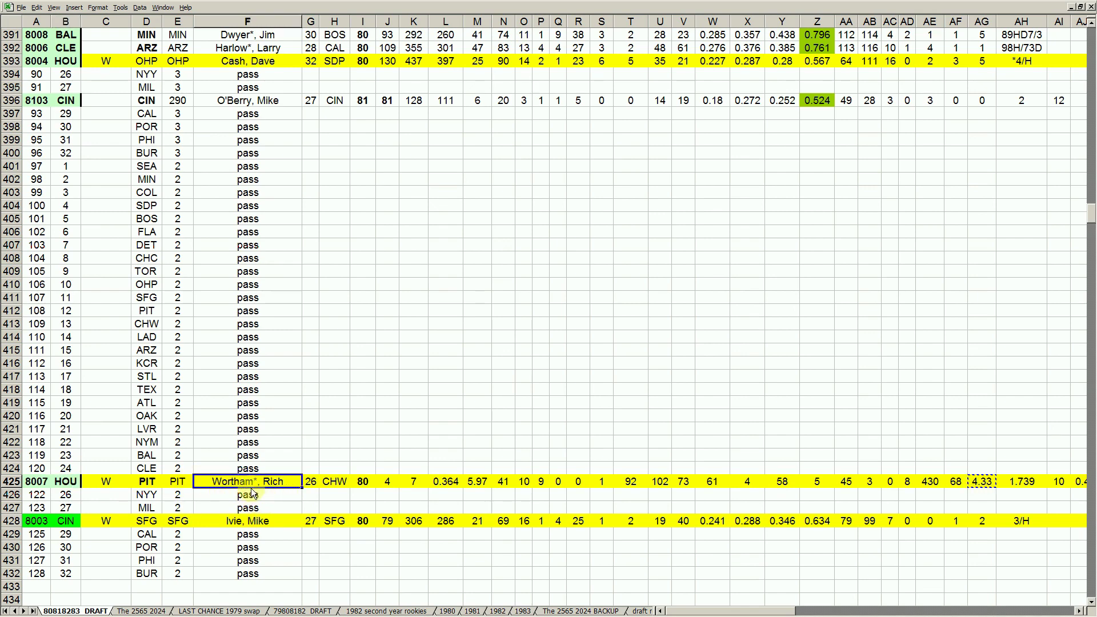
pyautogui.click(11, 521)
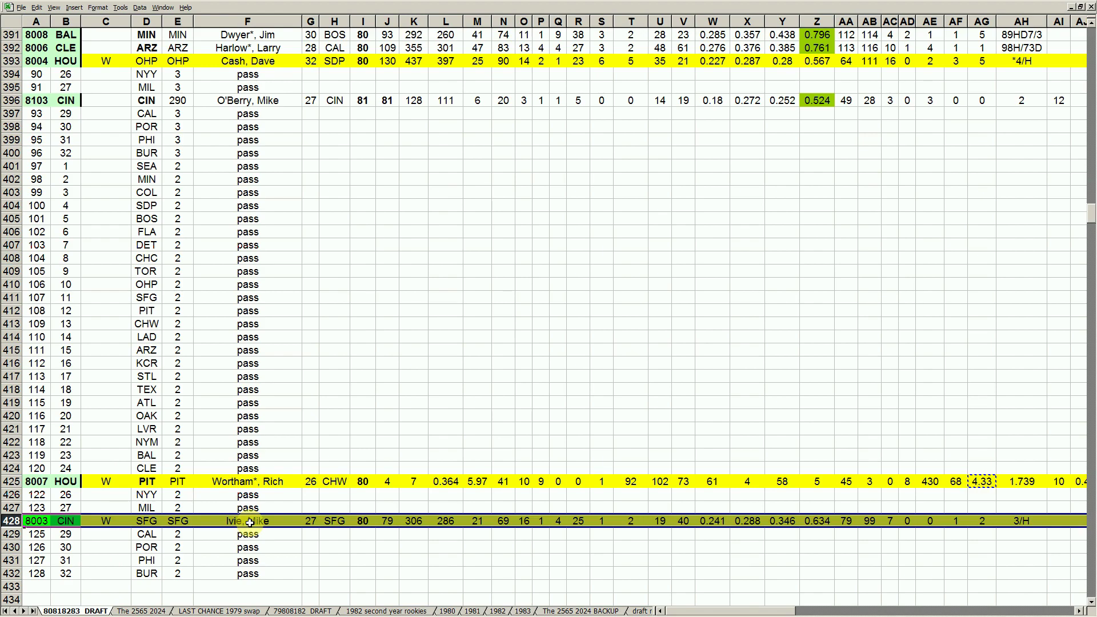
pyautogui.click(169, 467)
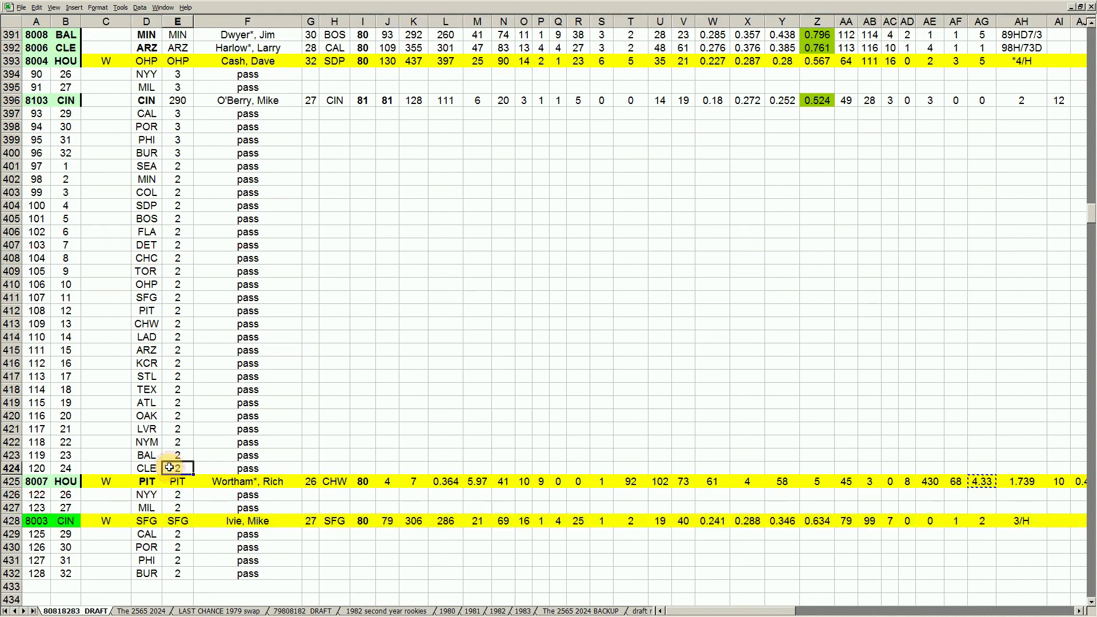
pyautogui.press('pageup')
pyautogui.press('pageup')
pyautogui.press('pageup')
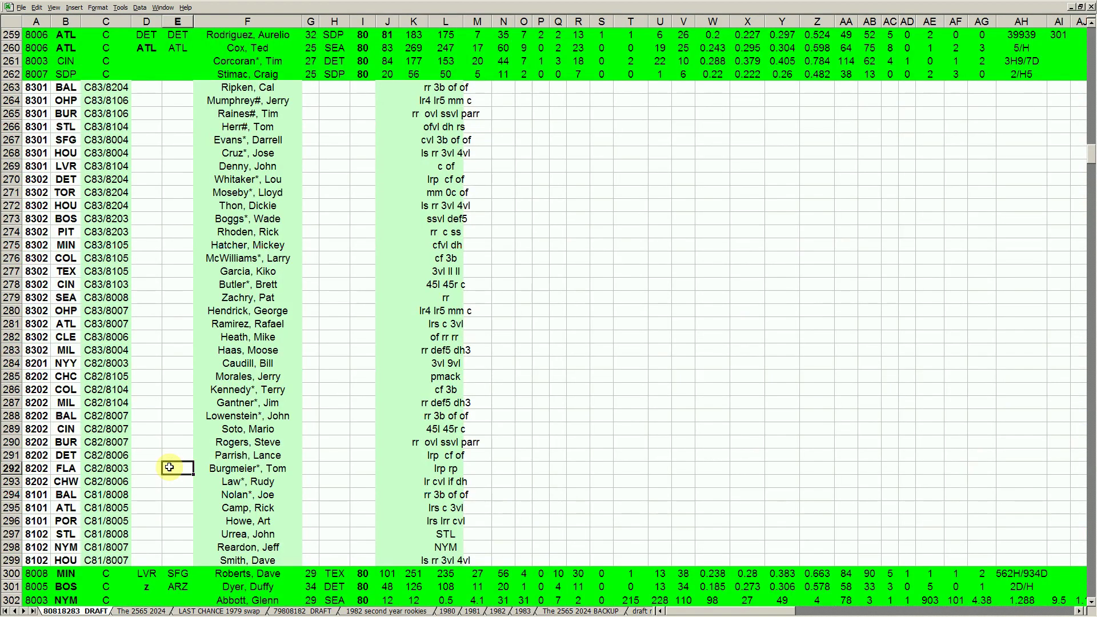
pyautogui.press('pageup')
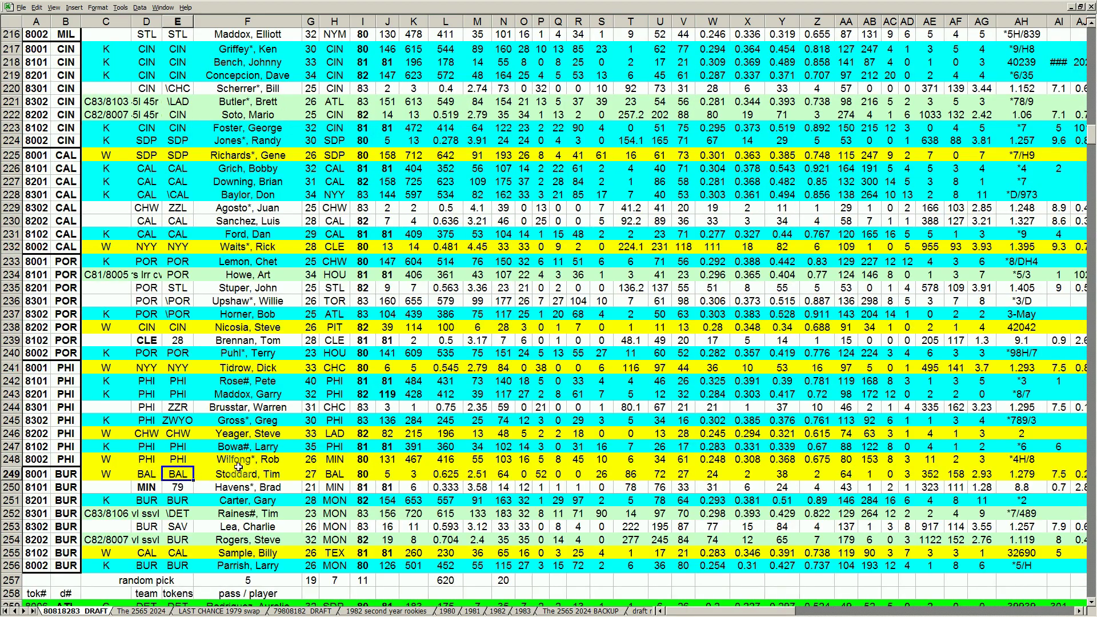
pyautogui.scroll(-3, 247, 475)
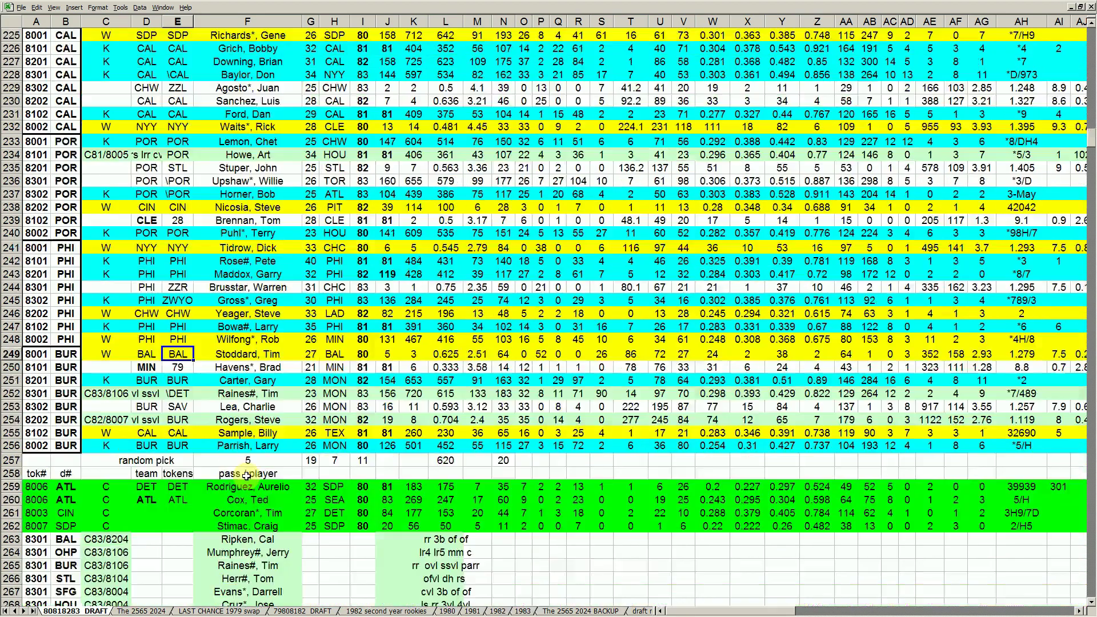
pyautogui.click(13, 513)
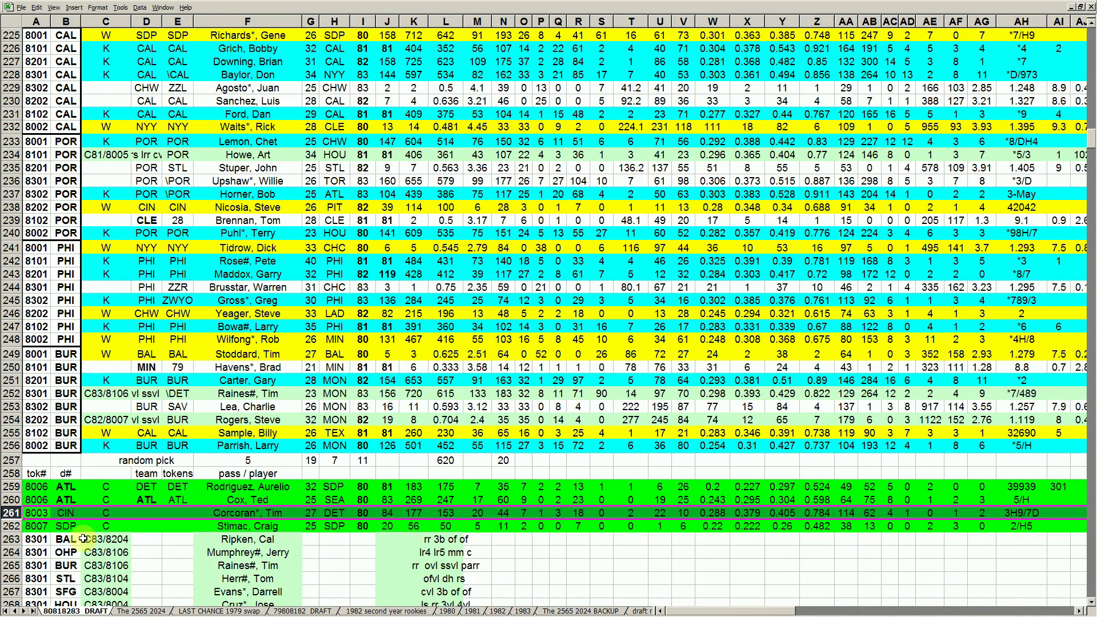
pyautogui.click(109, 523)
pyautogui.click(112, 513)
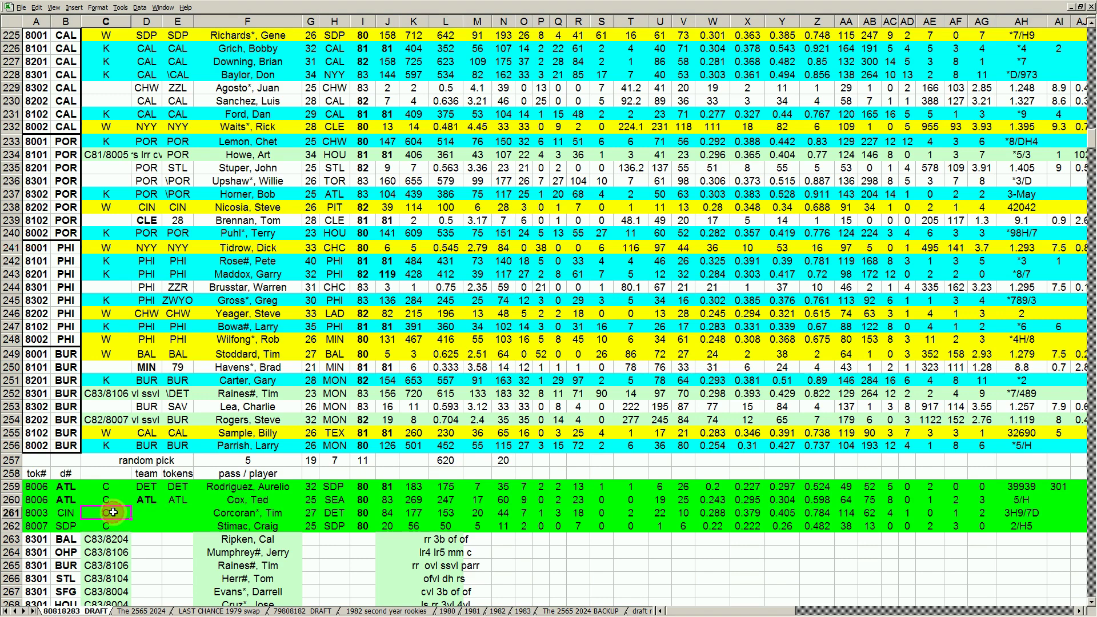
pyautogui.scroll(-20, 113, 512)
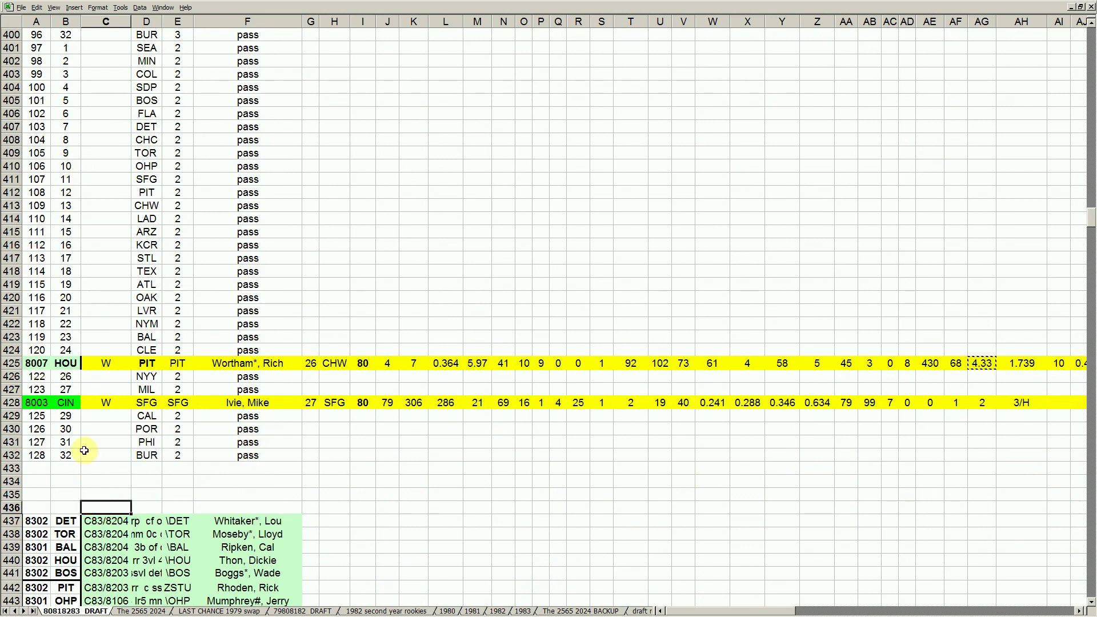
pyautogui.click(13, 404)
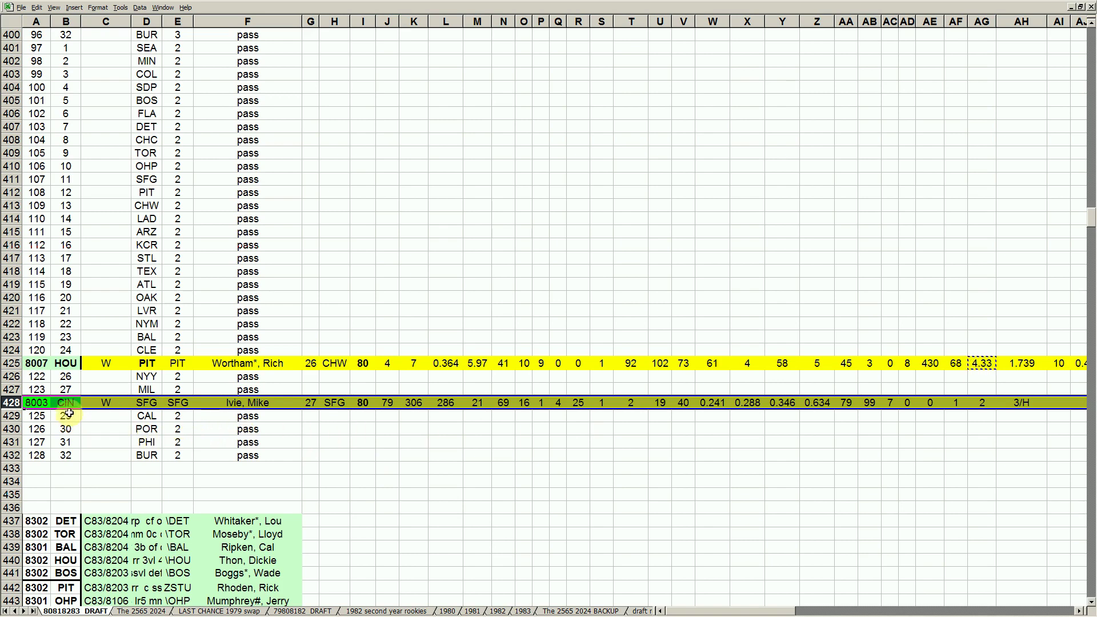
# - Select the pass block D397:F423 to review it
pyautogui.click(67, 323)
pyautogui.scroll(3, 143, 334)
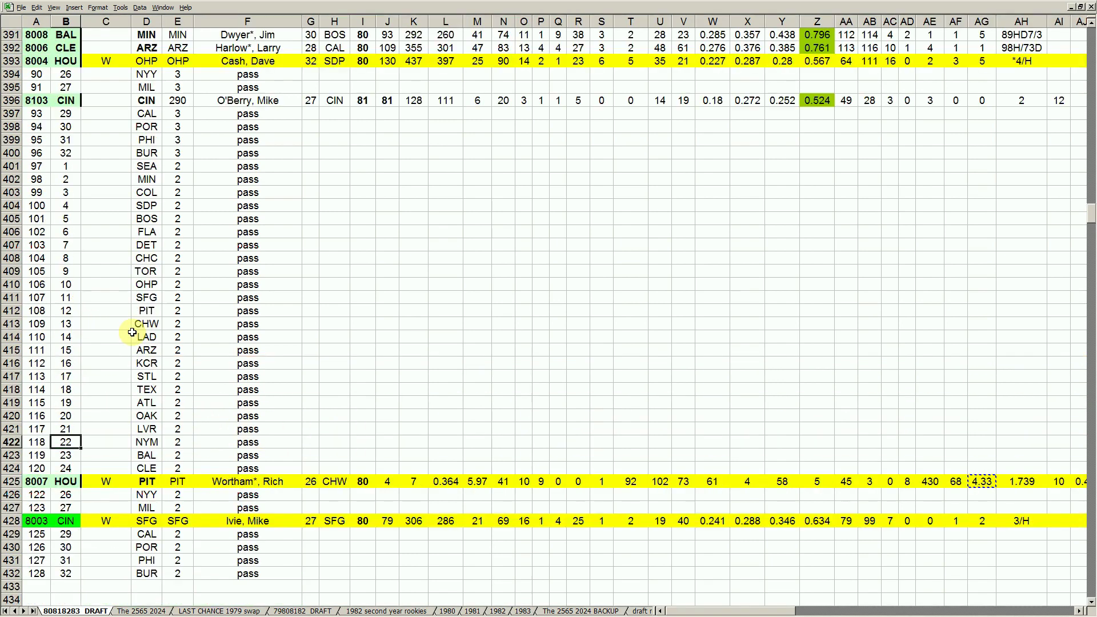
pyautogui.moveTo(146, 113); pyautogui.dragTo(248, 466)
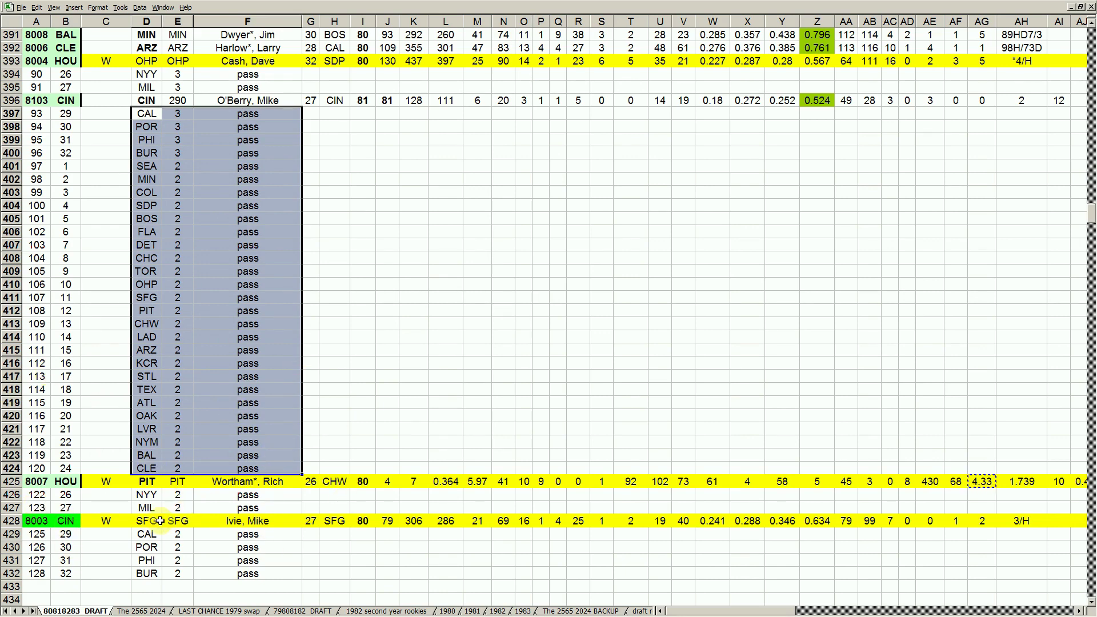
pyautogui.click(94, 495)
pyautogui.click(97, 453)
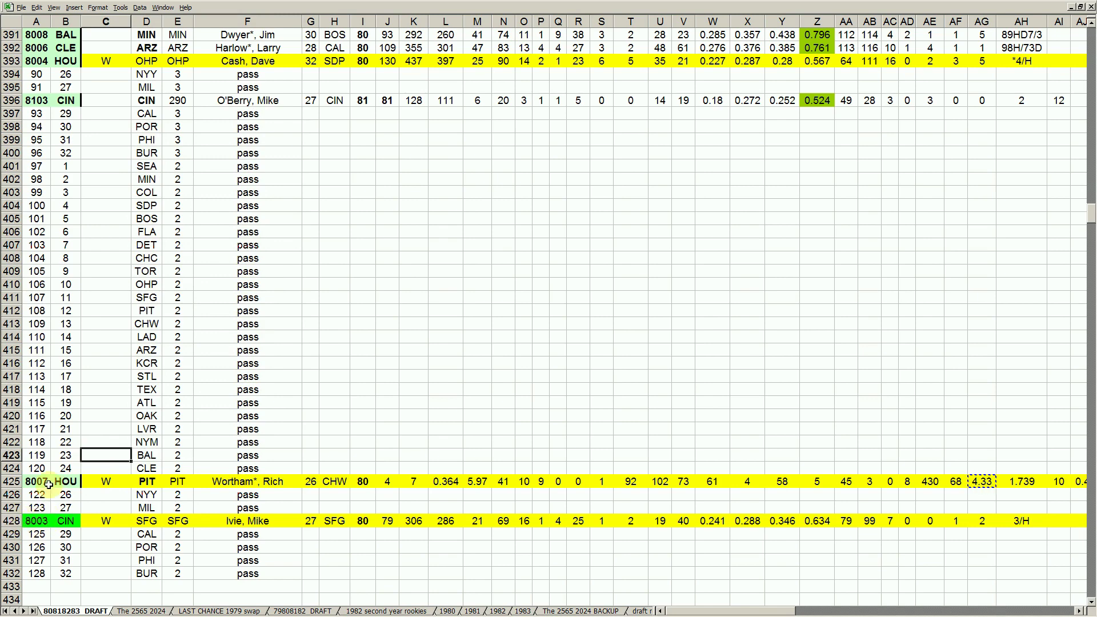
# - Compare HOU's 8007 token in row 425 with its 8004 token in row 393, then scroll up
pyautogui.moveTo(42, 485); pyautogui.dragTo(66, 484)
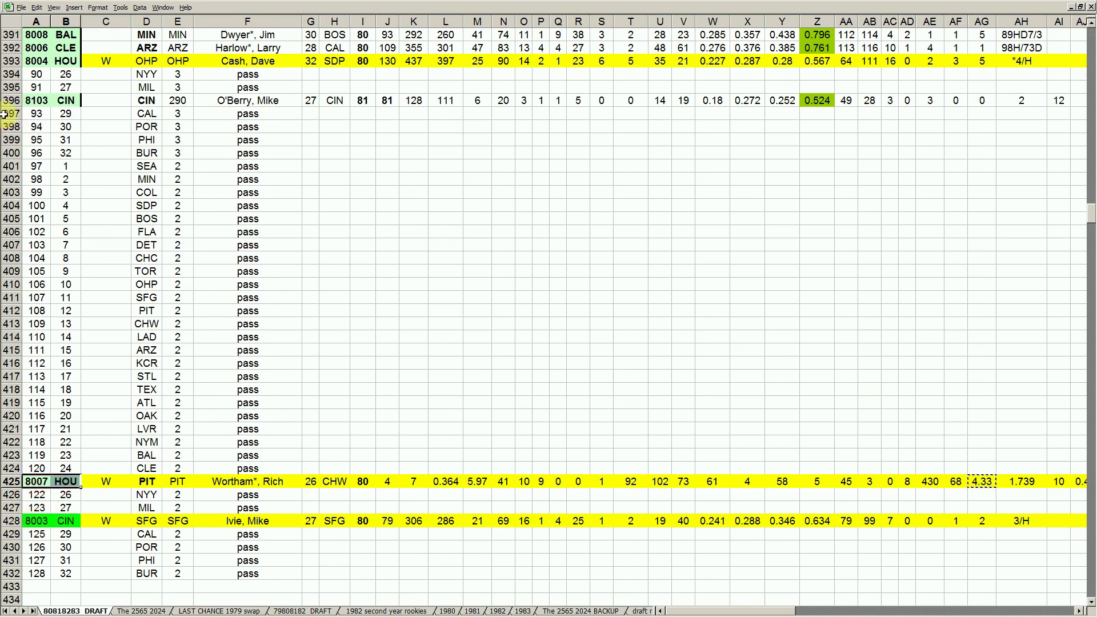
pyautogui.click(36, 101)
pyautogui.moveTo(38, 61); pyautogui.dragTo(66, 61)
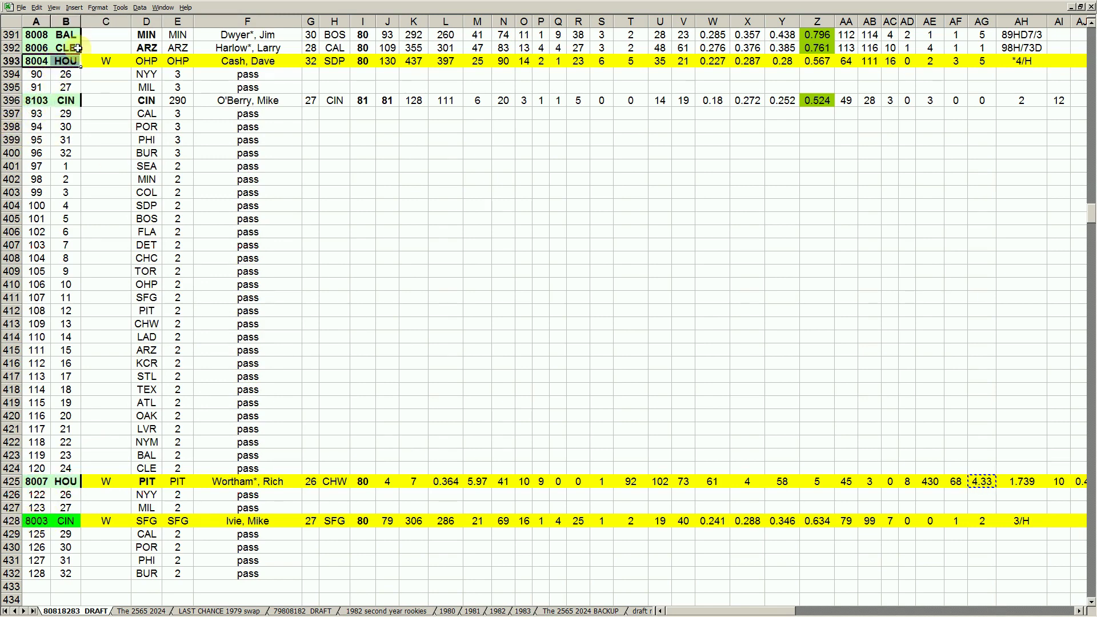
pyautogui.click(15, 521)
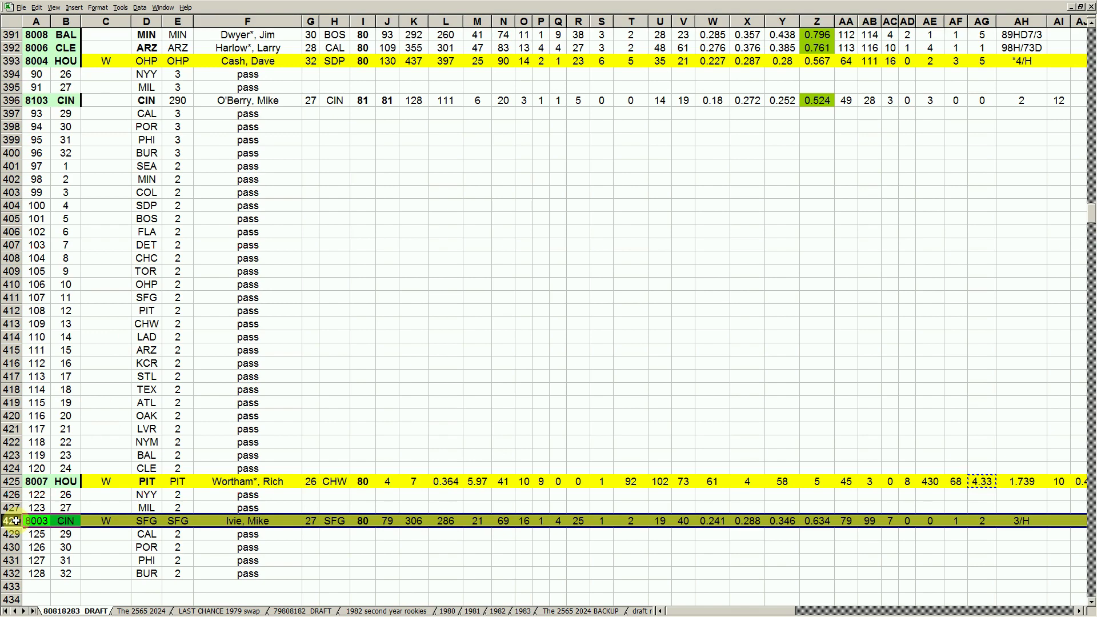
pyautogui.scroll(15, 15, 521)
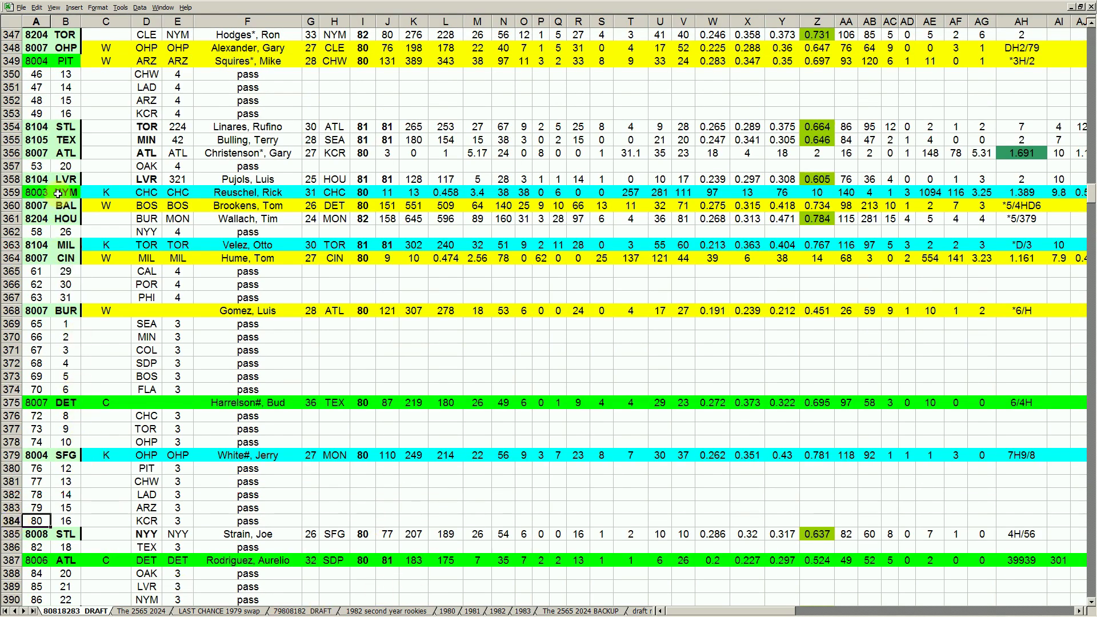
# - Move up column C from PIT's row 349 to the C83 codes
pyautogui.click(68, 60)
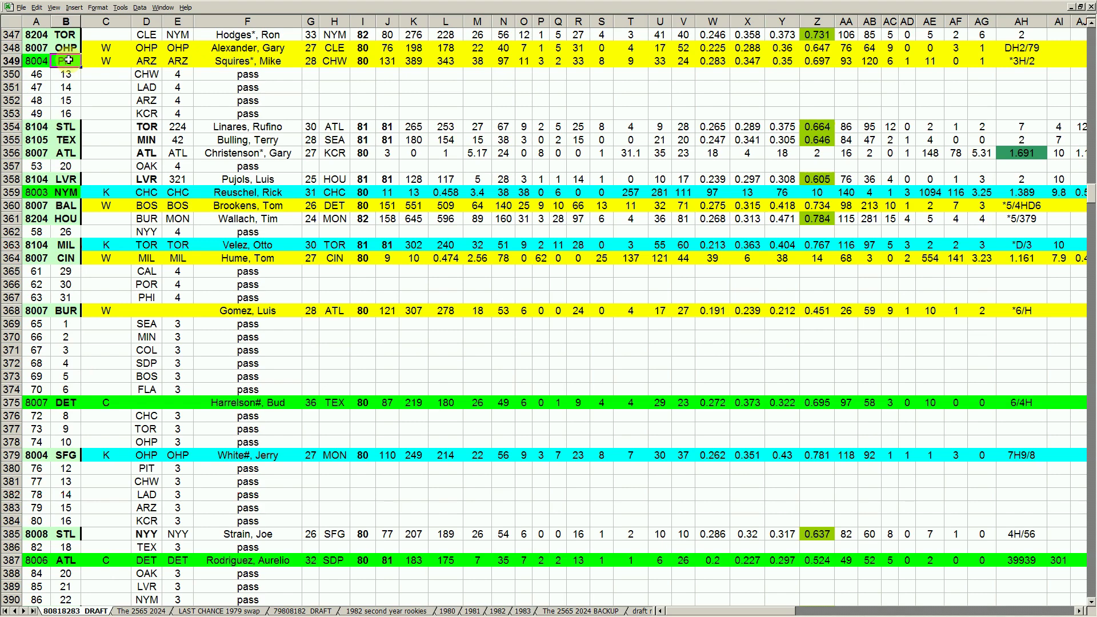
pyautogui.scroll(15, 68, 61)
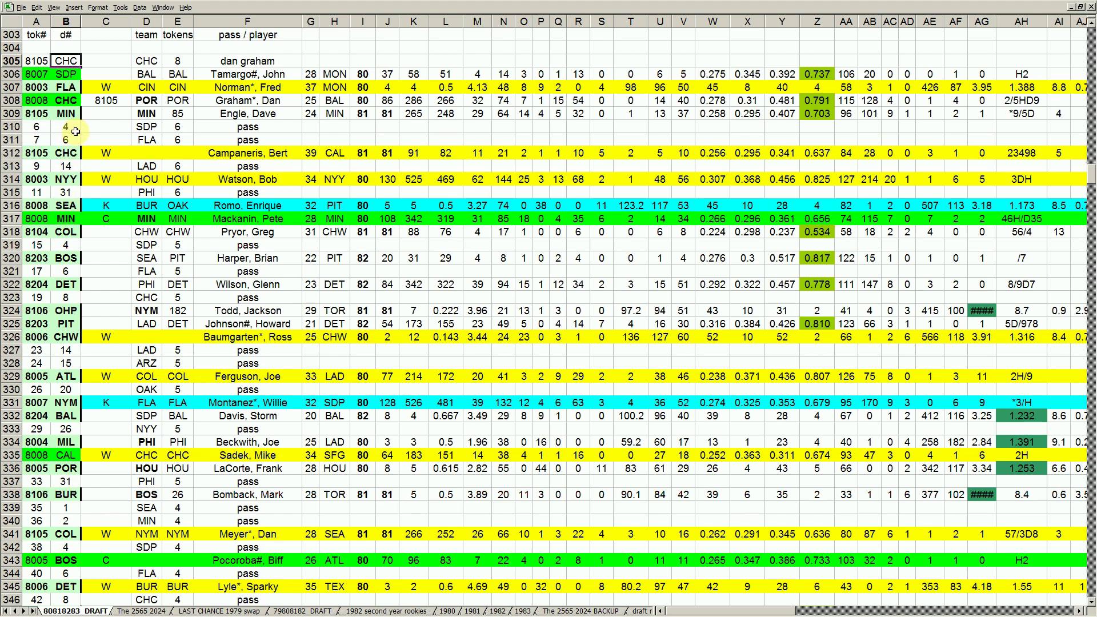
pyautogui.click(84, 87)
pyautogui.press('Up')
pyautogui.press('Up')
pyautogui.press('Up')
pyautogui.press('Up')
pyautogui.press('Up')
pyautogui.press('Up')
pyautogui.press('Up')
pyautogui.press('Up')
pyautogui.press('Up')
pyautogui.press('Up')
pyautogui.press('Up')
pyautogui.press('Up')
pyautogui.press('Up')
pyautogui.press('Up')
pyautogui.press('Up')
pyautogui.press('Up')
pyautogui.press('Up')
pyautogui.press('Up')
pyautogui.press('Up')
pyautogui.press('Up')
pyautogui.press('Up')
pyautogui.press('Up')
pyautogui.press('Up')
pyautogui.press('Up')
pyautogui.press('Up')
pyautogui.press('Up')
pyautogui.press('Up')
pyautogui.press('Up')
pyautogui.press('Up')
pyautogui.press('Up')
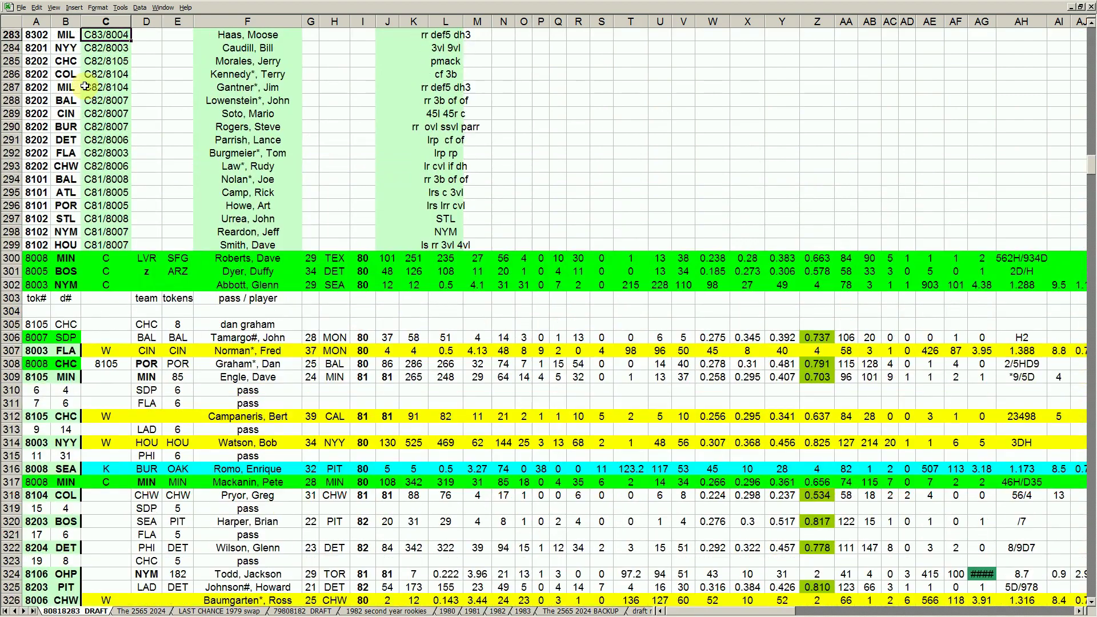
pyautogui.press('Up')
pyautogui.press('Up')
pyautogui.press('Up')
pyautogui.press('Up')
pyautogui.press('Up')
pyautogui.press('Up')
pyautogui.press('Up')
pyautogui.press('Up')
pyautogui.press('Up')
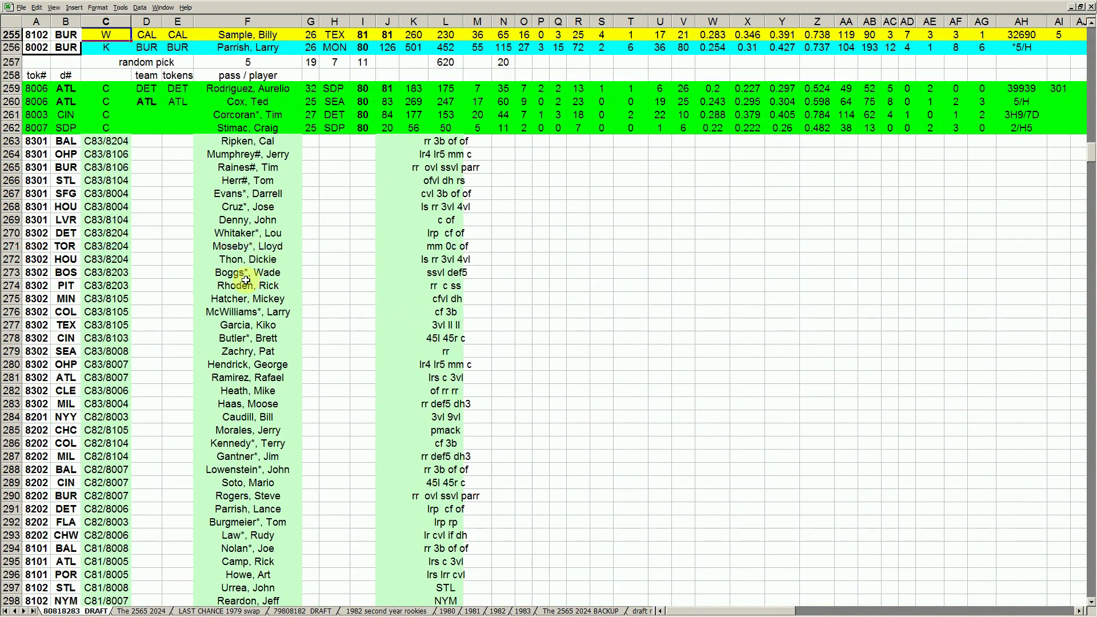
# - Check cells D283 and E295, then switch to The 2565 2024 sheet
pyautogui.click(153, 398)
pyautogui.scroll(1, 154, 398)
pyautogui.scroll(-3, 172, 411)
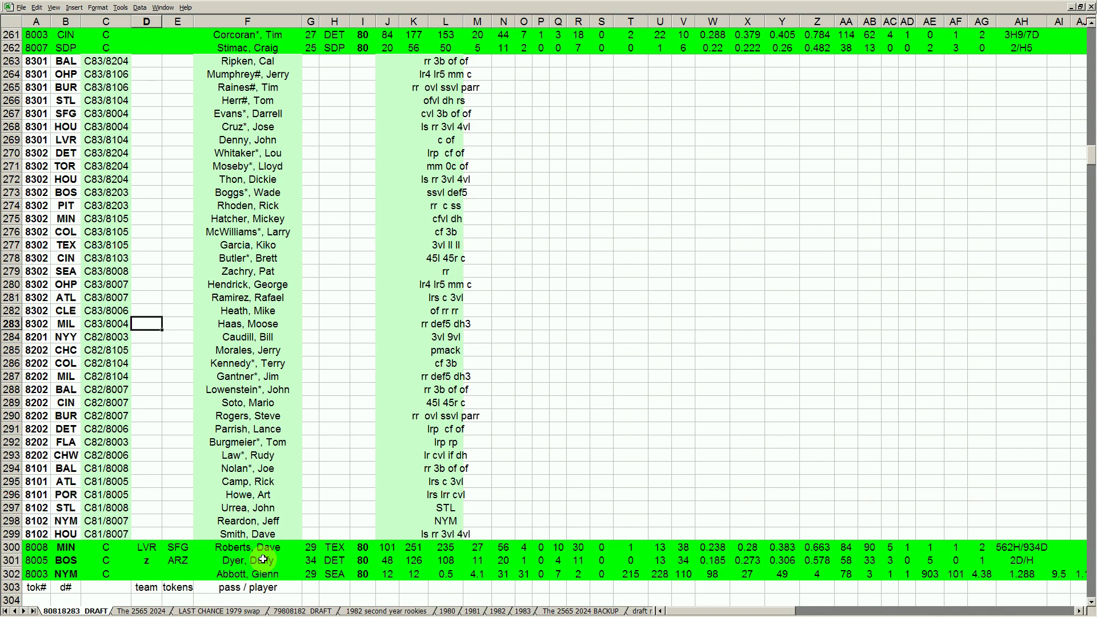
pyautogui.click(168, 480)
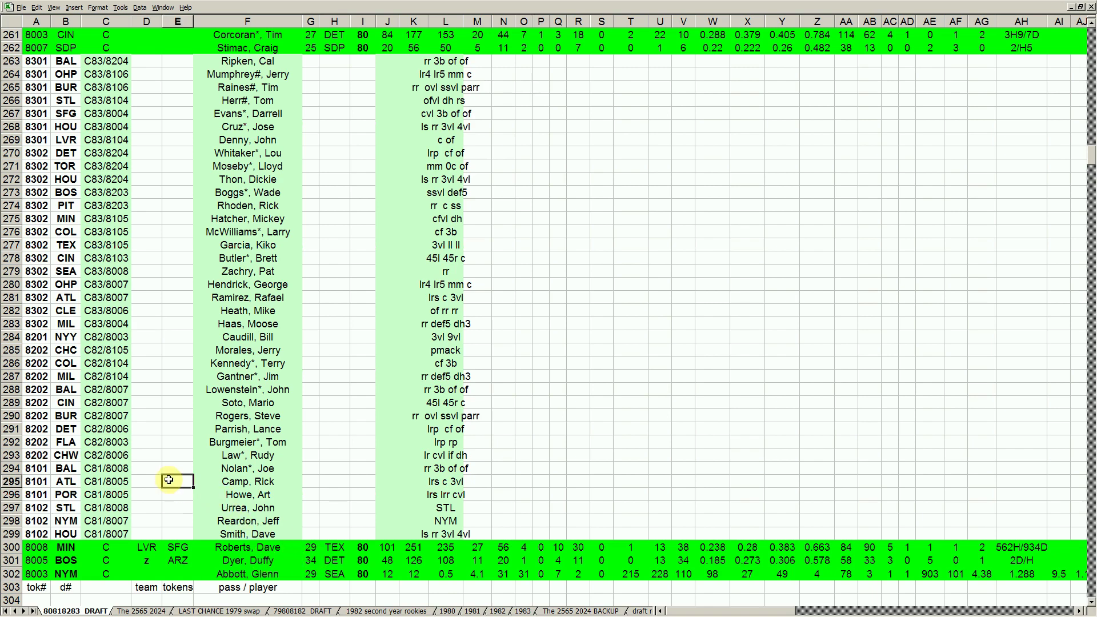
pyautogui.scroll(-3, 168, 483)
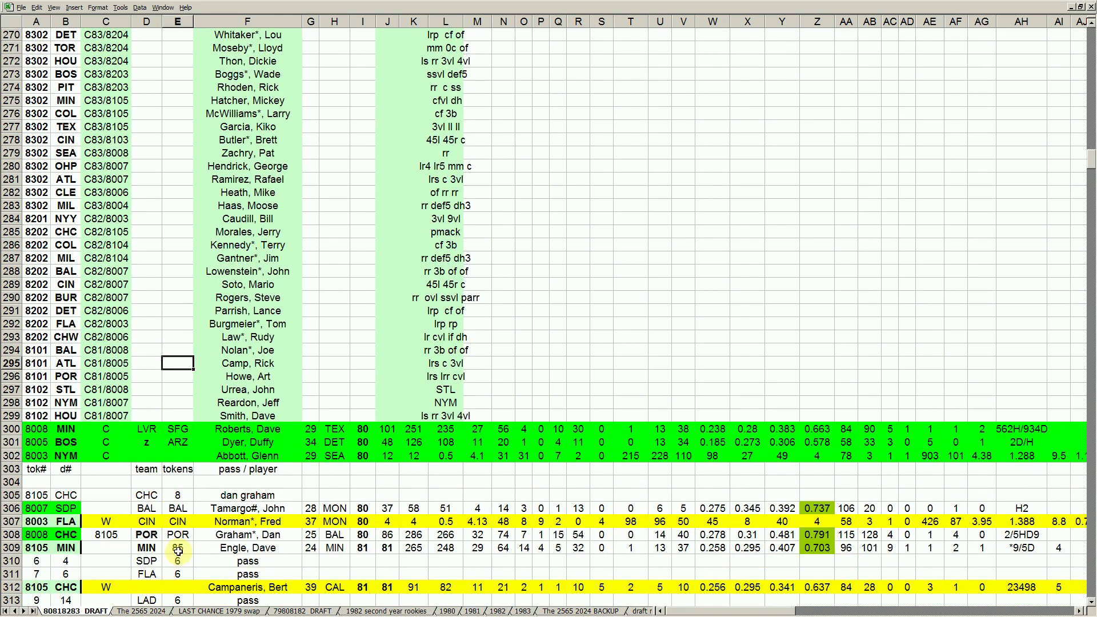
pyautogui.click(143, 610)
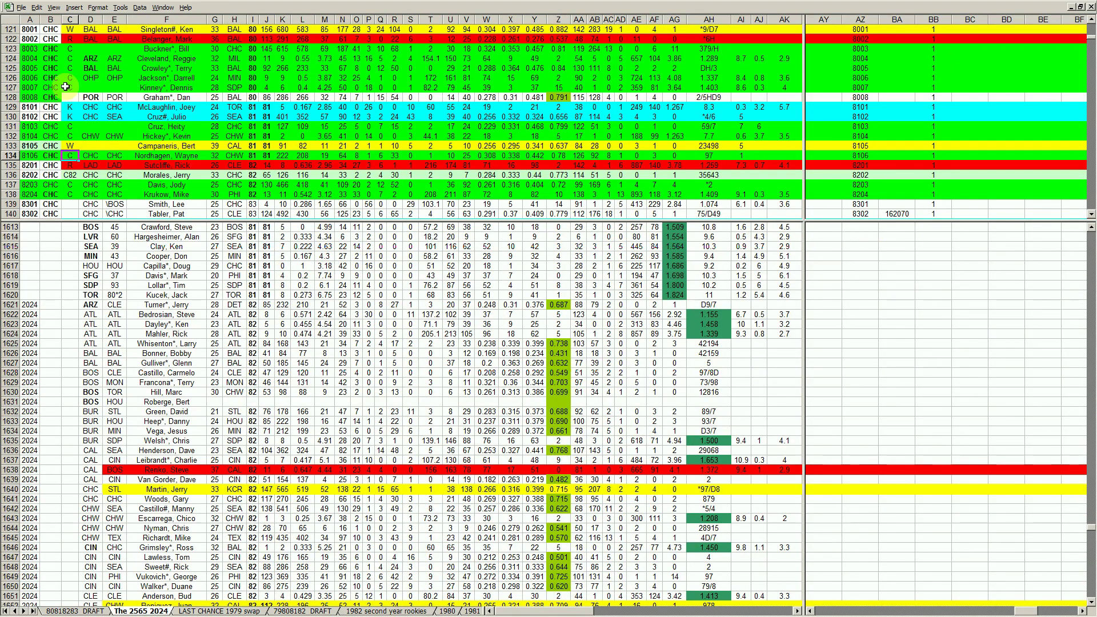
# - Return to the top of the DRAFT sheet and bring the CAROUSEL workbook into view
pyautogui.click(23, 57)
pyautogui.press('pageup')
pyautogui.press('pageup')
pyautogui.press('pageup')
pyautogui.press('pageup')
pyautogui.press('pageup')
pyautogui.press('pageup')
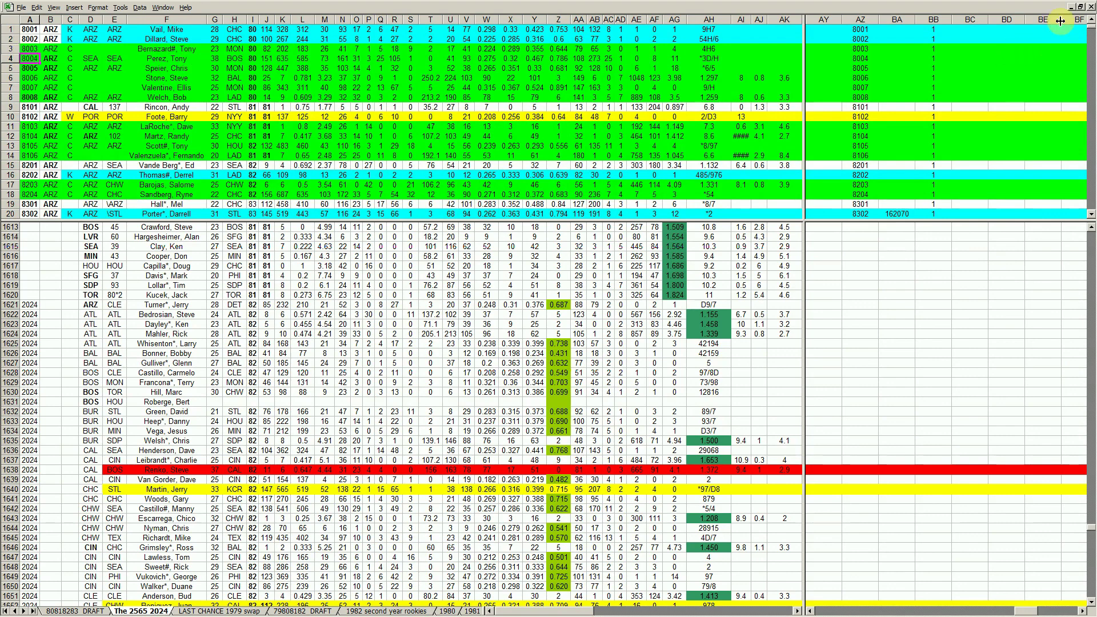
pyautogui.click(1080, 7)
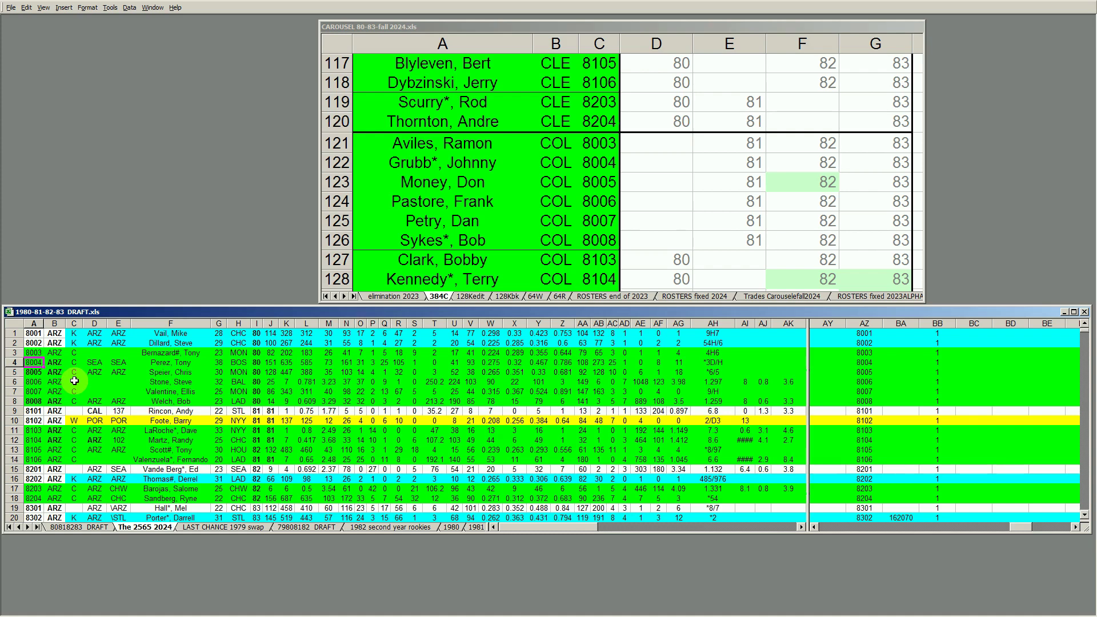
# - Cross-check the ARZ block: team code, pick numbers 8001–8008, year column I and pick column AZ
pyautogui.click(55, 334)
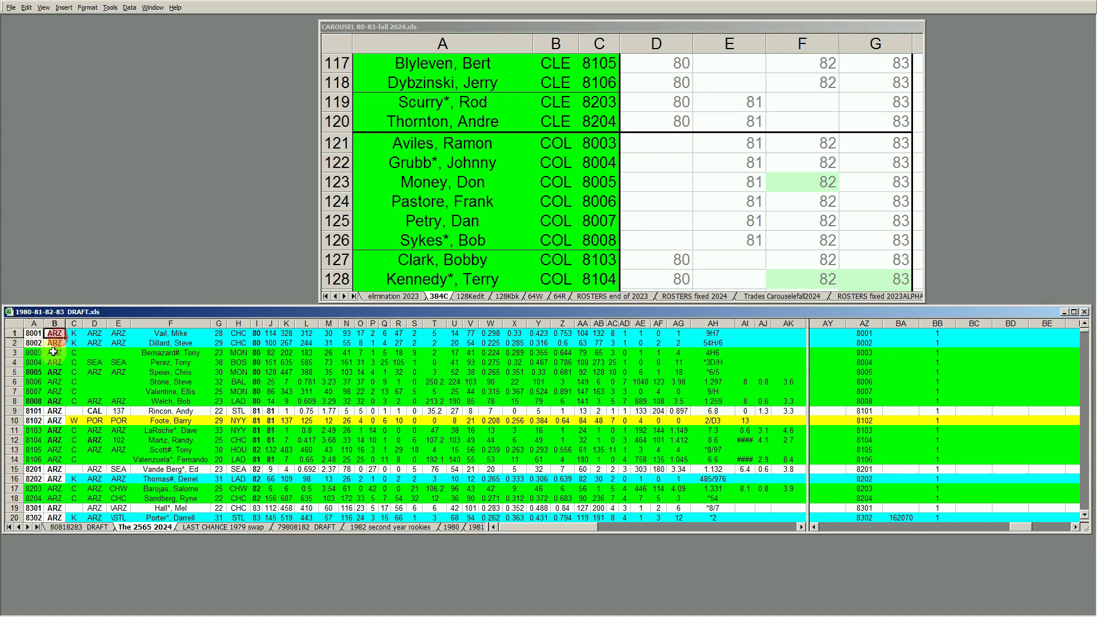
pyautogui.moveTo(33, 333); pyautogui.dragTo(36, 511)
pyautogui.click(37, 508)
pyautogui.click(95, 488)
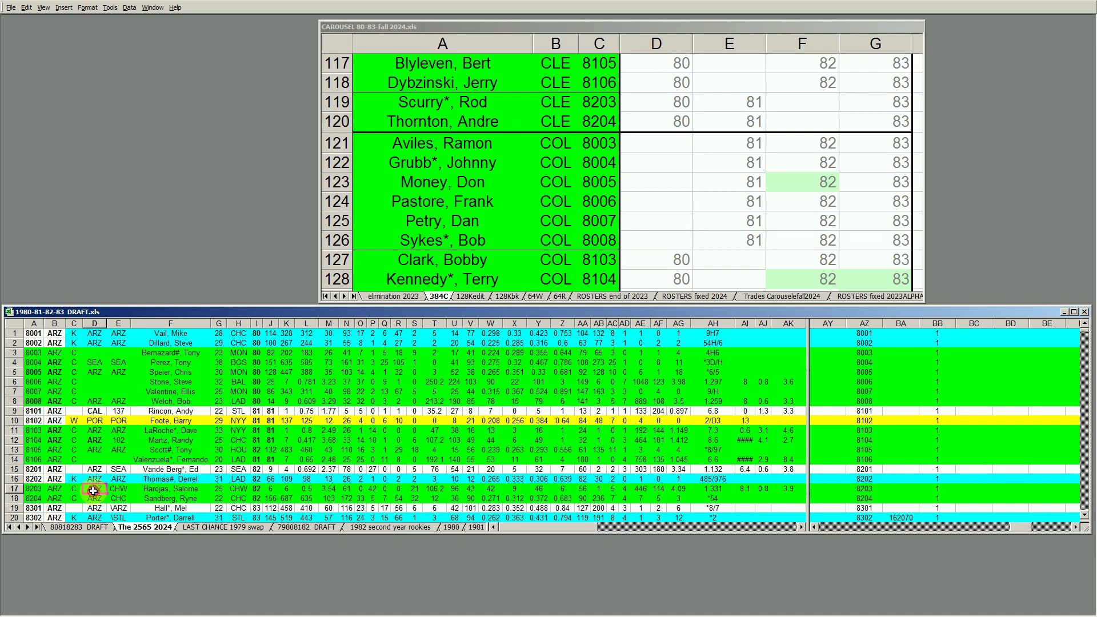
pyautogui.click(257, 324)
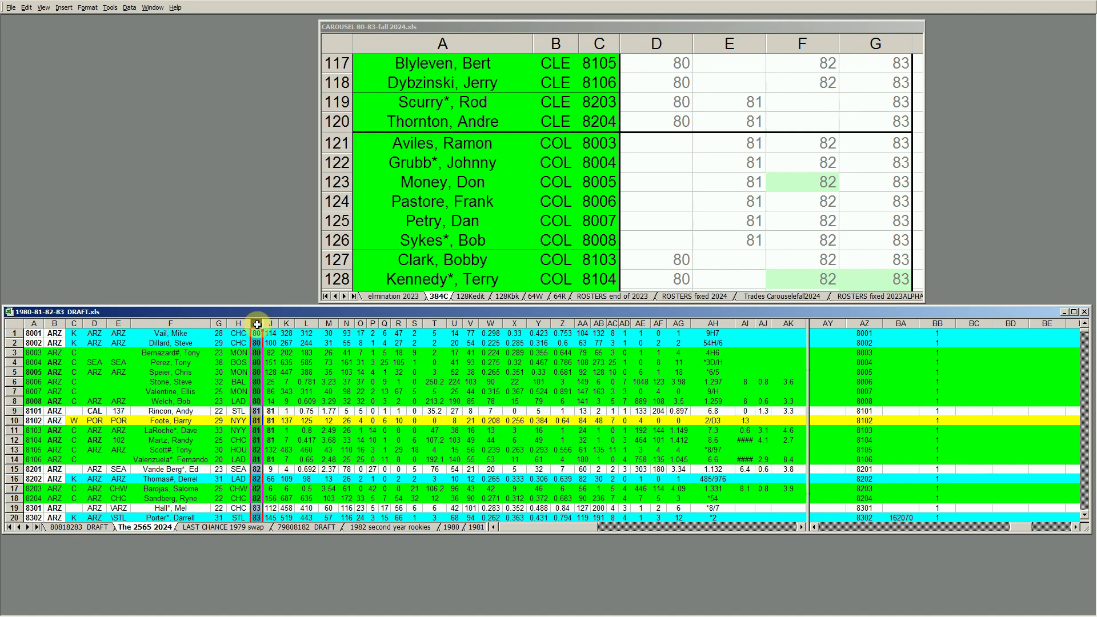
pyautogui.click(873, 325)
pyautogui.click(901, 517)
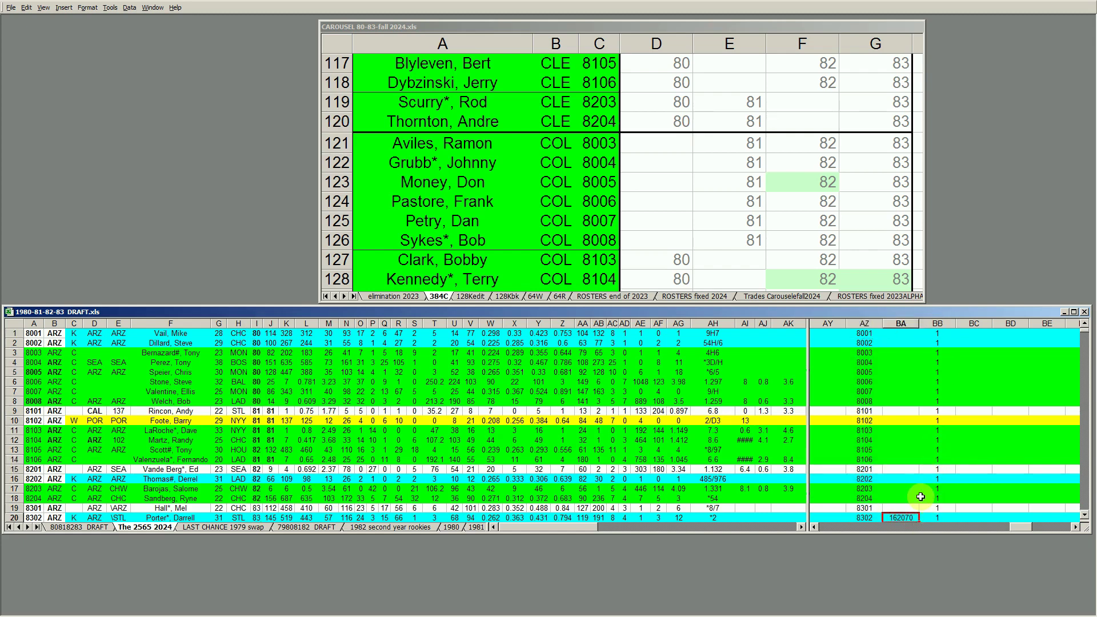
# - Page through the NYM, SDP and TOR team blocks, then go back and down to BAL's rows
pyautogui.press('pagedown')
pyautogui.press('pagedown')
pyautogui.press('pagedown')
pyautogui.press('pagedown')
pyautogui.press('pagedown')
pyautogui.press('pagedown')
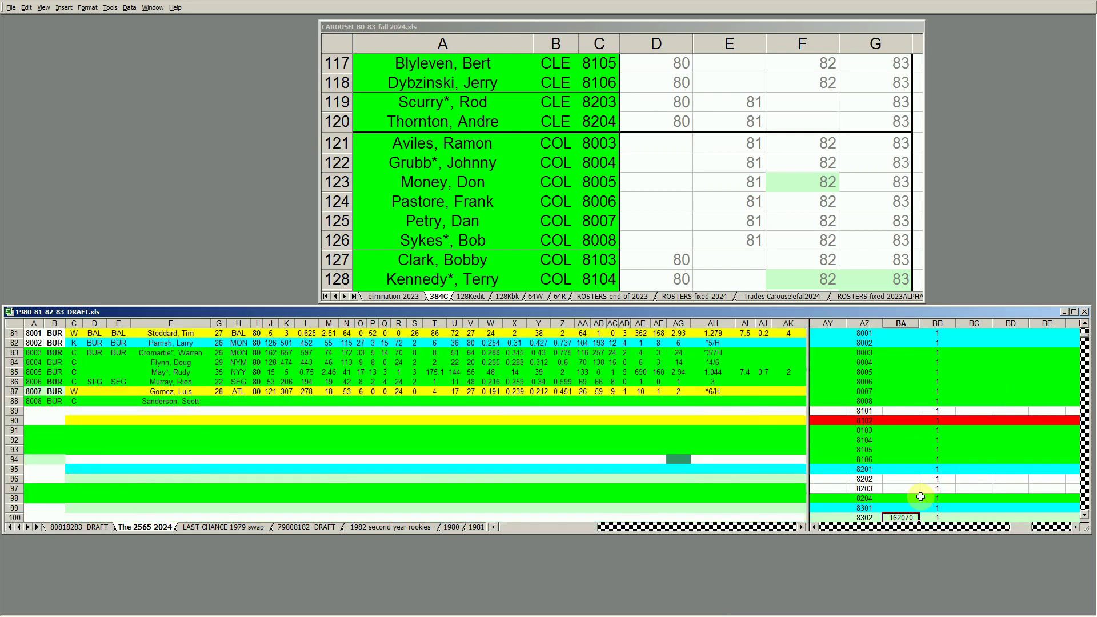
pyautogui.press('pagedown')
pyautogui.press('pagedown')
pyautogui.press('pagedown')
pyautogui.press('pagedown')
pyautogui.press('pagedown')
pyautogui.press('pagedown')
pyautogui.press('pagedown')
pyautogui.press('pagedown')
pyautogui.press('pagedown')
pyautogui.press('pagedown')
pyautogui.press('pagedown')
pyautogui.press('pagedown')
pyautogui.press('pagedown')
pyautogui.press('pagedown')
pyautogui.press('pagedown')
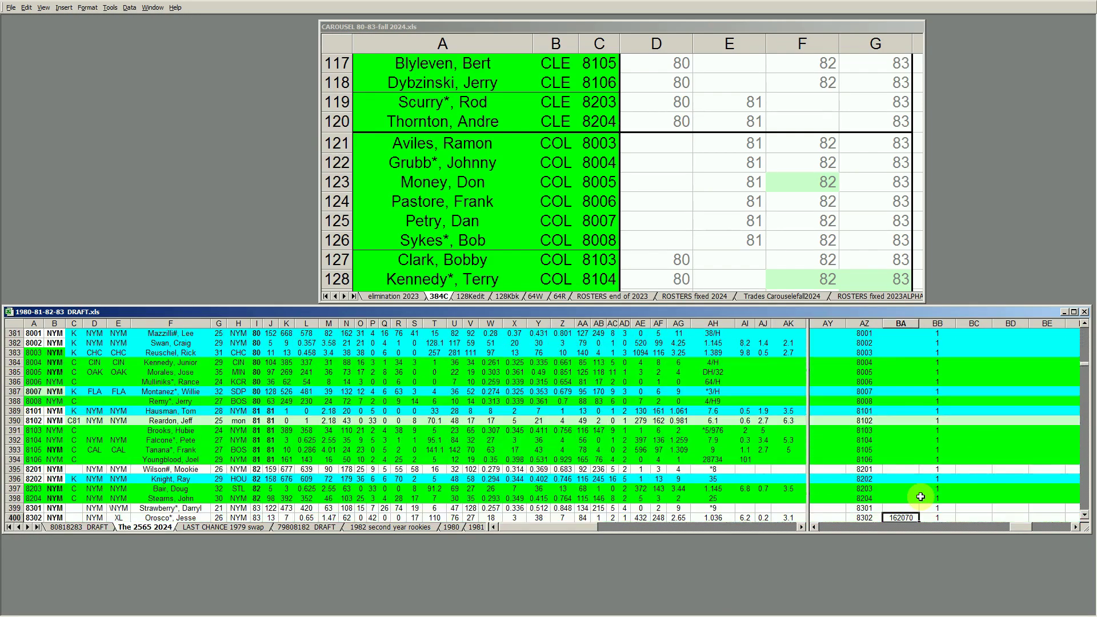
pyautogui.press('pagedown')
pyautogui.press('pagedown')
pyautogui.press('pagedown')
pyautogui.press('pagedown')
pyautogui.press('pagedown')
pyautogui.press('pagedown')
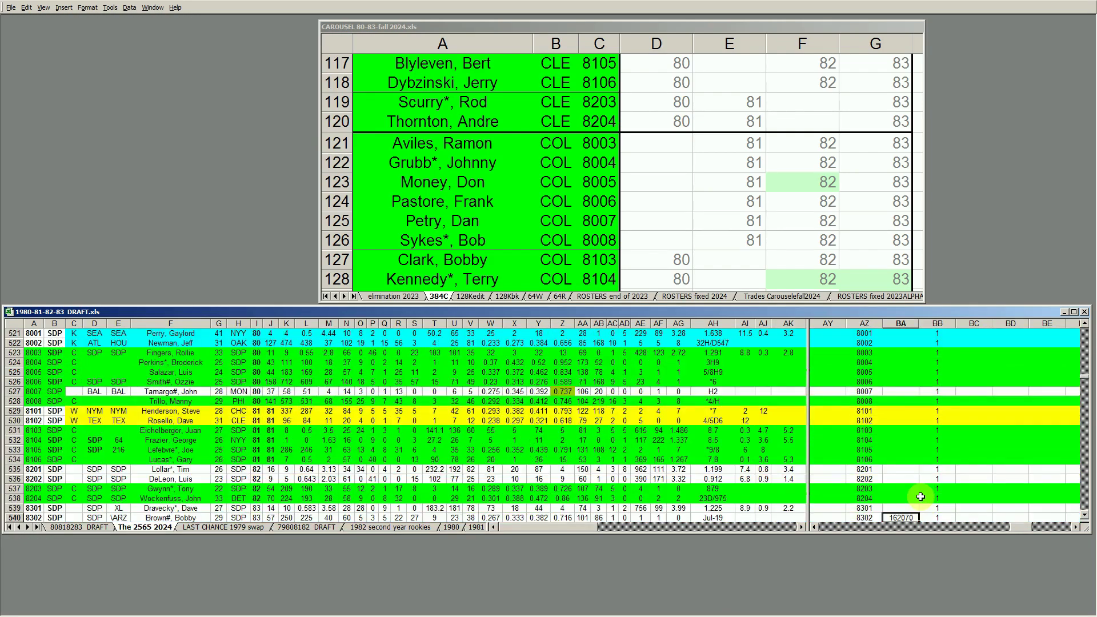
pyautogui.press('pagedown')
pyautogui.press('pagedown')
pyautogui.press('pagedown')
pyautogui.press('pagedown')
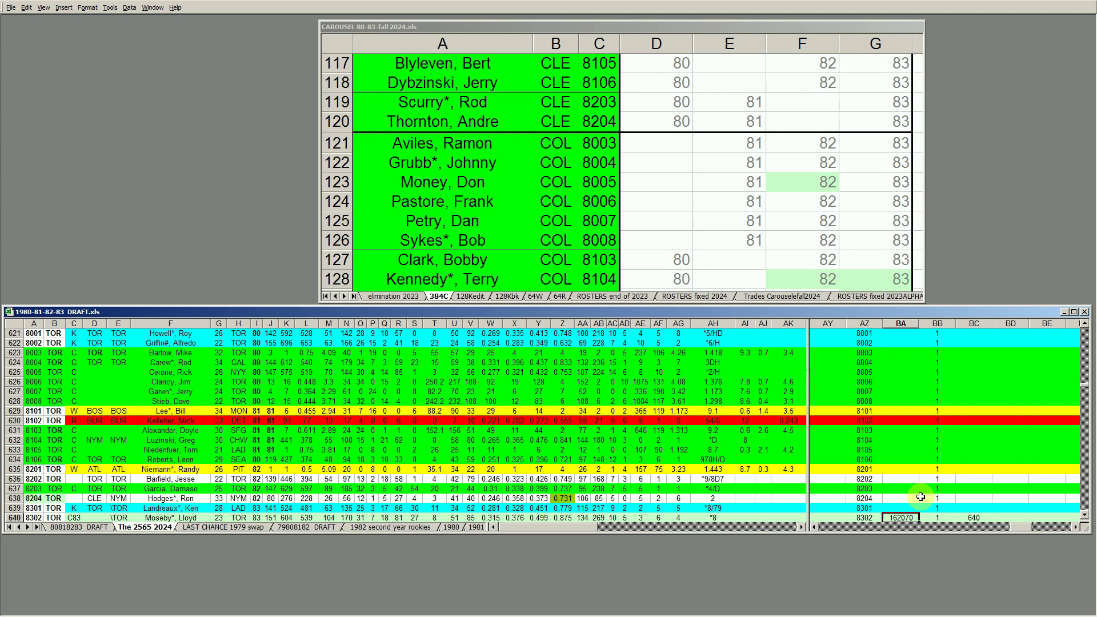
pyautogui.press('Up')
pyautogui.press('pageup')
pyautogui.press('pageup')
pyautogui.press('pageup')
pyautogui.press('pageup')
pyautogui.press('pageup')
pyautogui.press('pageup')
pyautogui.press('pageup')
pyautogui.press('pageup')
pyautogui.press('pageup')
pyautogui.press('pageup')
pyautogui.press('pageup')
pyautogui.press('pageup')
pyautogui.press('pageup')
pyautogui.press('pageup')
pyautogui.press('pageup')
pyautogui.press('pageup')
pyautogui.press('pageup')
pyautogui.press('pageup')
pyautogui.press('pageup')
pyautogui.press('pageup')
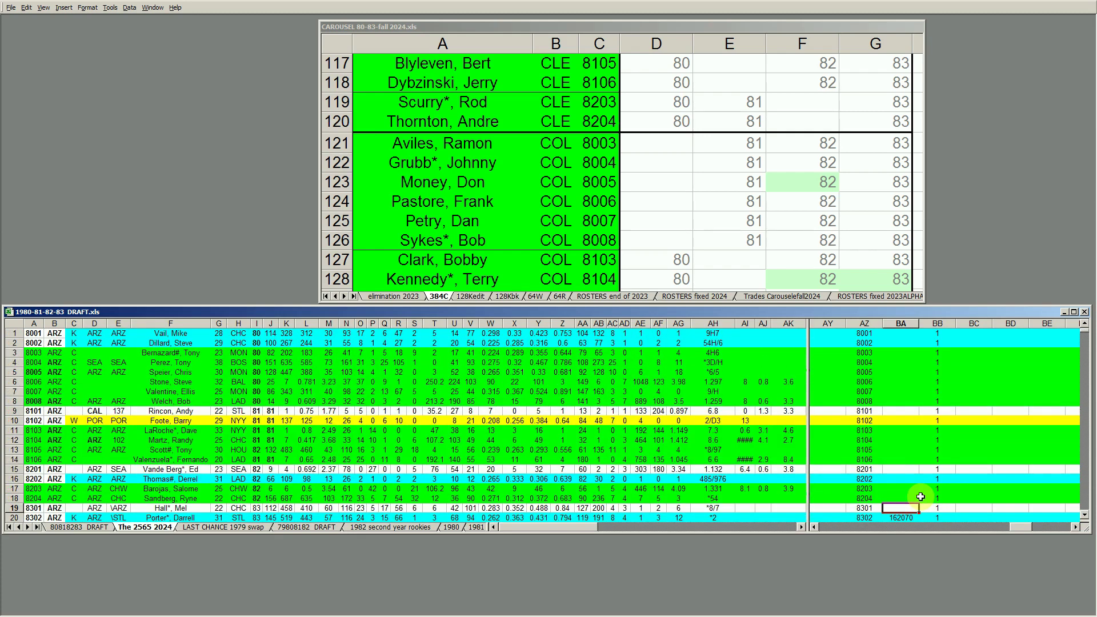
pyautogui.press('pagedown')
pyautogui.press('pagedown')
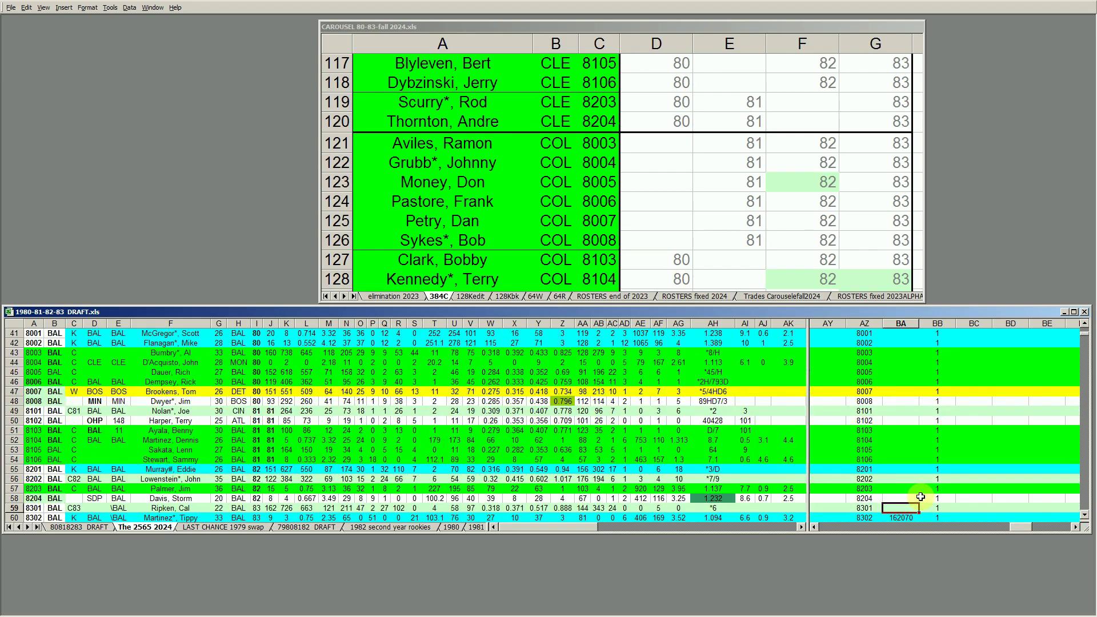
# - Page down to BUR's rows 81–100 and review its picks row by row, checking the player name in F90
pyautogui.press('pagedown')
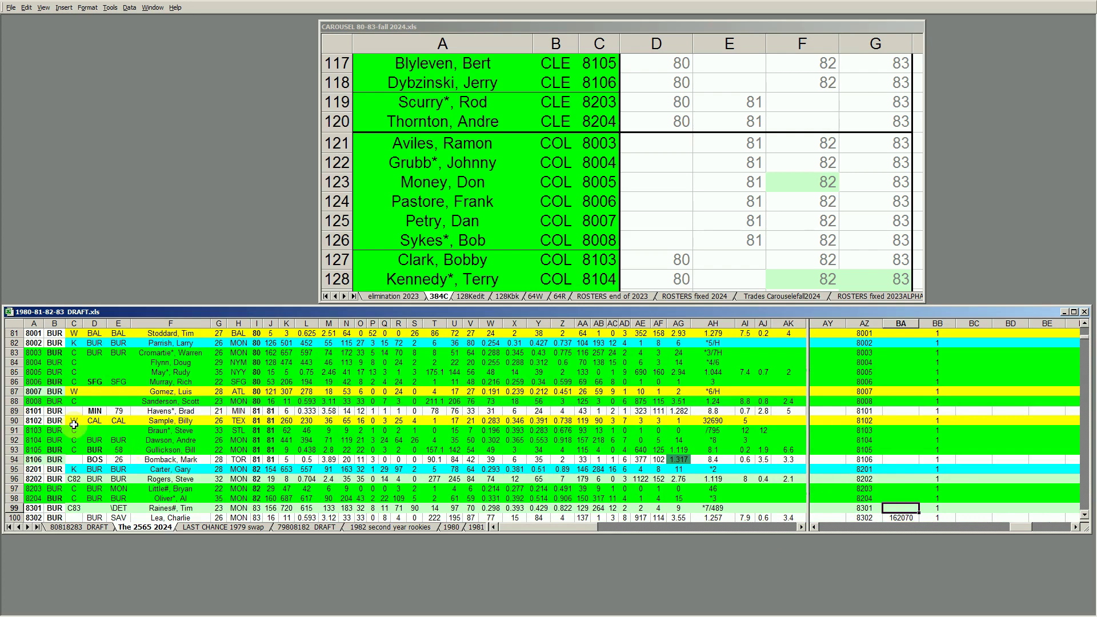
pyautogui.moveTo(15, 352); pyautogui.dragTo(15, 381)
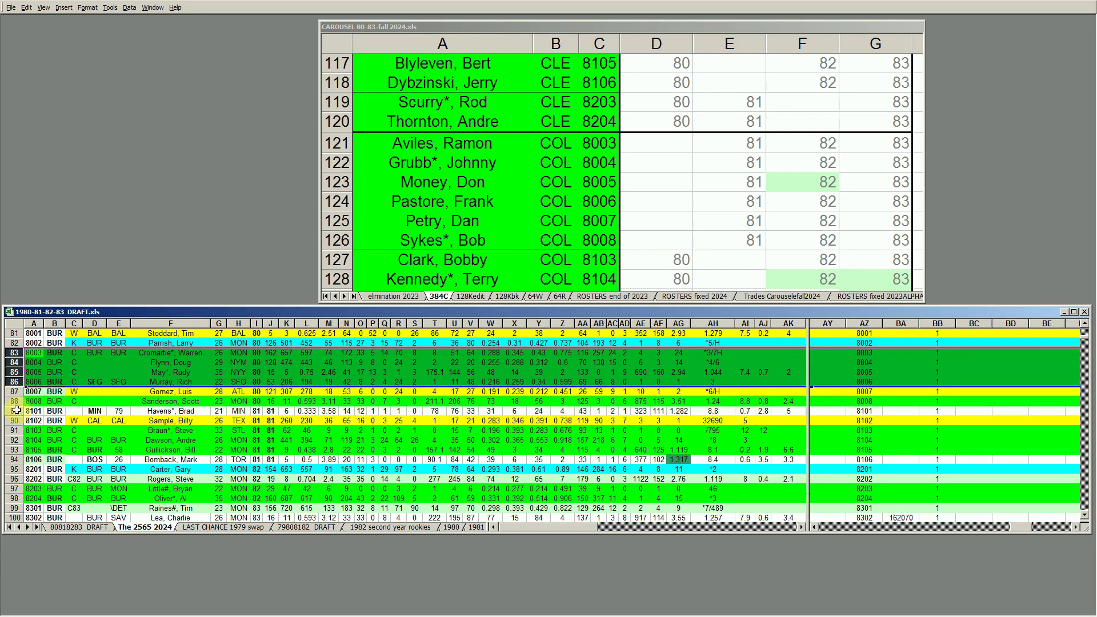
pyautogui.click(16, 403)
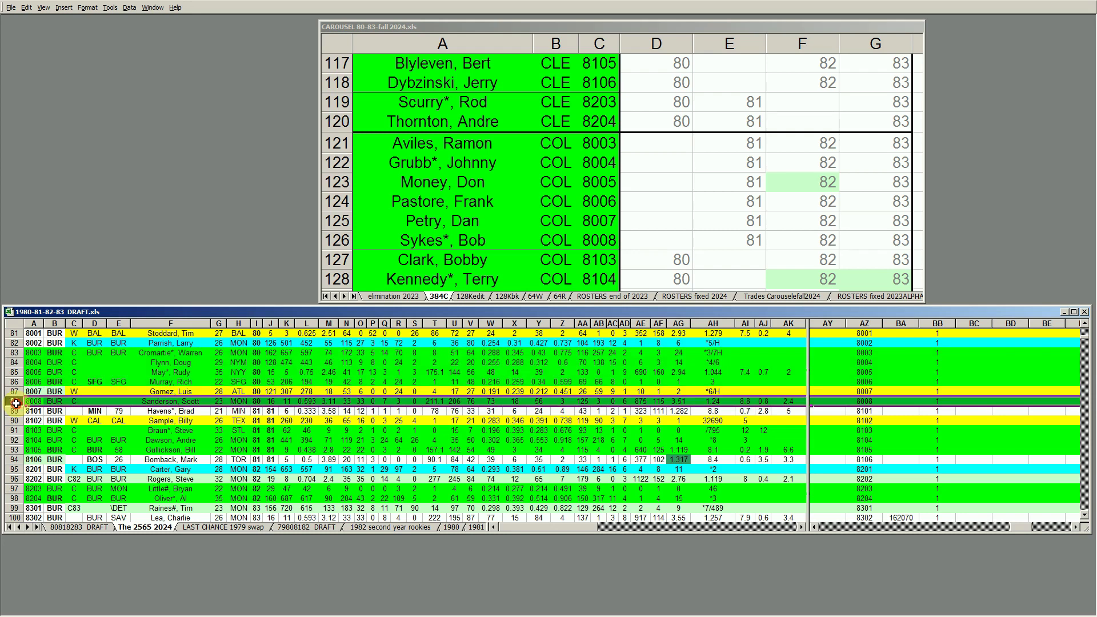
pyautogui.click(17, 510)
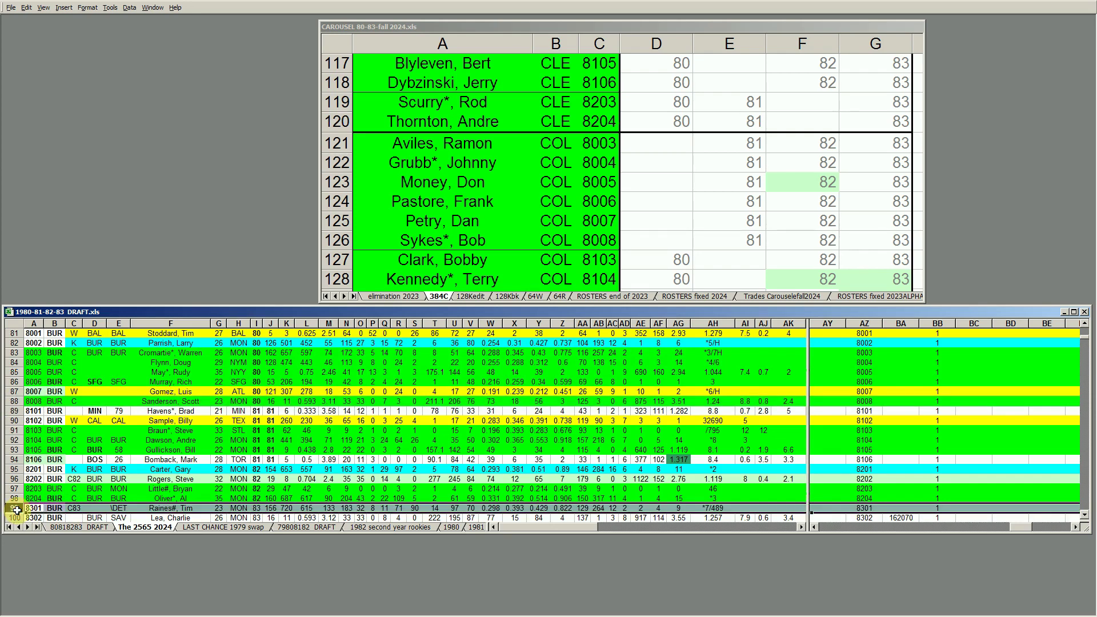
pyautogui.click(15, 479)
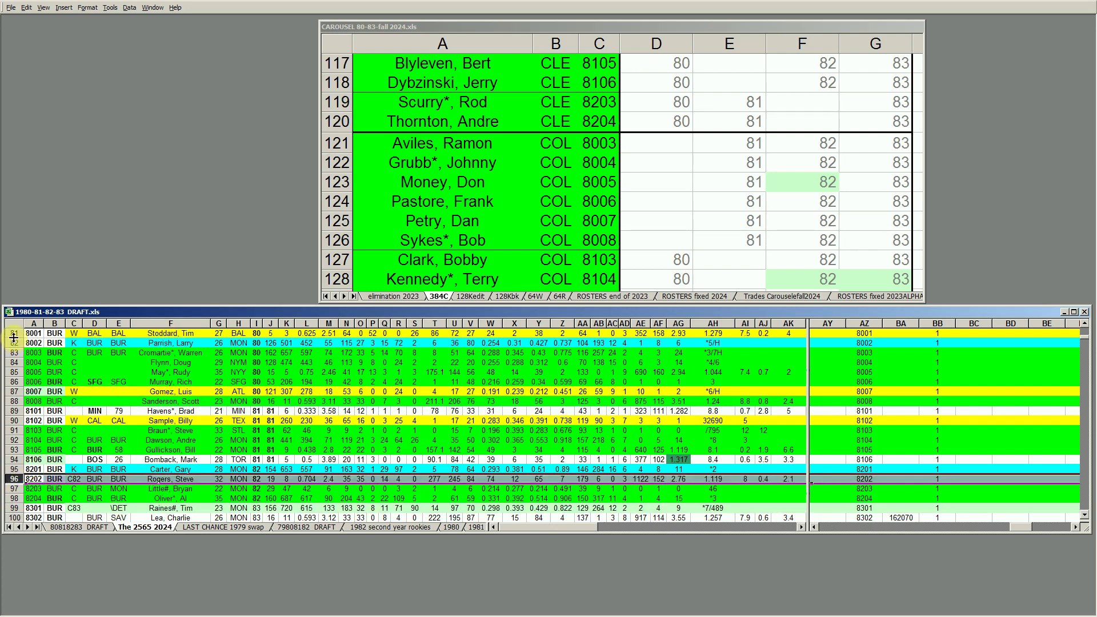
pyautogui.click(14, 334)
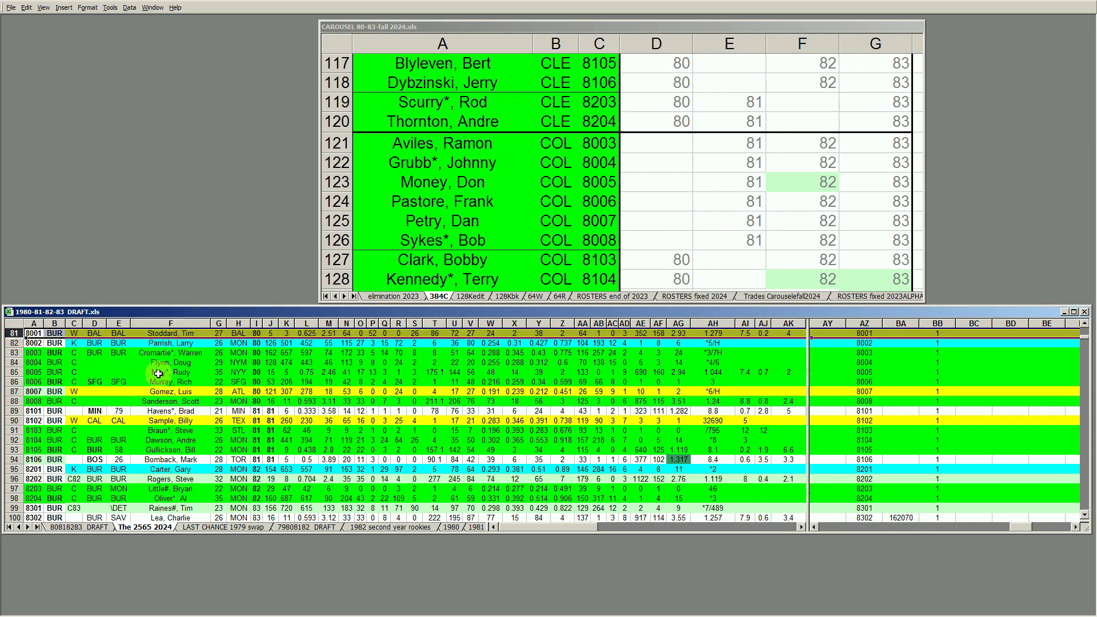
pyautogui.click(14, 343)
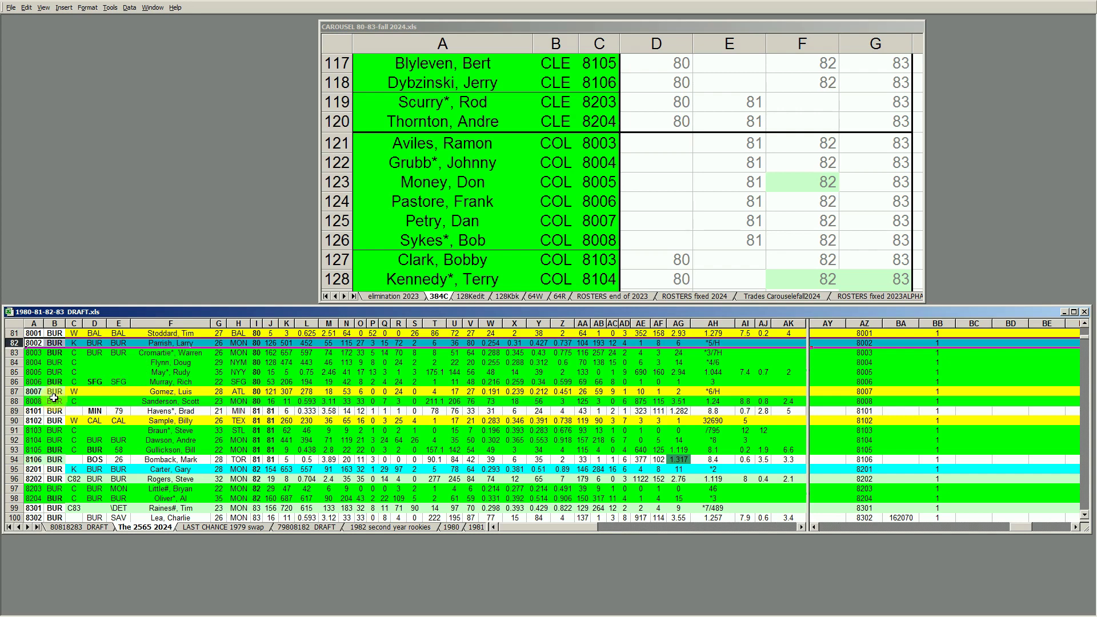
pyautogui.click(17, 392)
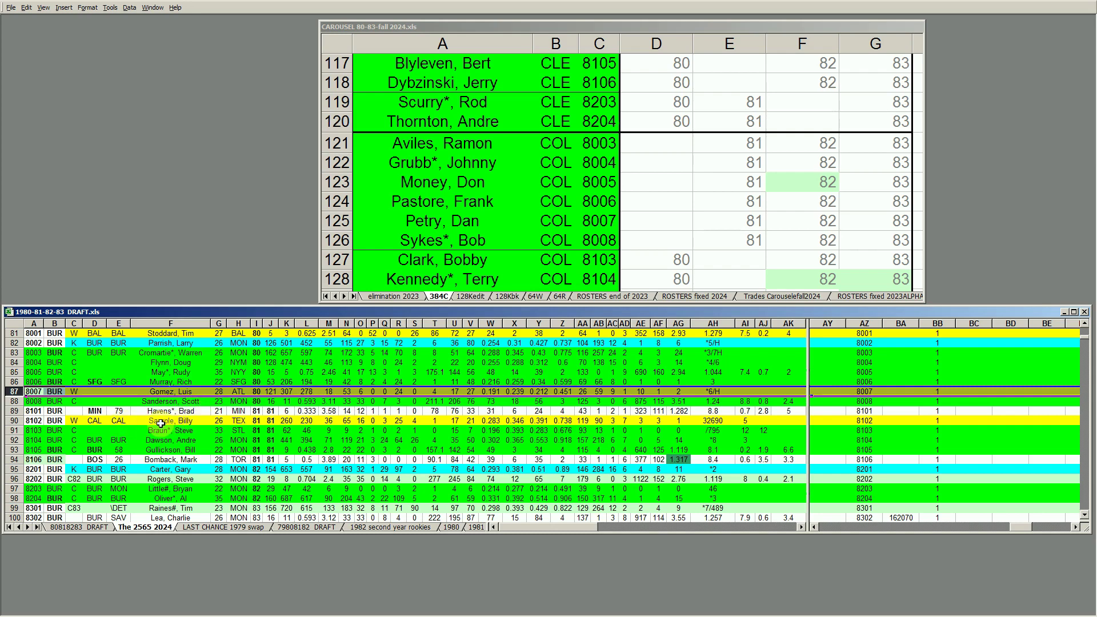
pyautogui.click(193, 422)
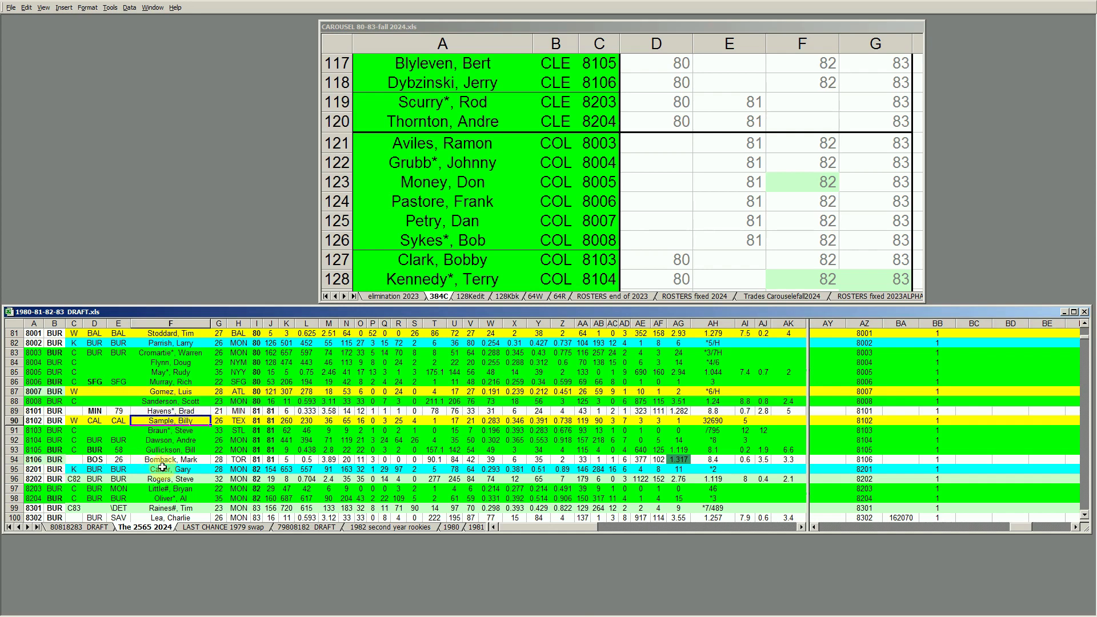
pyautogui.click(186, 462)
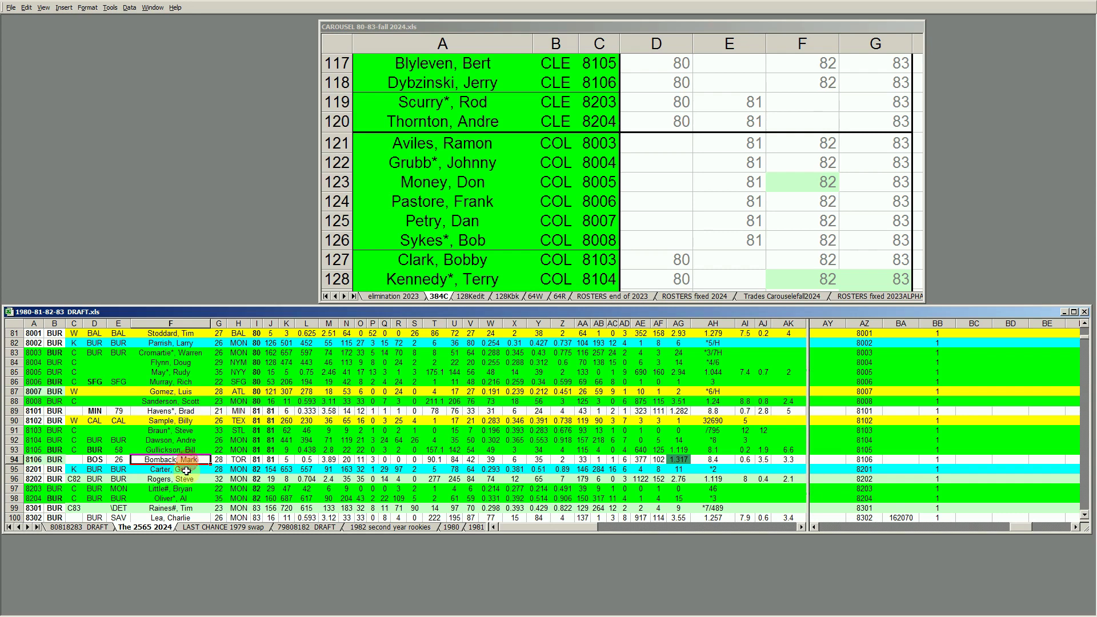
pyautogui.click(14, 459)
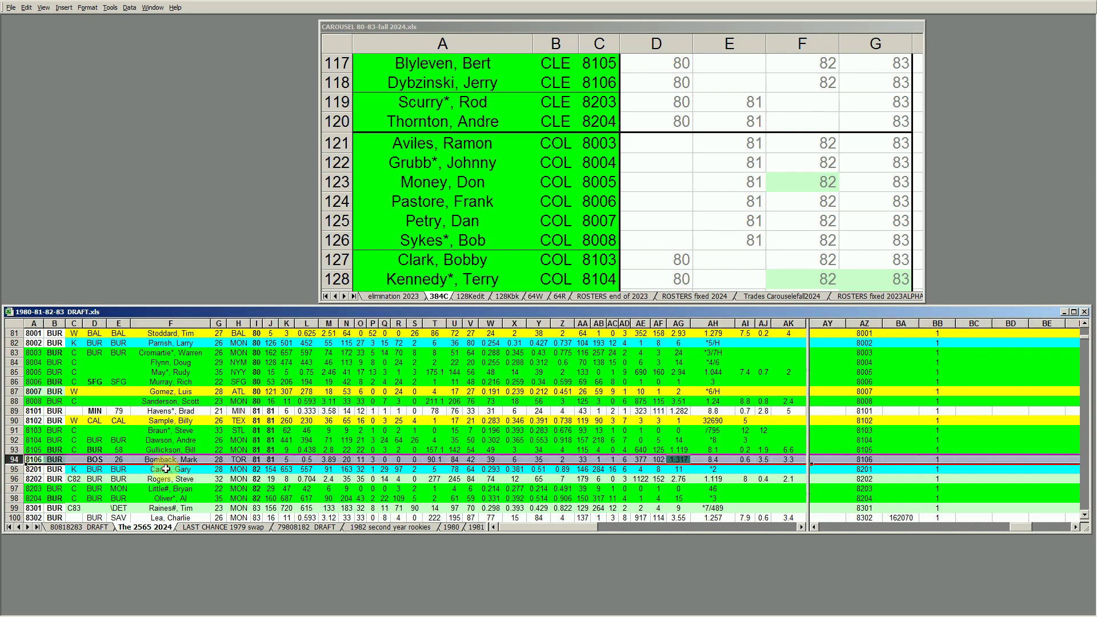
pyautogui.click(14, 517)
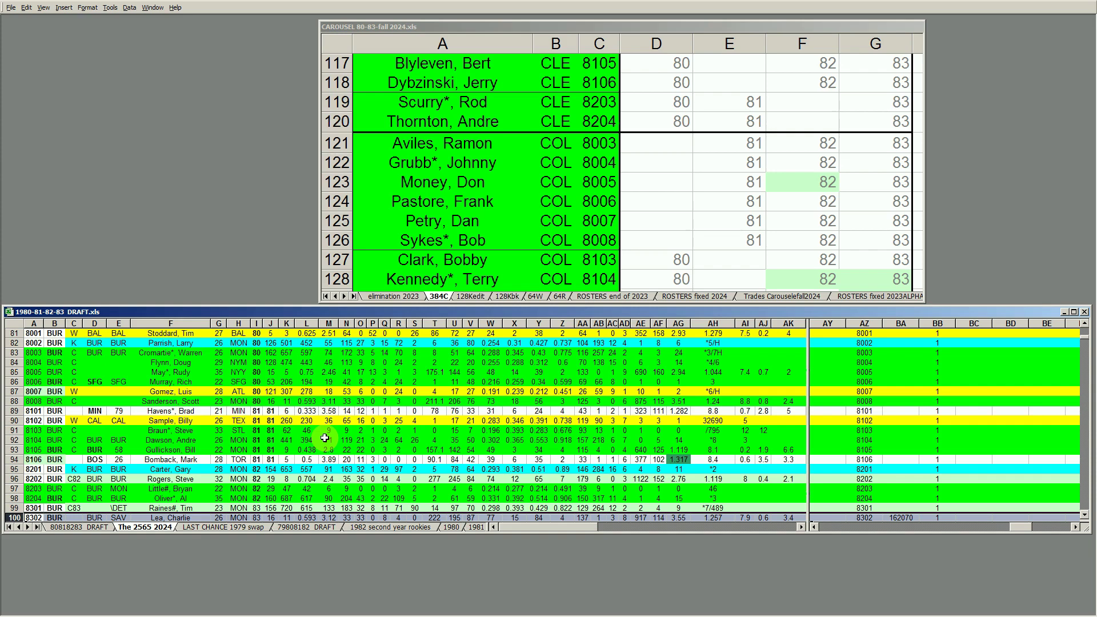
pyautogui.click(177, 440)
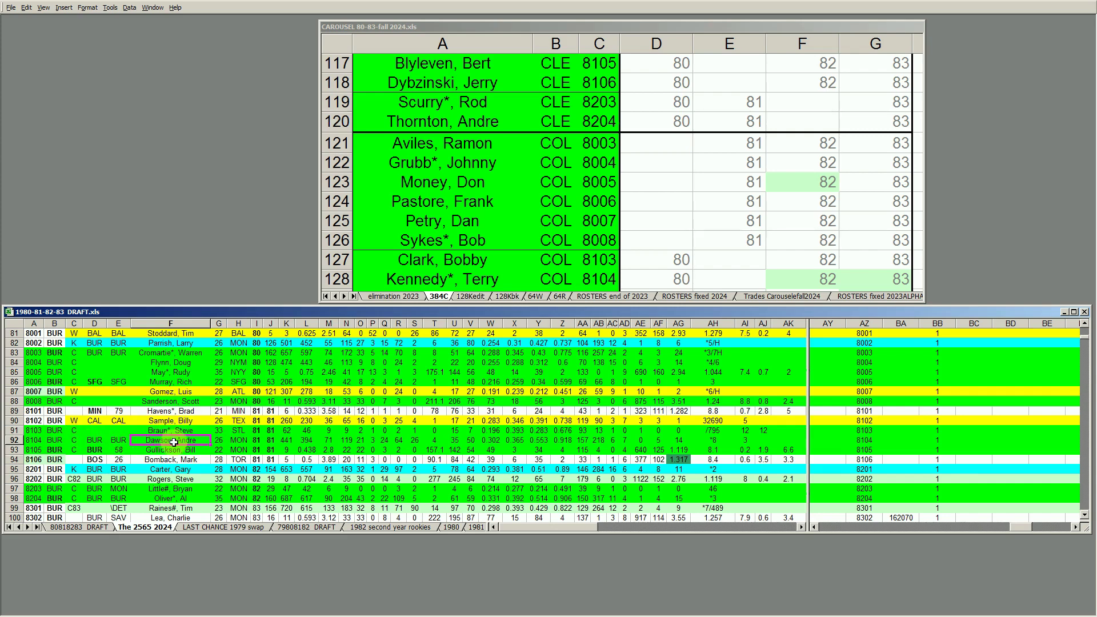
pyautogui.click(170, 344)
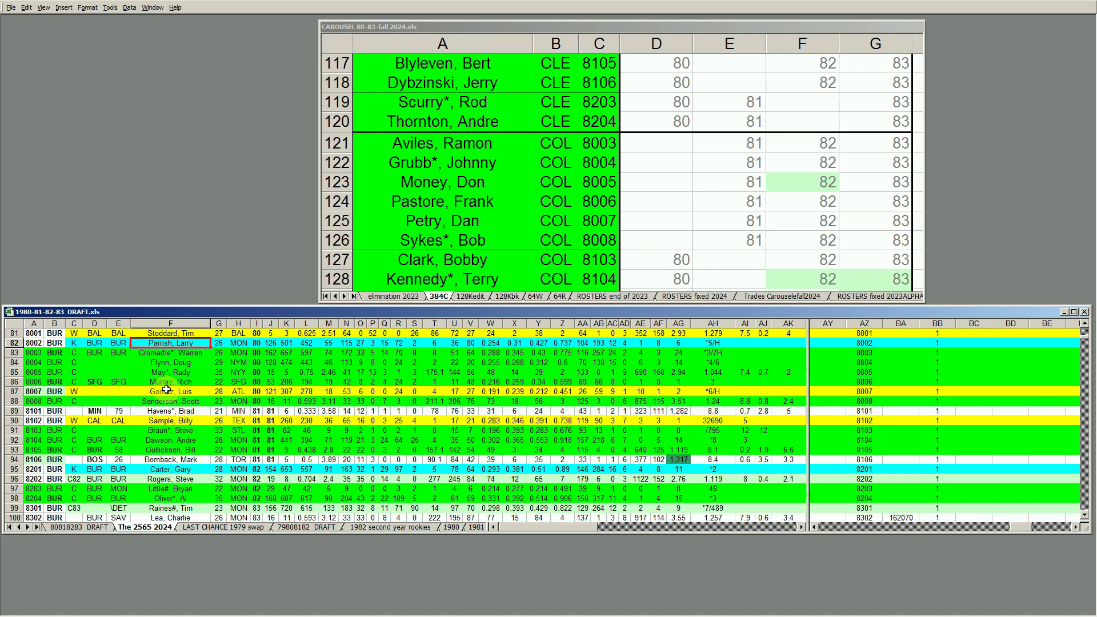
pyautogui.moveTo(14, 333); pyautogui.dragTo(34, 449)
pyautogui.click(95, 459)
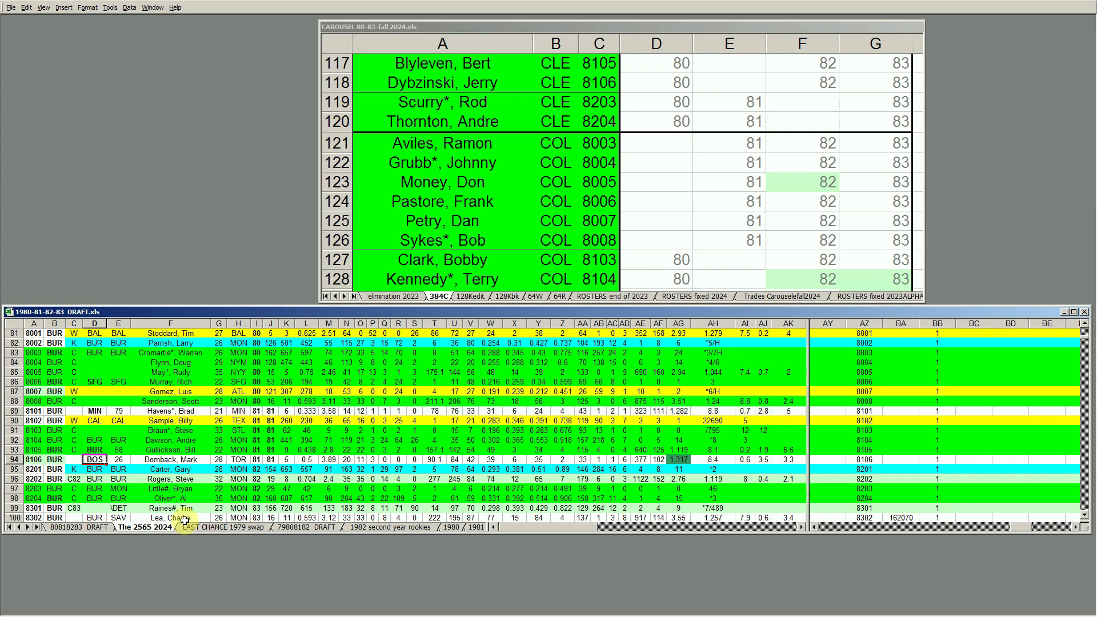
pyautogui.moveTo(54, 421); pyautogui.dragTo(55, 411)
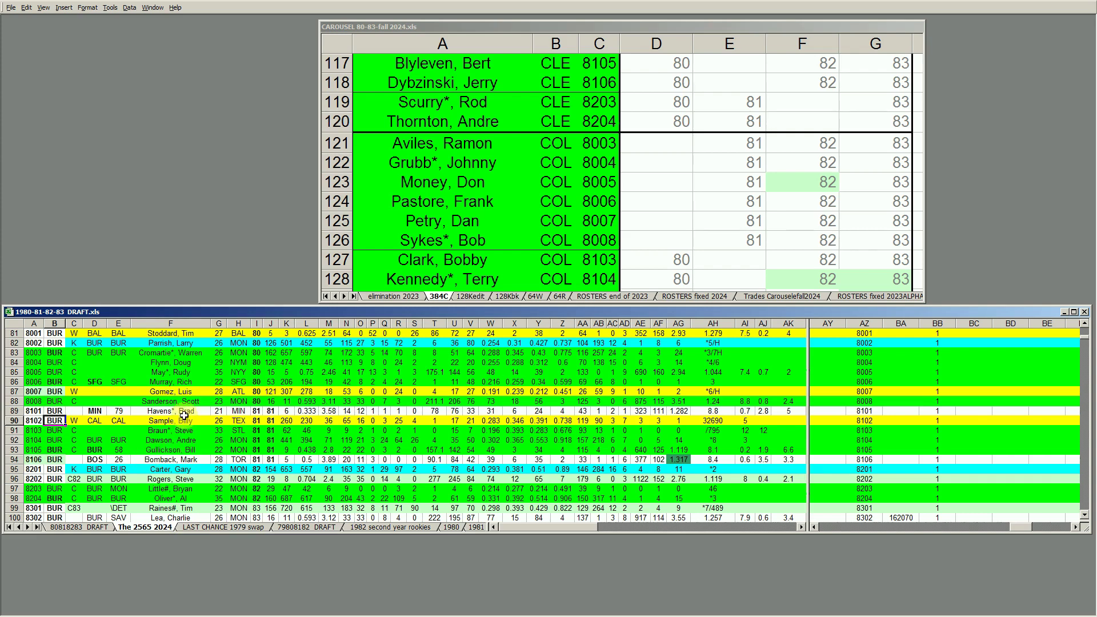
pyautogui.click(197, 401)
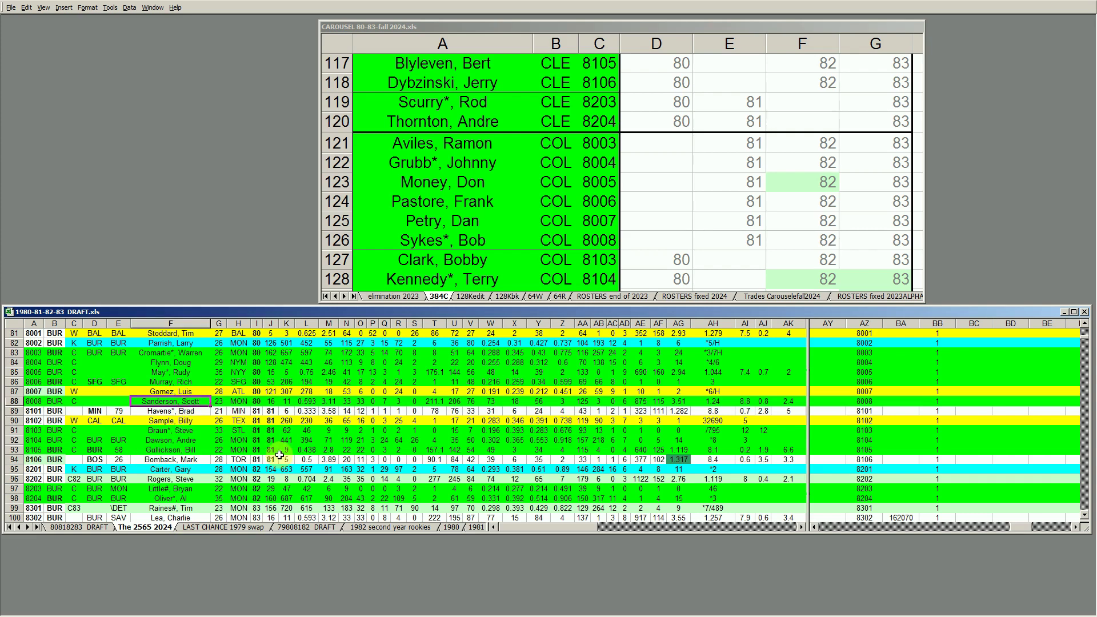